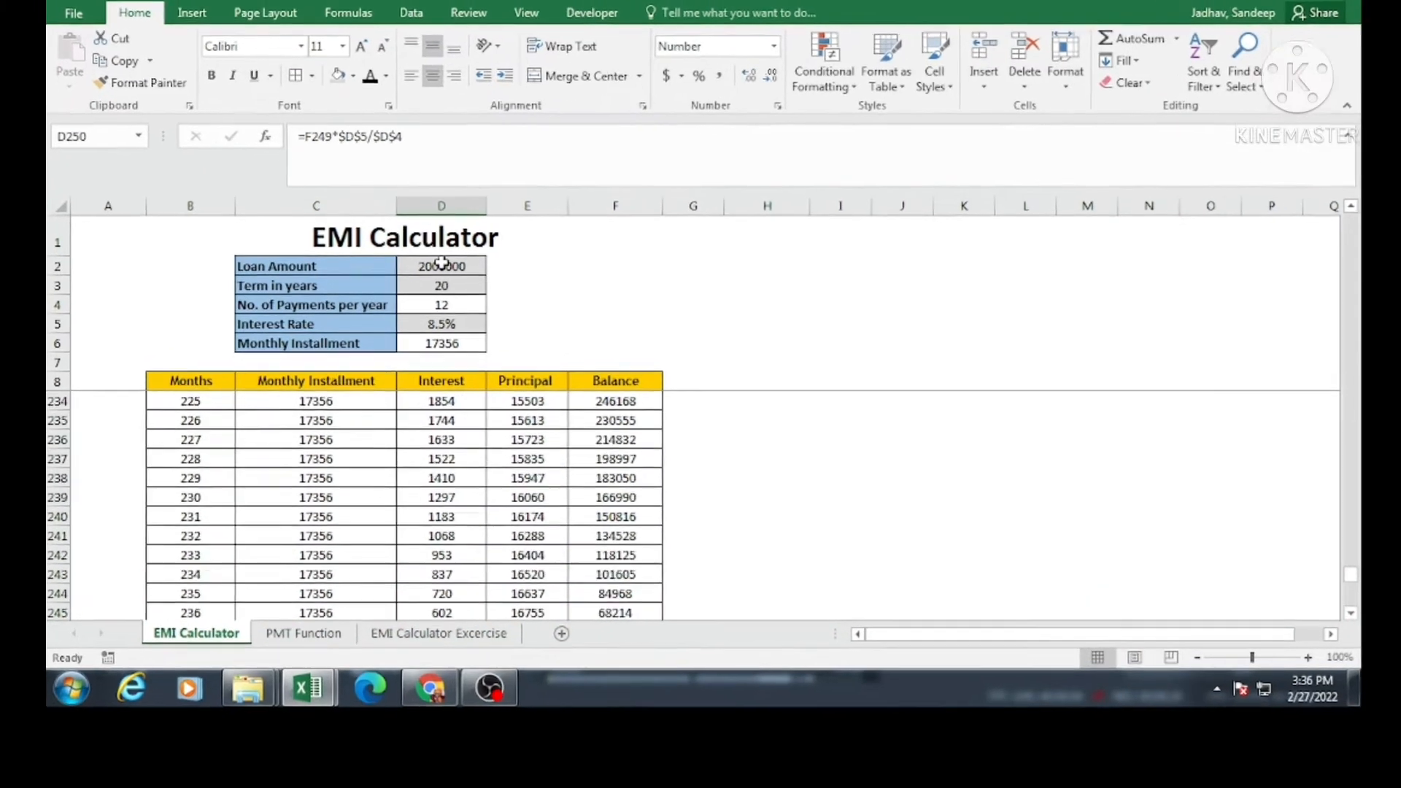
- Enter 2000000 as the loan amount in the EMI Calculator
left_click(442, 264)
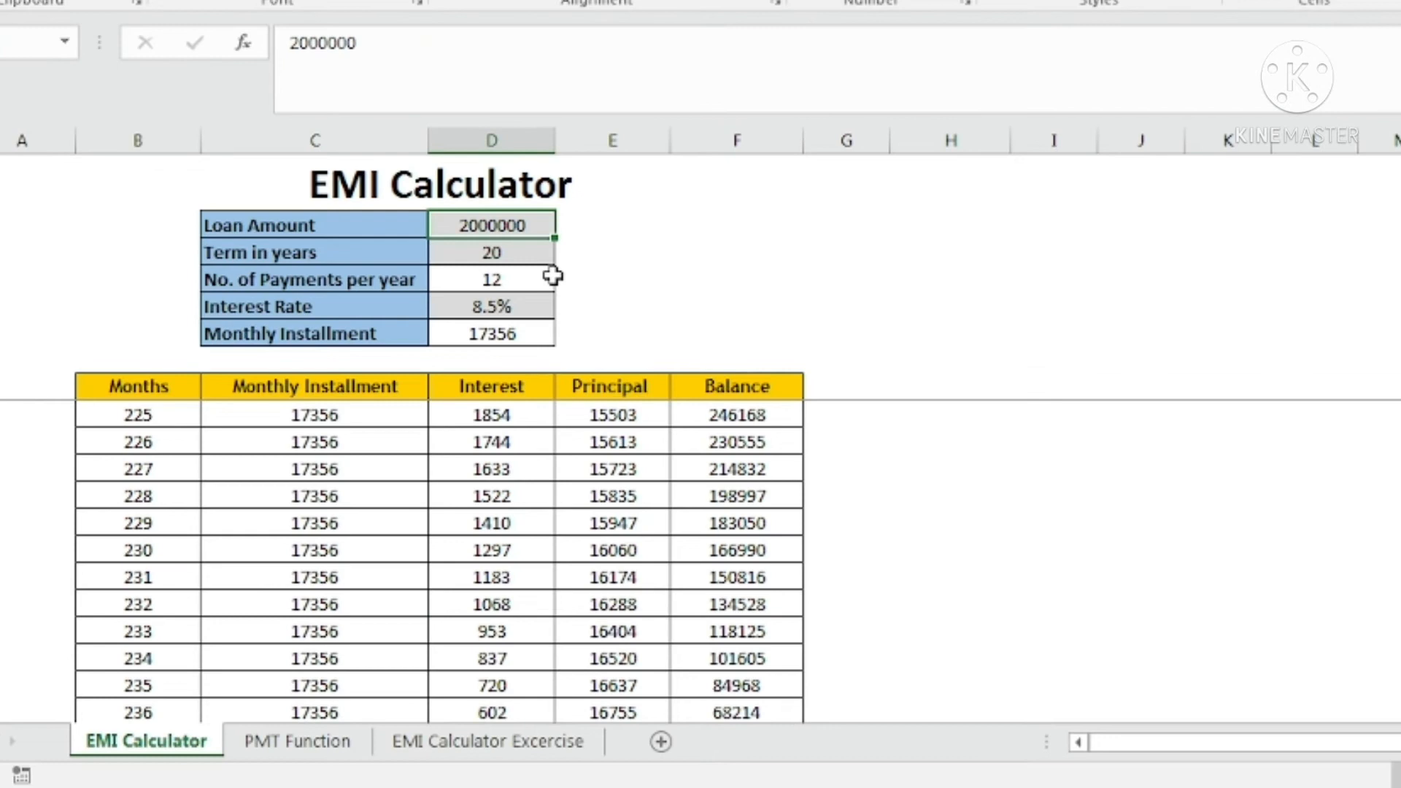
type("20")
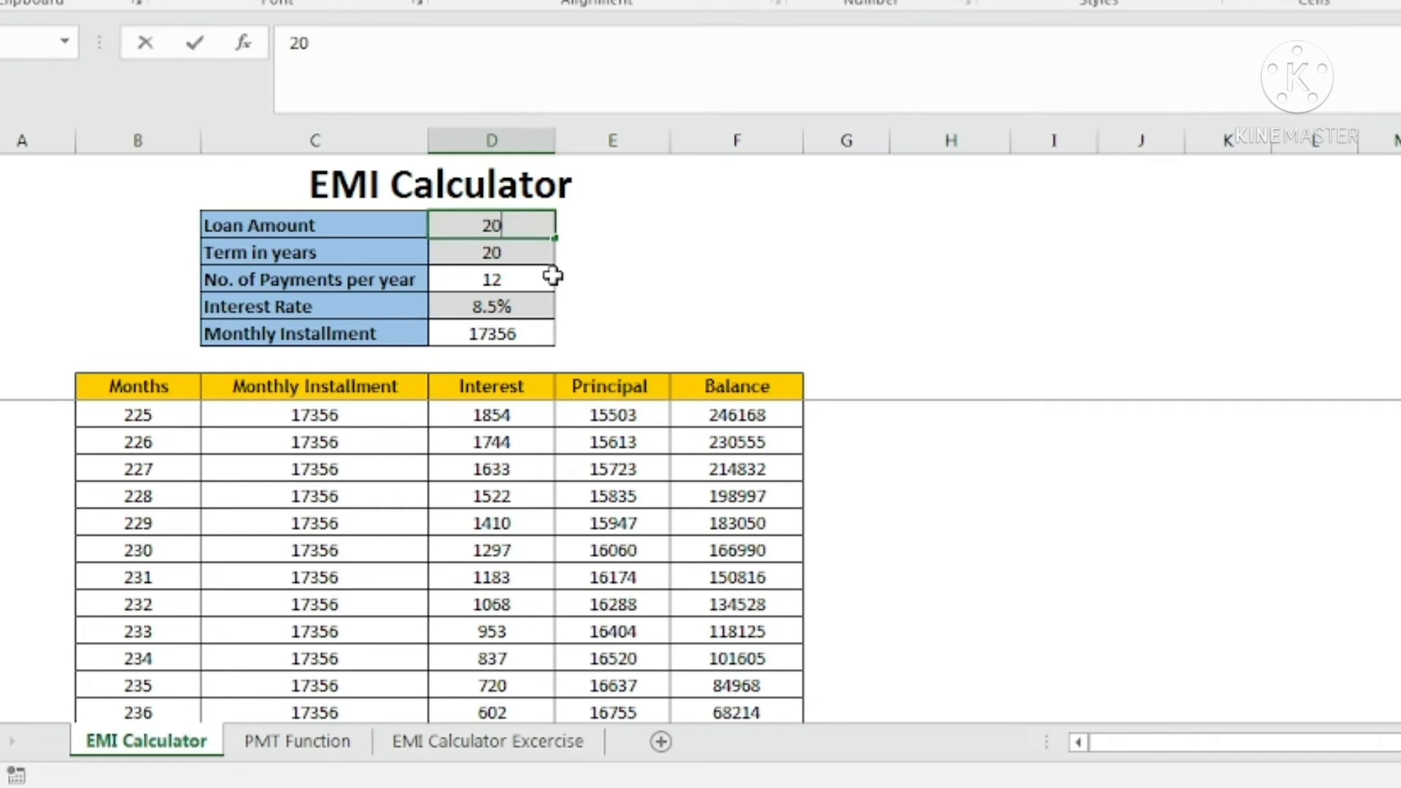
type("00000")
key("Return")
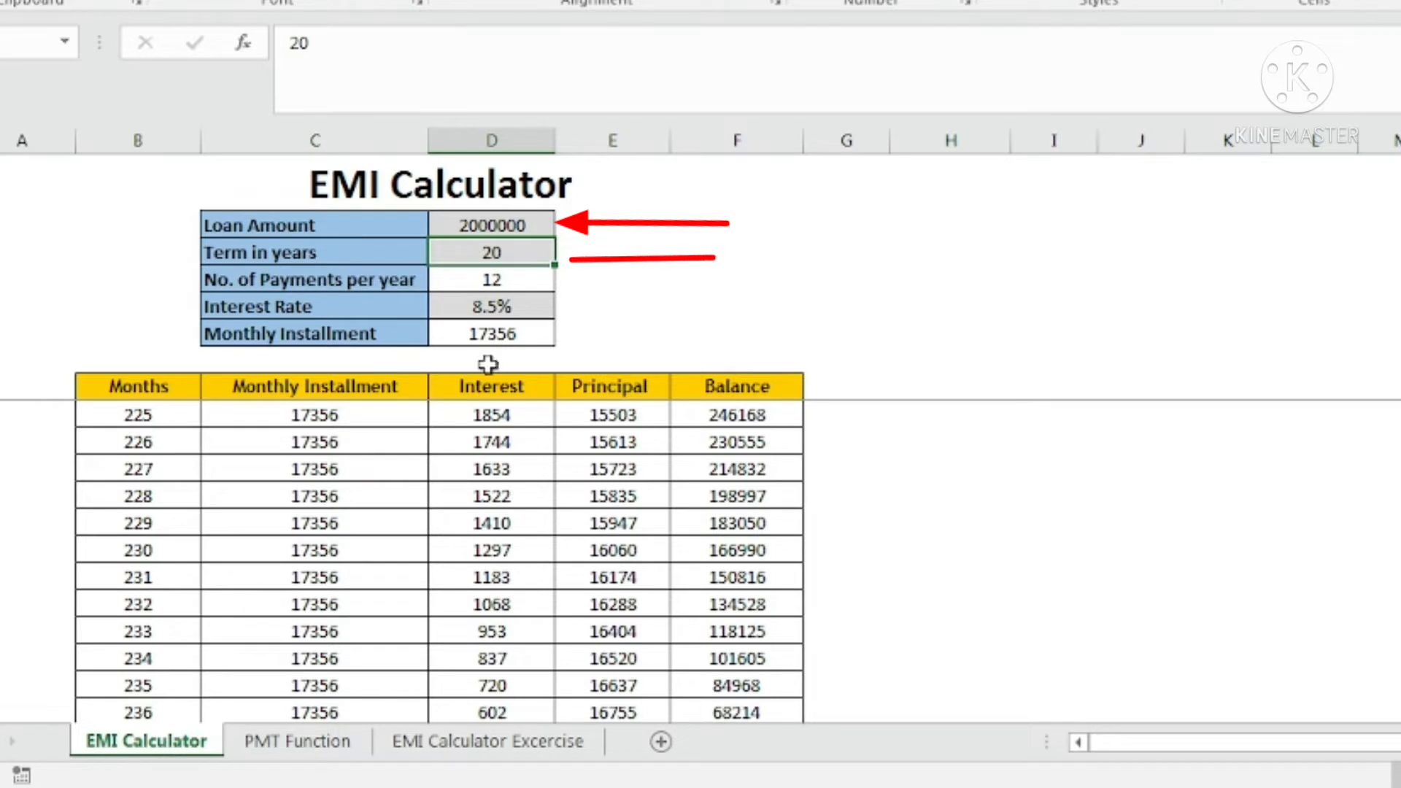
- Set the loan's interest rate to 10% in the EMI Calculator
left_click(310, 307)
left_click(504, 310)
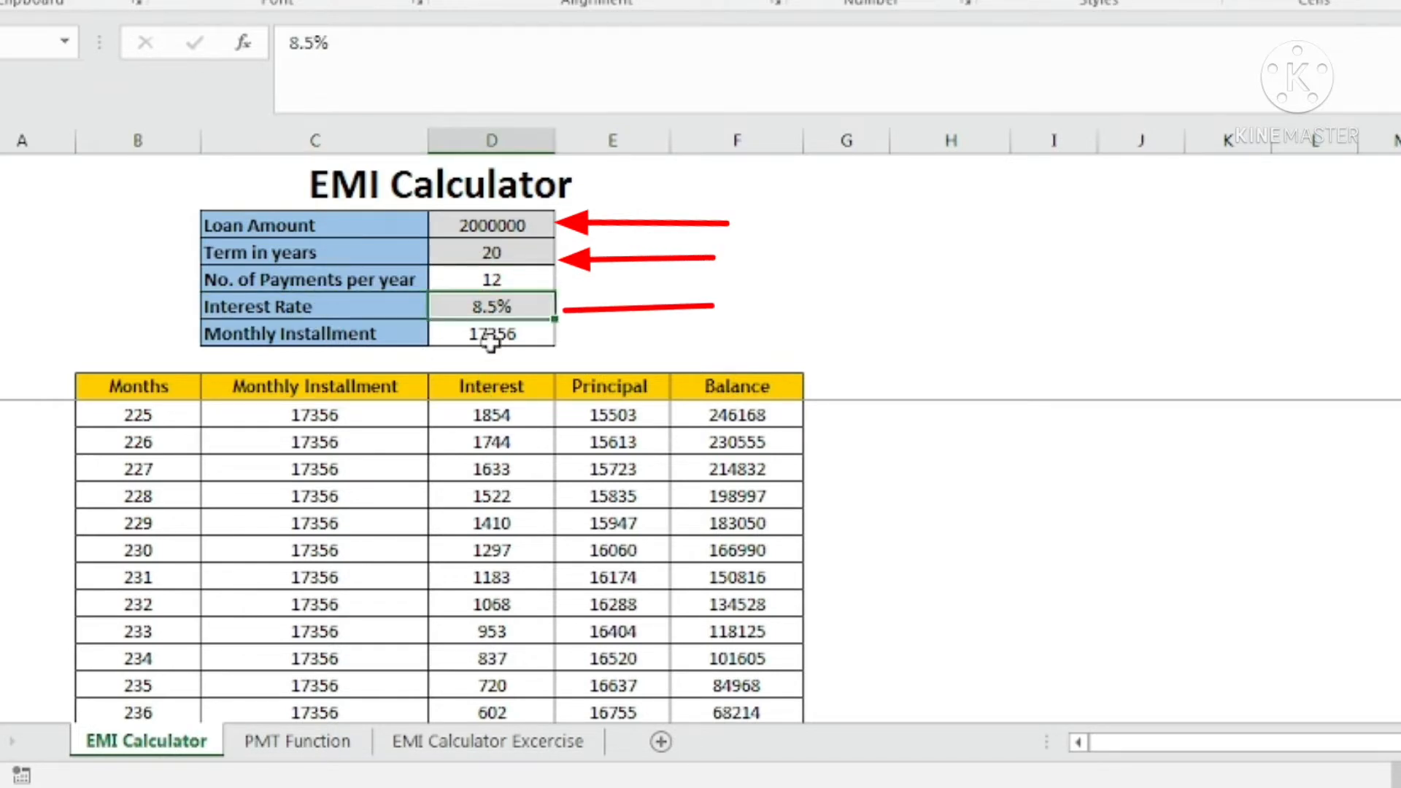
left_click(526, 337)
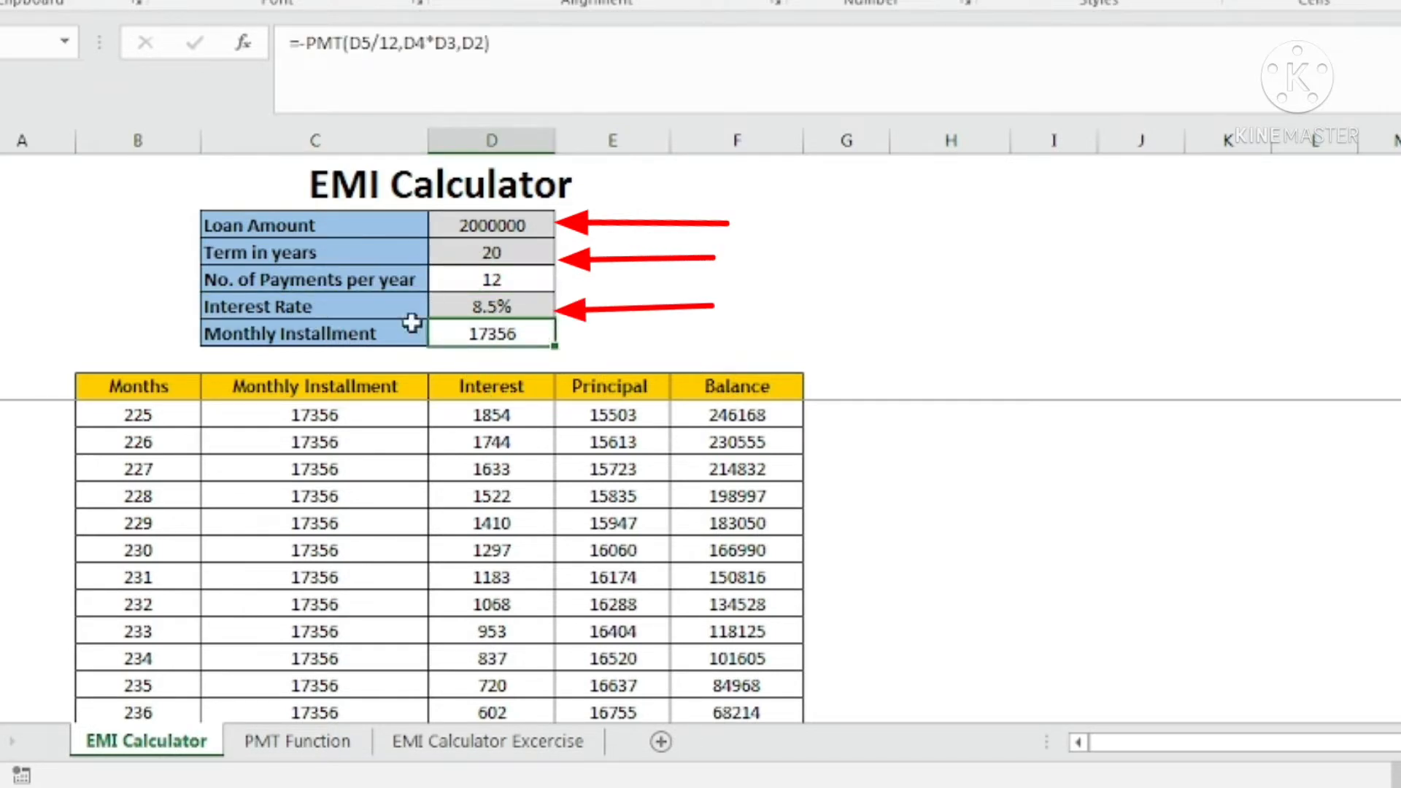
left_click(511, 305)
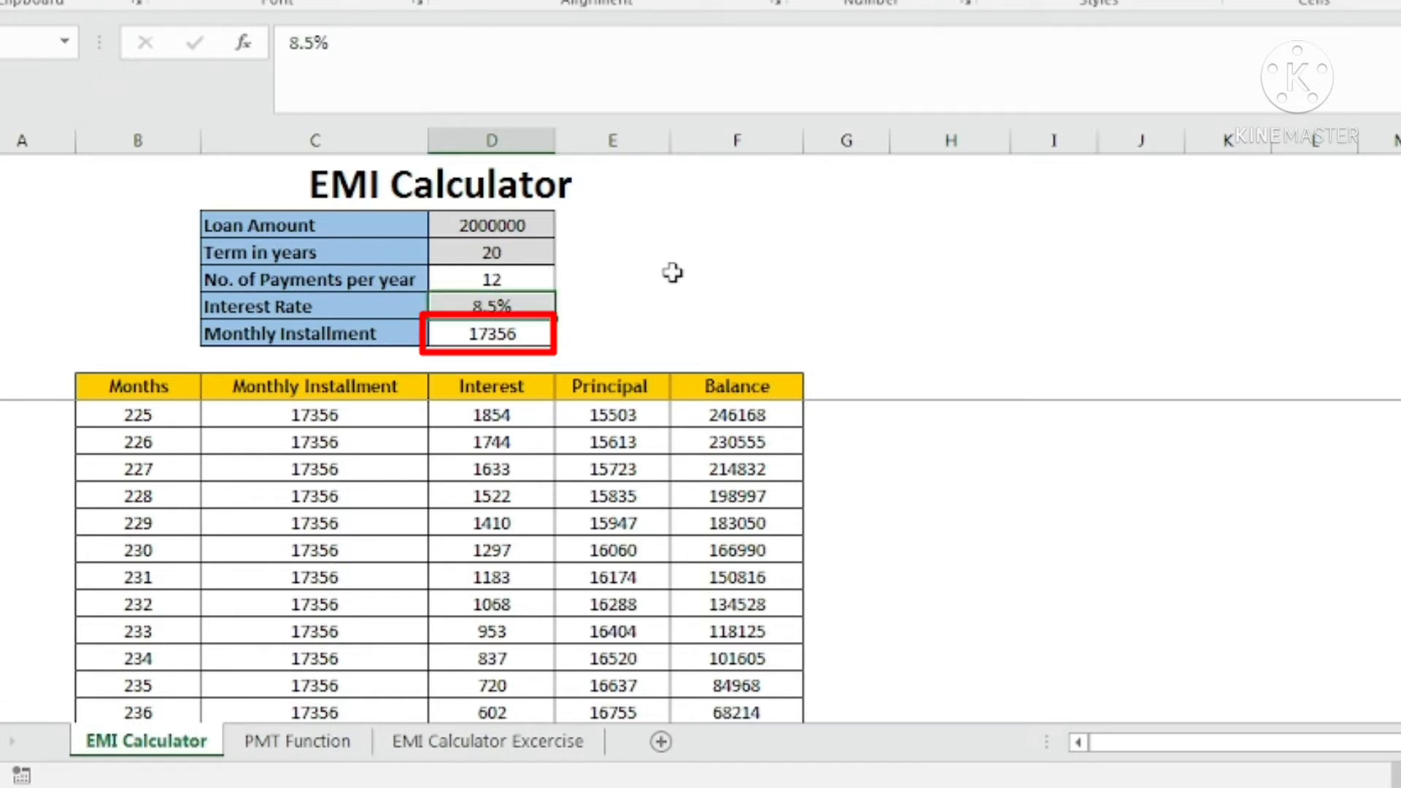
type("10")
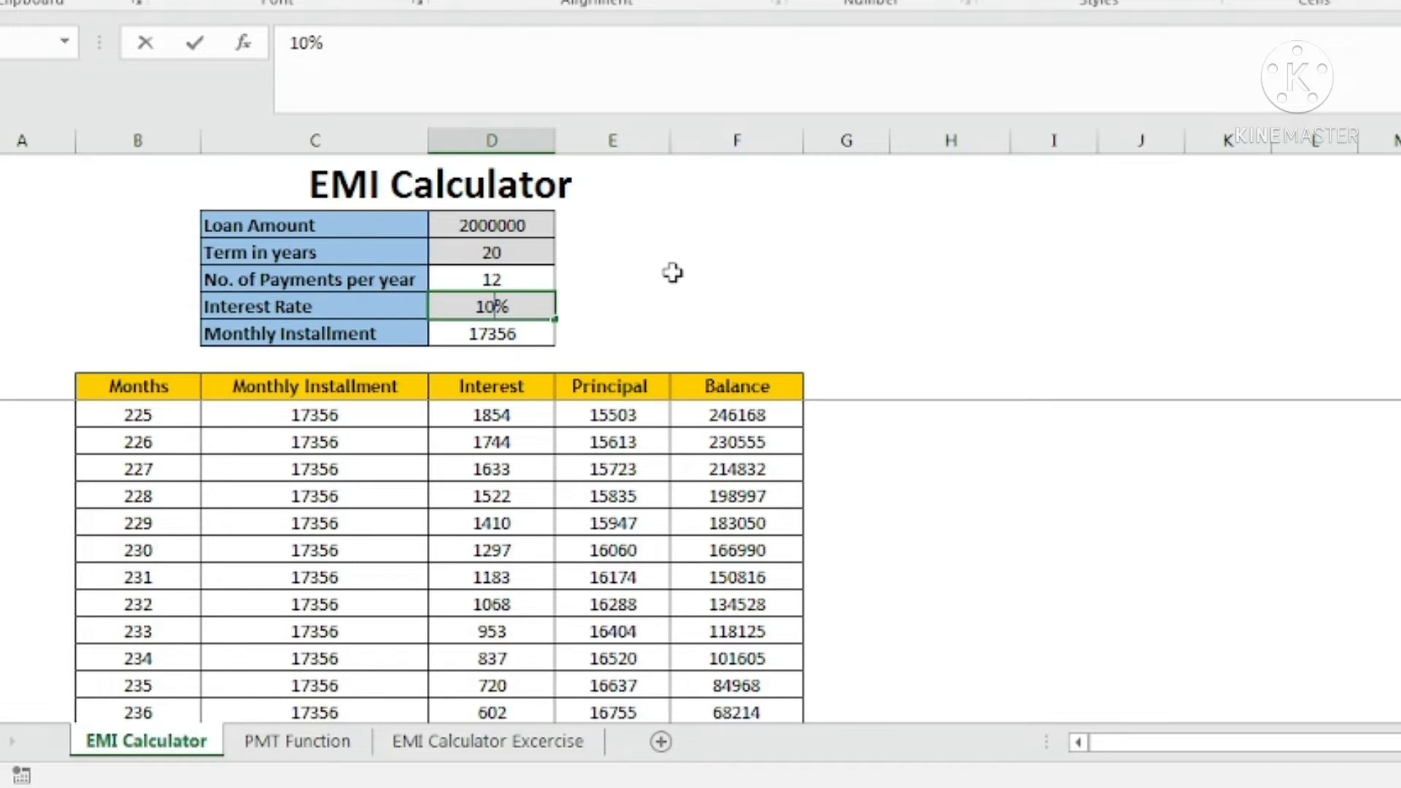
key("Return")
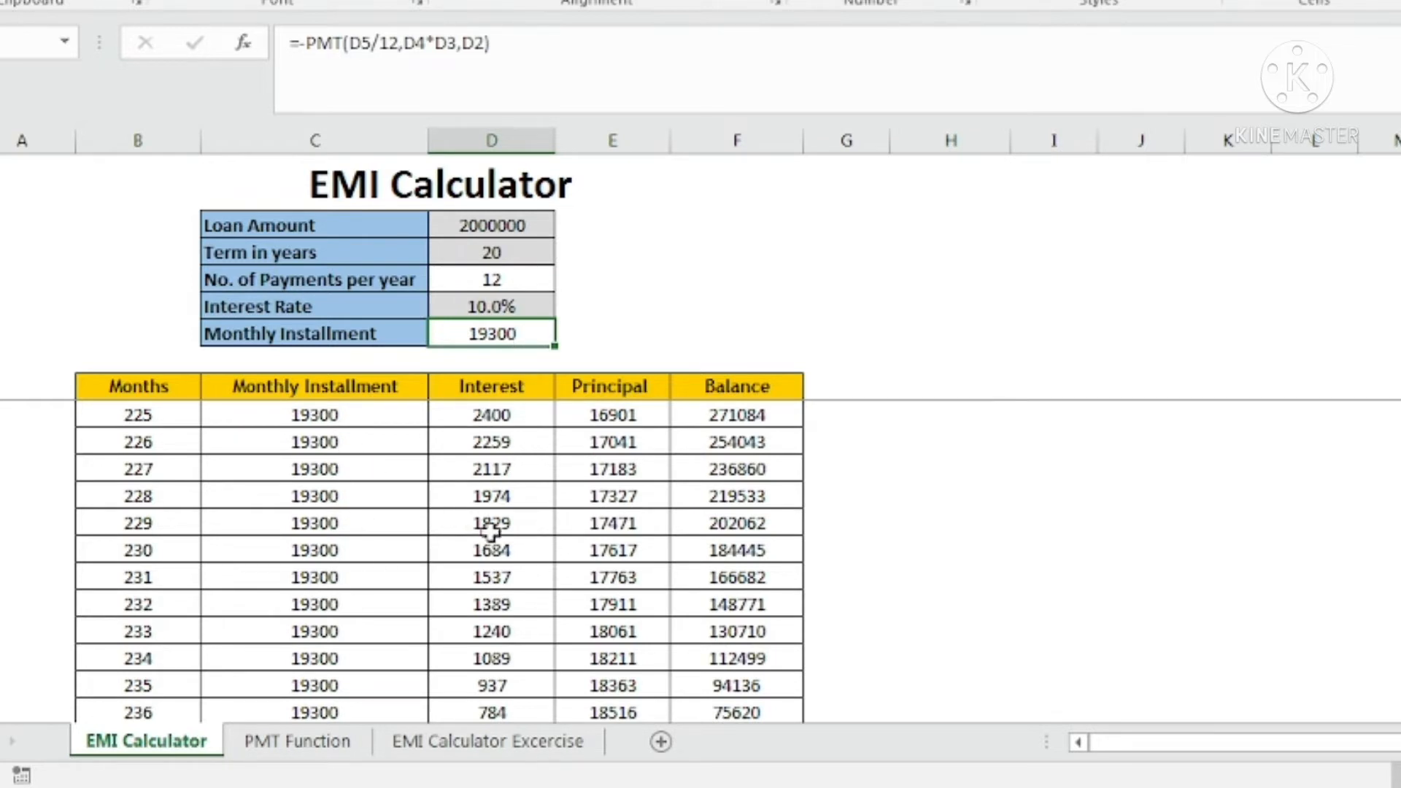
- Examine the installment, interest, principal and balance formulas in the month 225 row of the repayment schedule
left_click(334, 417)
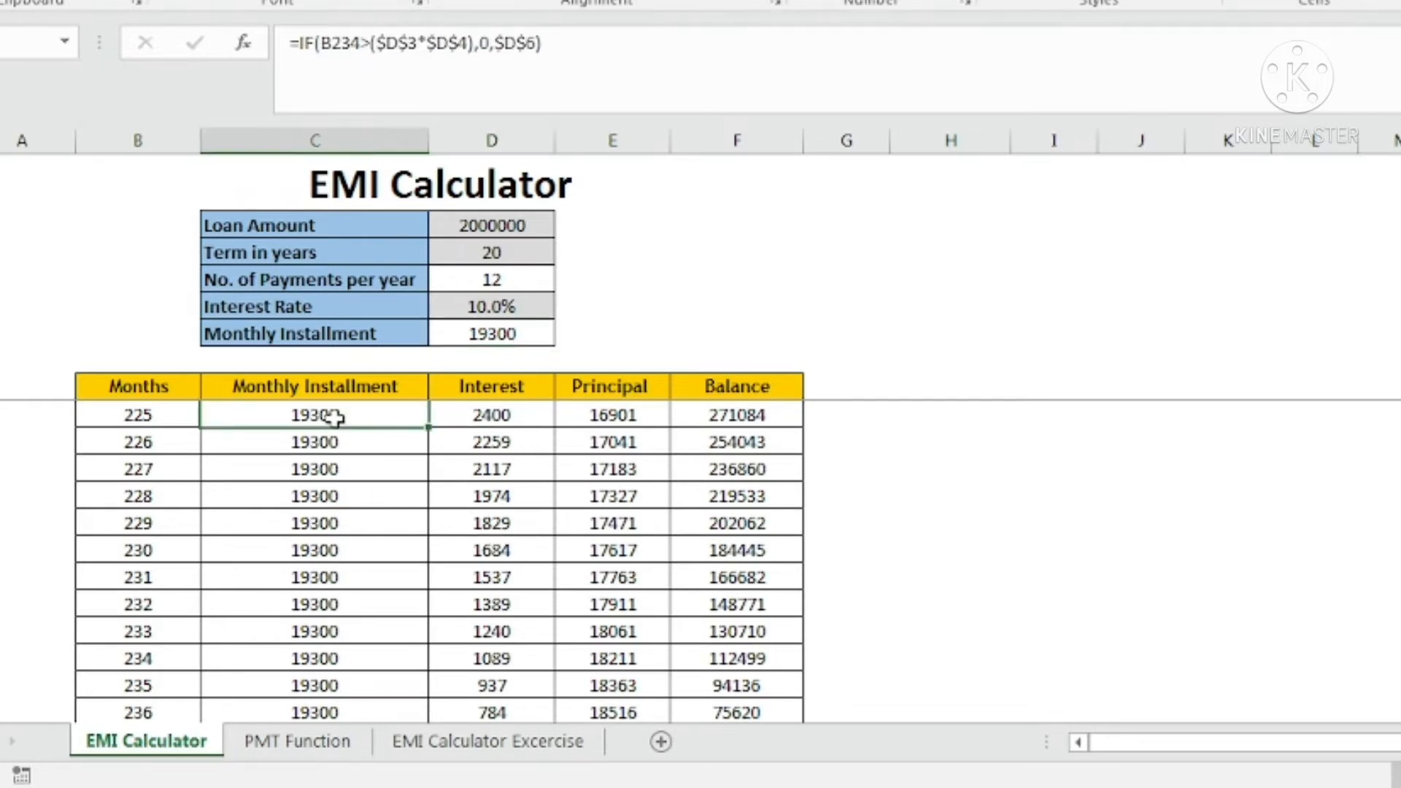
left_click(463, 417)
left_click(351, 417)
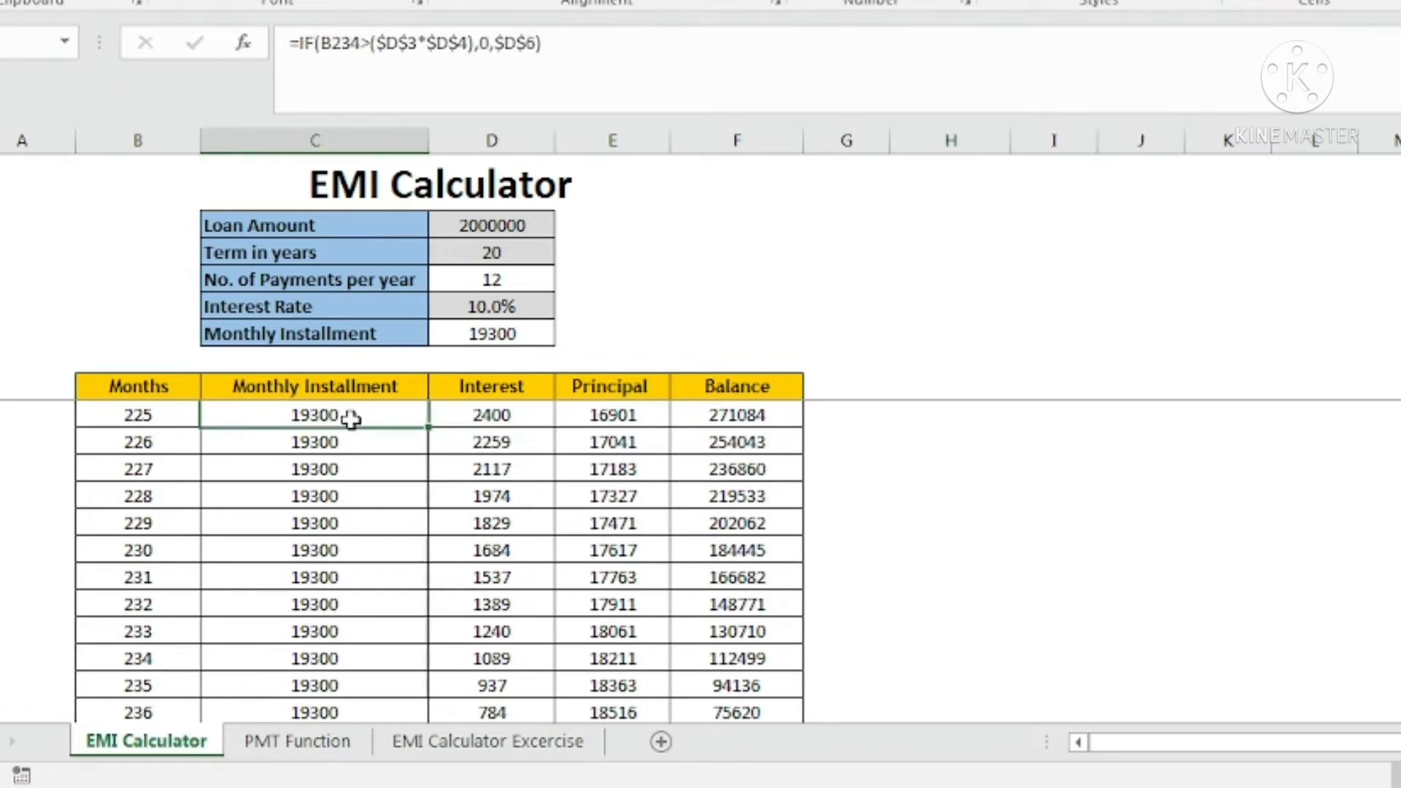
left_click(504, 418)
left_click(633, 418)
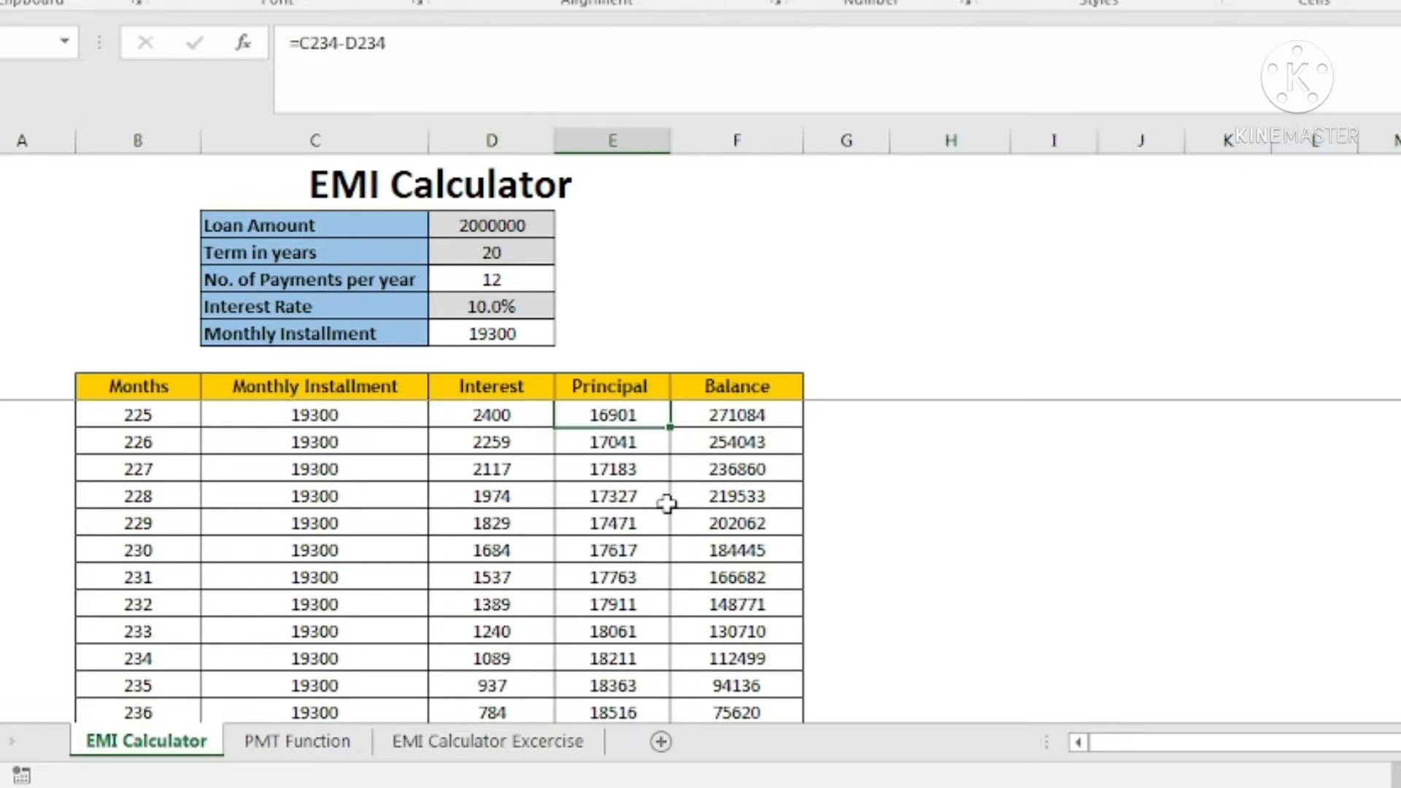
left_click(744, 419)
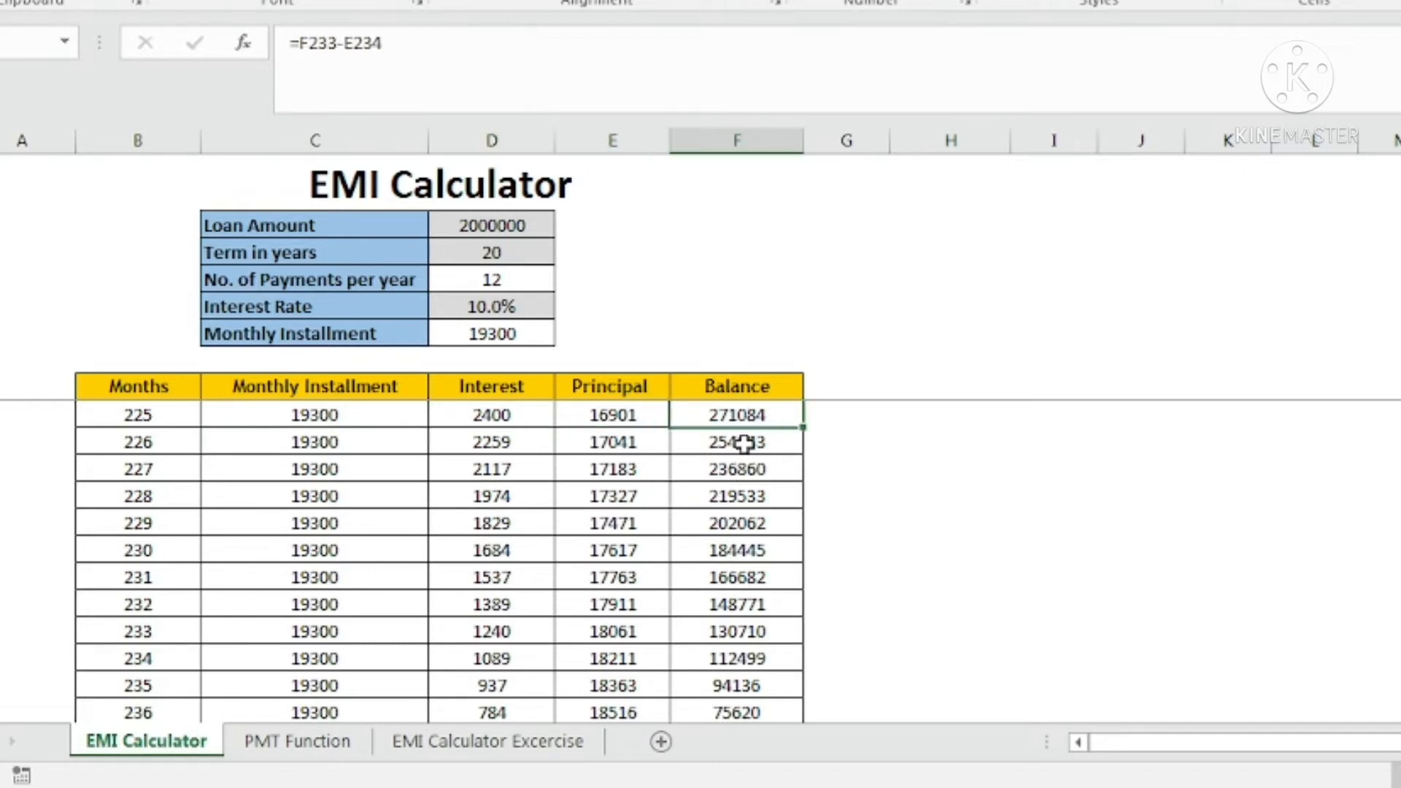
- Compare the loan term with the end of the repayment schedule, checking month 240 and the months after it
scroll(604, 554, "down", 2)
scroll(596, 560, "down", 2)
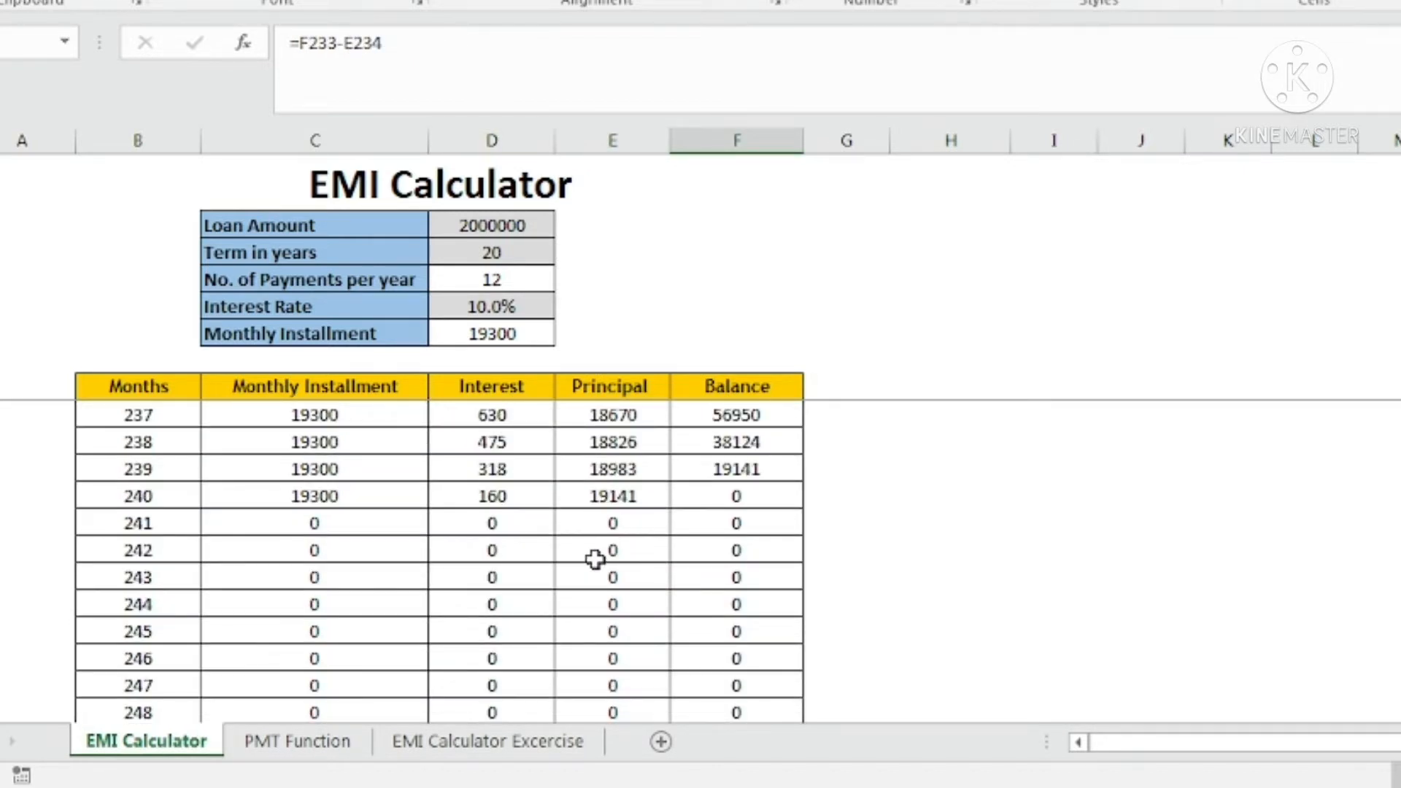
left_click(521, 254)
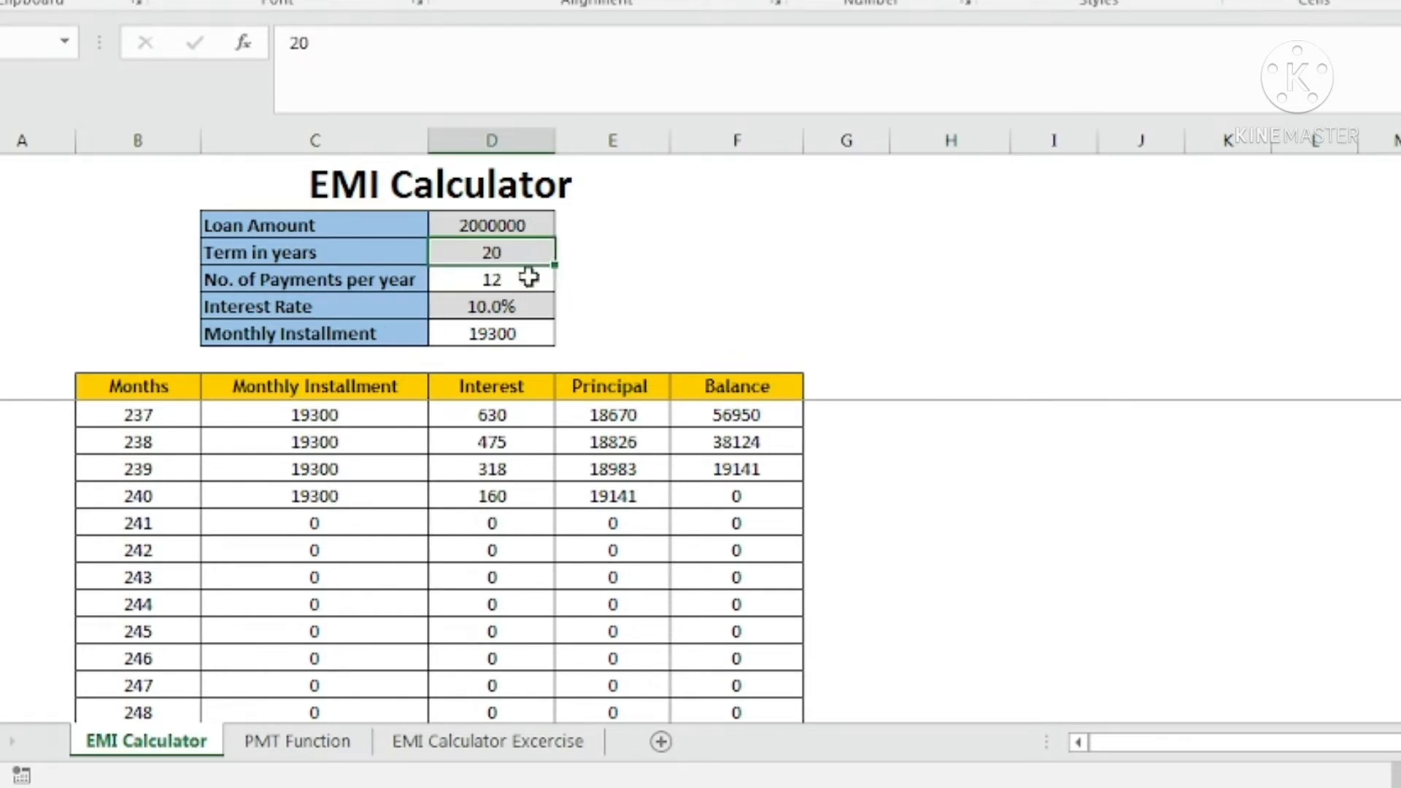
left_click(138, 501)
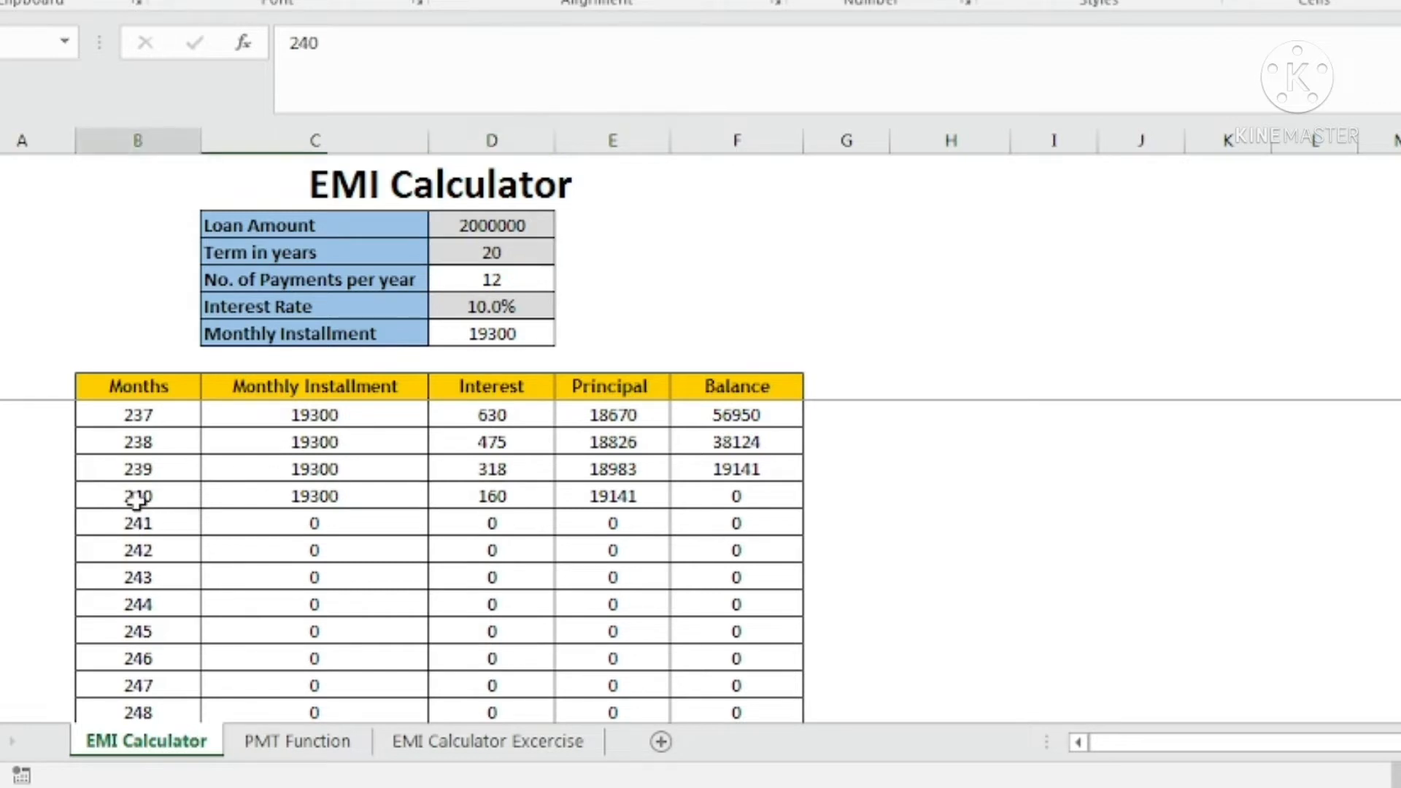
left_click(651, 494)
left_click(719, 498)
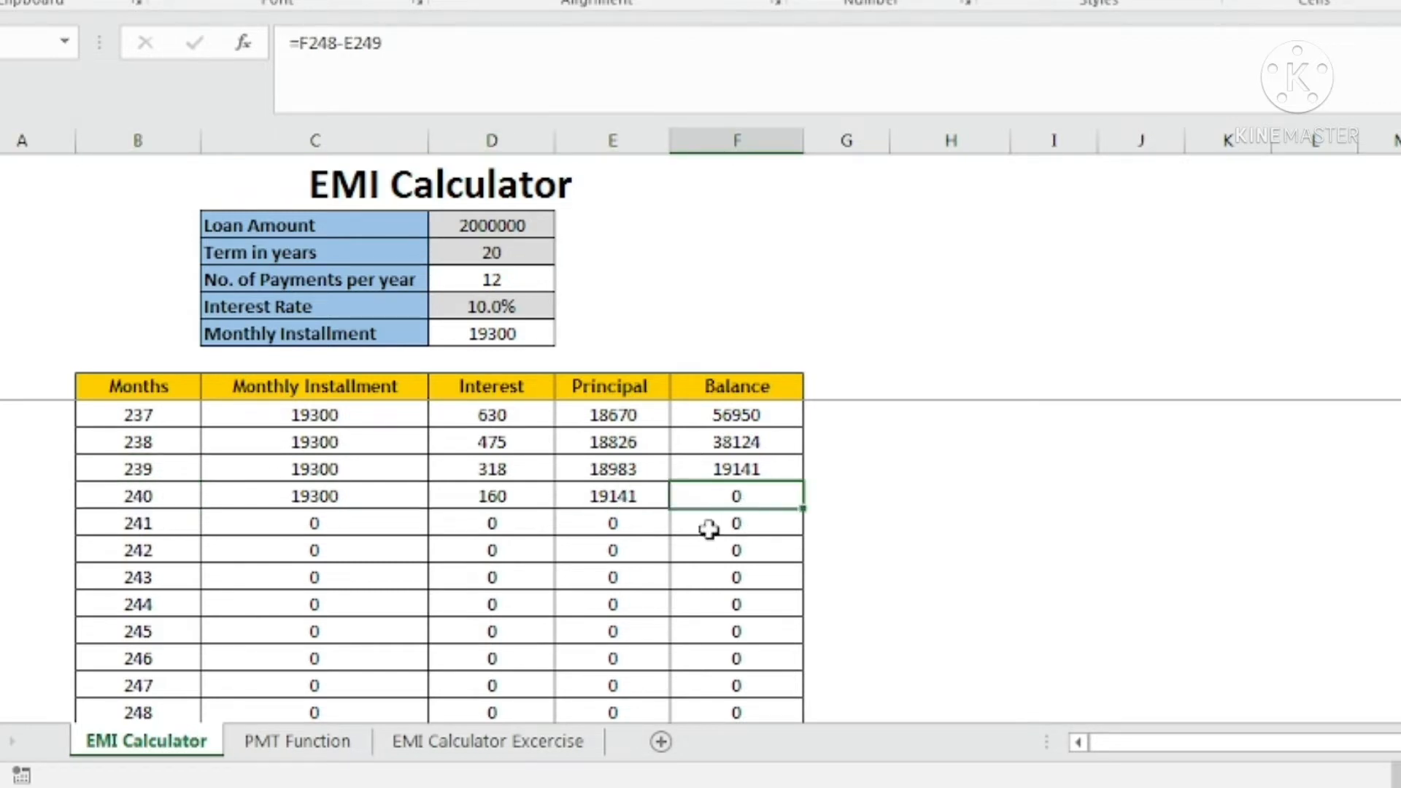
left_click(300, 523)
left_click(373, 576)
left_click(362, 632)
left_click(366, 660)
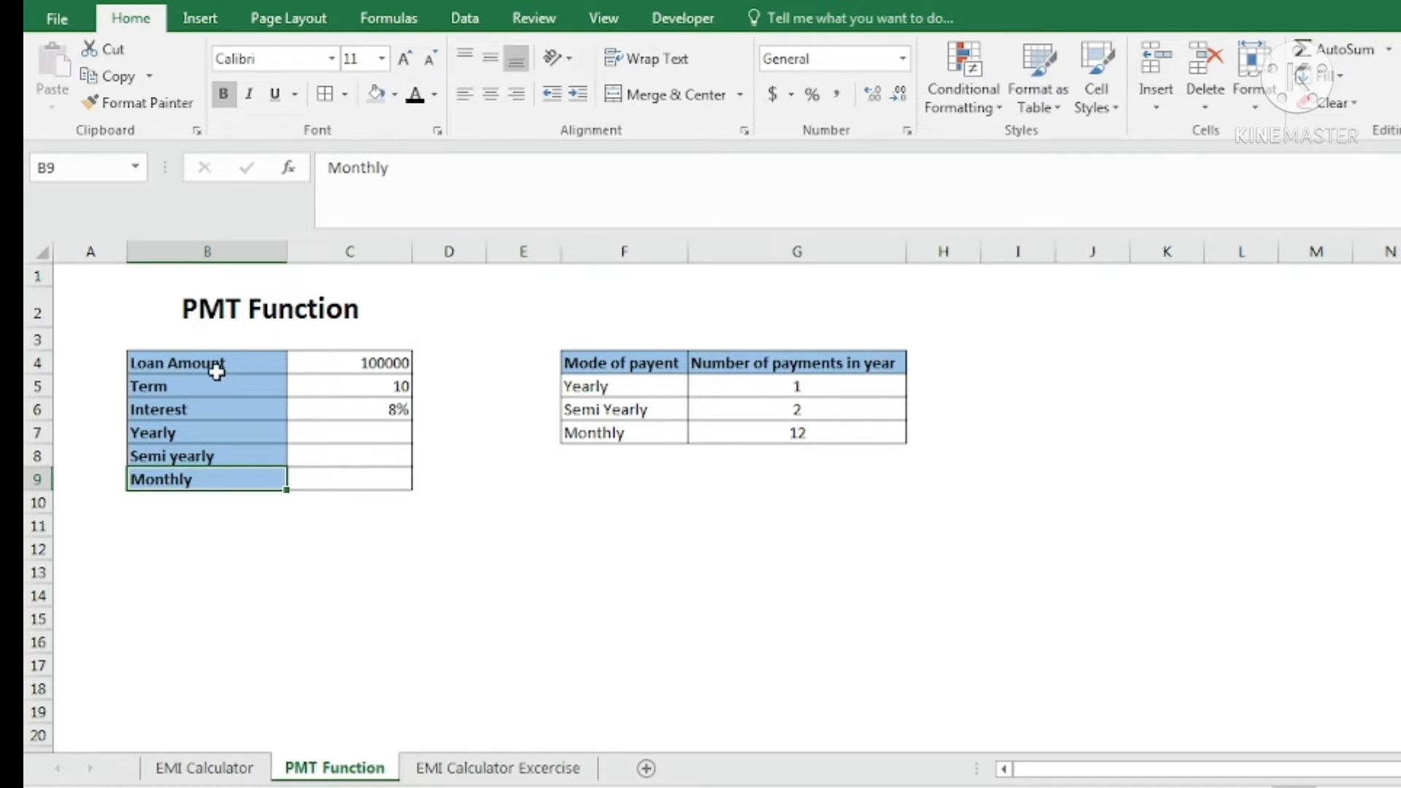
- Review the loan amount, term and interest inputs and the yearly, semi-yearly and monthly payment rows on the PMT Function sheet
left_click_drag(197, 365, 332, 365)
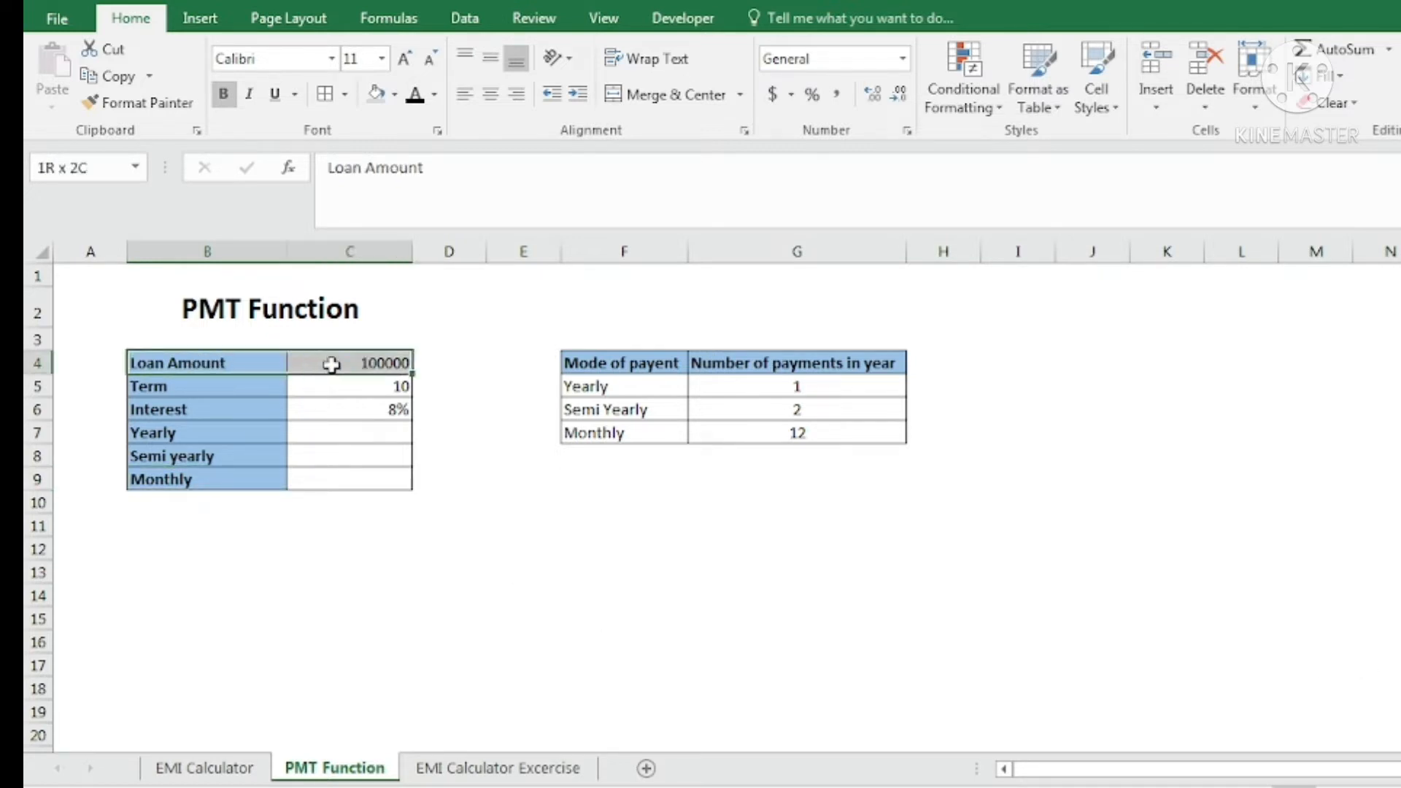
left_click_drag(182, 388, 314, 389)
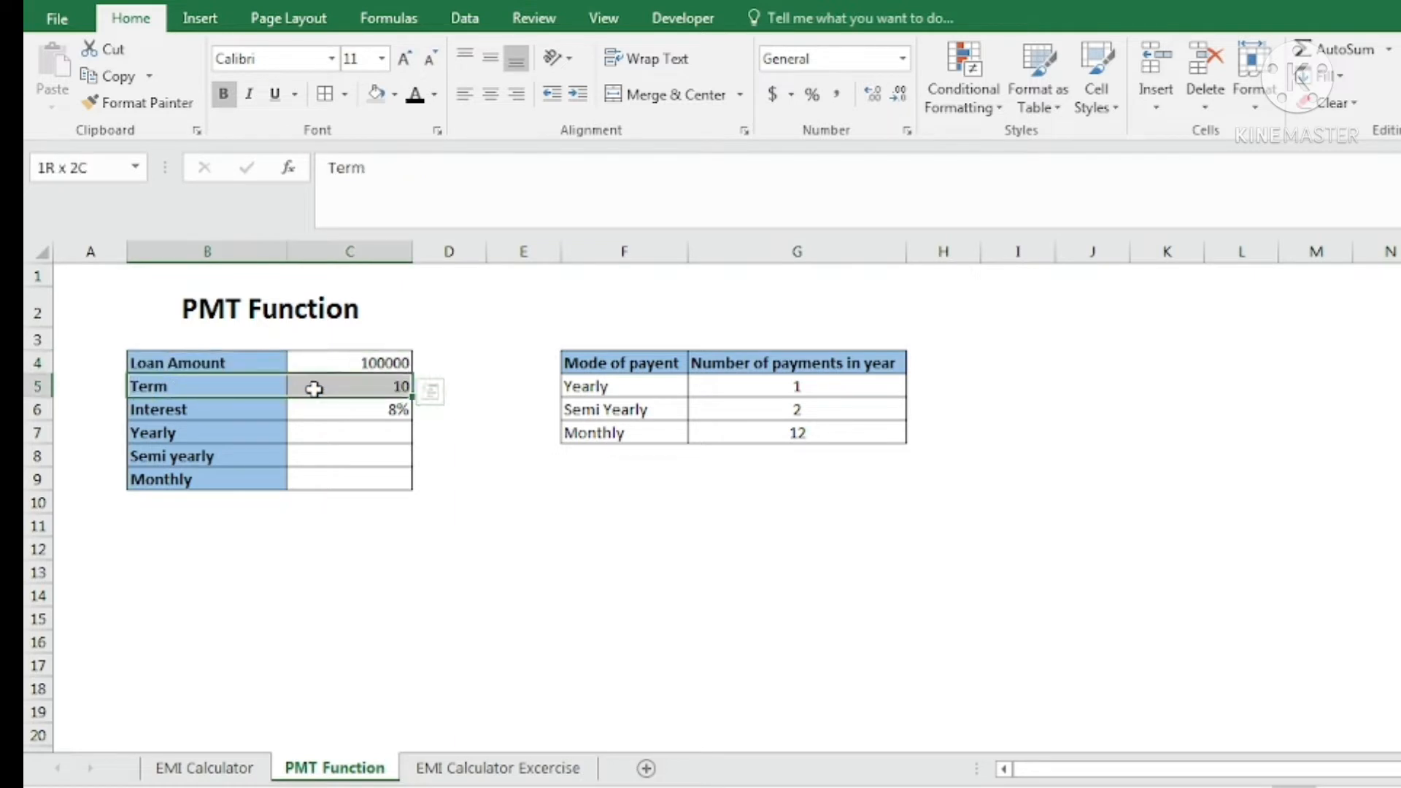
left_click(204, 412)
left_click(344, 410)
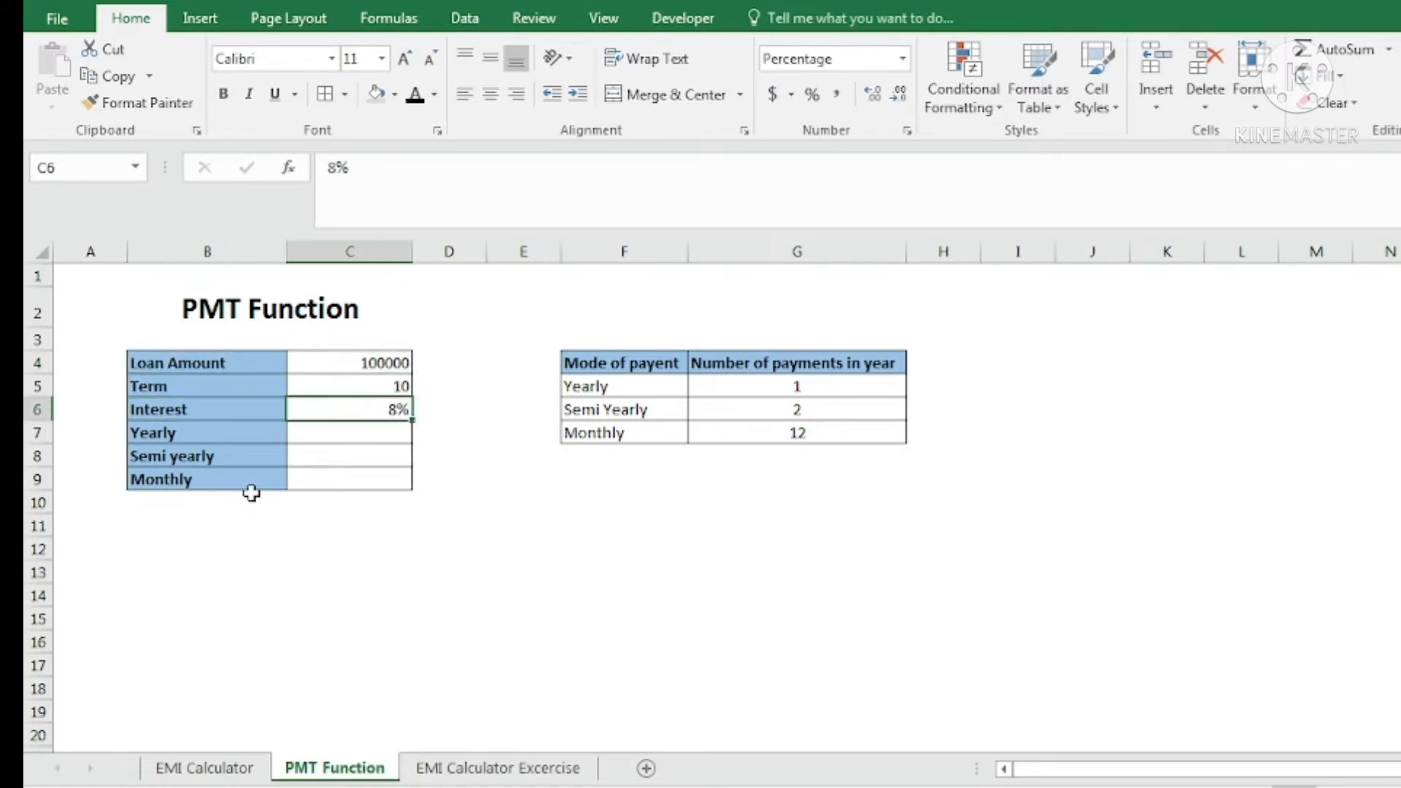
left_click(241, 436)
left_click(346, 436)
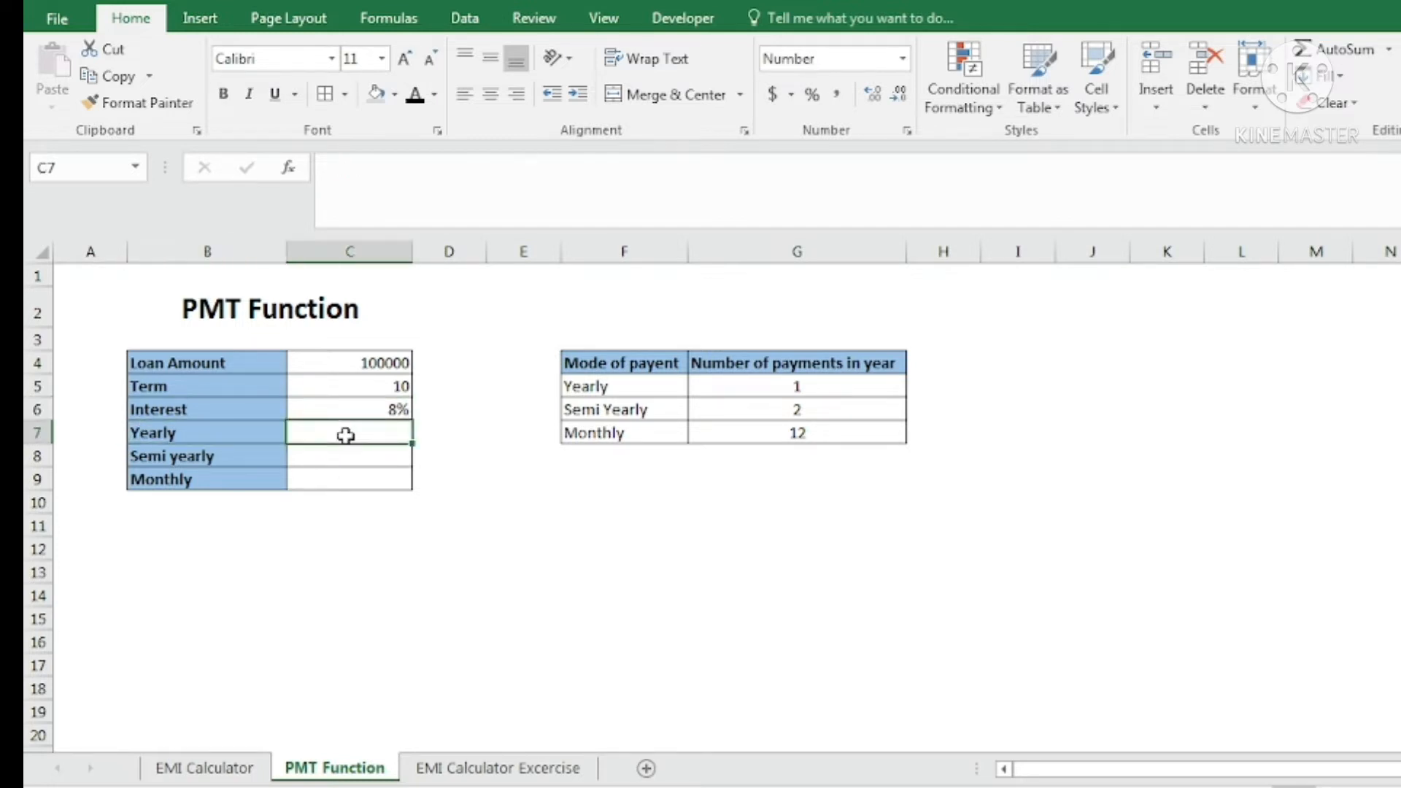
left_click(260, 469)
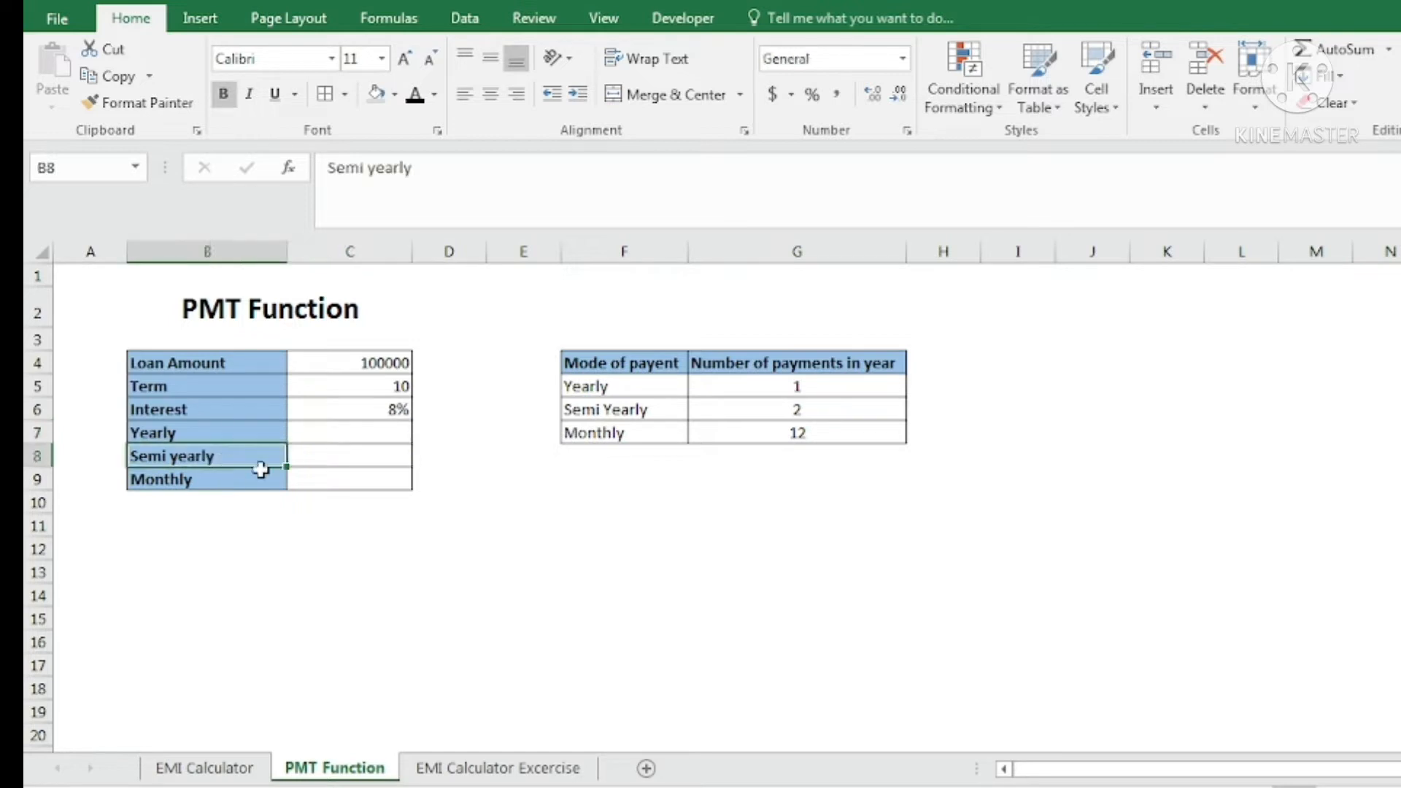
left_click(355, 456)
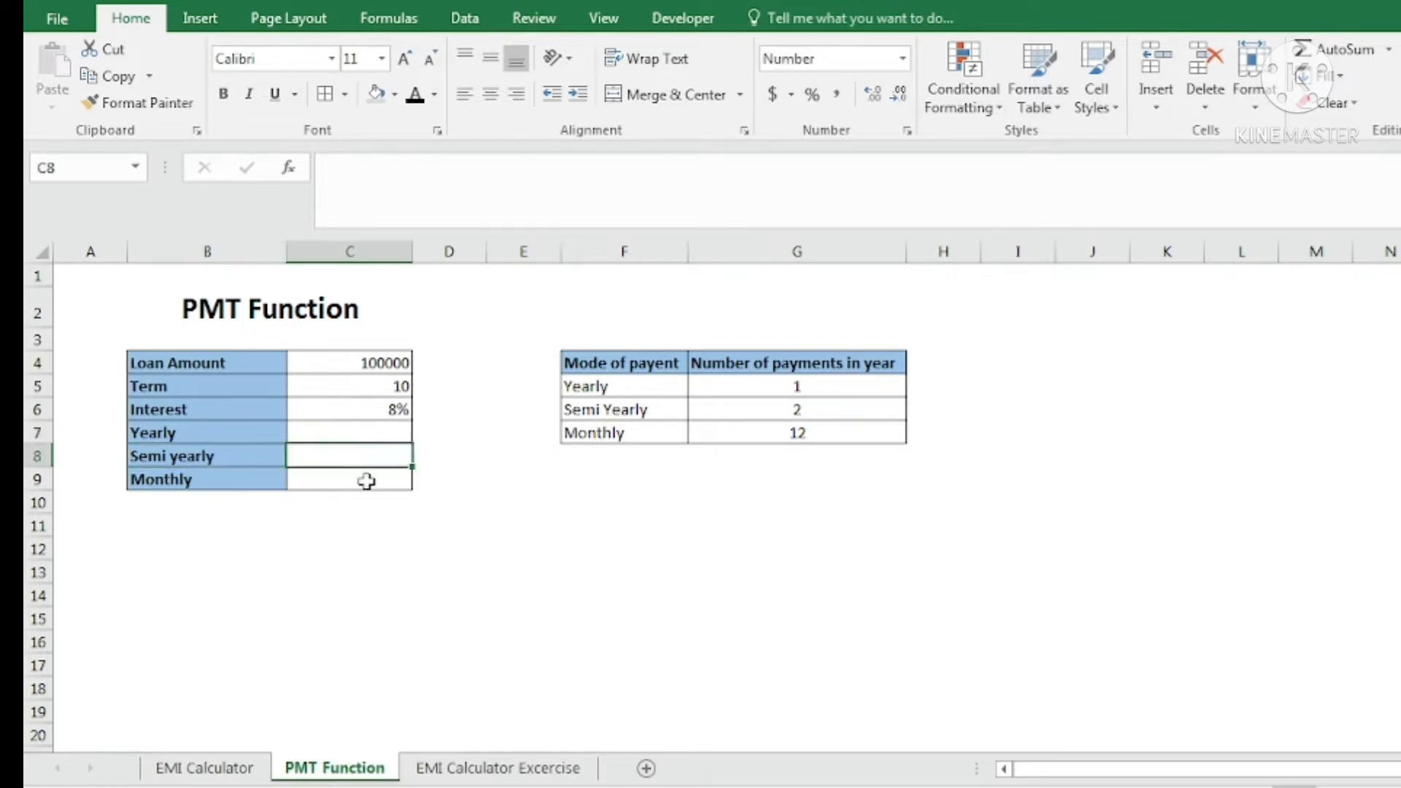
left_click(186, 480)
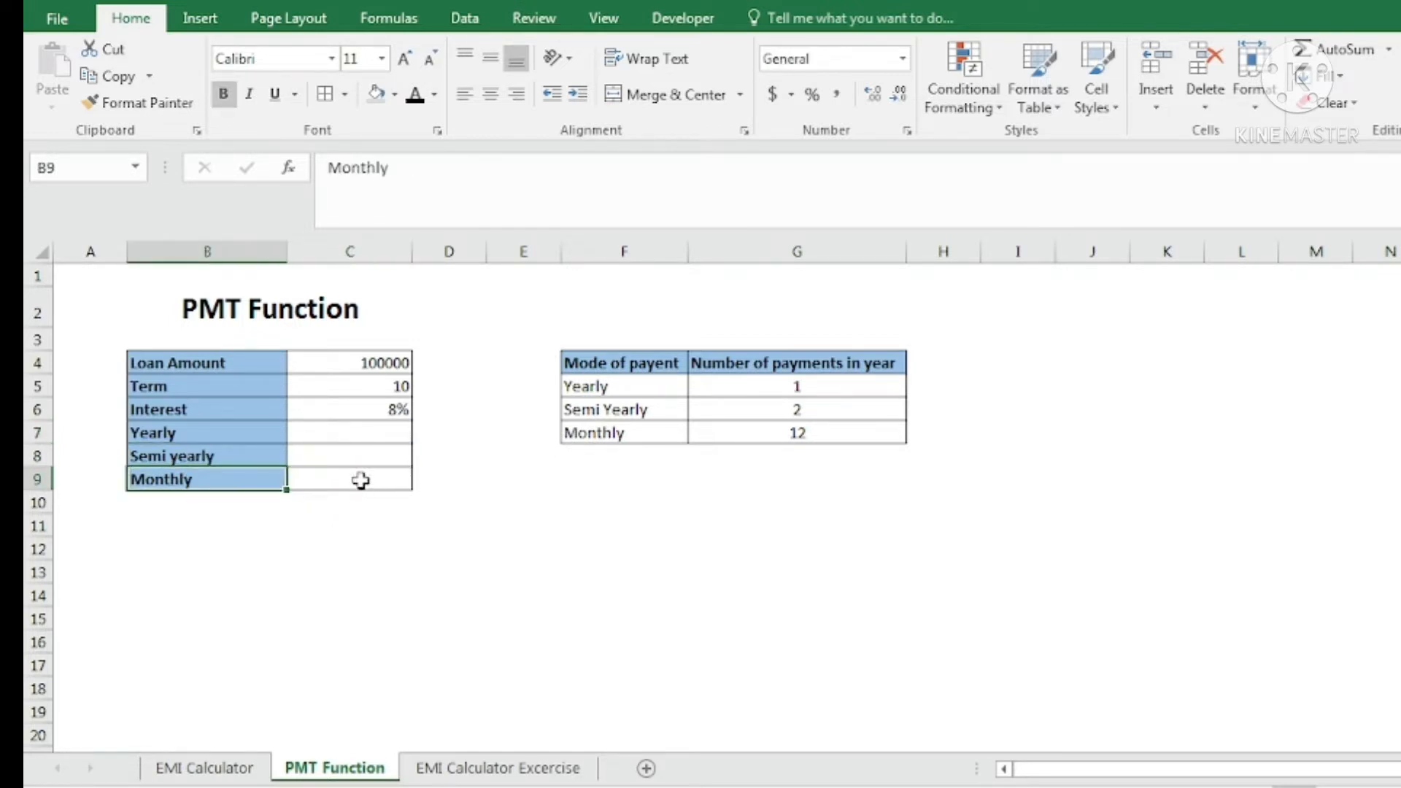
left_click(361, 480)
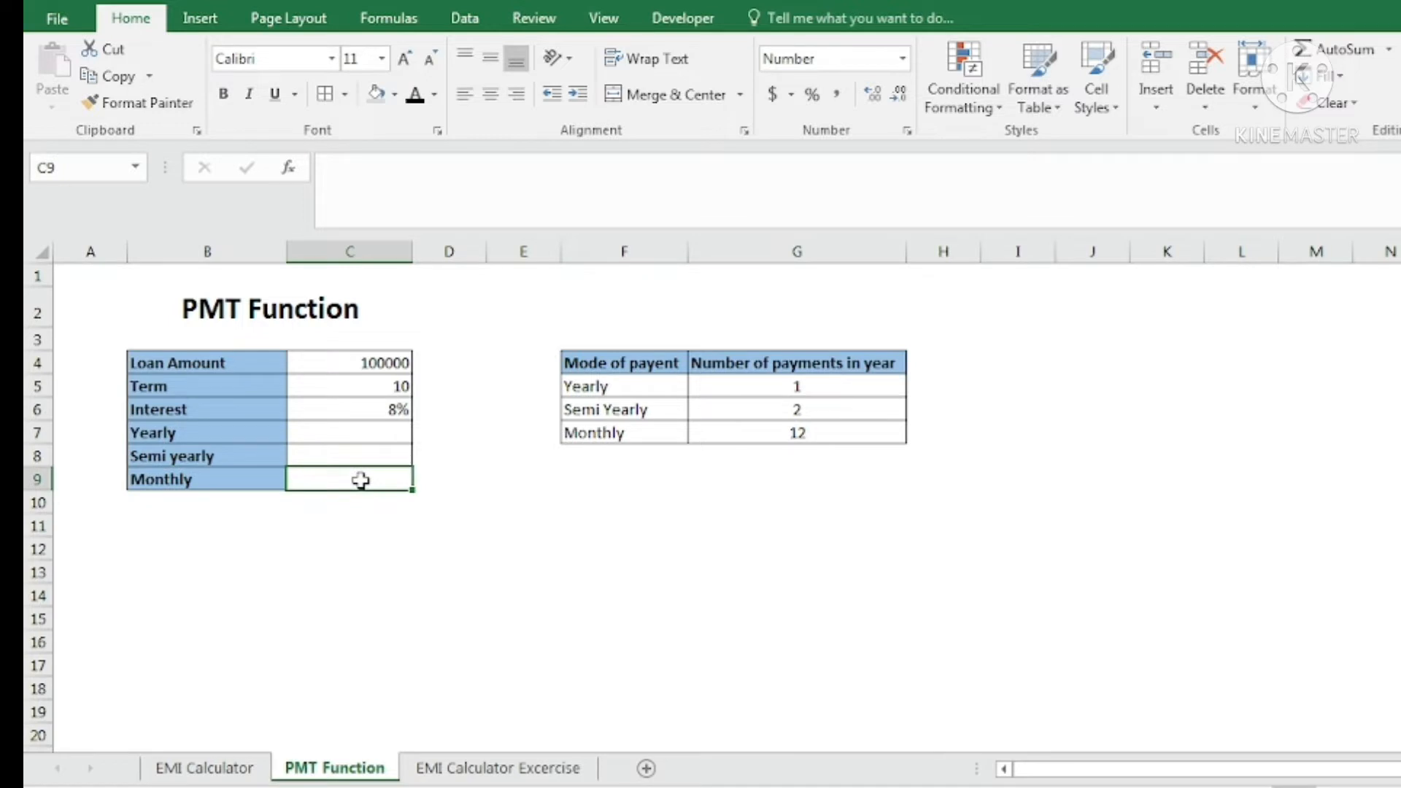
- Calculate the yearly payment in C7 with the formula =PMT(C6,10,C4)
left_click(365, 432)
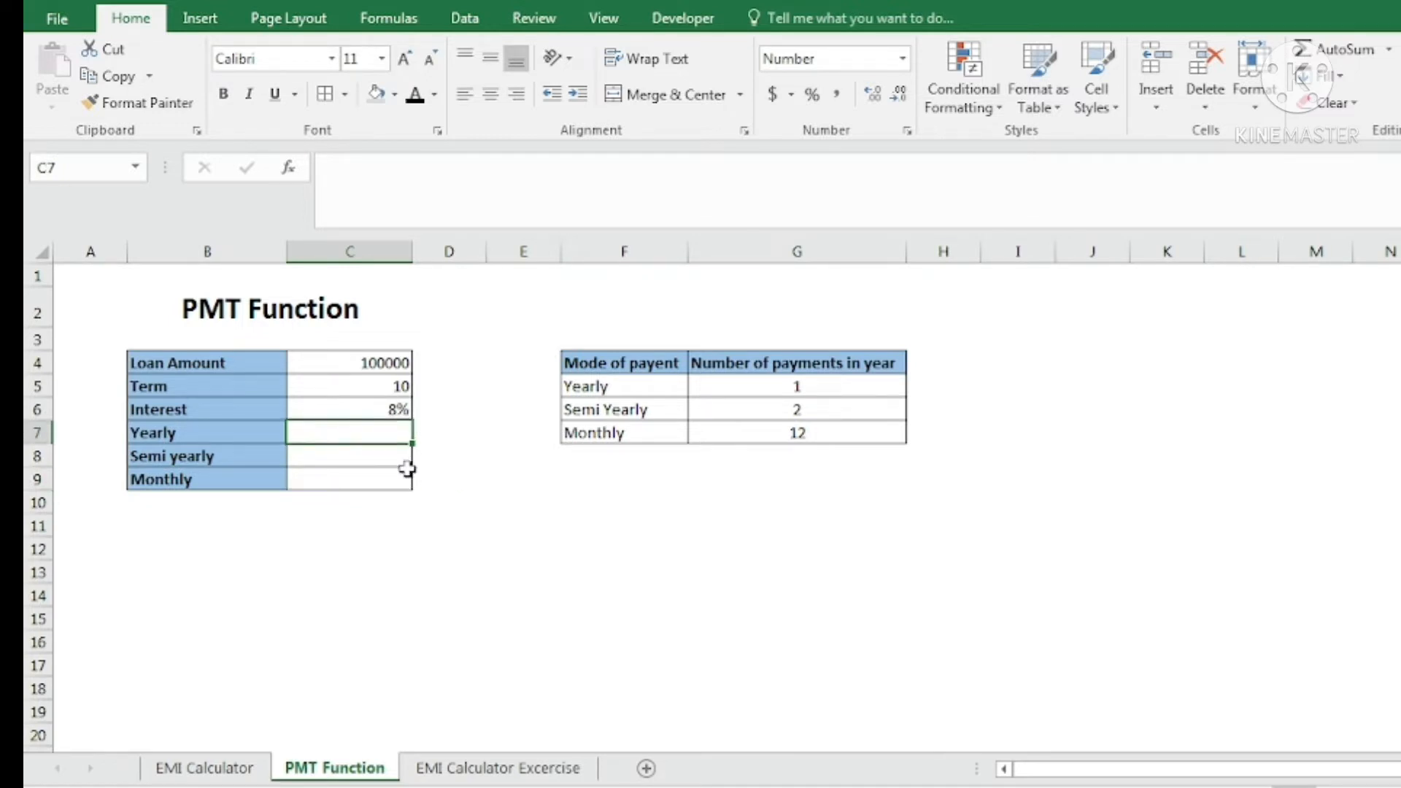
type("=")
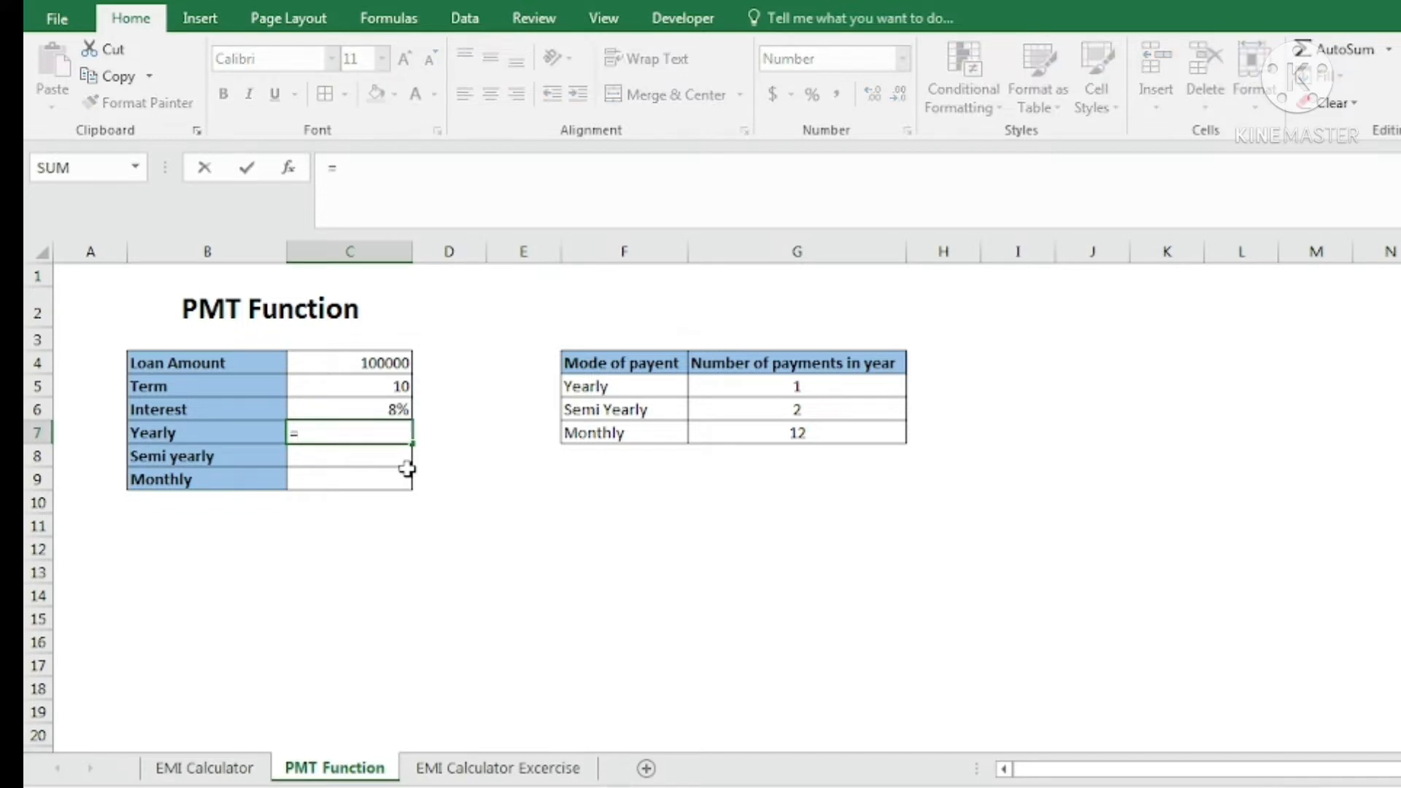
type("pmt")
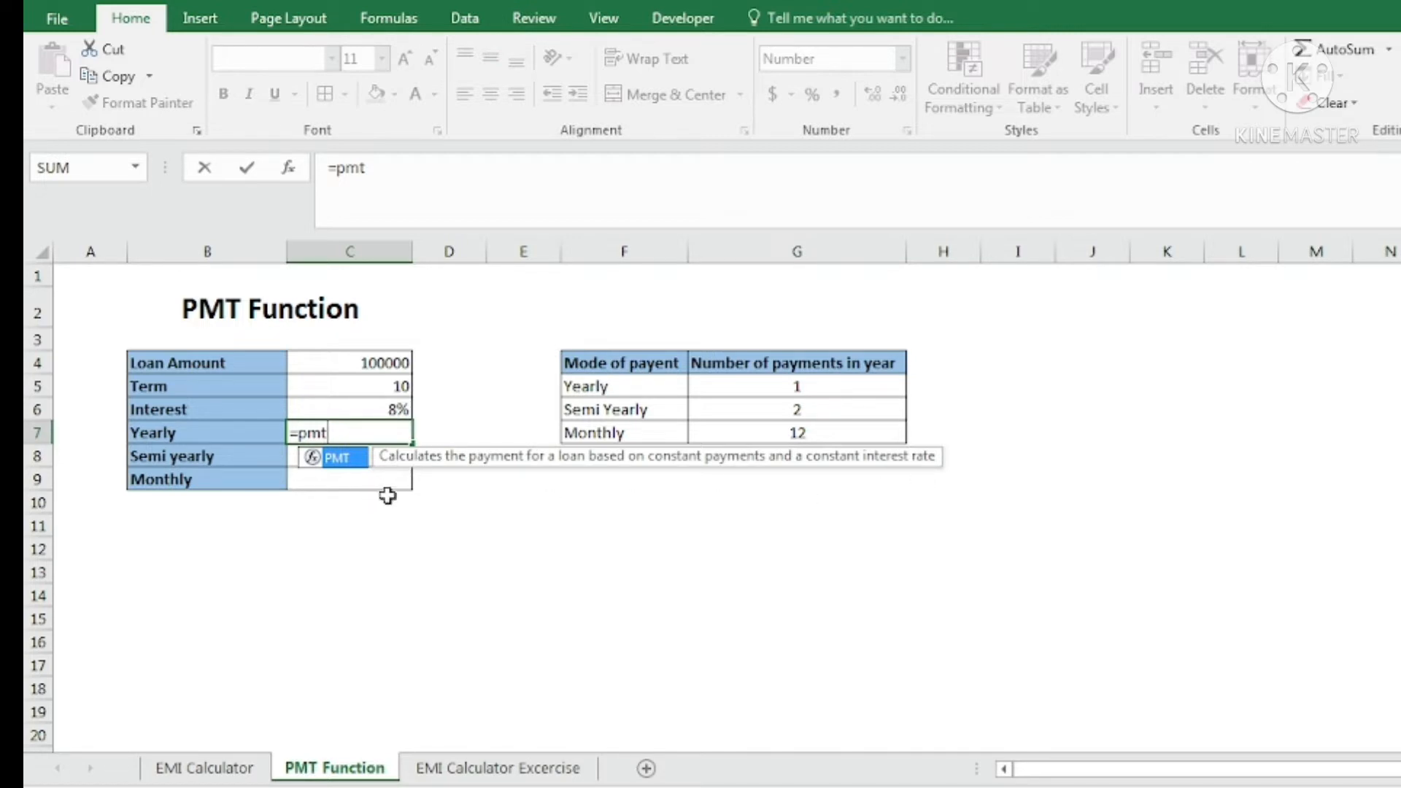
key("Tab")
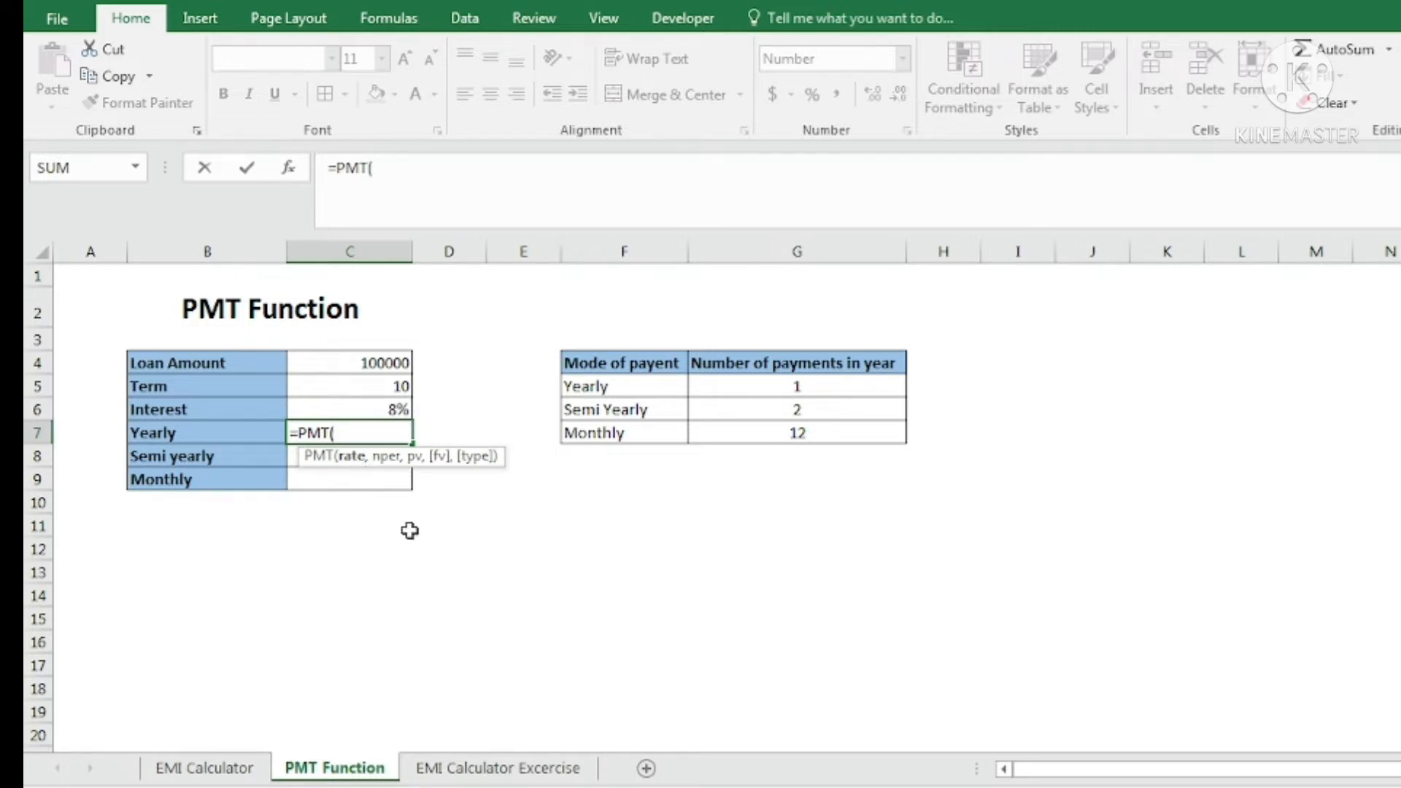
left_click(395, 410)
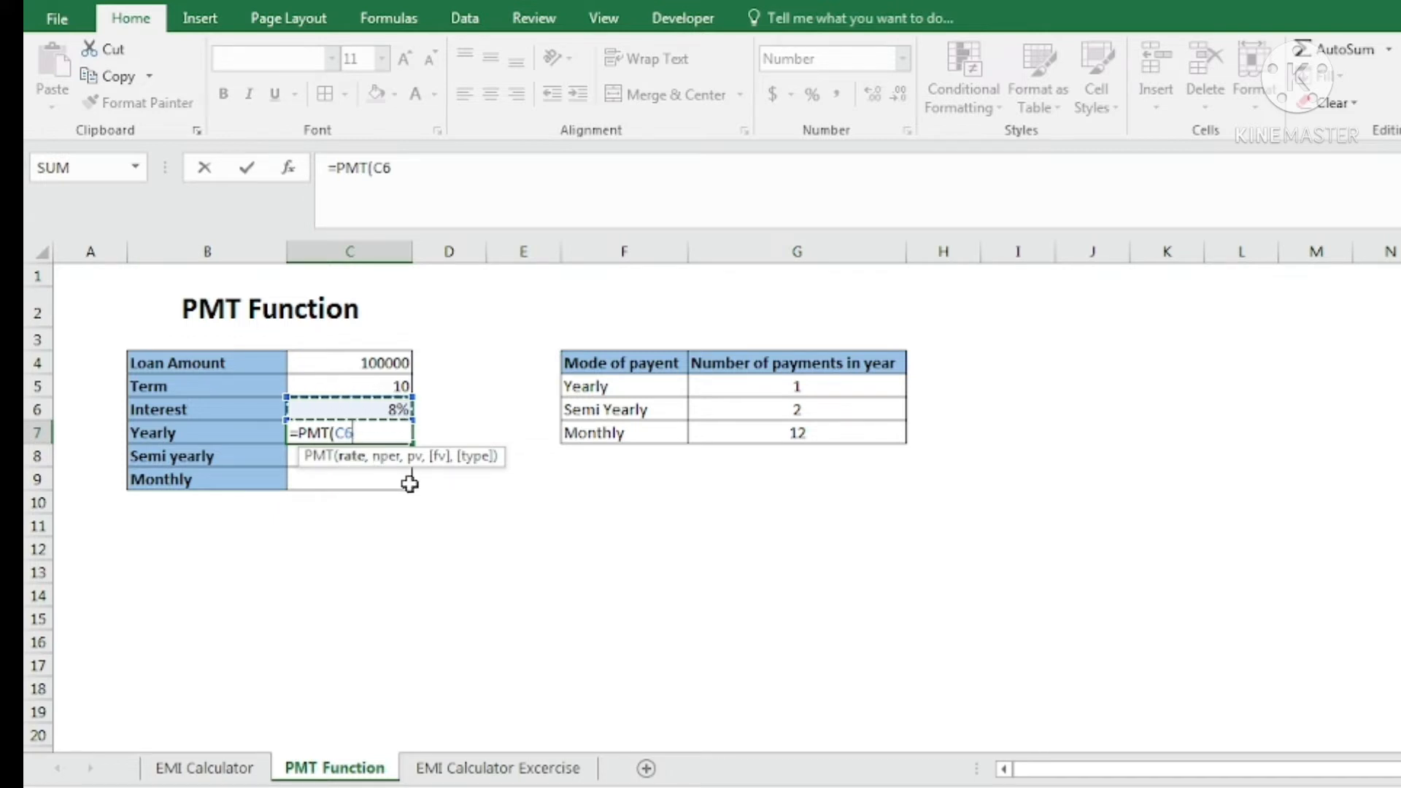
type(",10")
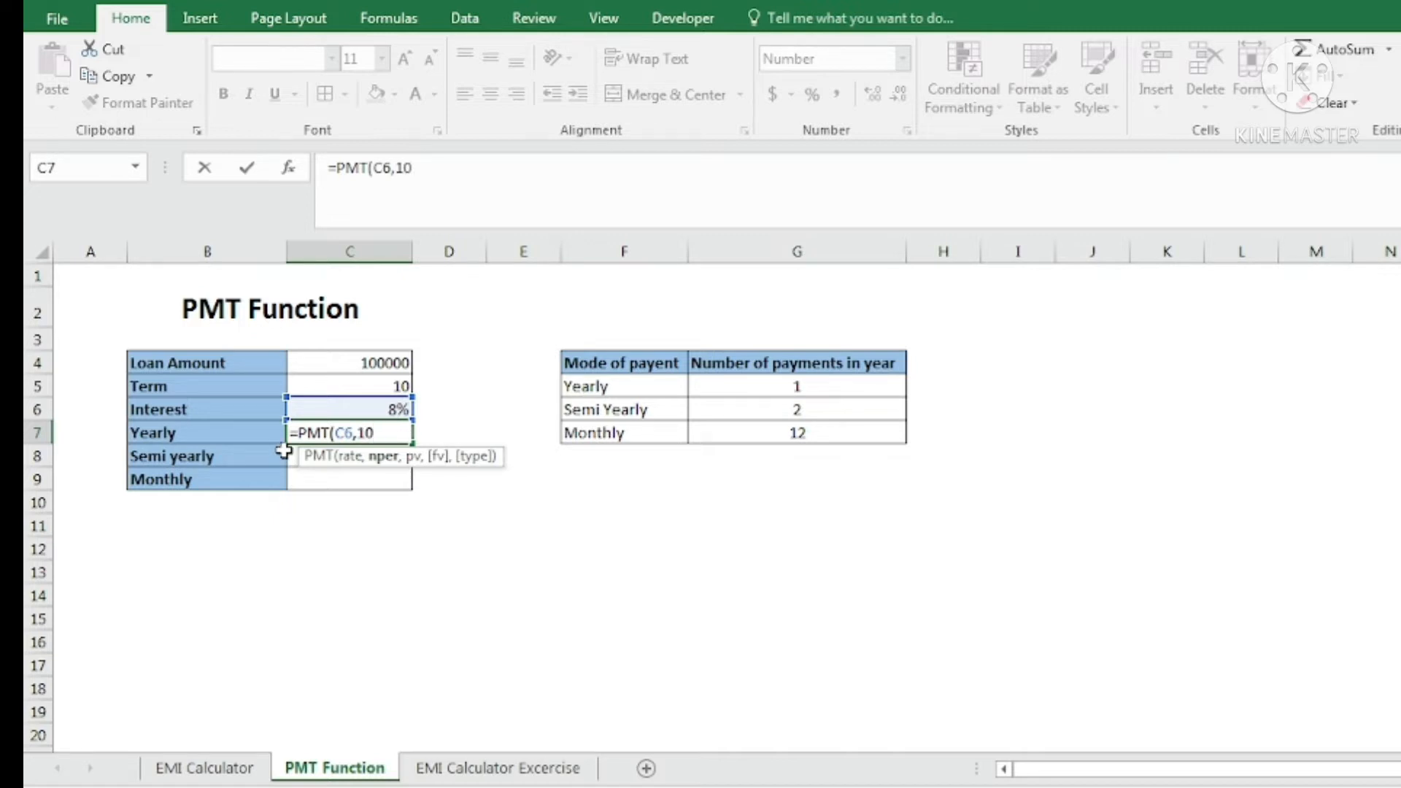
type(",")
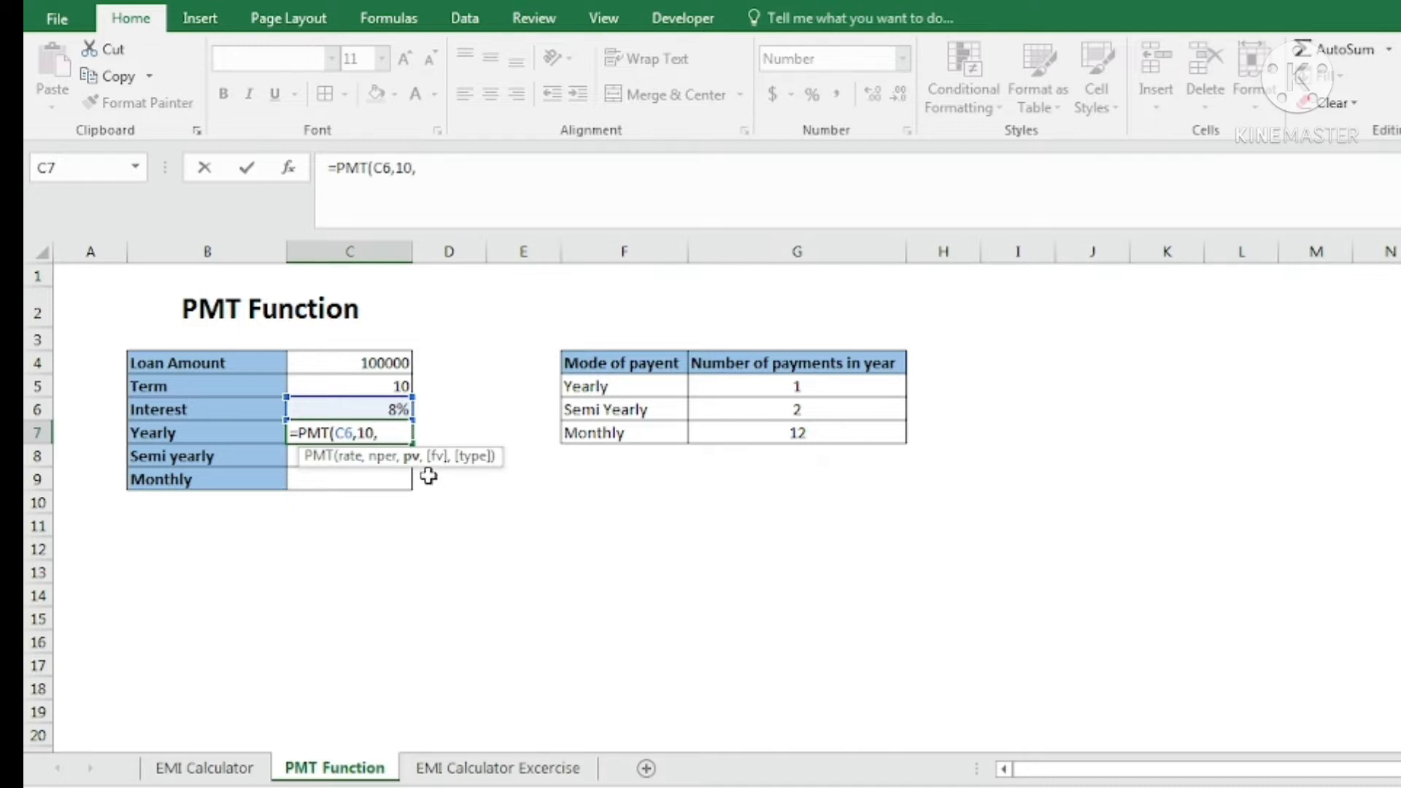
left_click(384, 365)
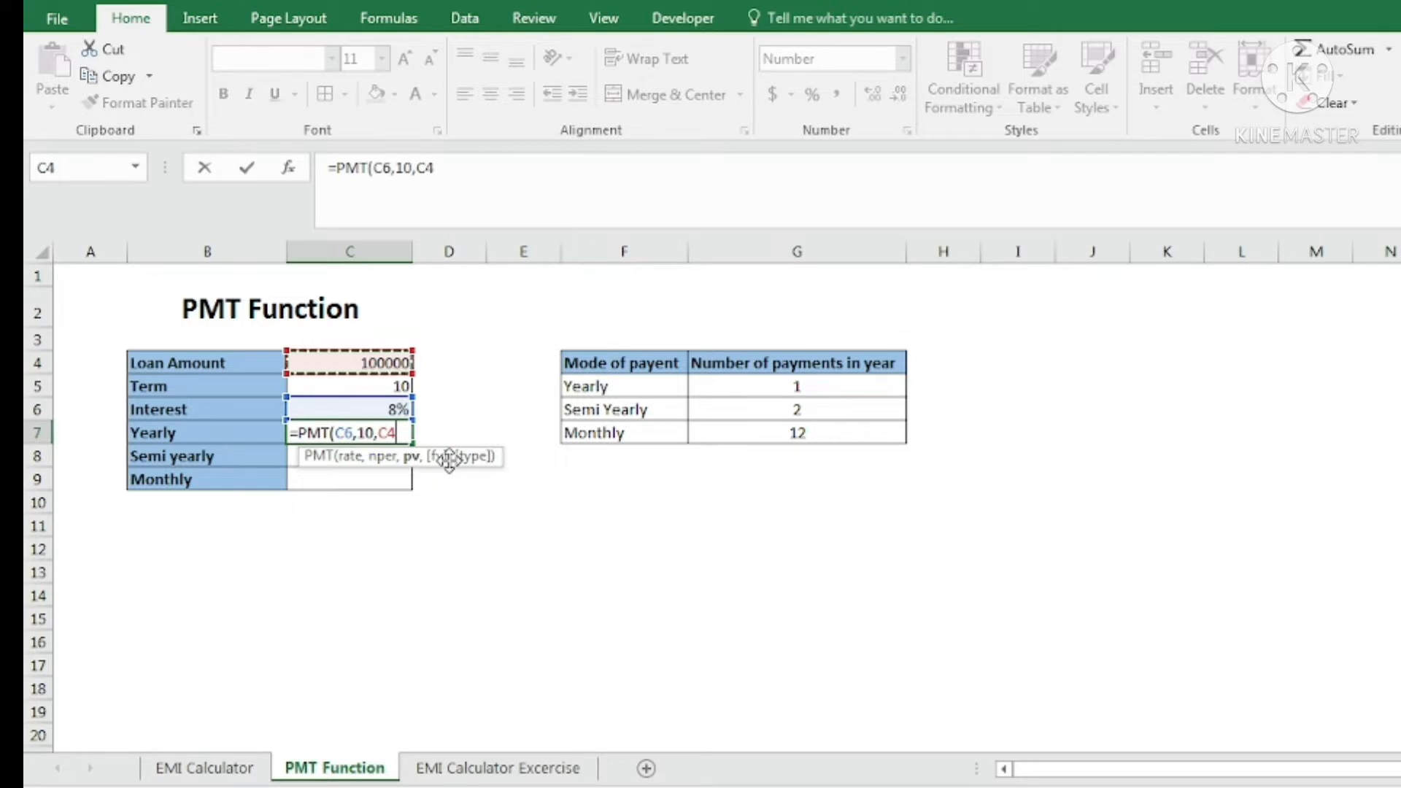
type(")")
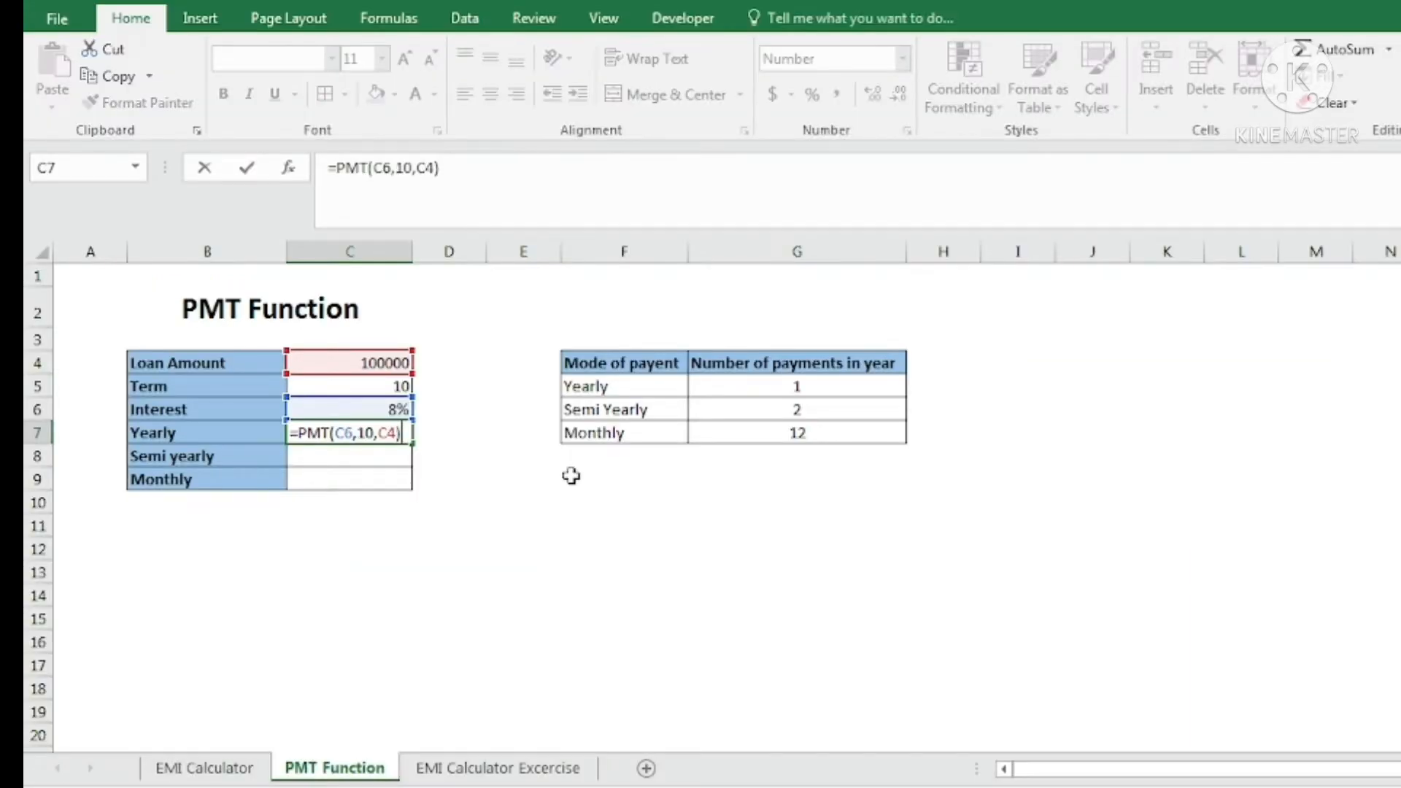
key("Return")
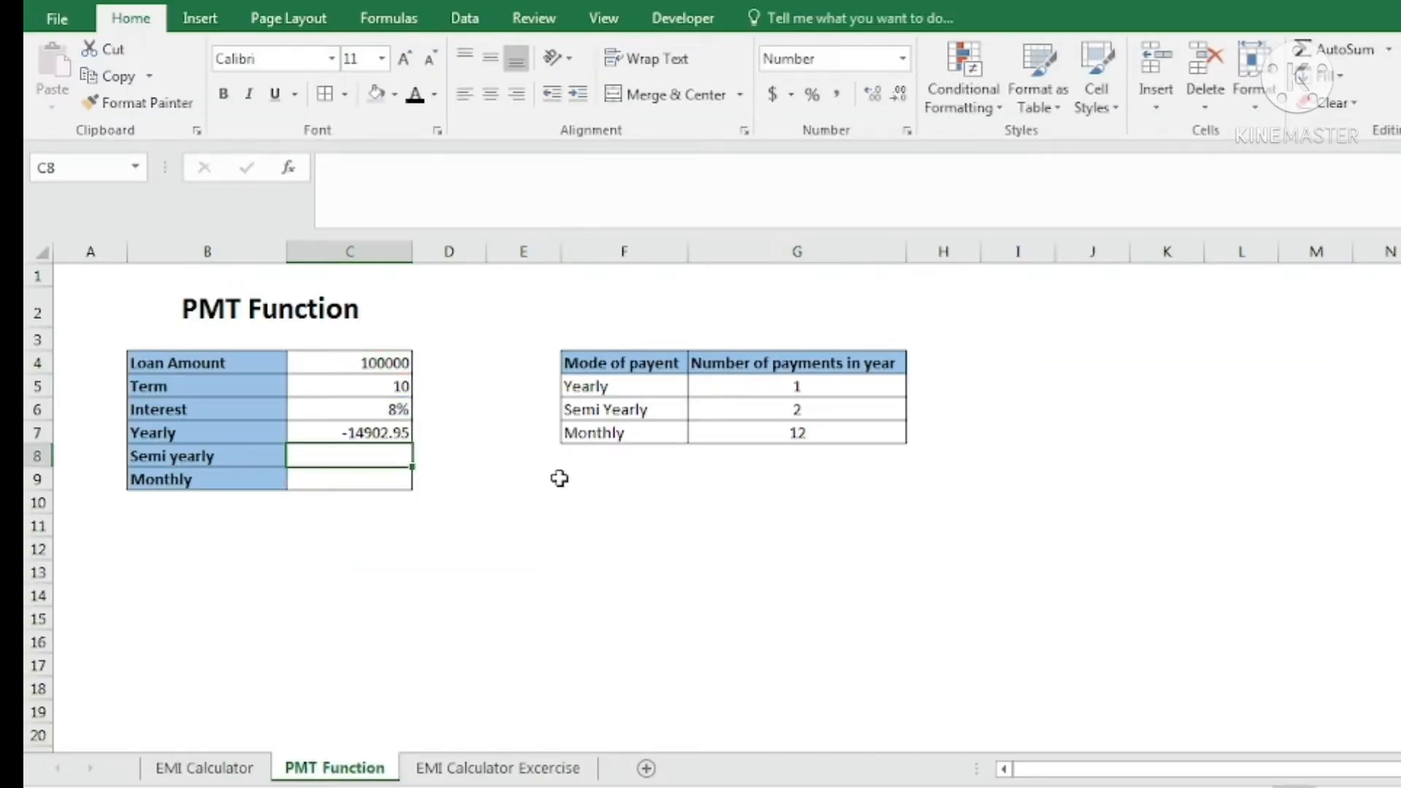
- Make the yearly payment in C7 positive by changing its formula to =-PMT(C6,10,C4)
left_click(370, 432)
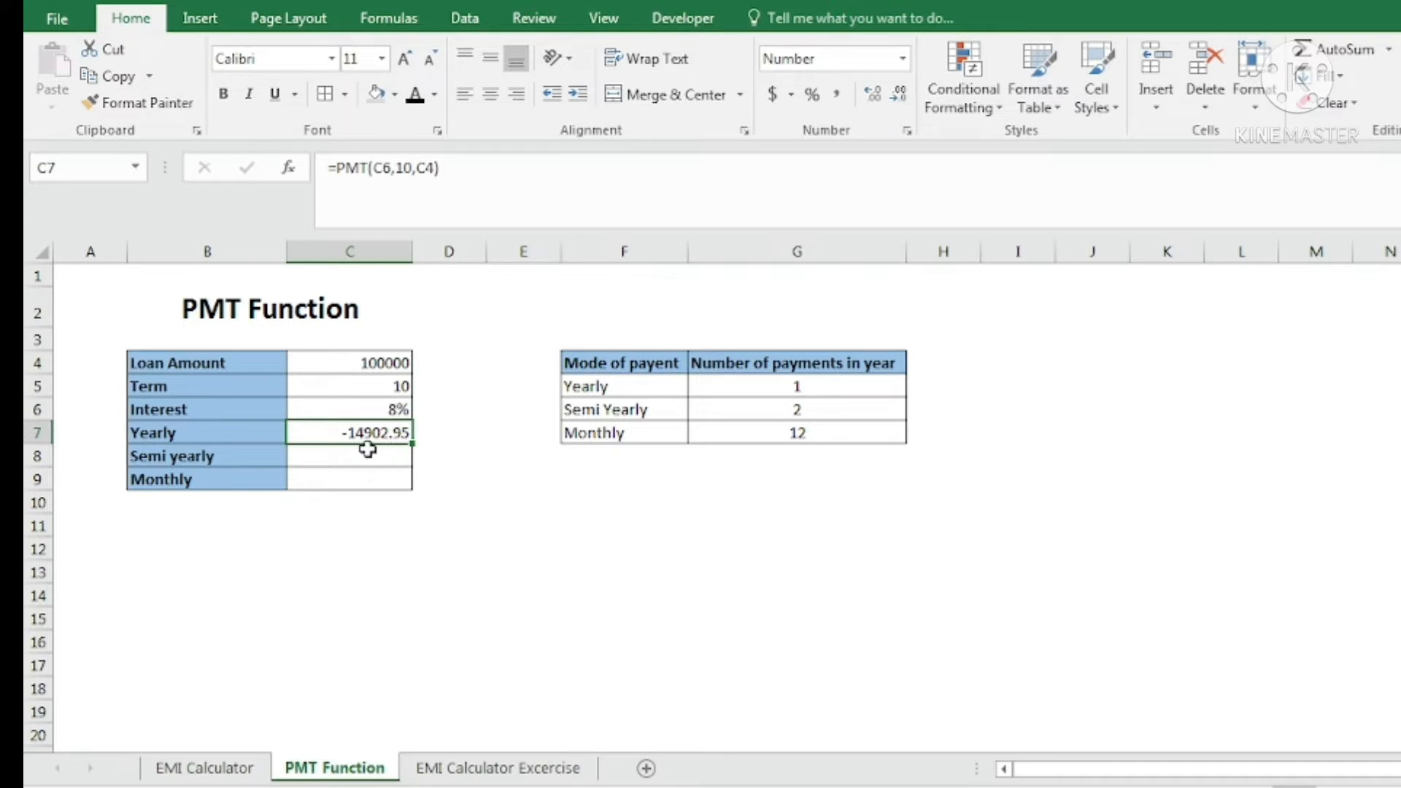
left_click(336, 168)
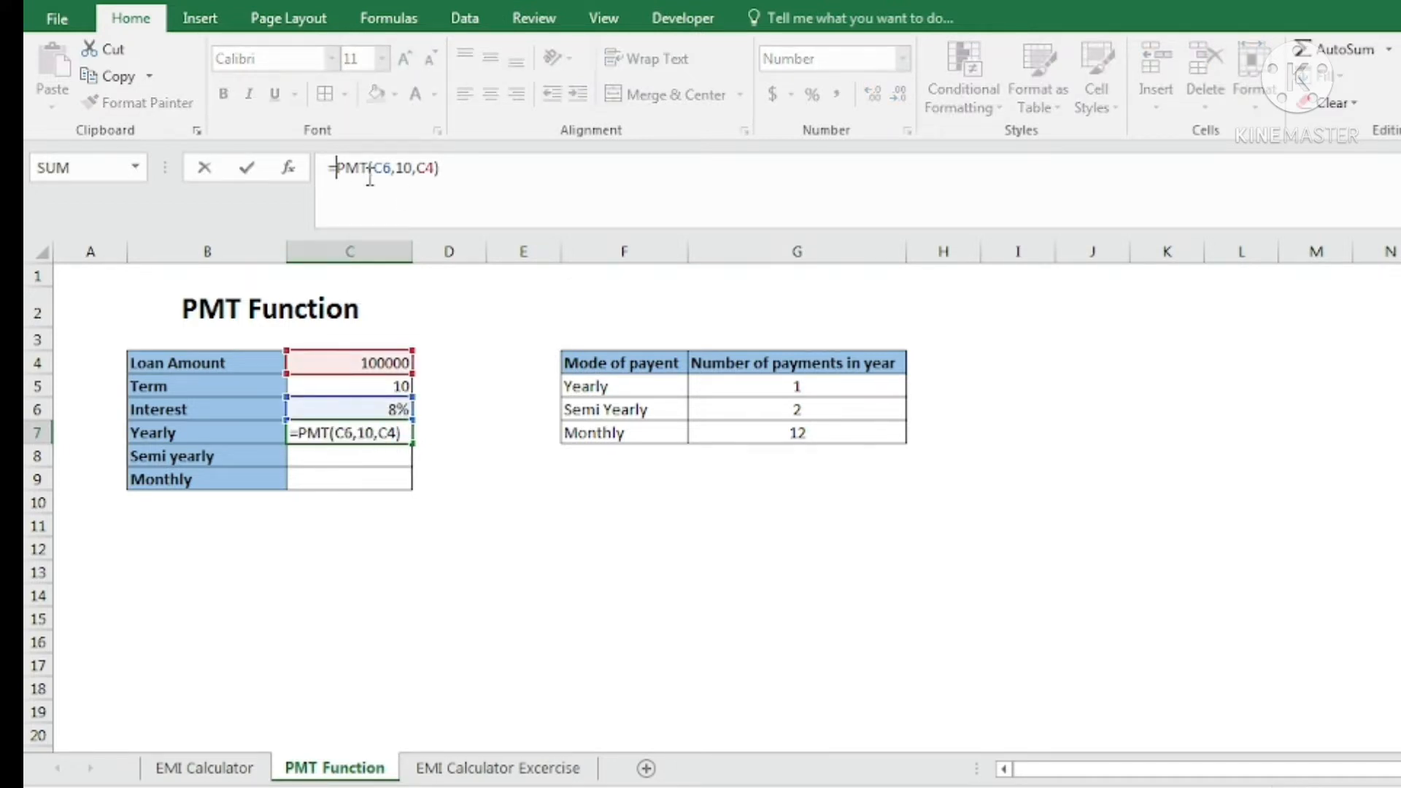
type("-")
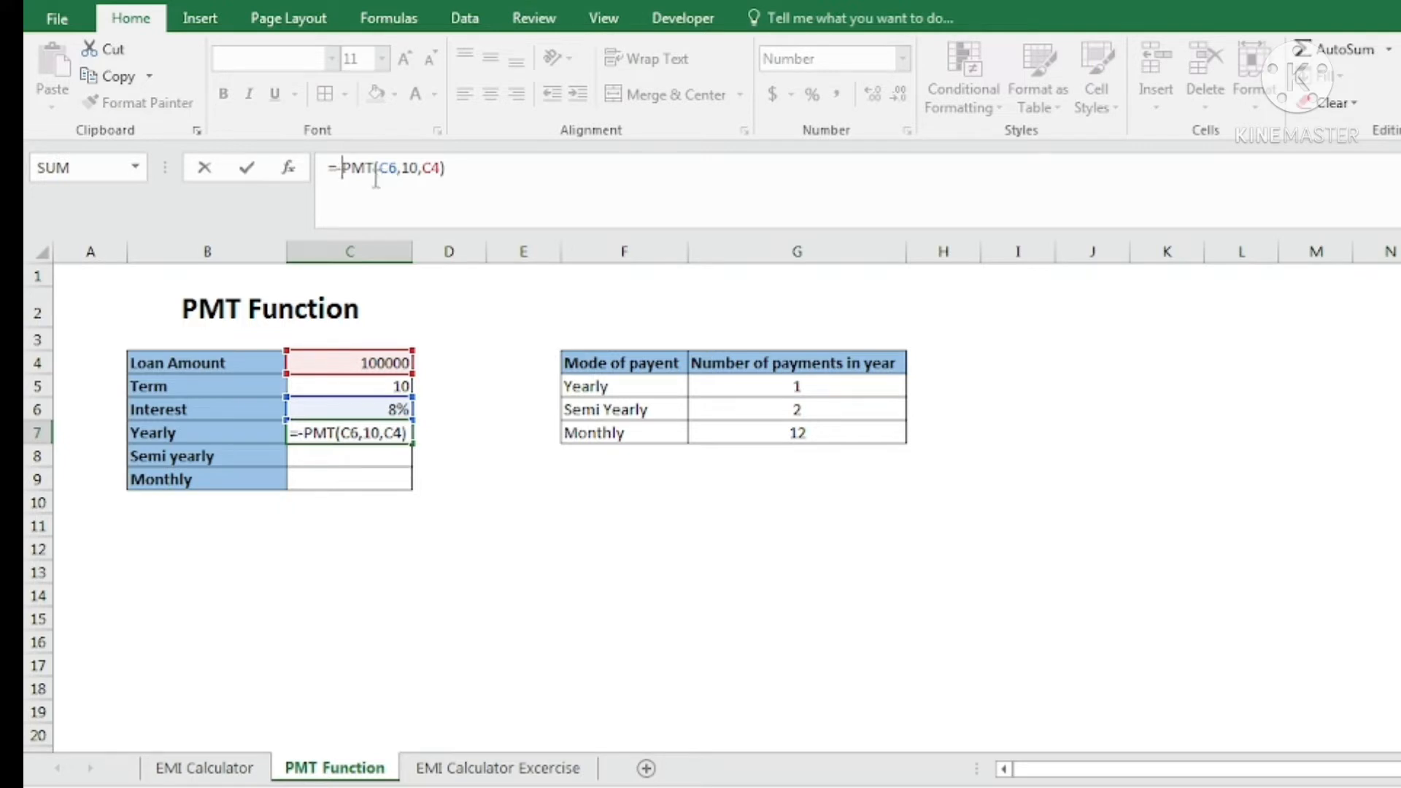
key("Return")
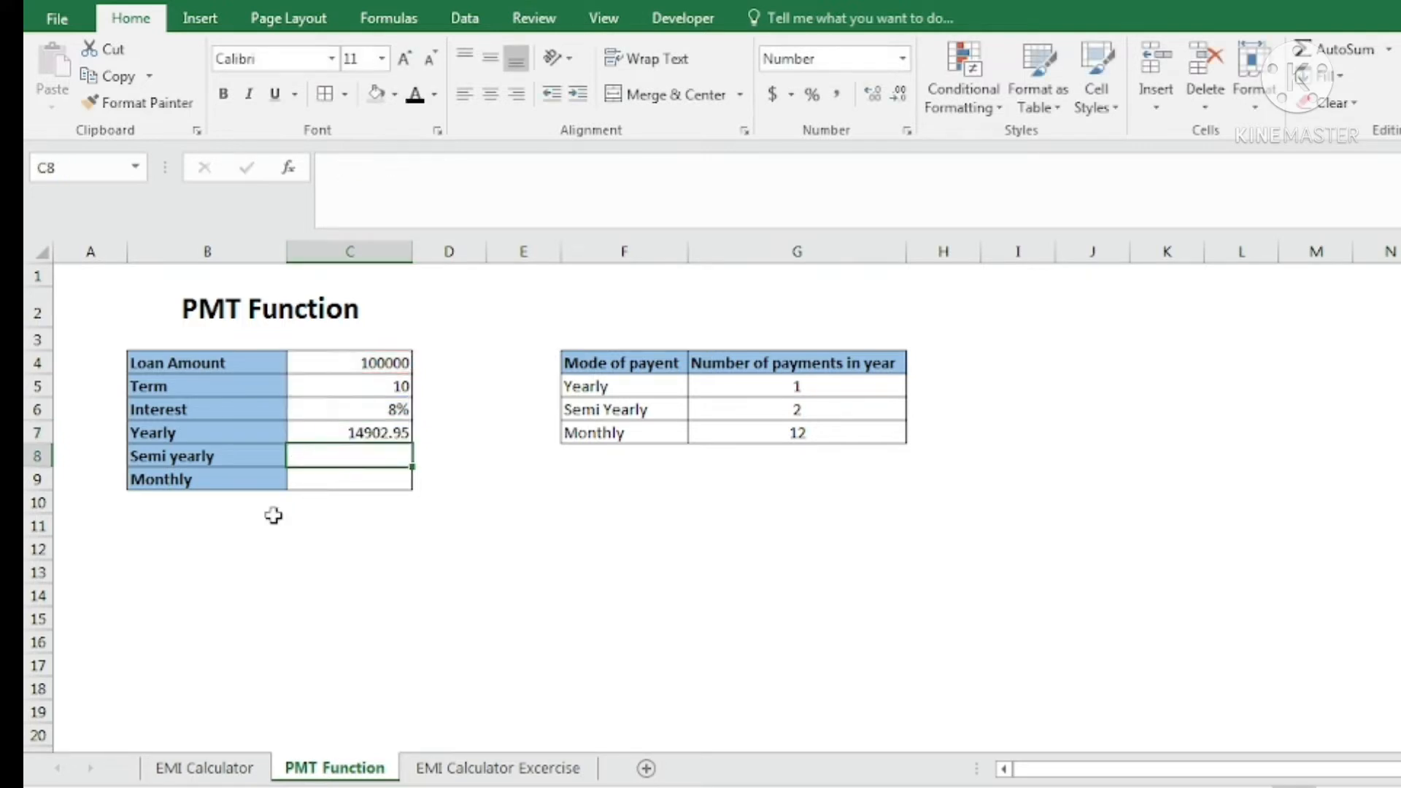
left_click(336, 436)
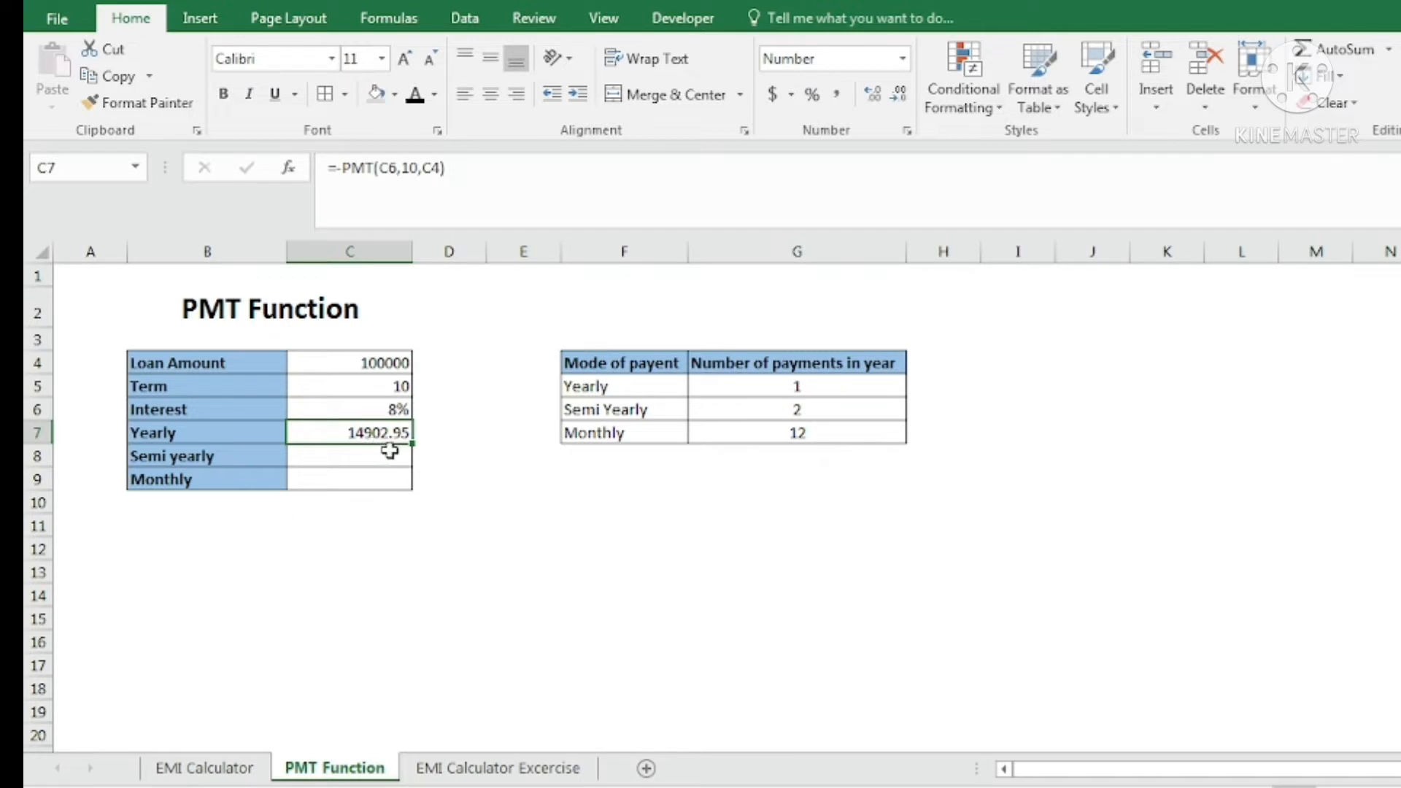
left_click(391, 360)
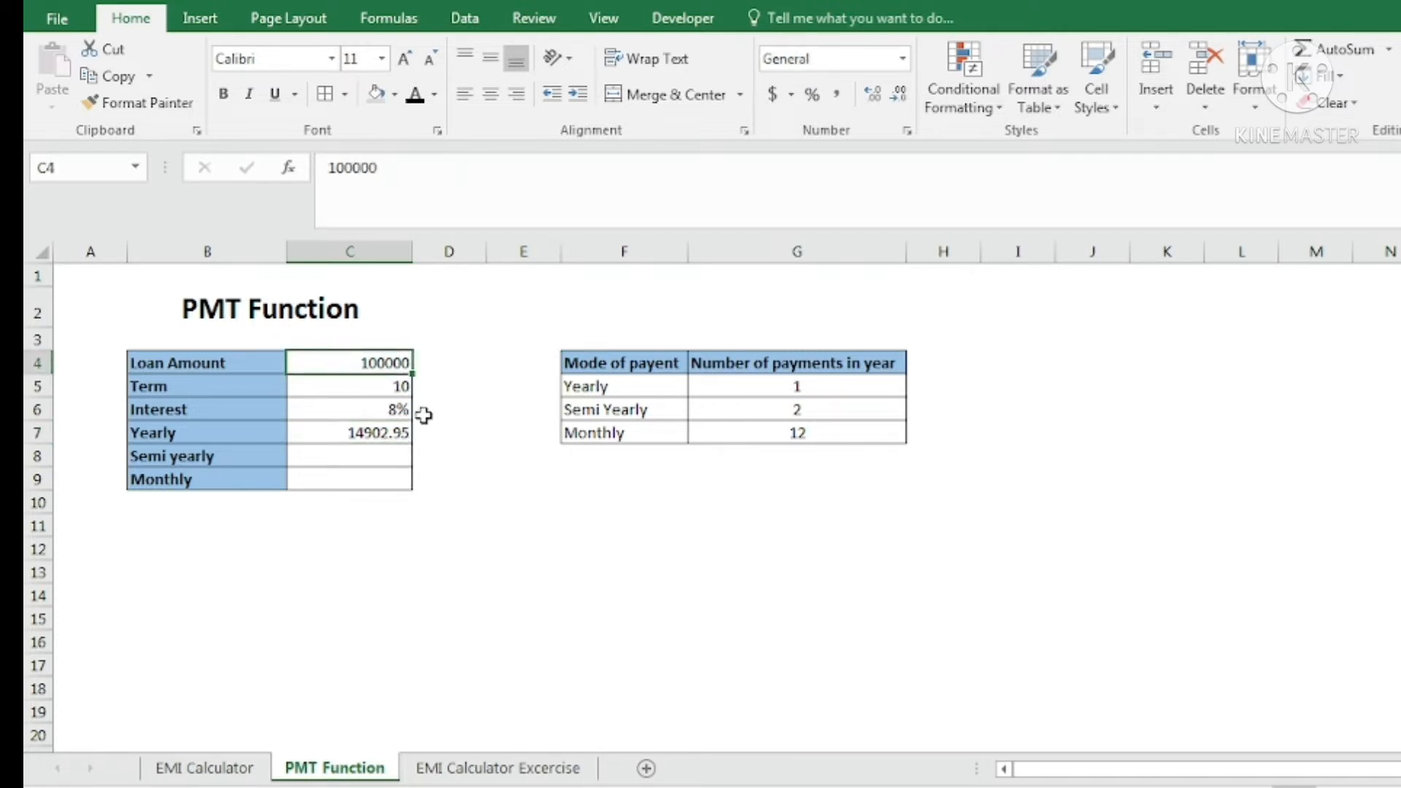
- Calculate the semi-yearly payment as a positive amount in C8 with the formula =-PMT(C6/2,20,C4)
left_click(354, 456)
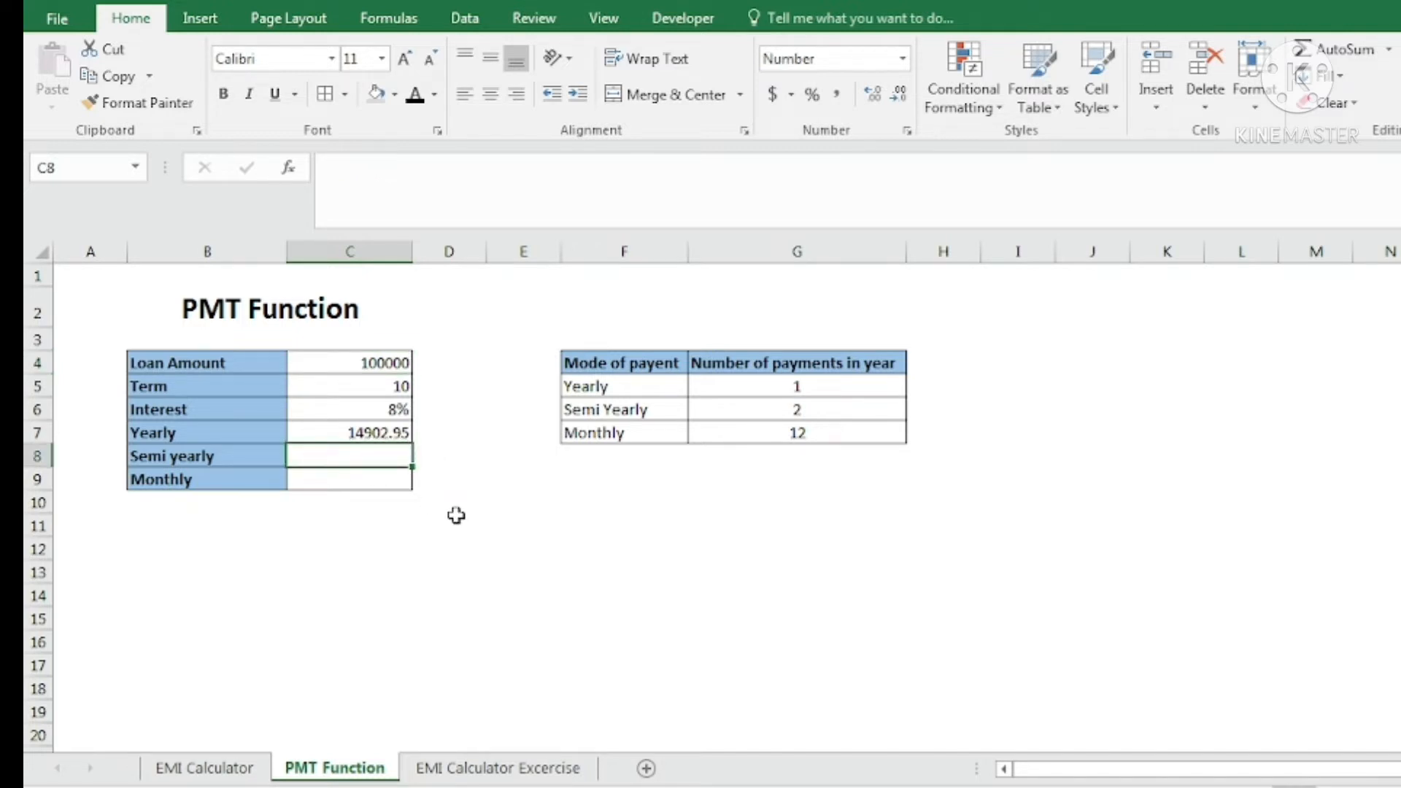
type("=")
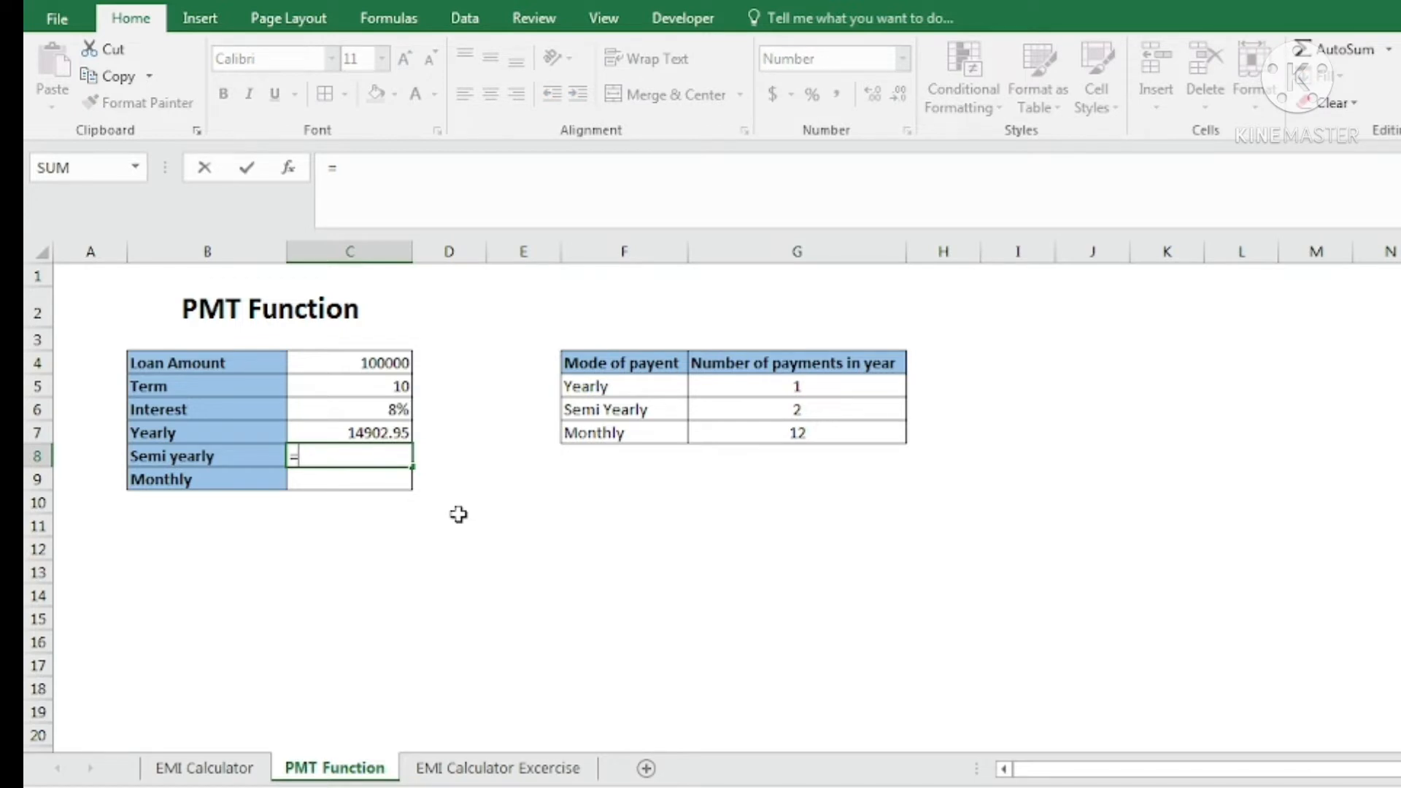
type("pmt")
key("Tab")
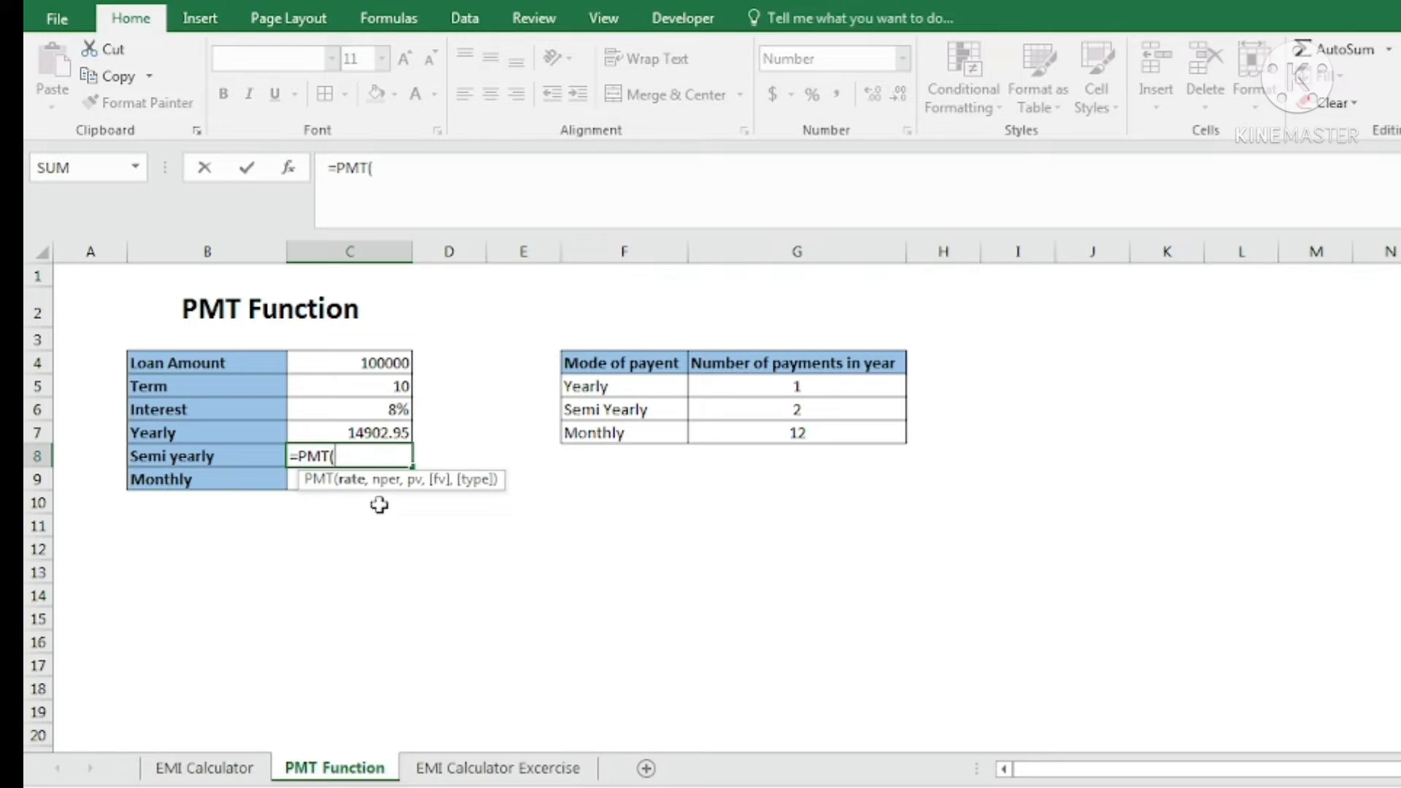
left_click(388, 409)
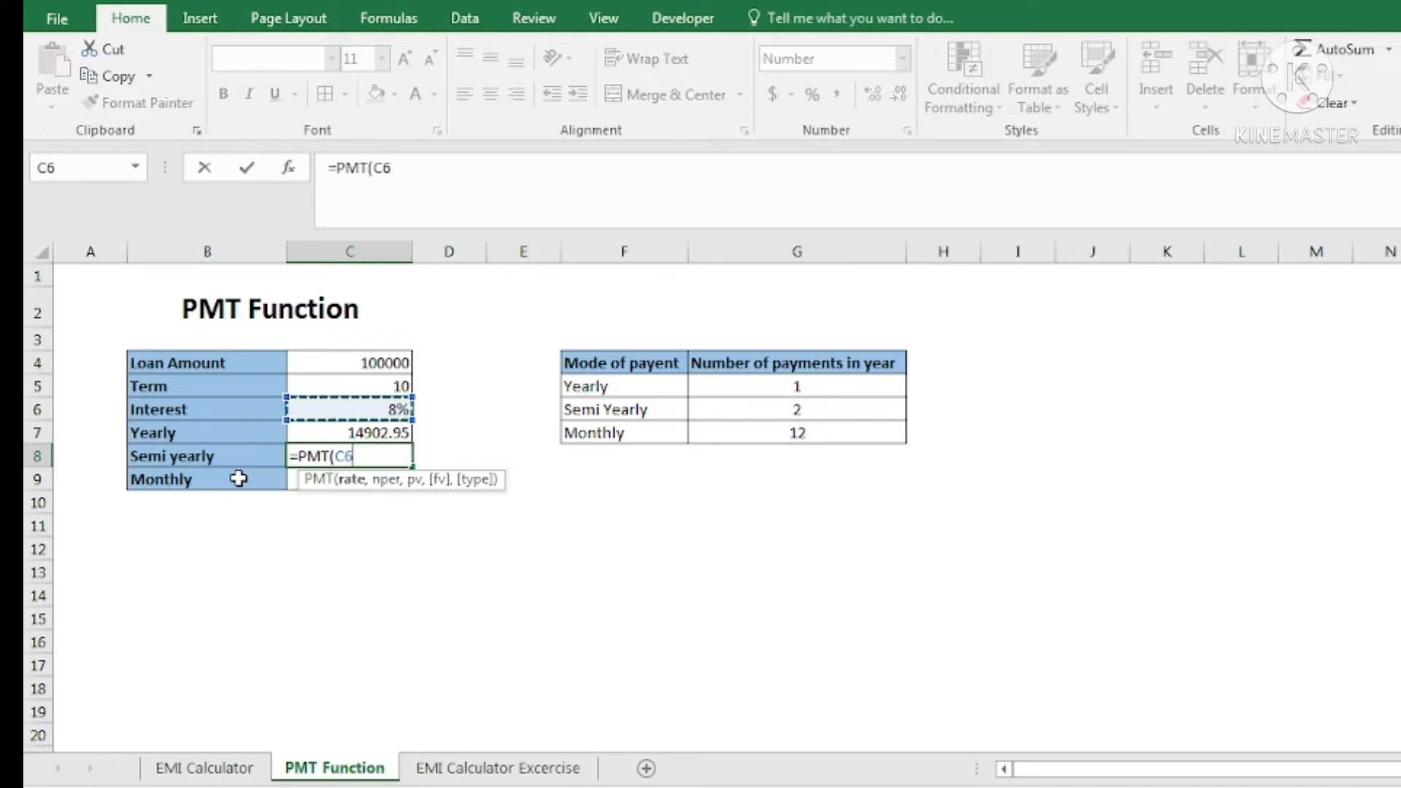
type("/2")
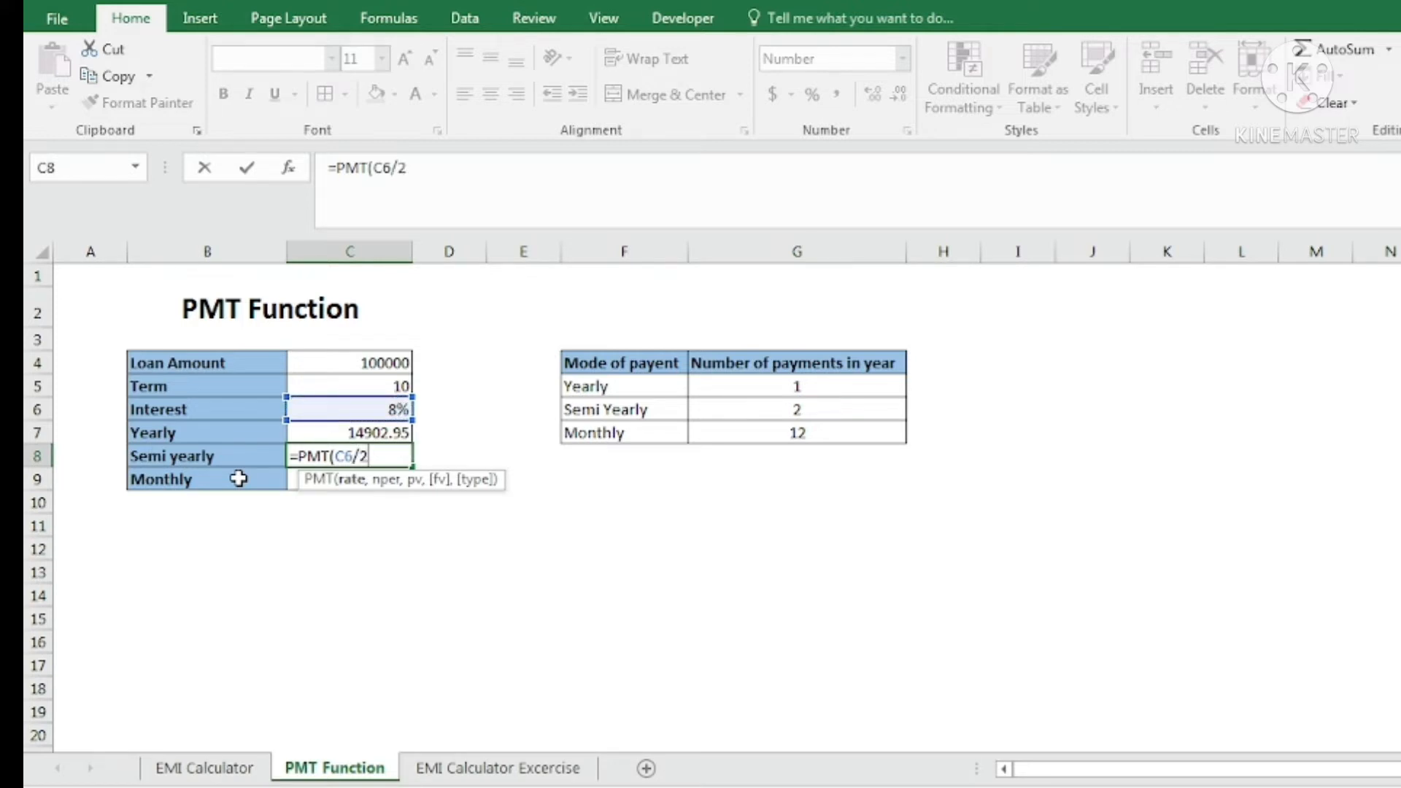
type(",20")
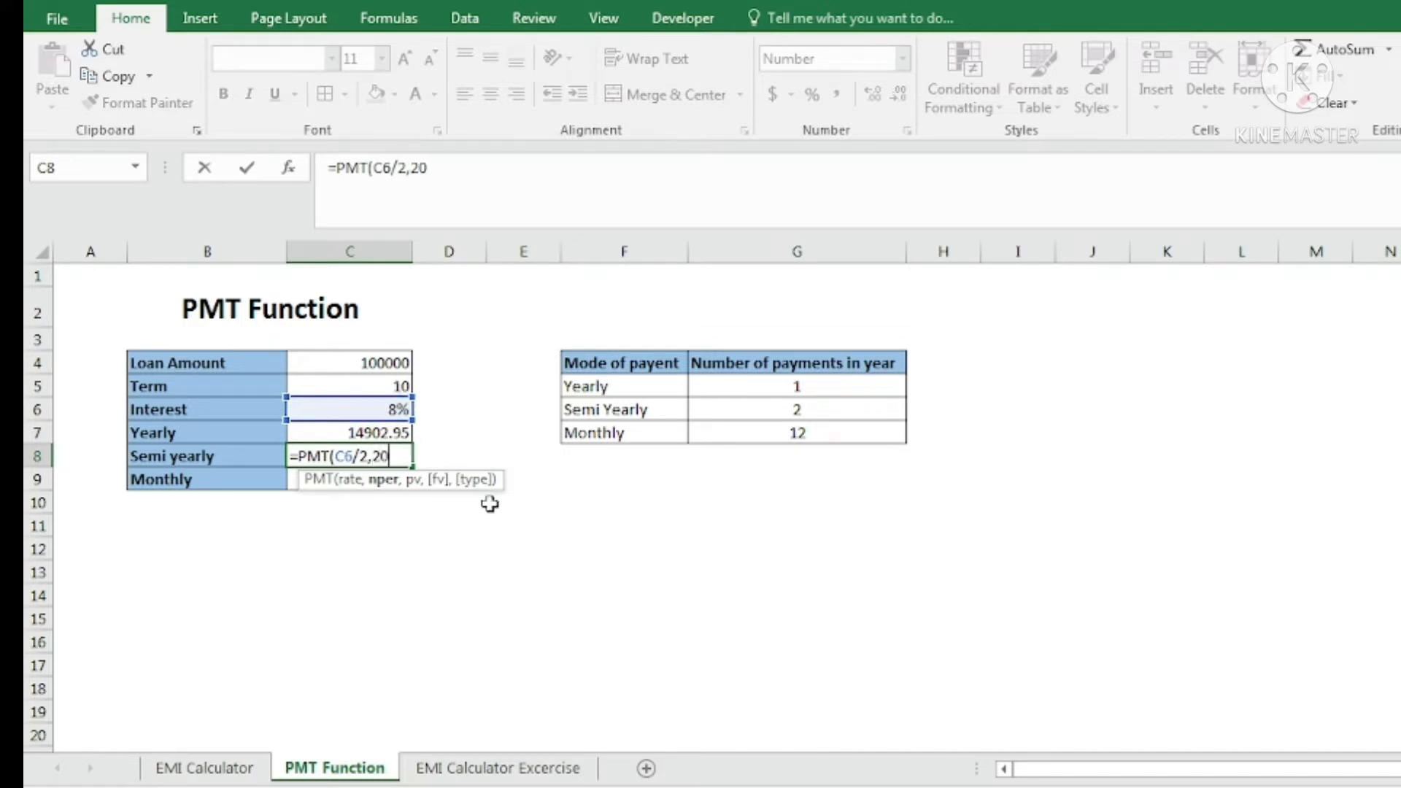
type(",")
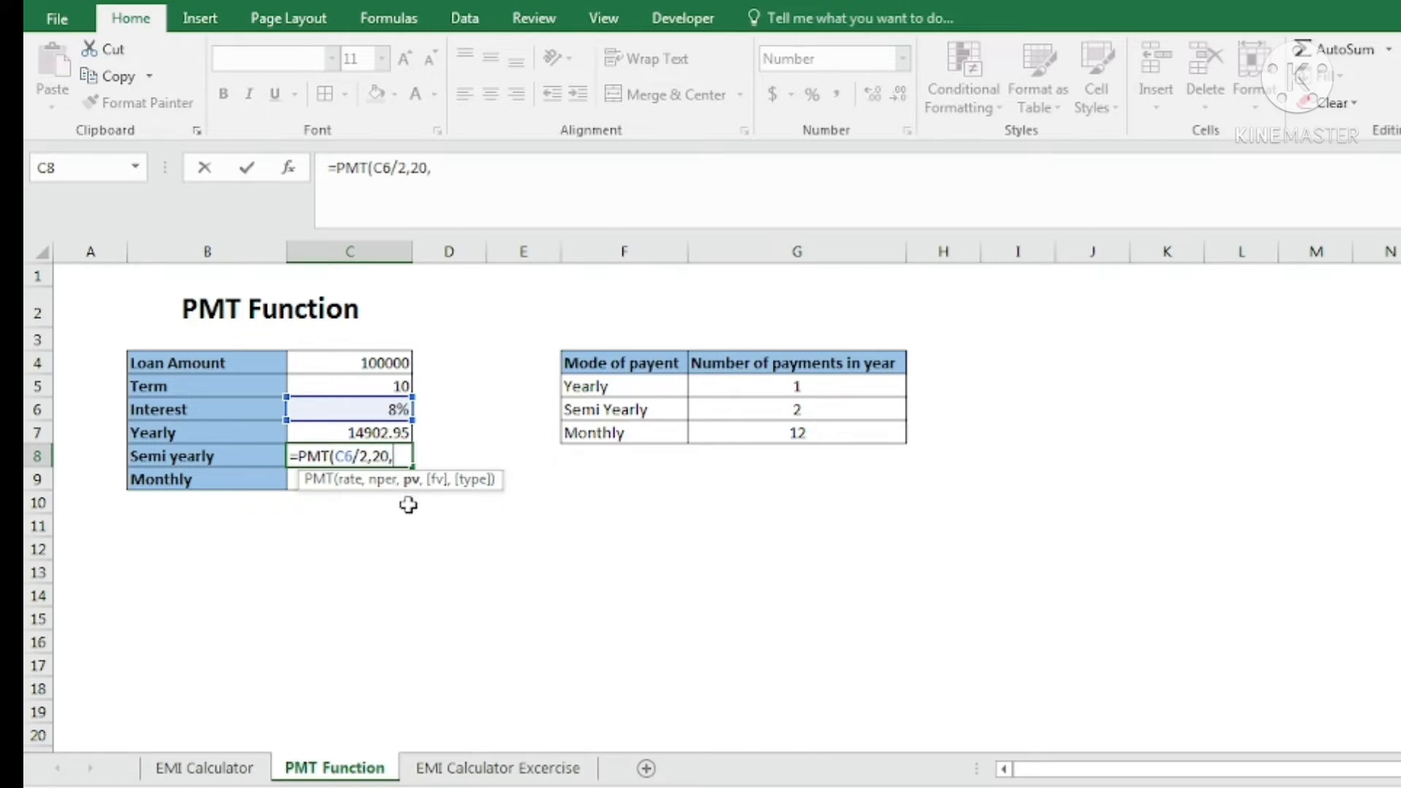
left_click(377, 365)
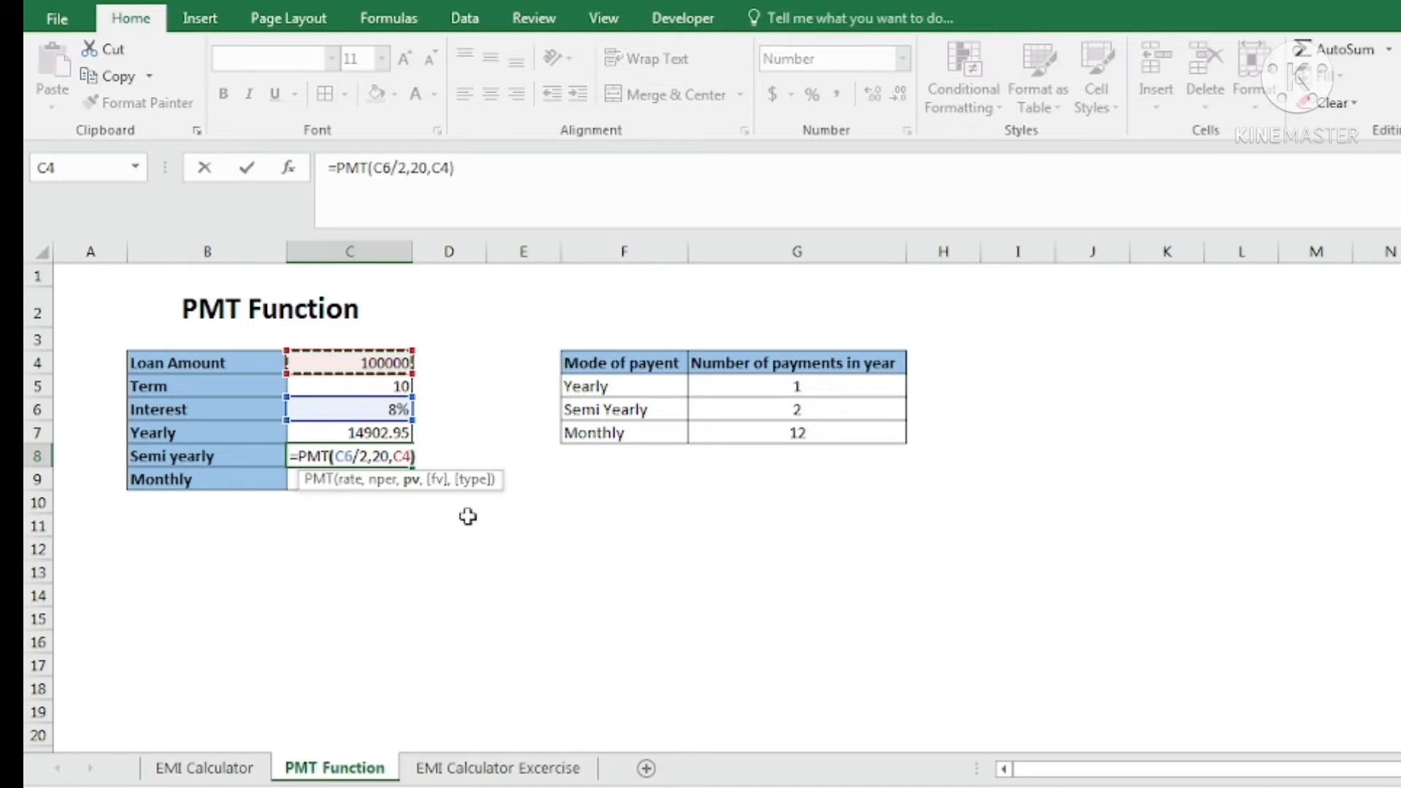
type(")")
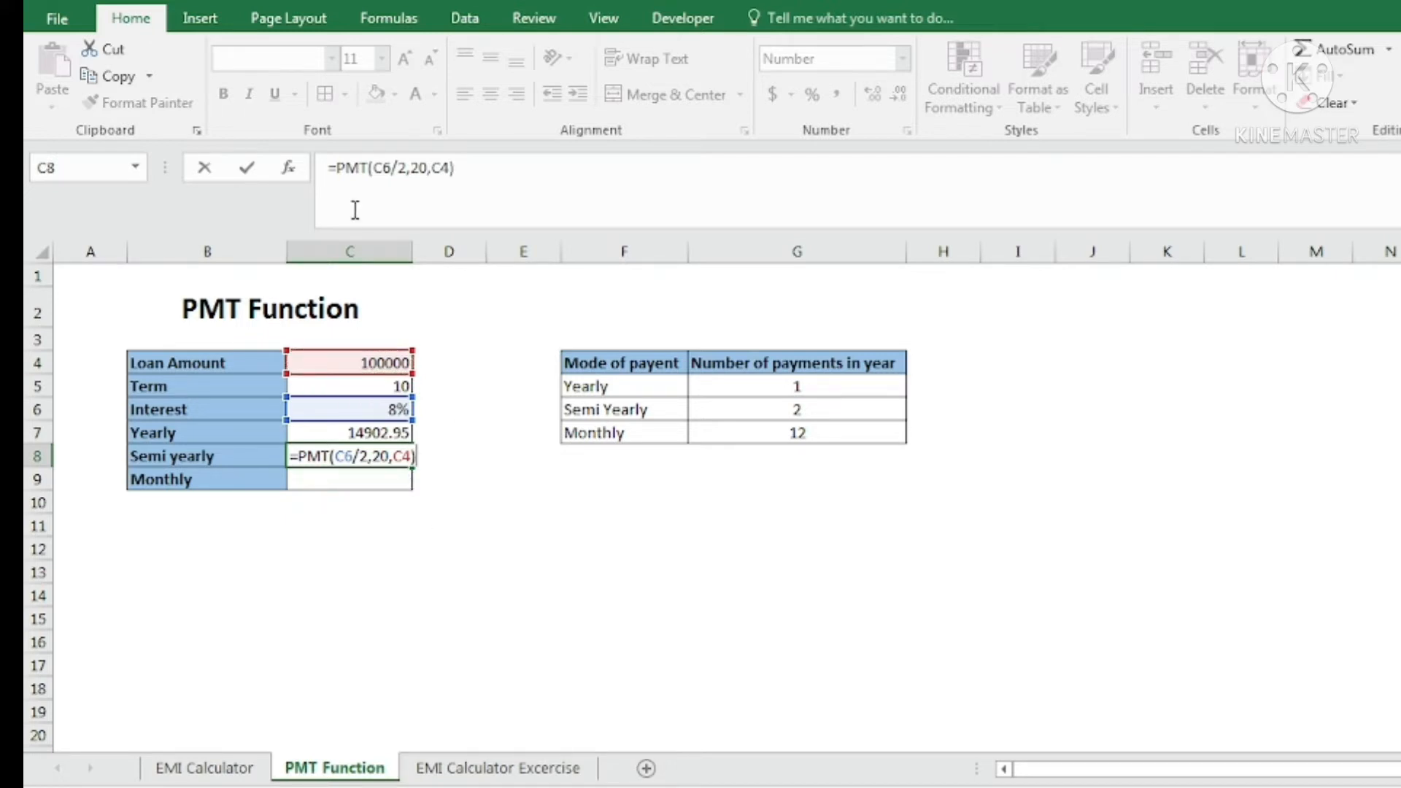
left_click(339, 166)
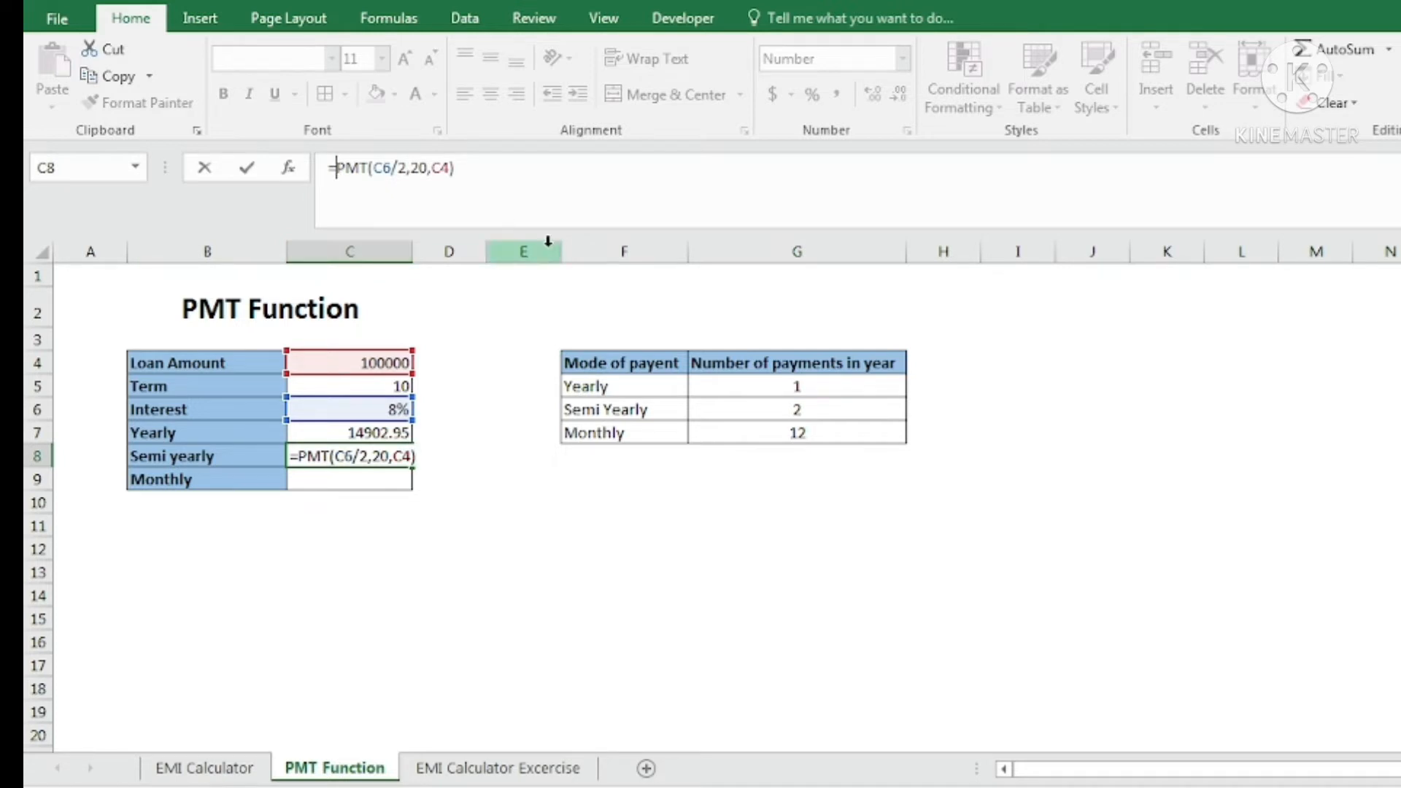
type("-")
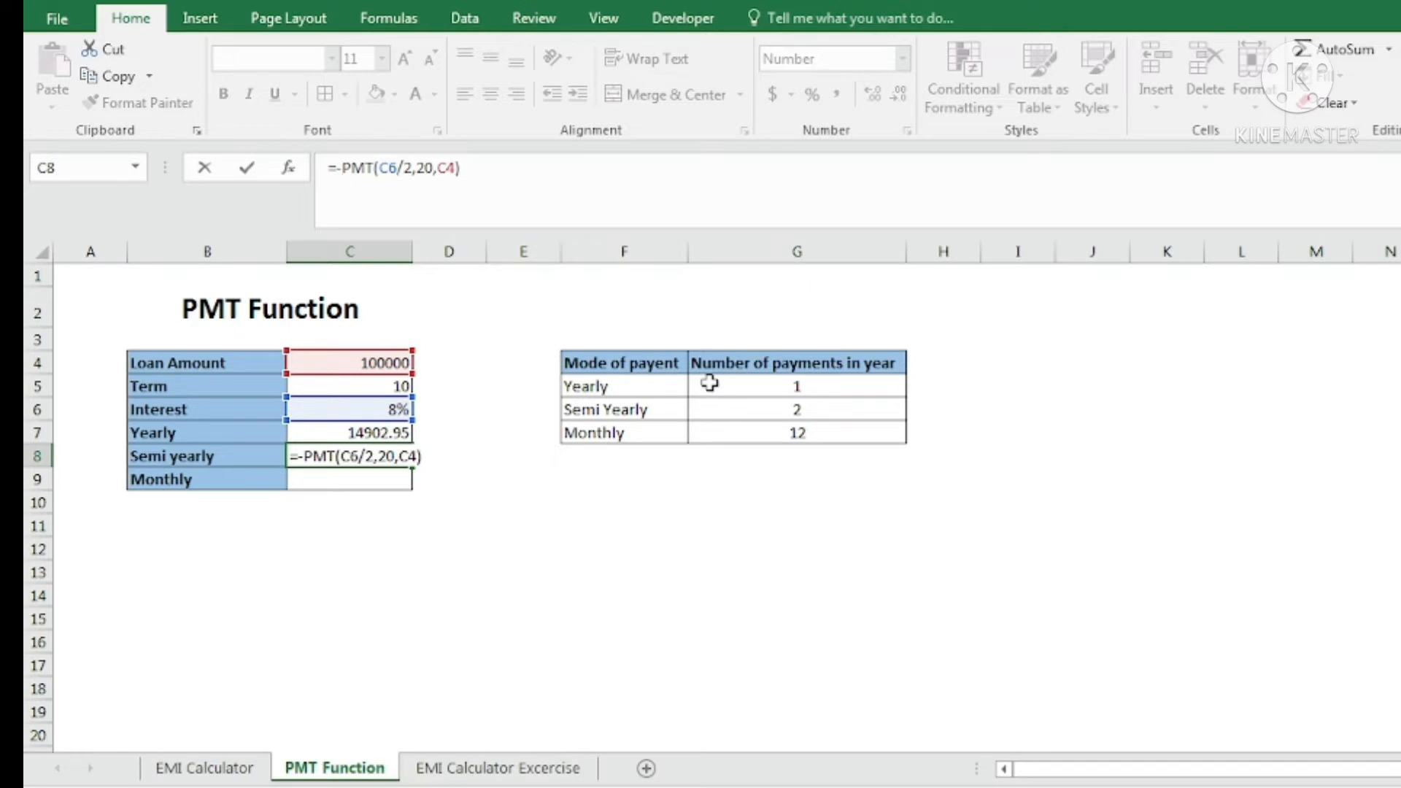
key("Return")
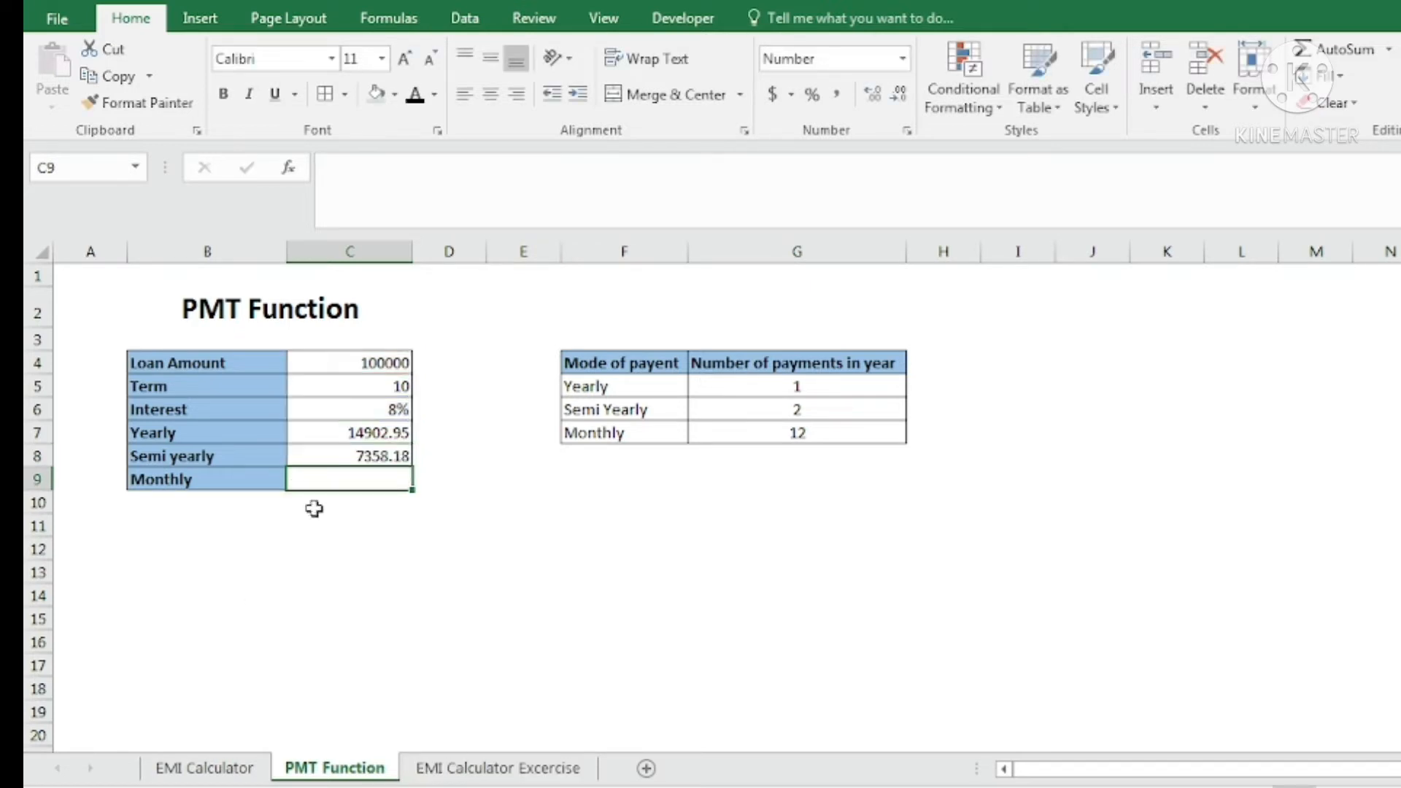
left_click(351, 459)
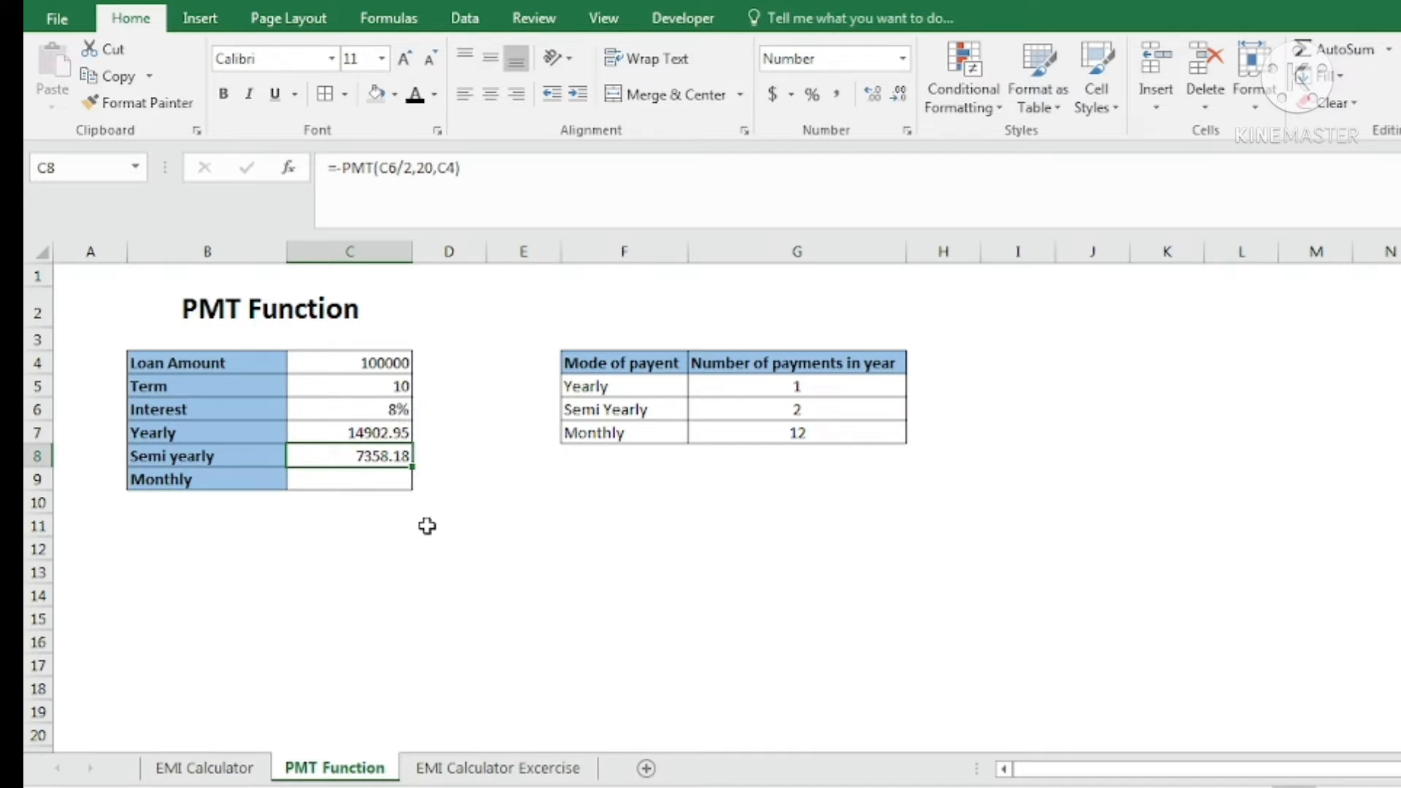
- Calculate the monthly payment in C9 with the formula =PMT(C6/12,120,C4)
left_click(338, 476)
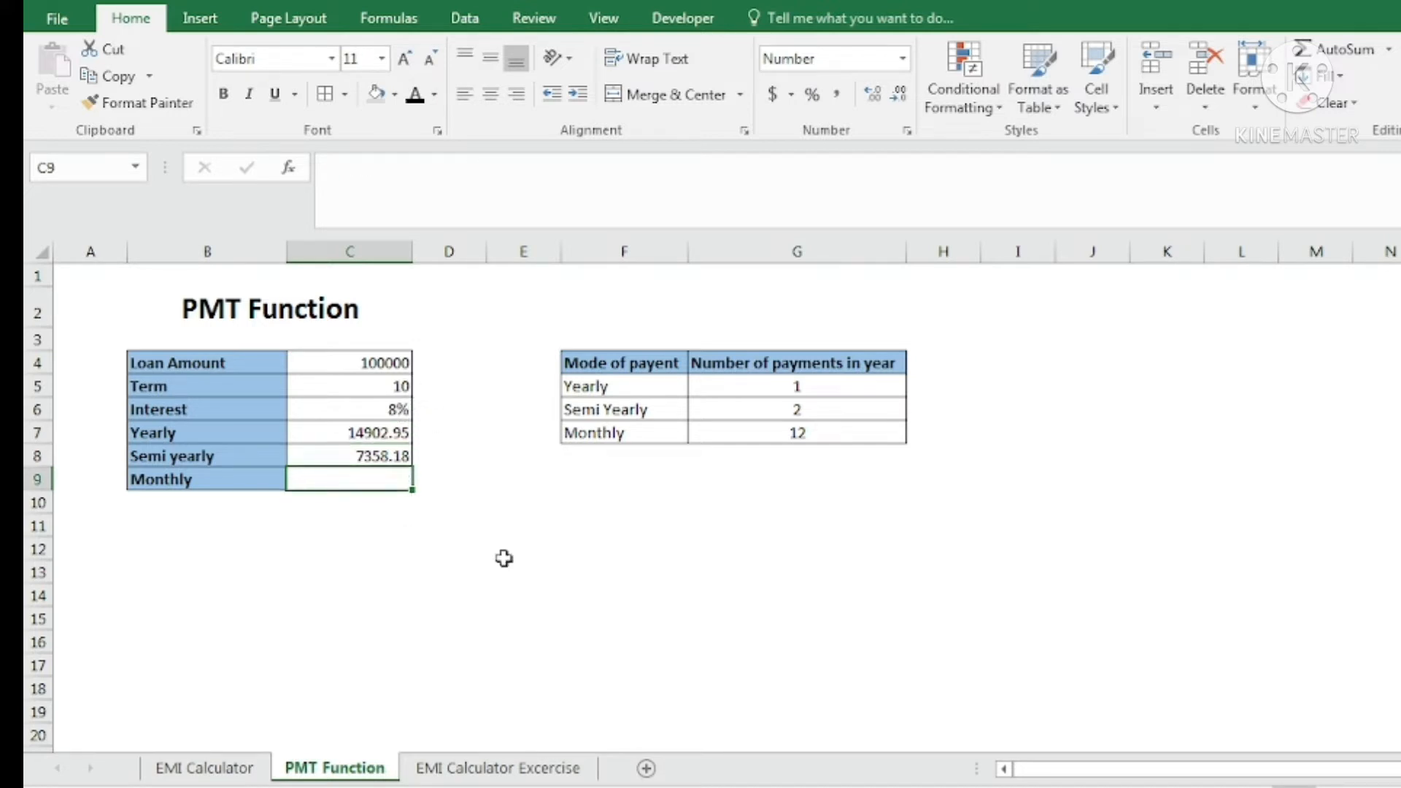
type("=pm")
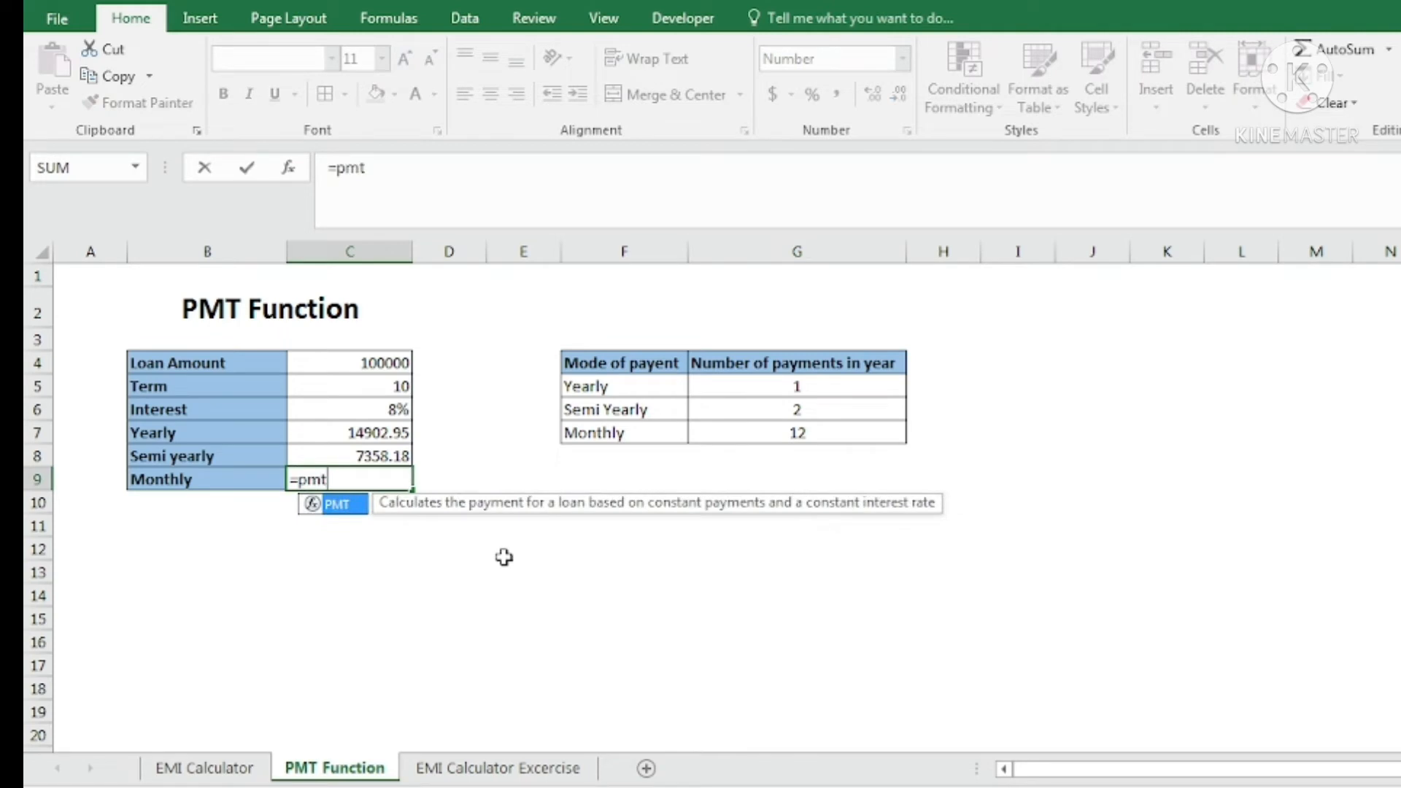
type("t")
key("Tab")
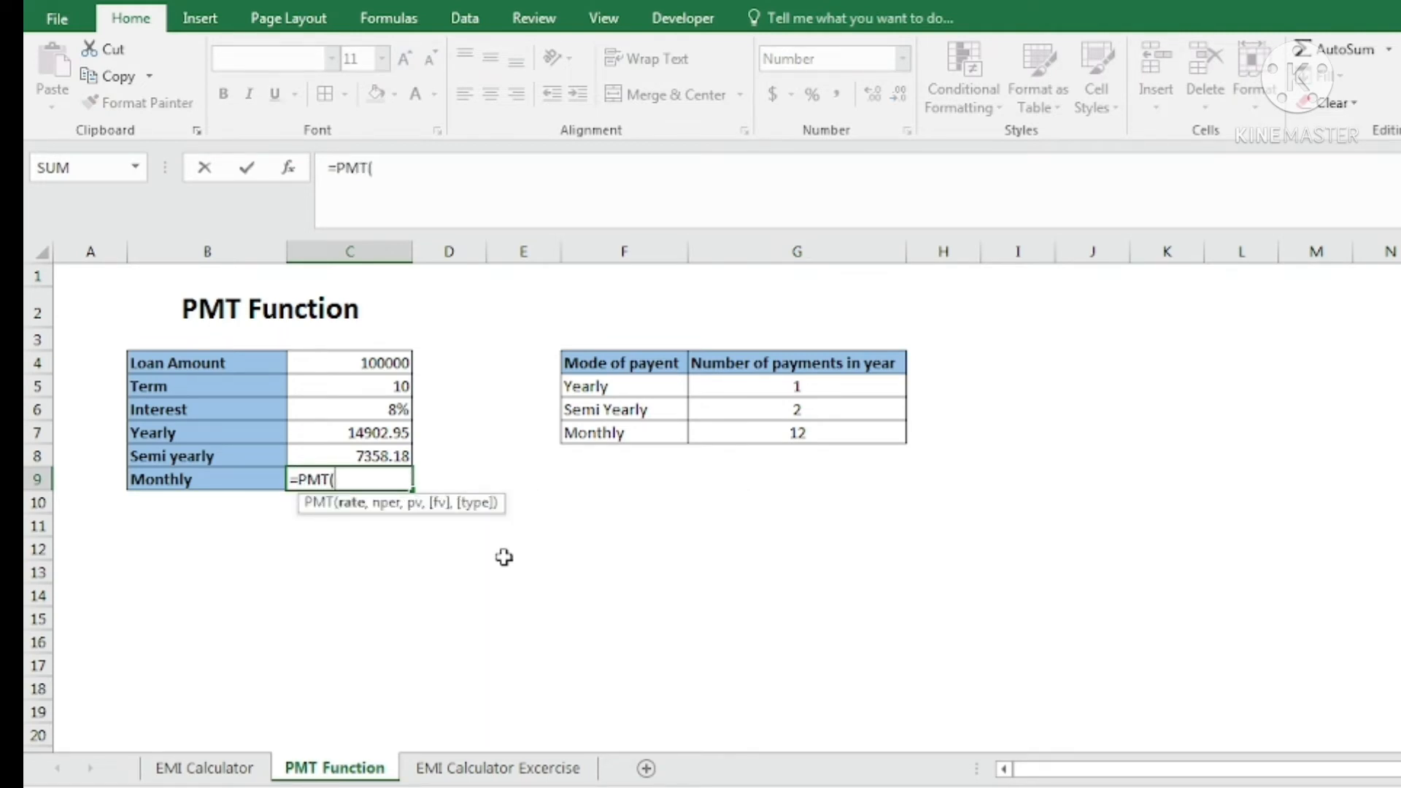
left_click(390, 405)
type("/")
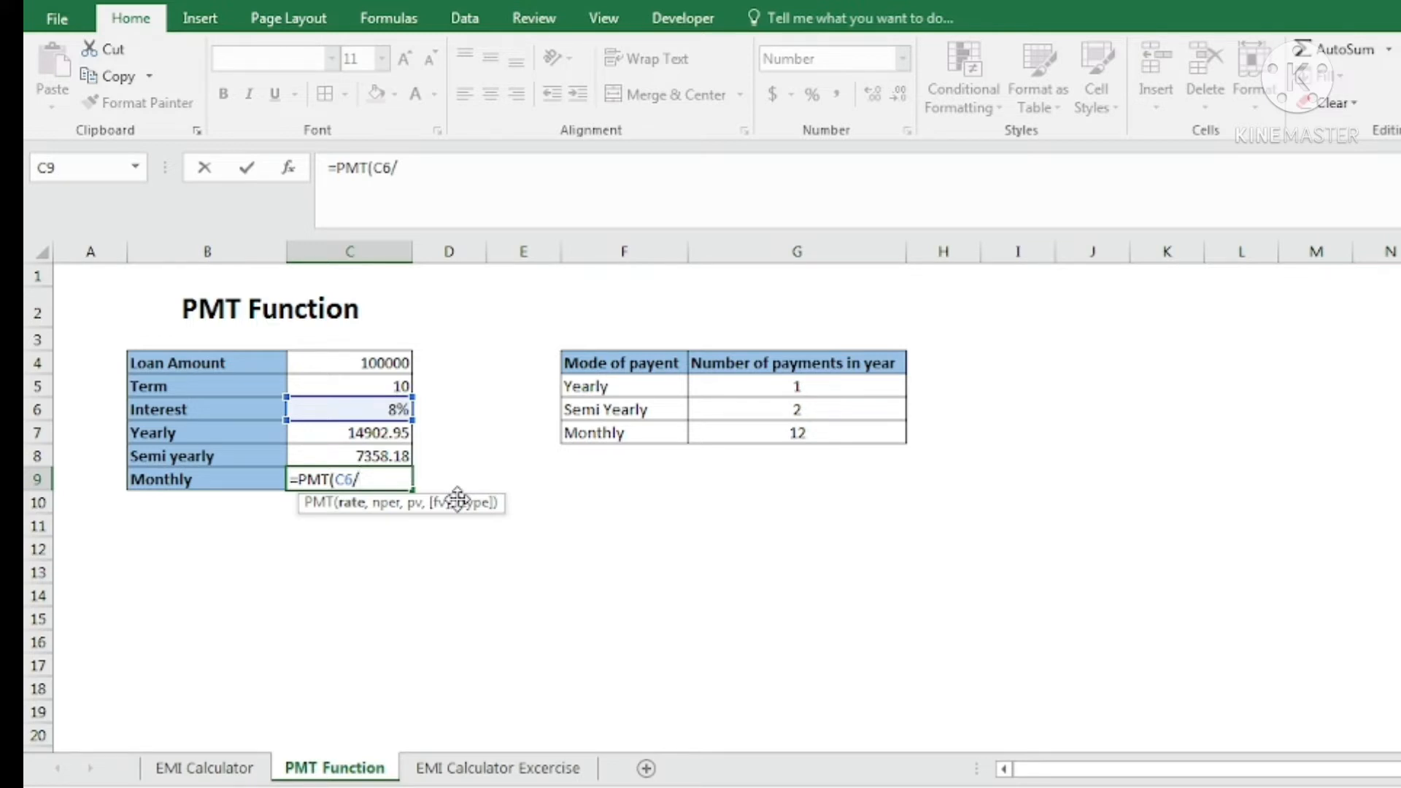
type("12,120")
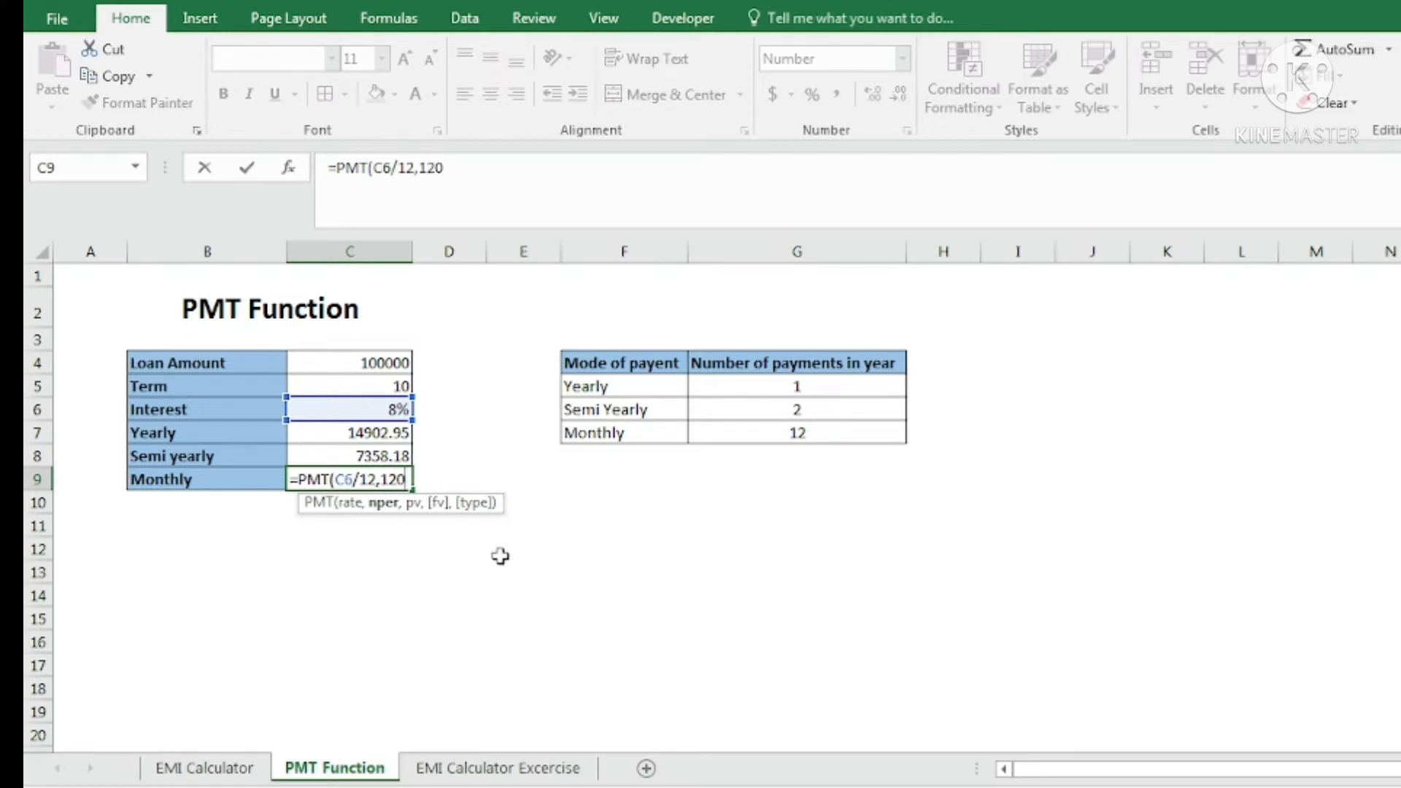
type(",")
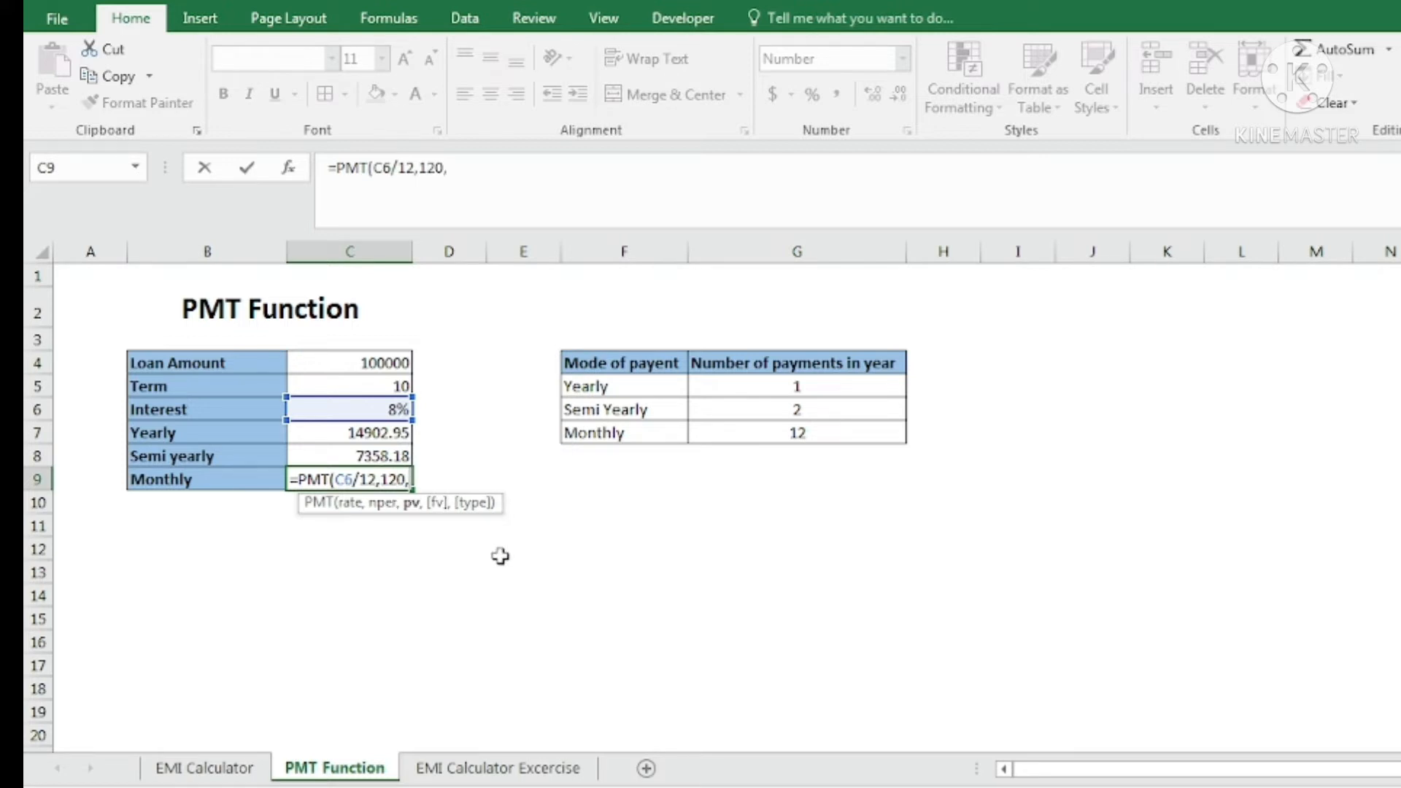
left_click(371, 362)
type(")")
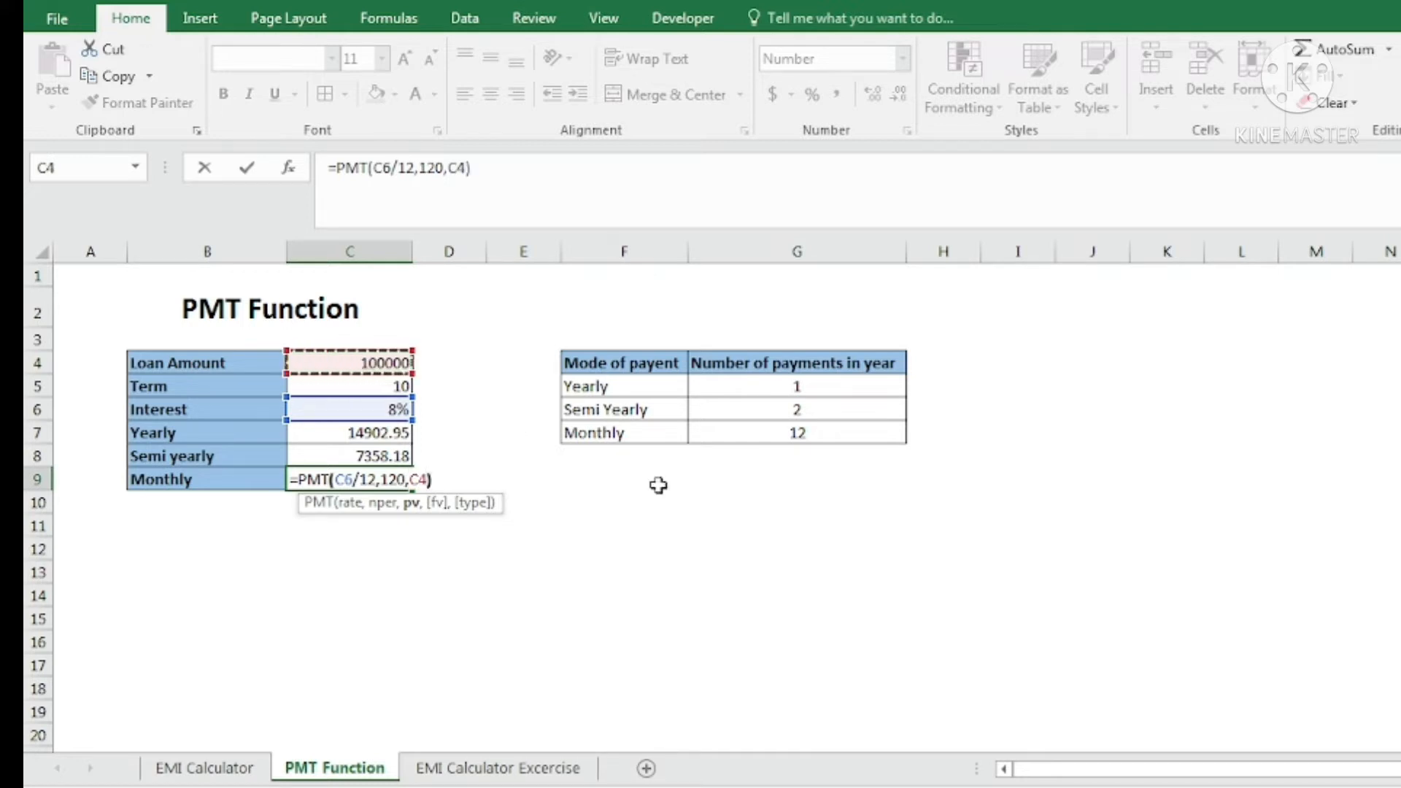
key("Return")
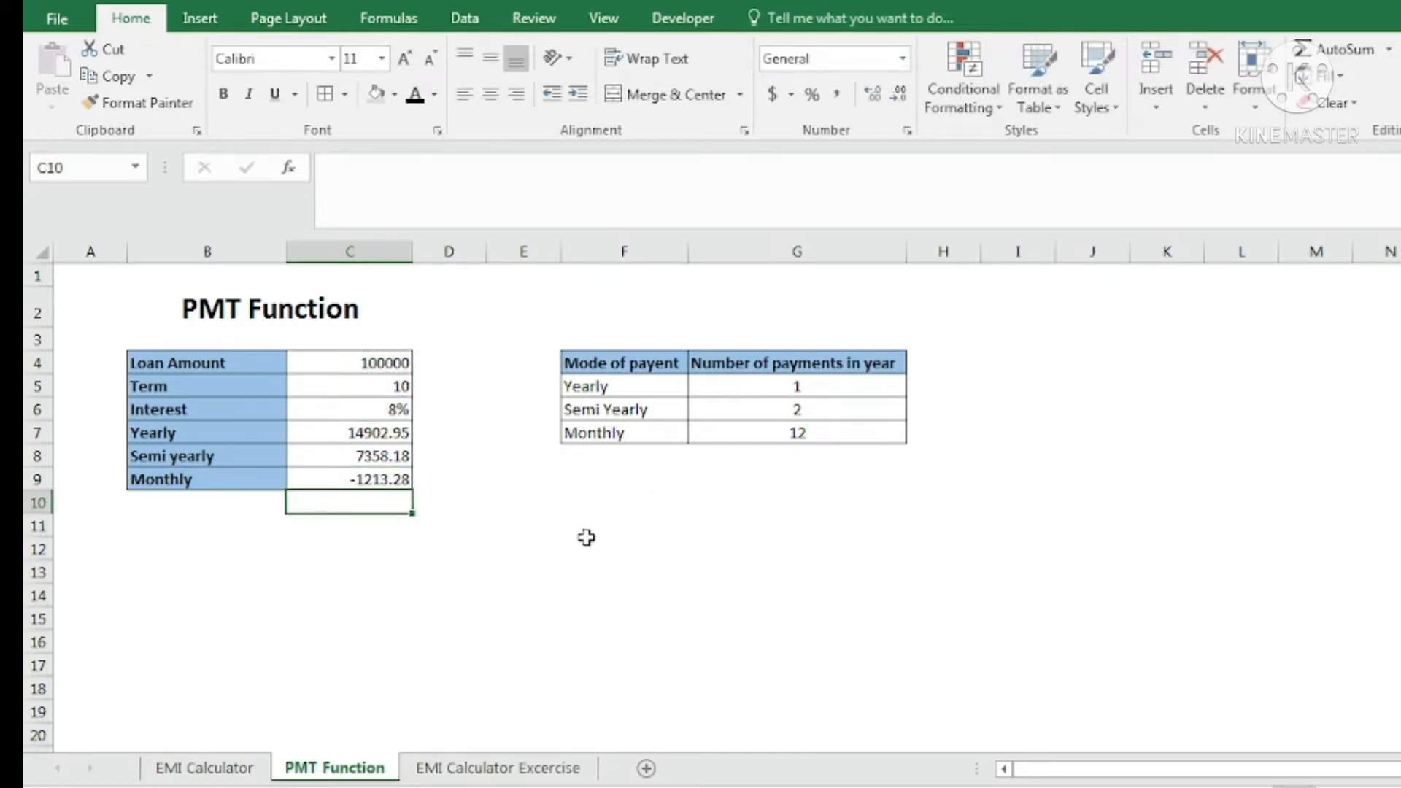
- Make the monthly payment in C9 positive by putting a minus sign before PMT in its formula
left_click(383, 481)
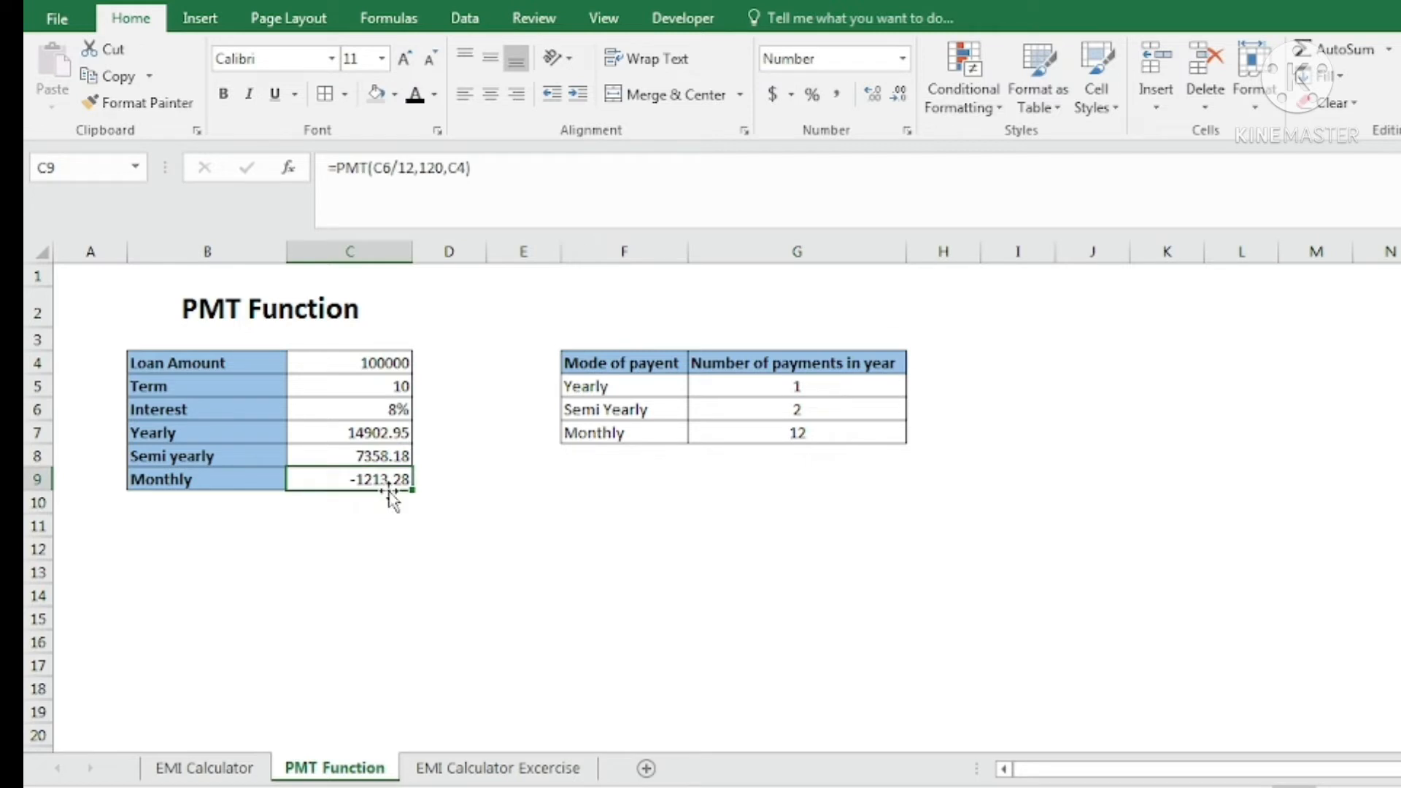
left_click(335, 167)
type("-")
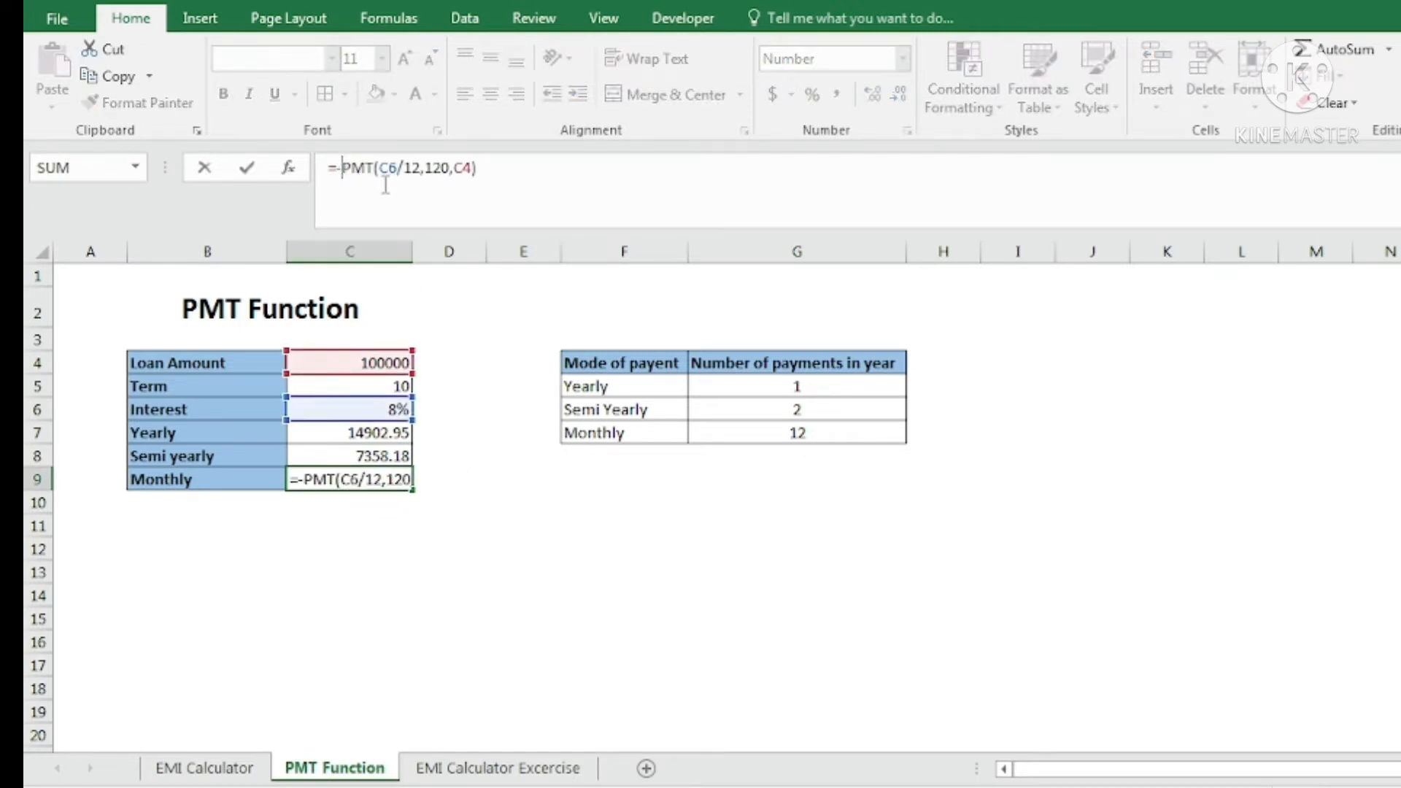
key("Return")
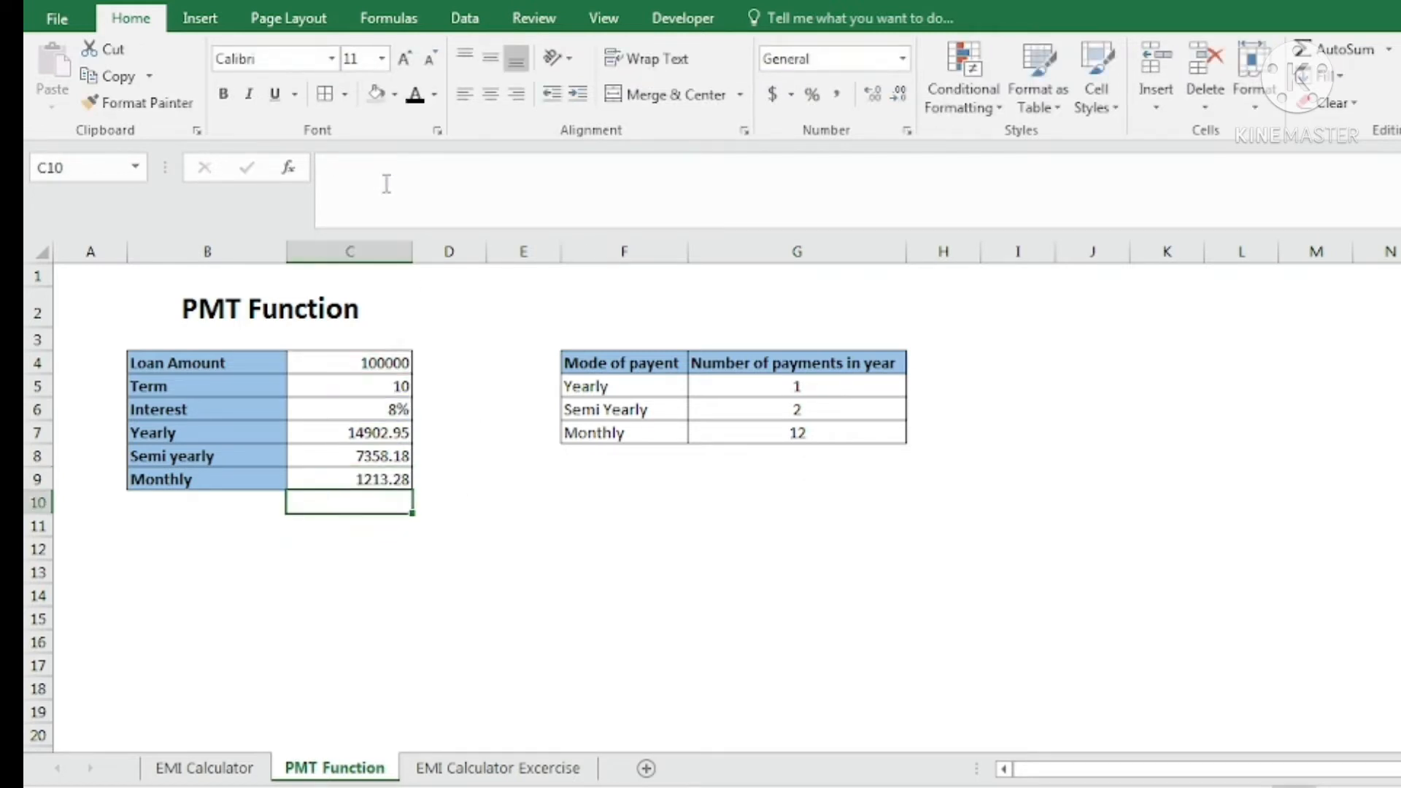
- Review the monthly payment formula in C9 together with the loan amount, term and interest inputs
left_click(384, 479)
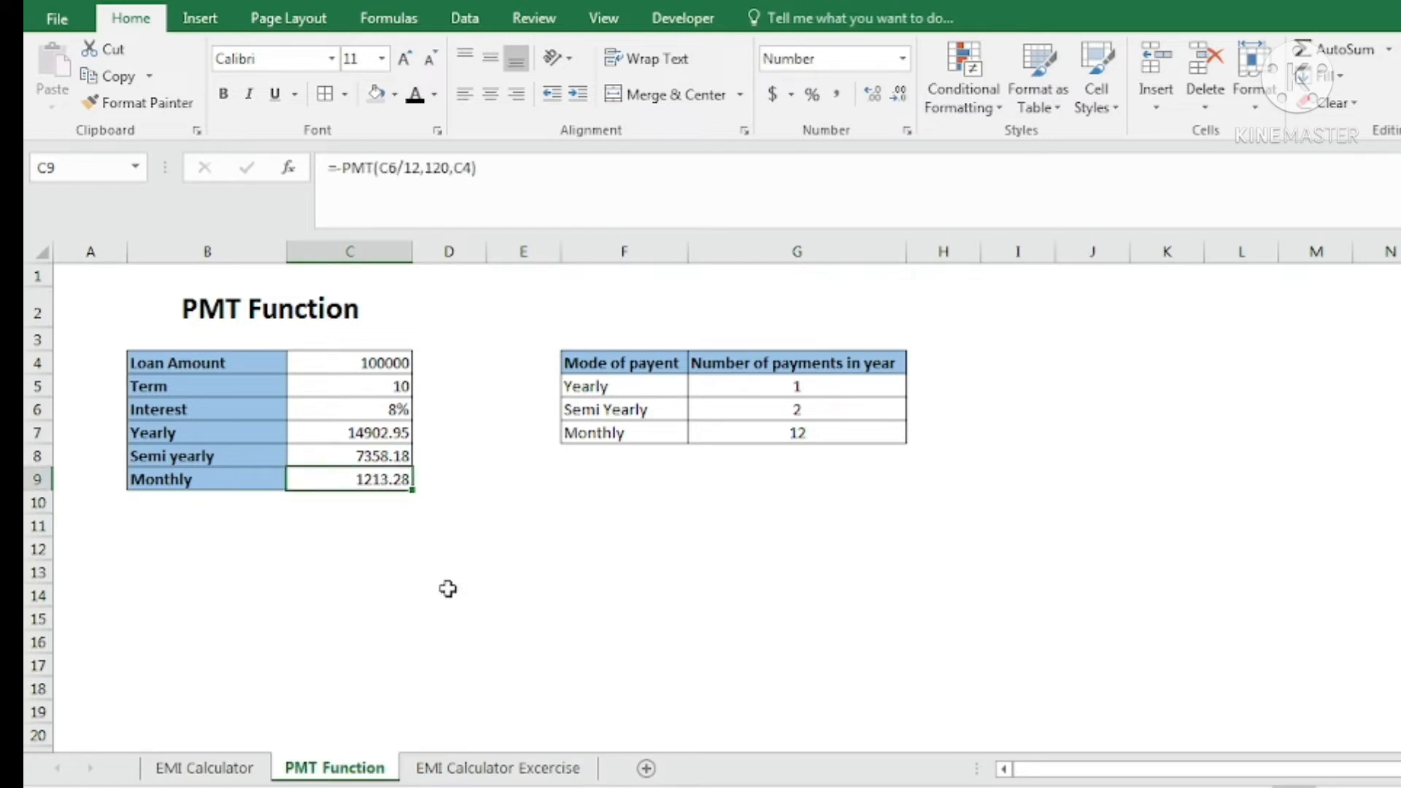
left_click(373, 360)
left_click(388, 390)
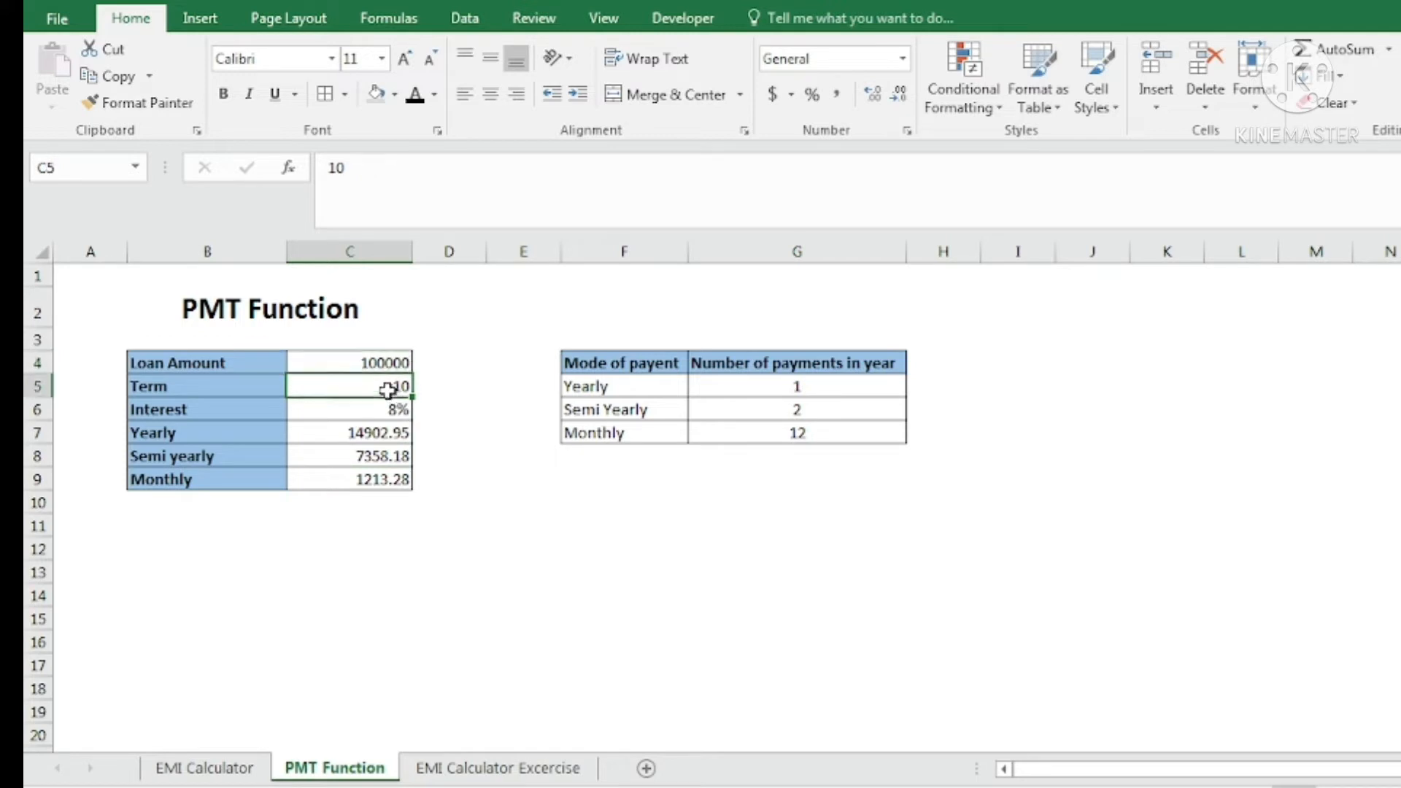
left_click(385, 411)
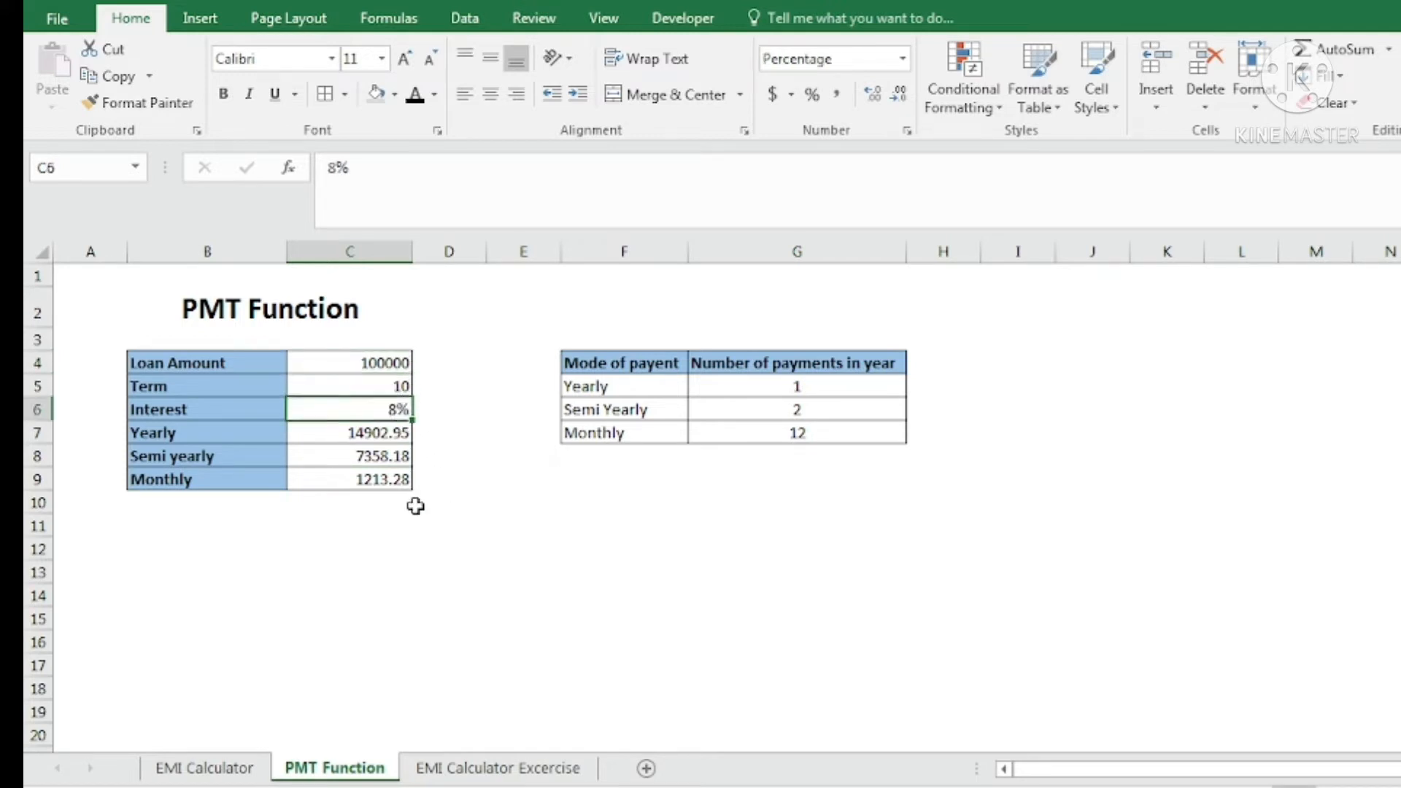
left_click(369, 479)
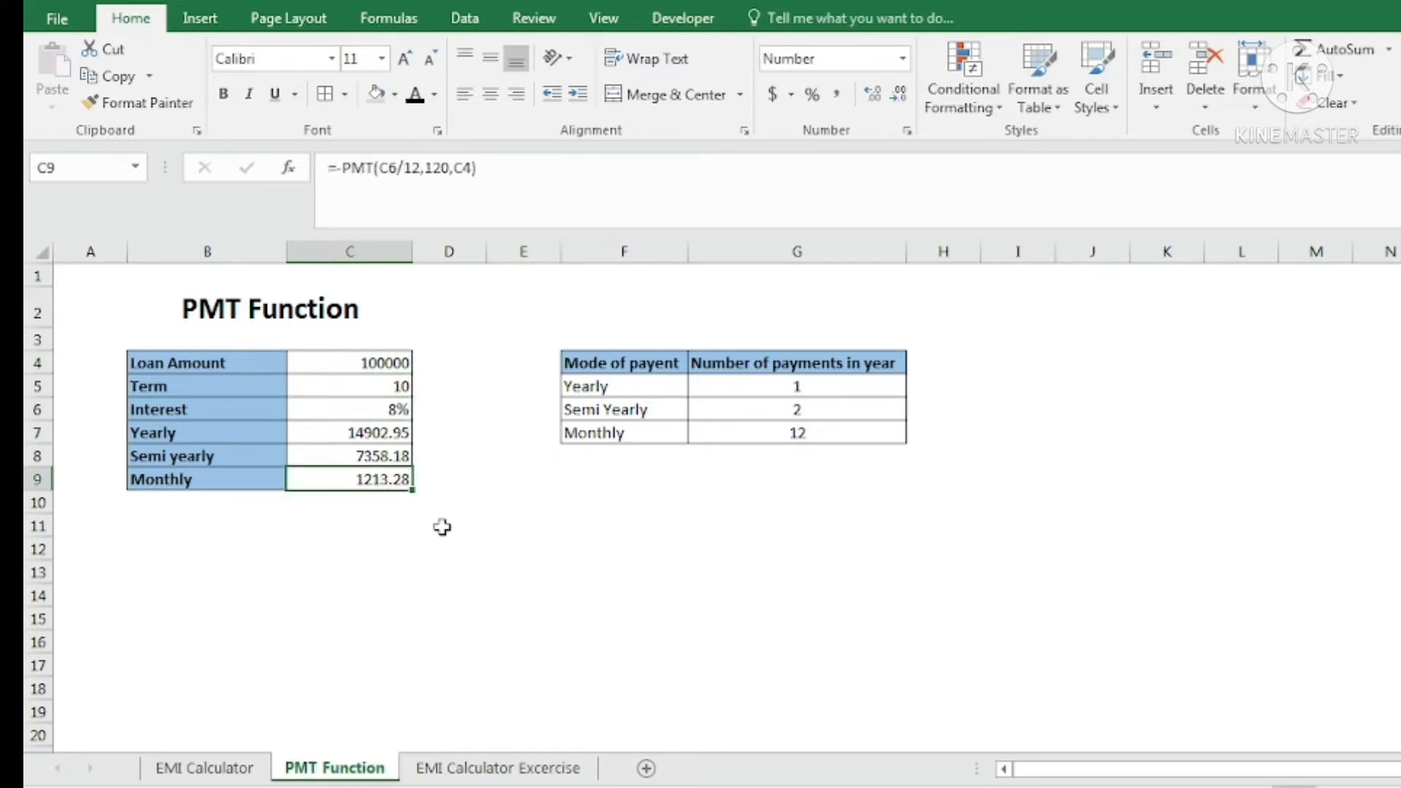
left_click(388, 410)
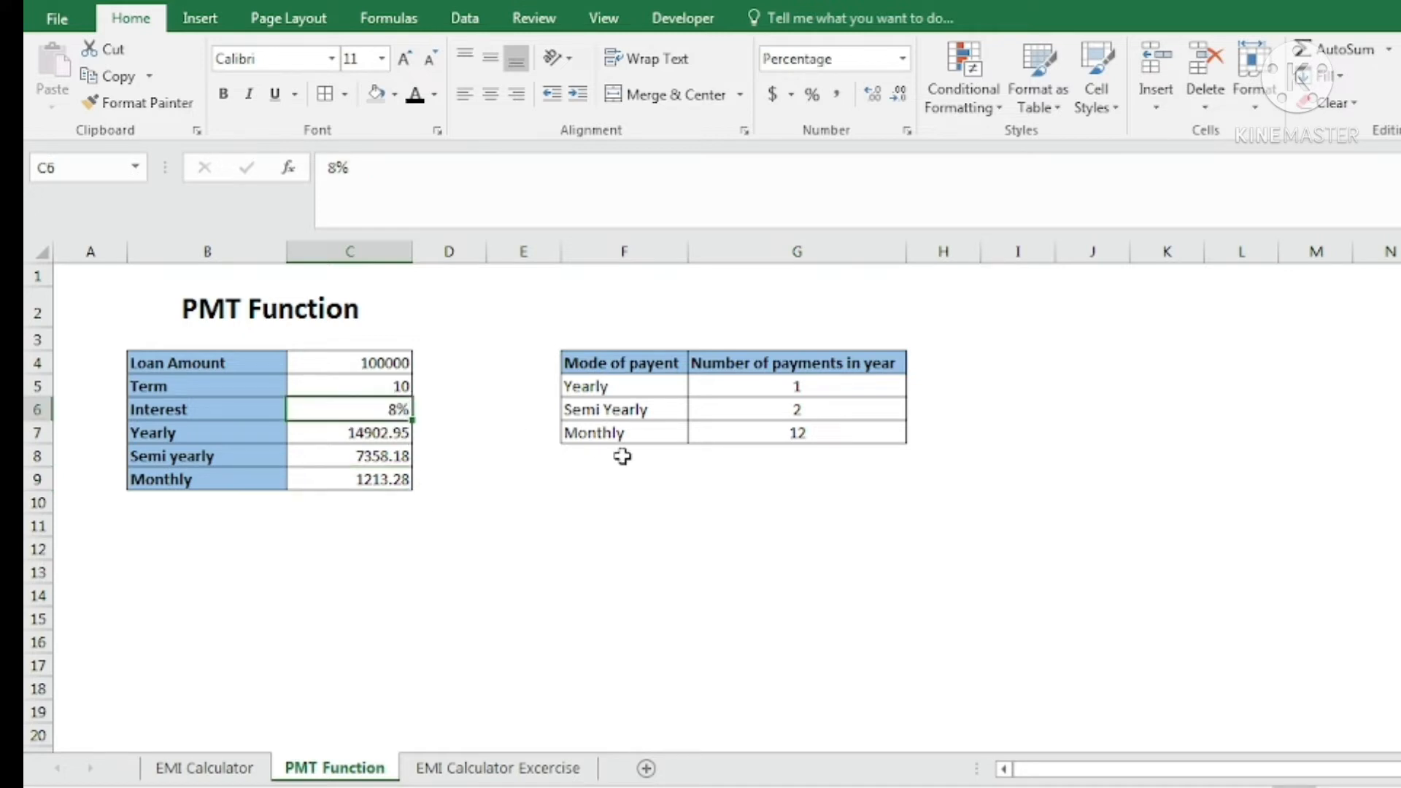
- Try an interest rate of 8.5% in C6, then set it to 10% to recalculate the payments
type("9")
key("Return")
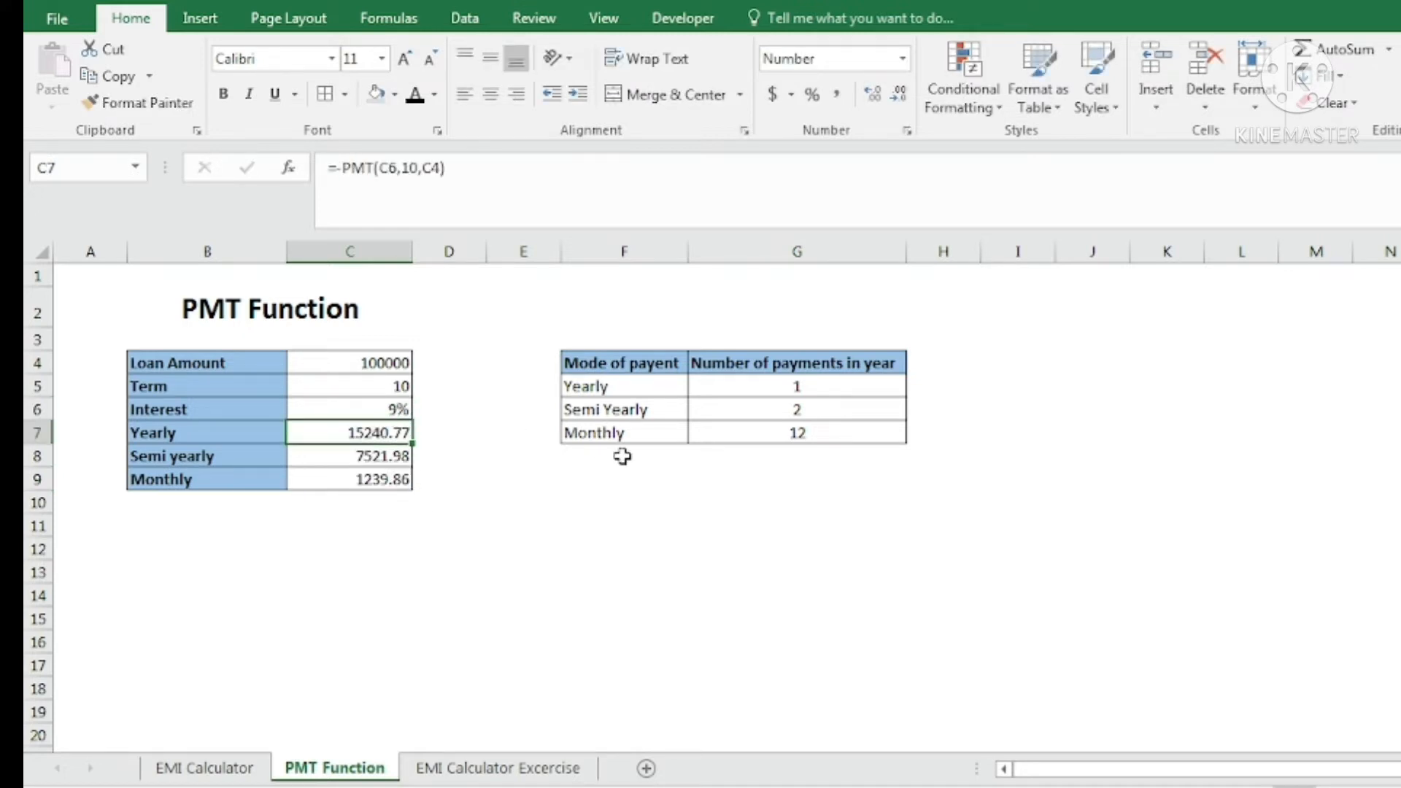
left_click(395, 411)
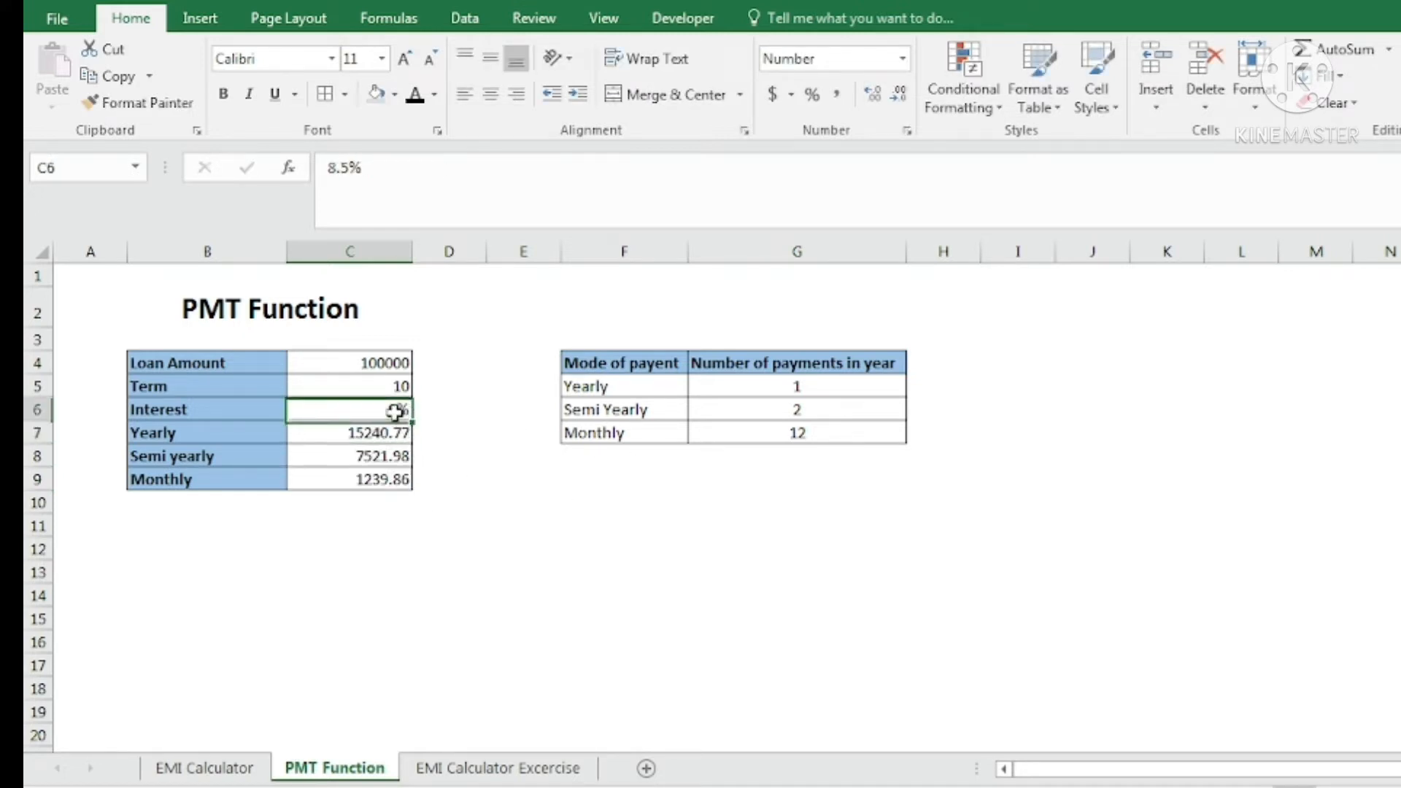
type("10")
key("Return")
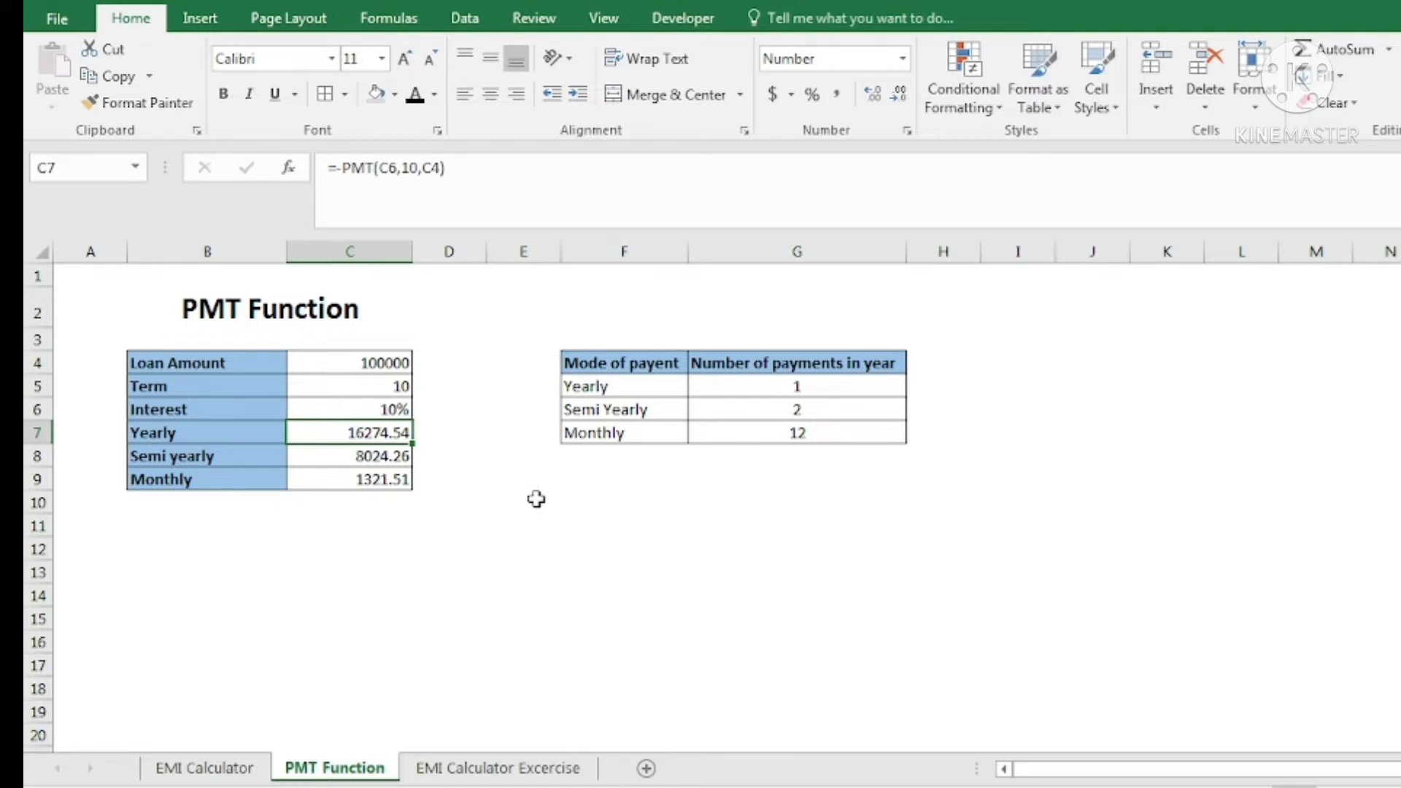
- Open the EMI Calculator Excercise sheet and examine its monthly schedule, loan amount, term, payments per year and interest rate
left_click(504, 774)
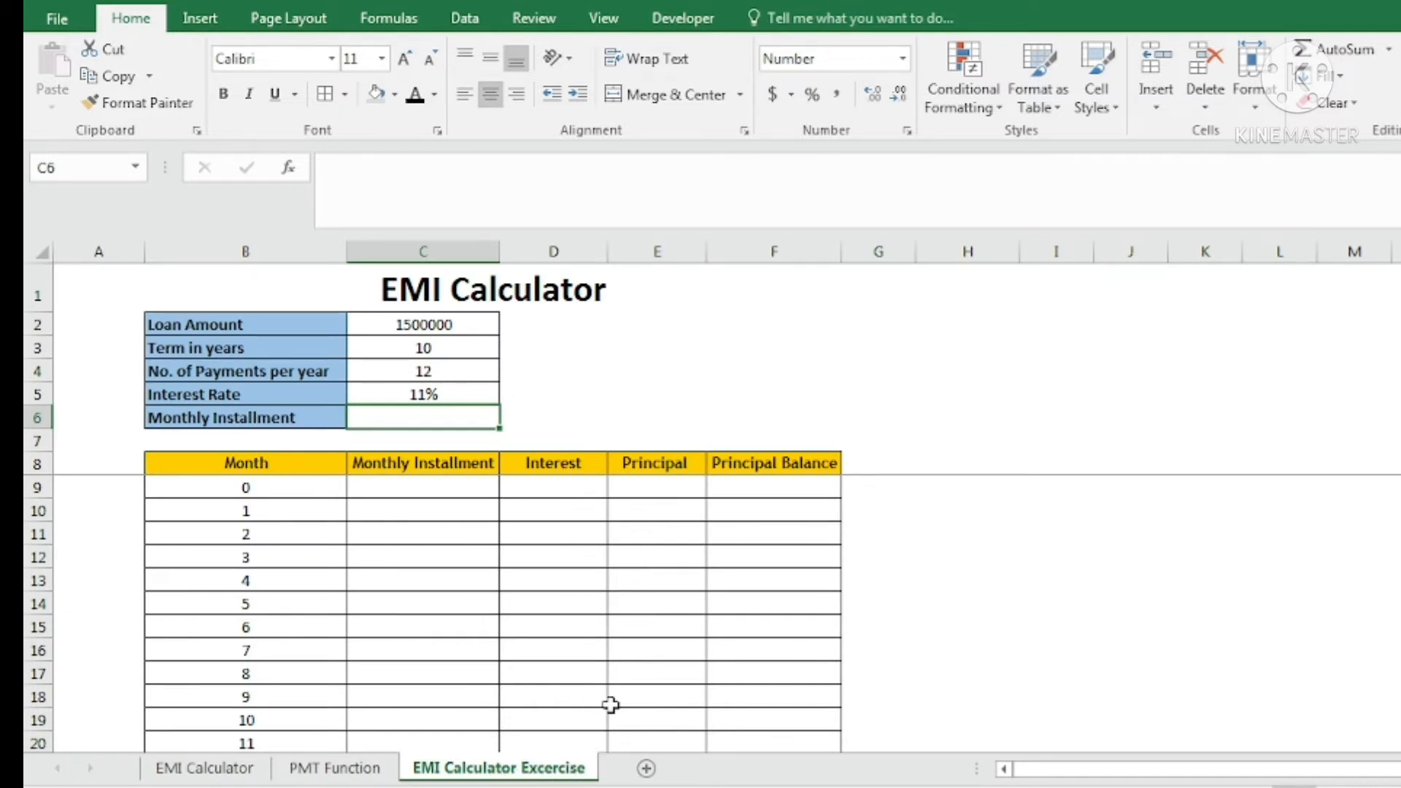
scroll(346, 597, "down", 3)
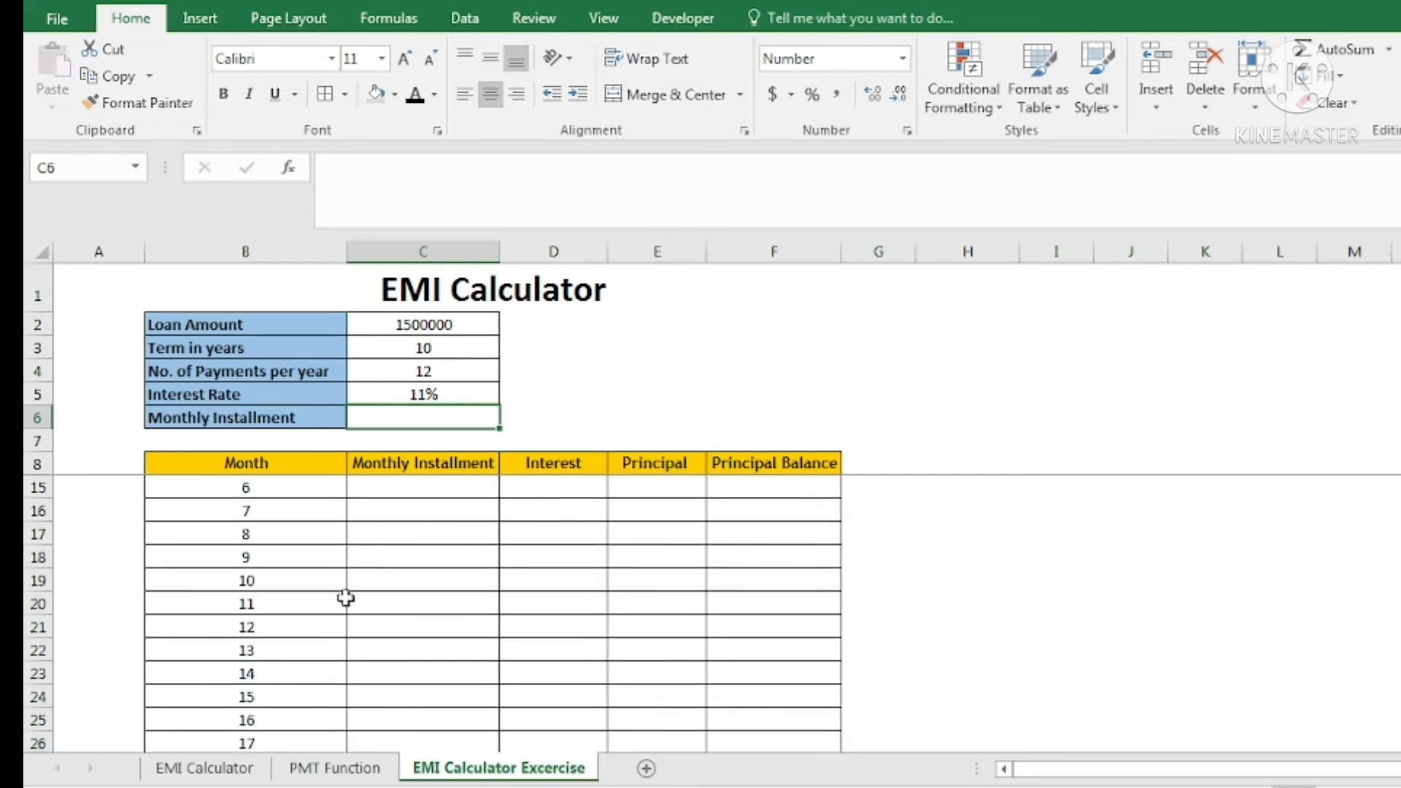
scroll(346, 597, "down", 4)
scroll(346, 598, "up", 4)
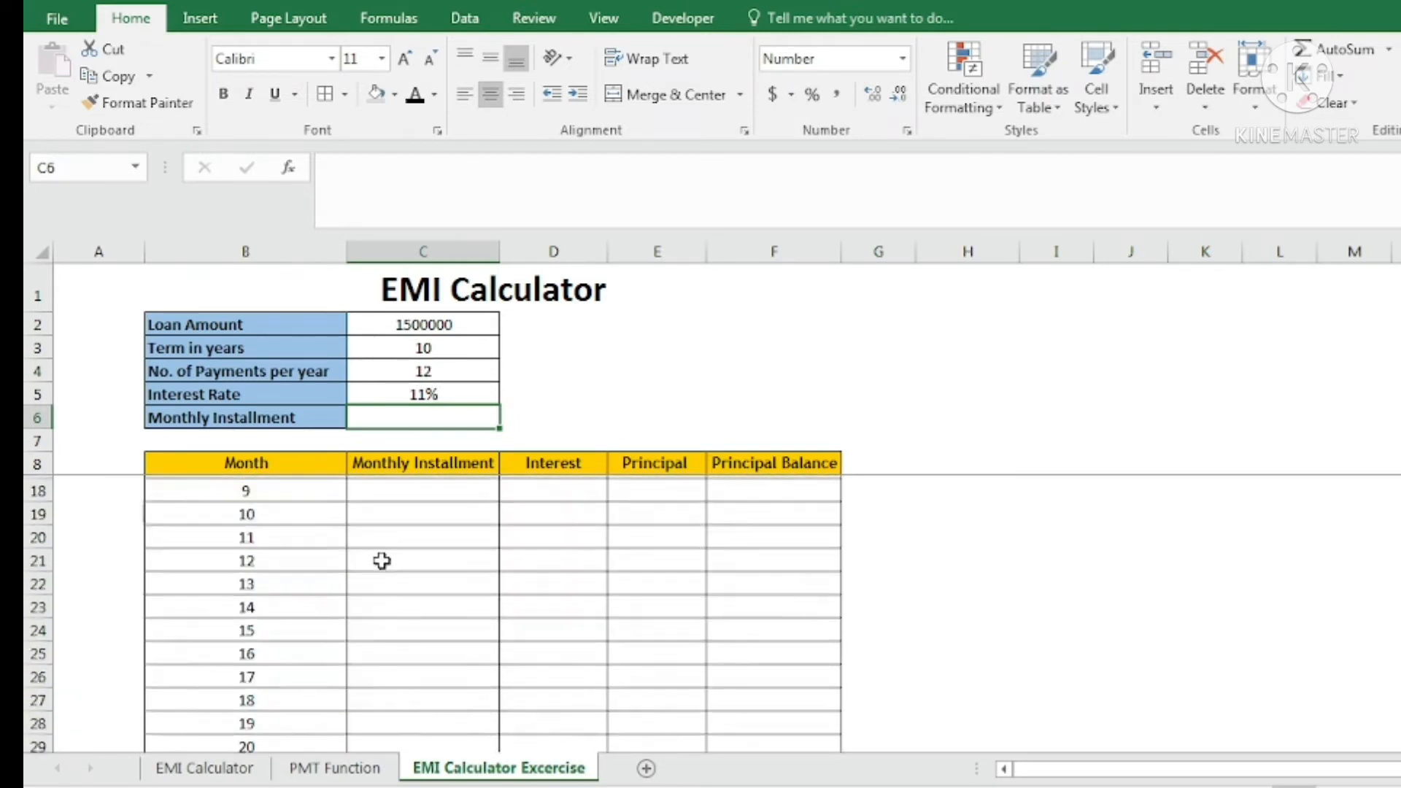
scroll(381, 559, "up", 2)
scroll(381, 560, "up", 1)
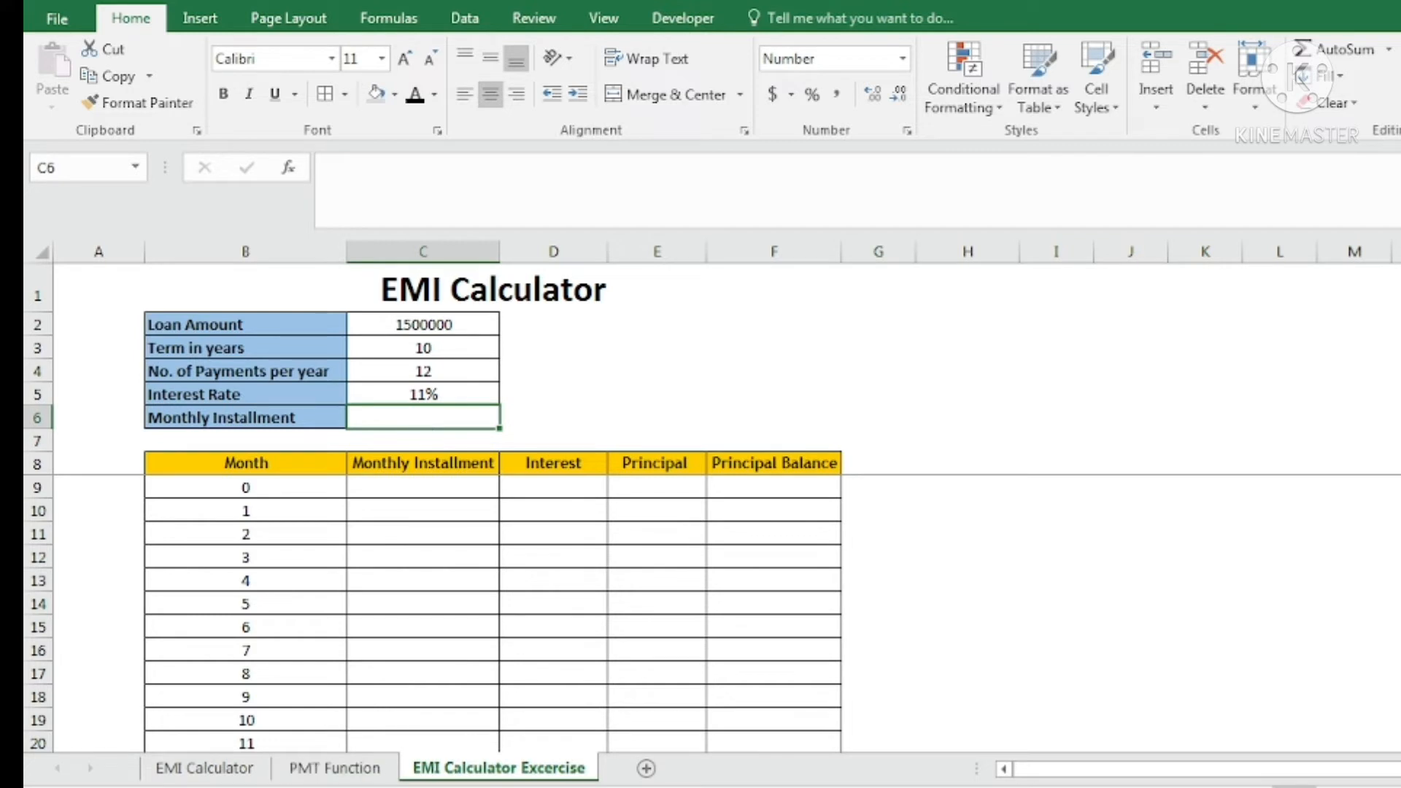
left_click(369, 768)
left_click(457, 768)
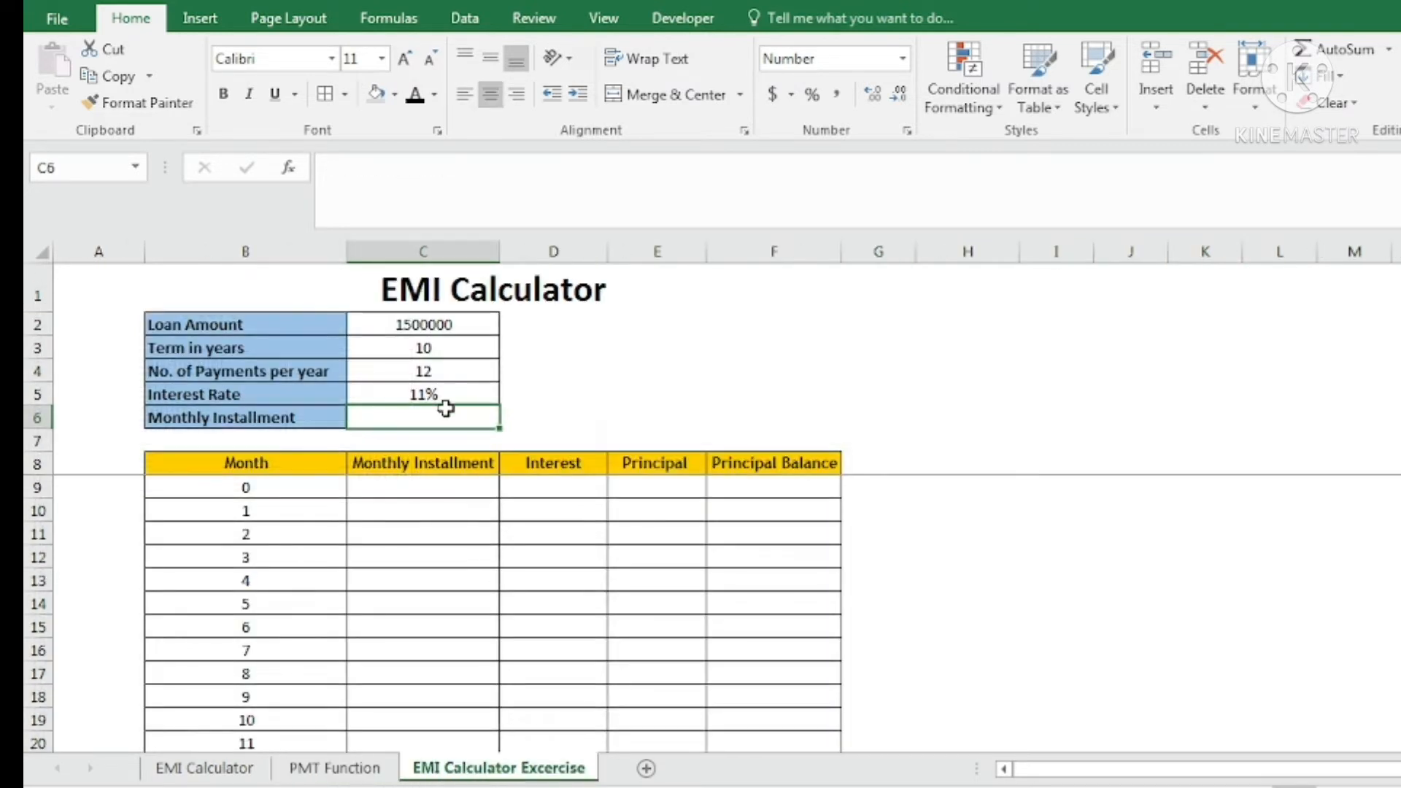
left_click(438, 324)
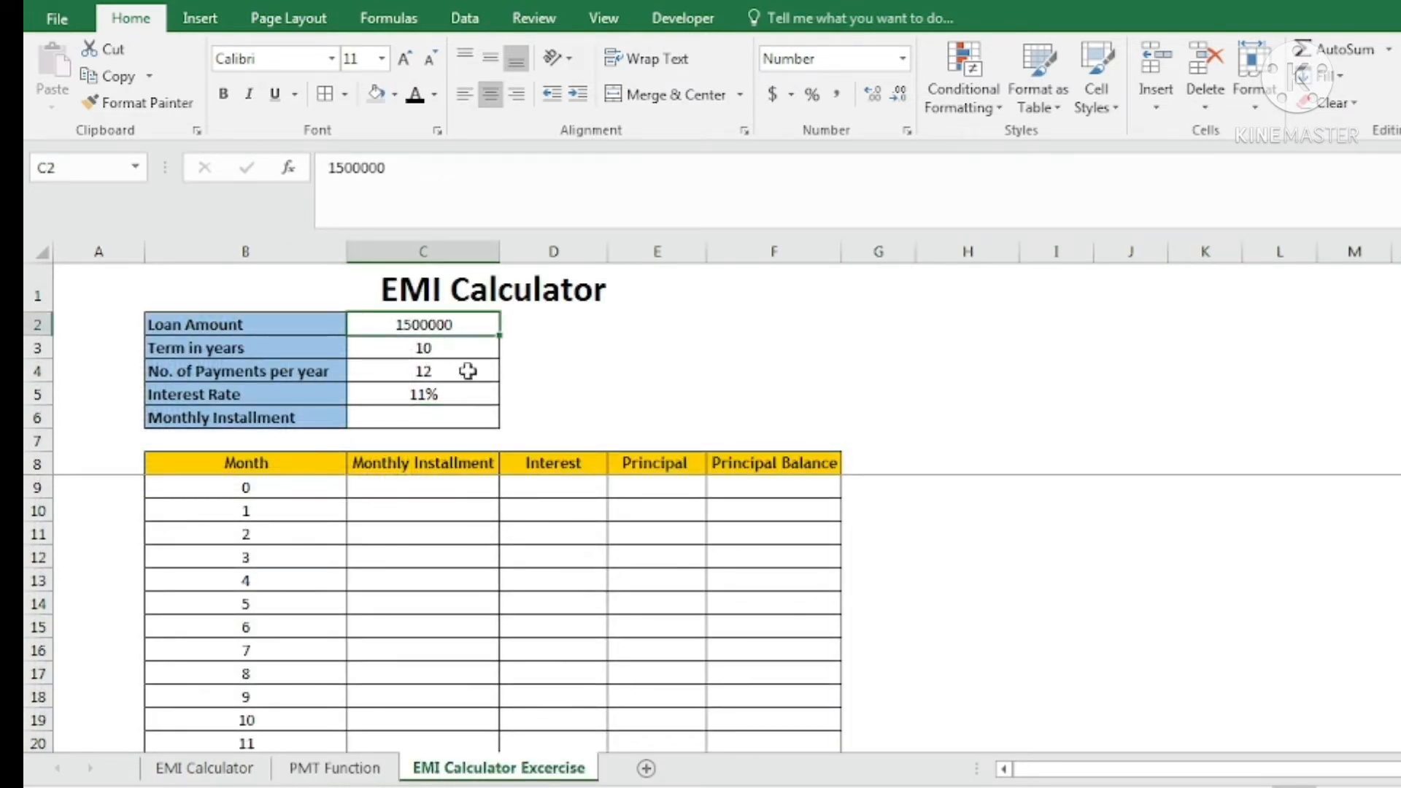
left_click(442, 352)
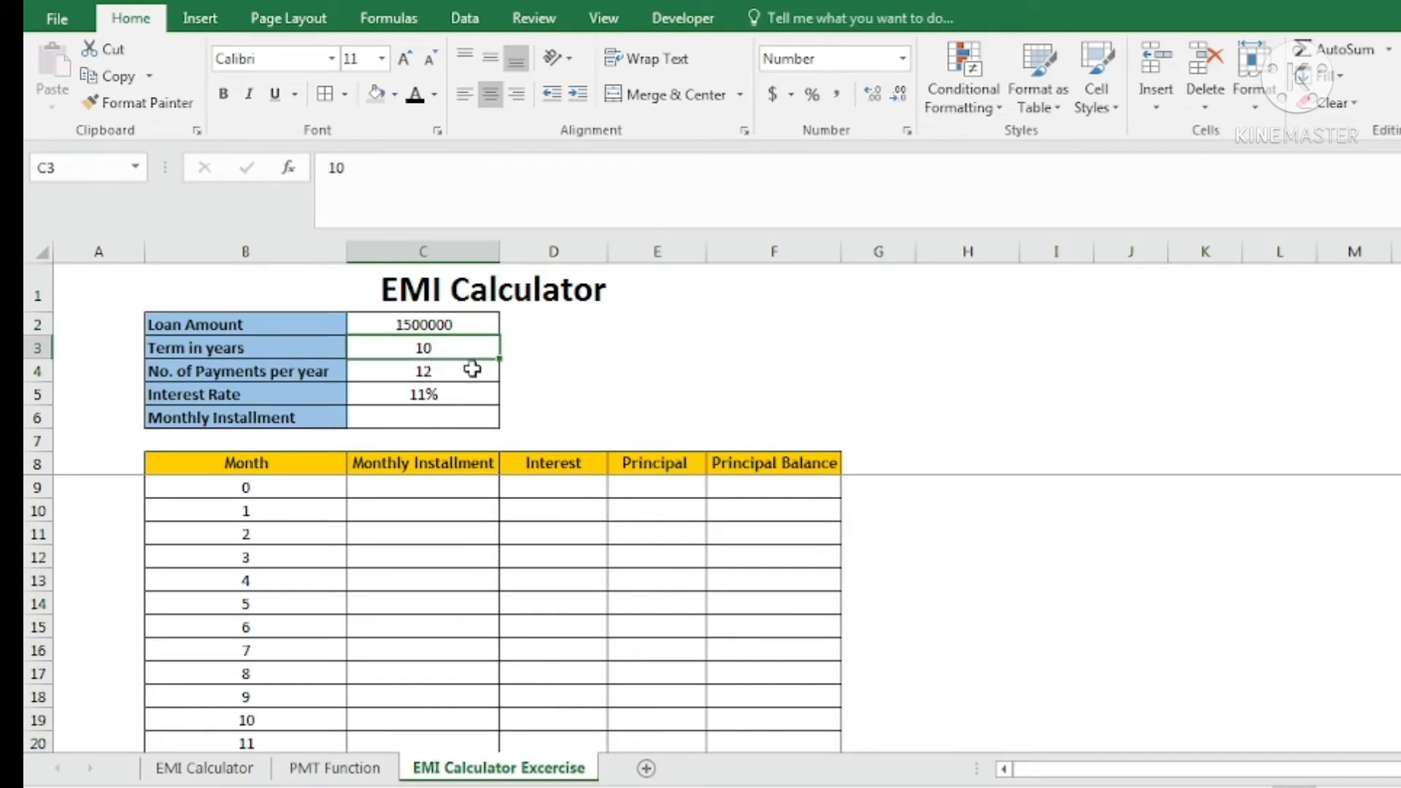
left_click(431, 377)
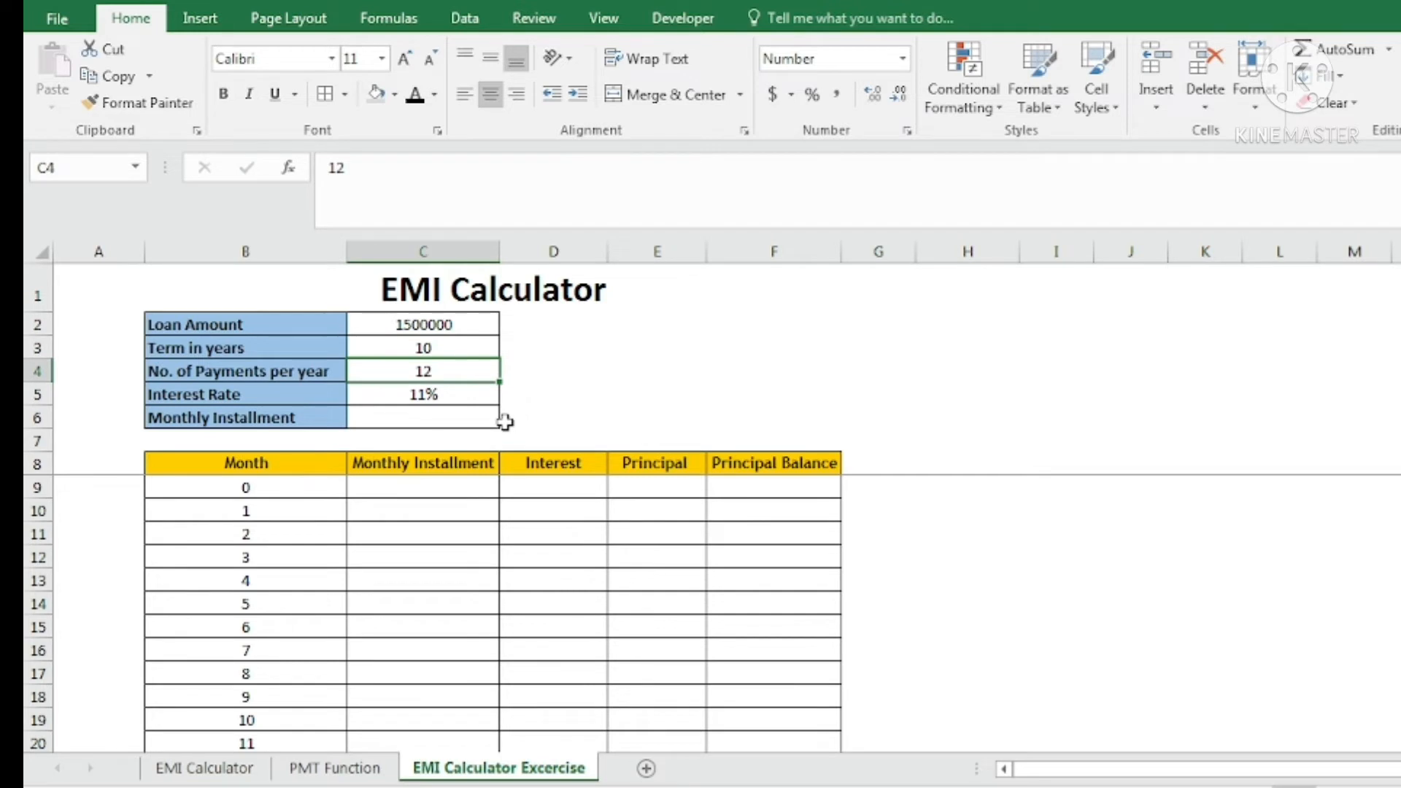
left_click(442, 398)
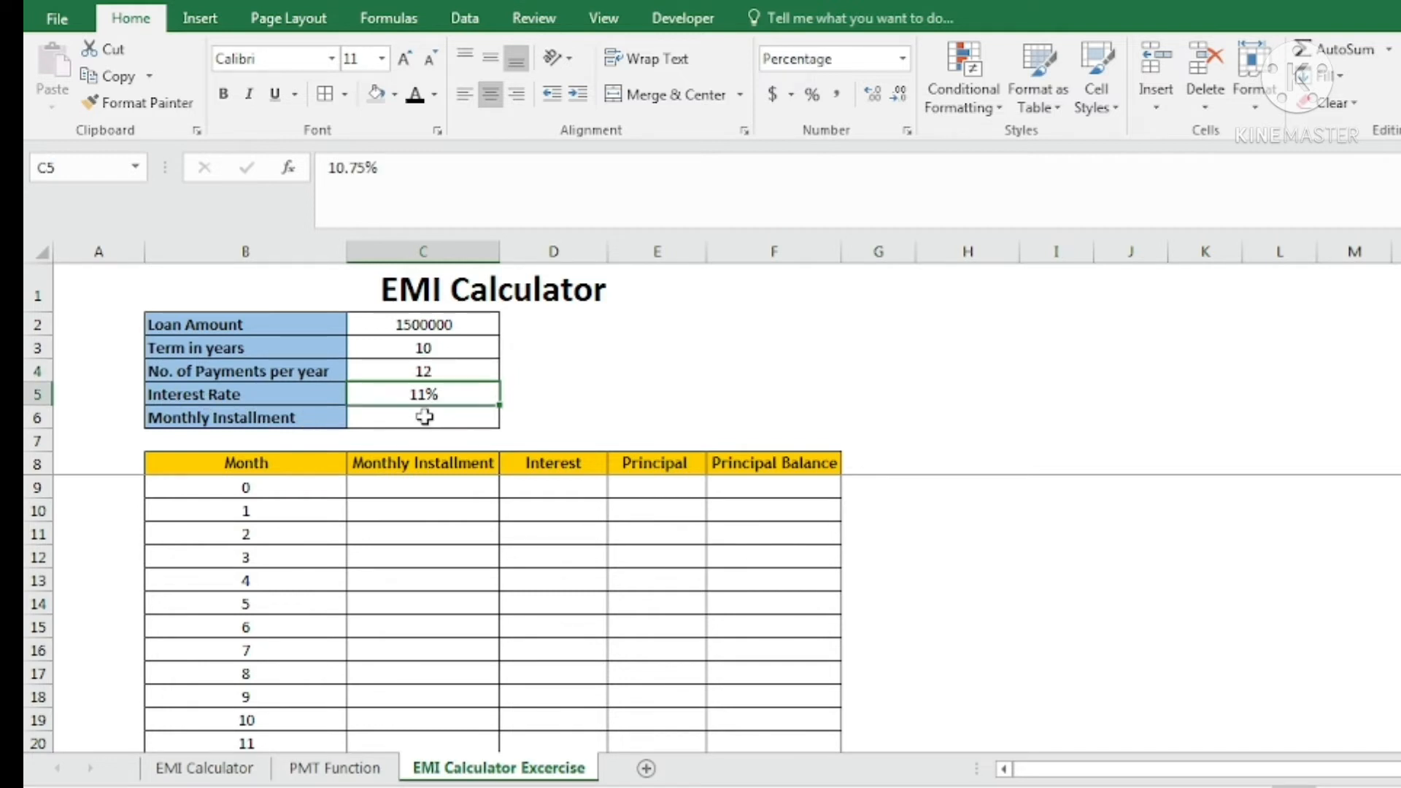
- Calculate the monthly installment in C6 with the formula =PMT(C5/12,(C3*C4),C2)
left_click(425, 417)
type("=pmt")
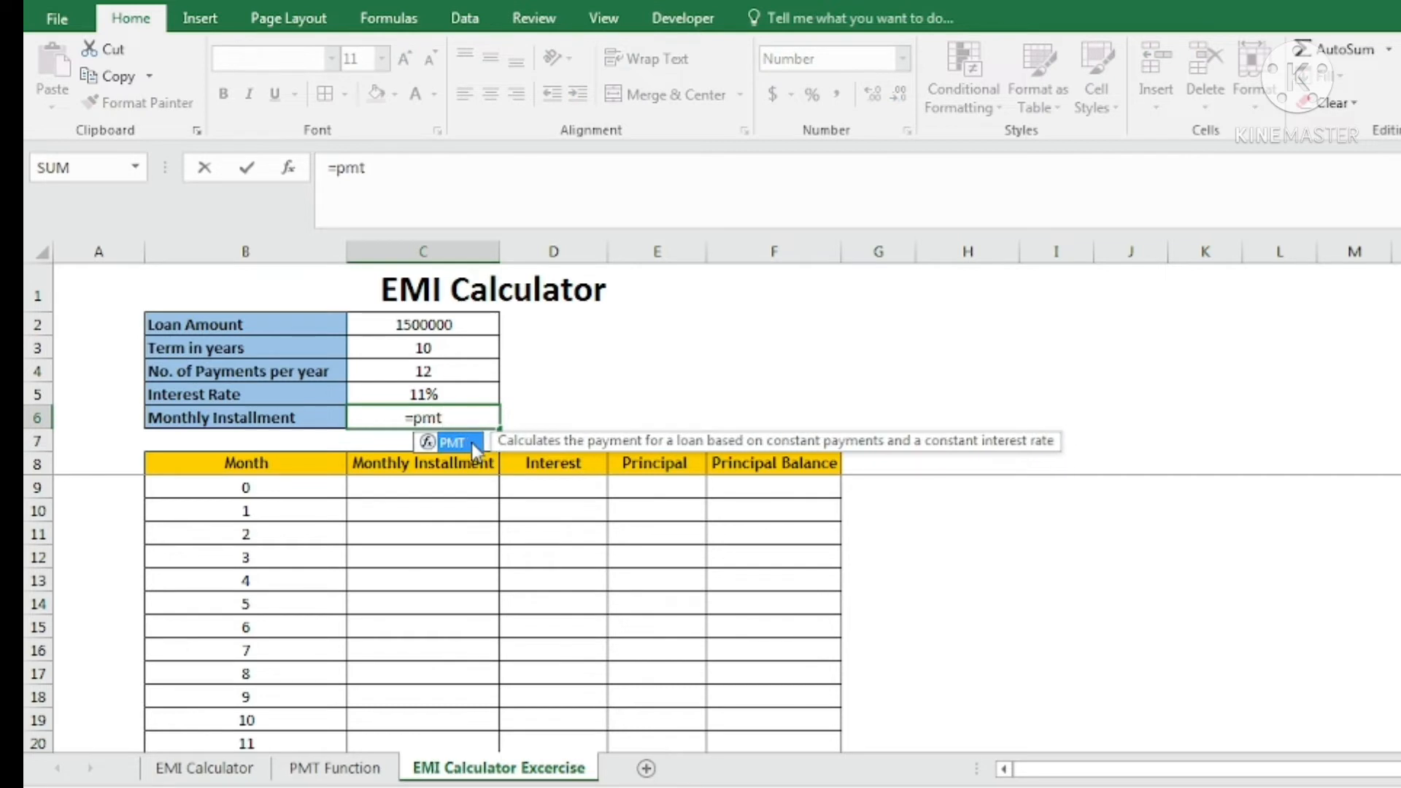
key("Tab")
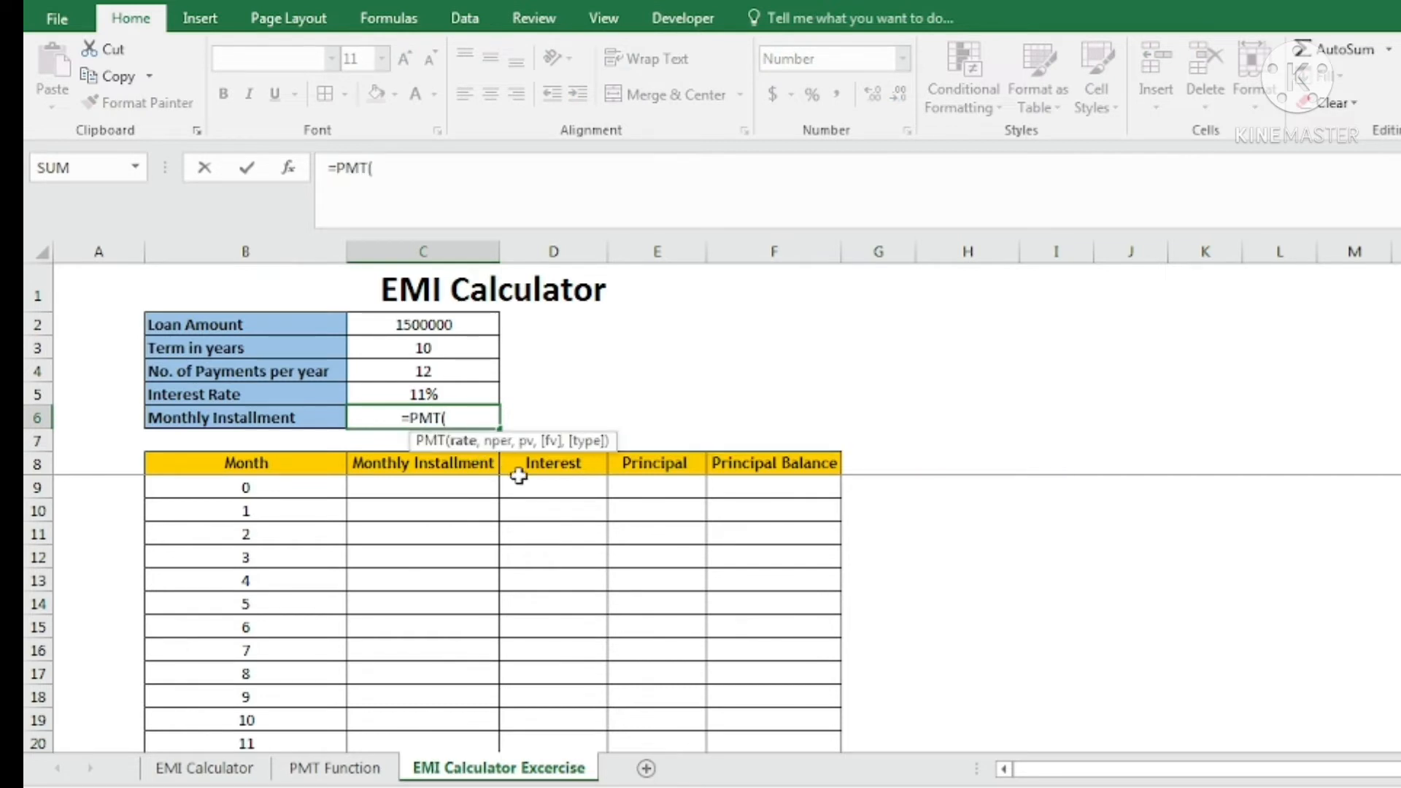
left_click(431, 392)
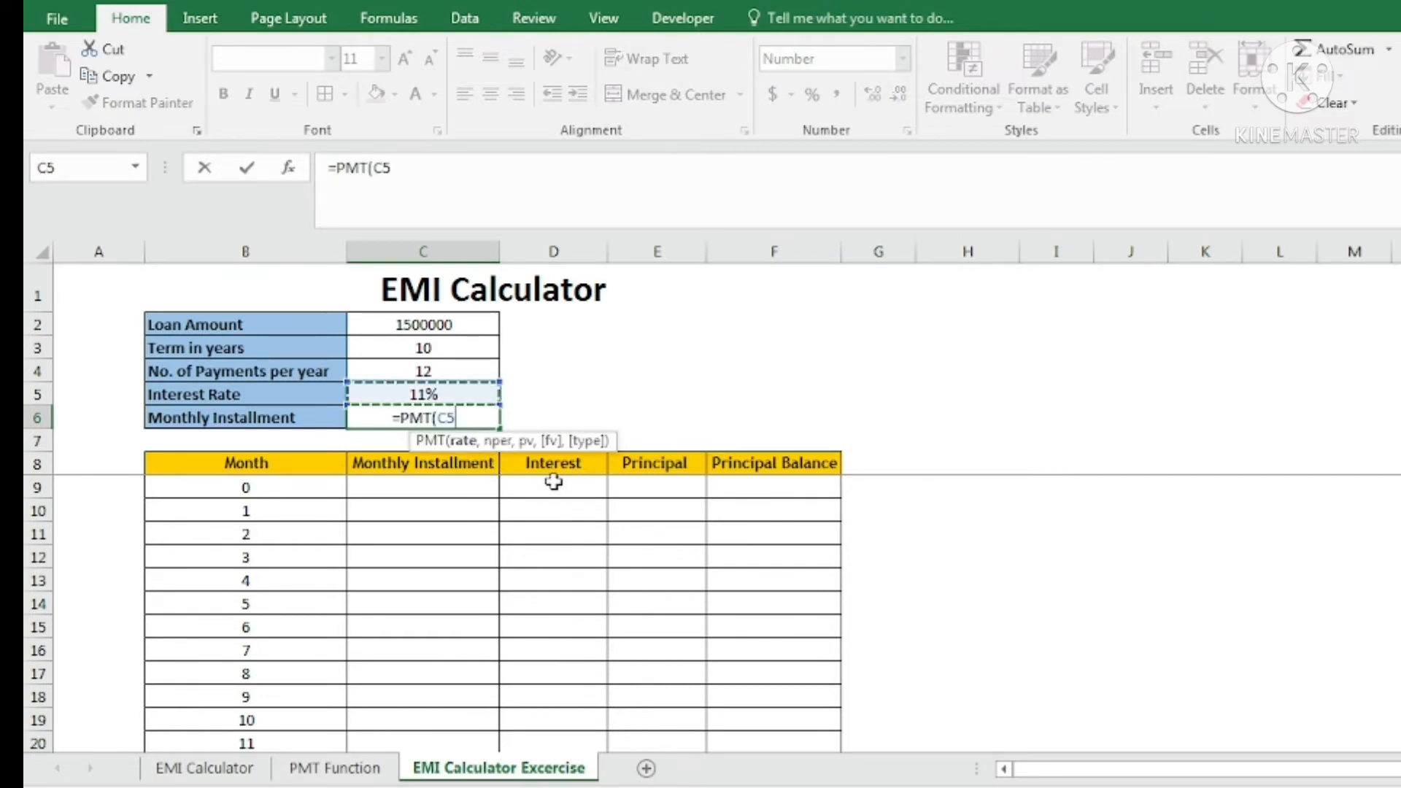
type("/")
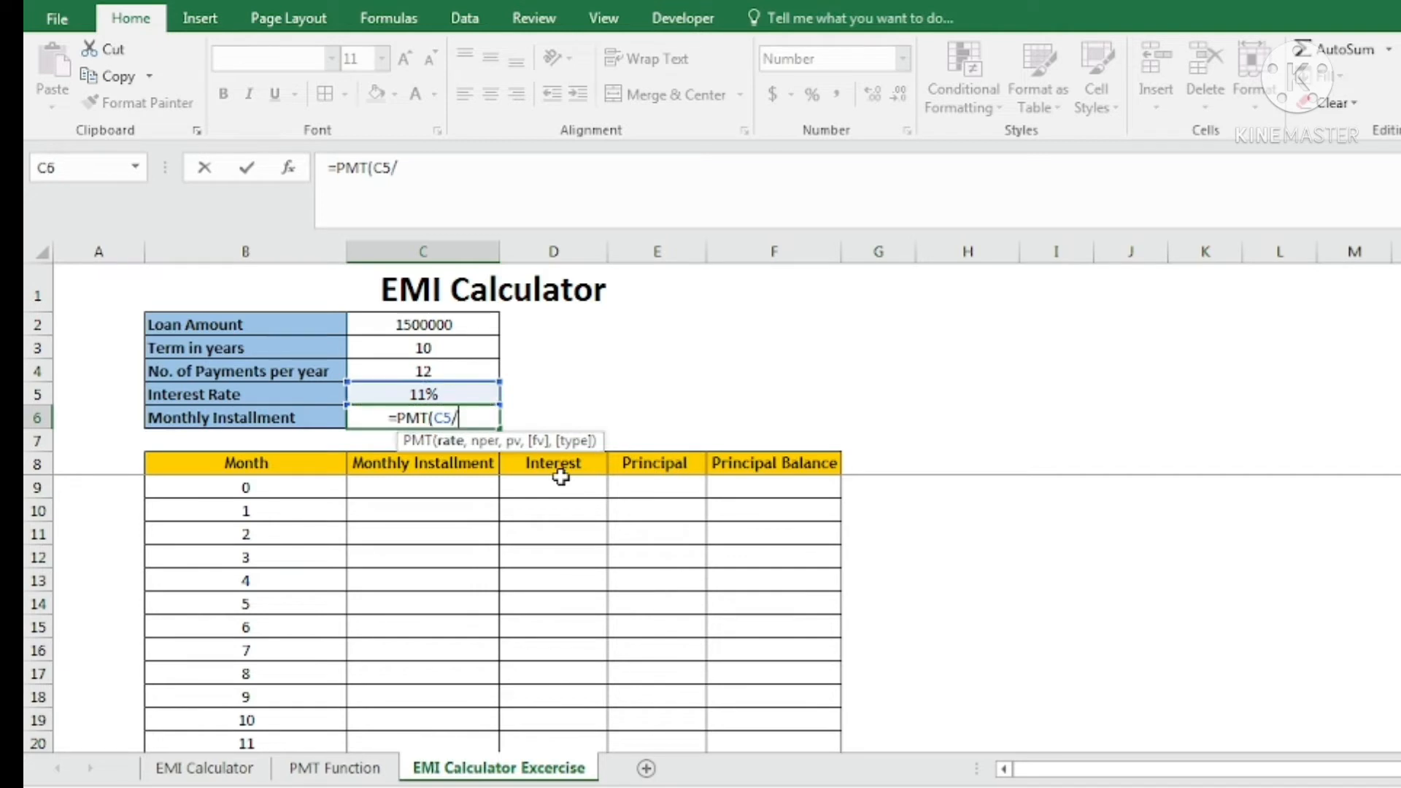
type("12")
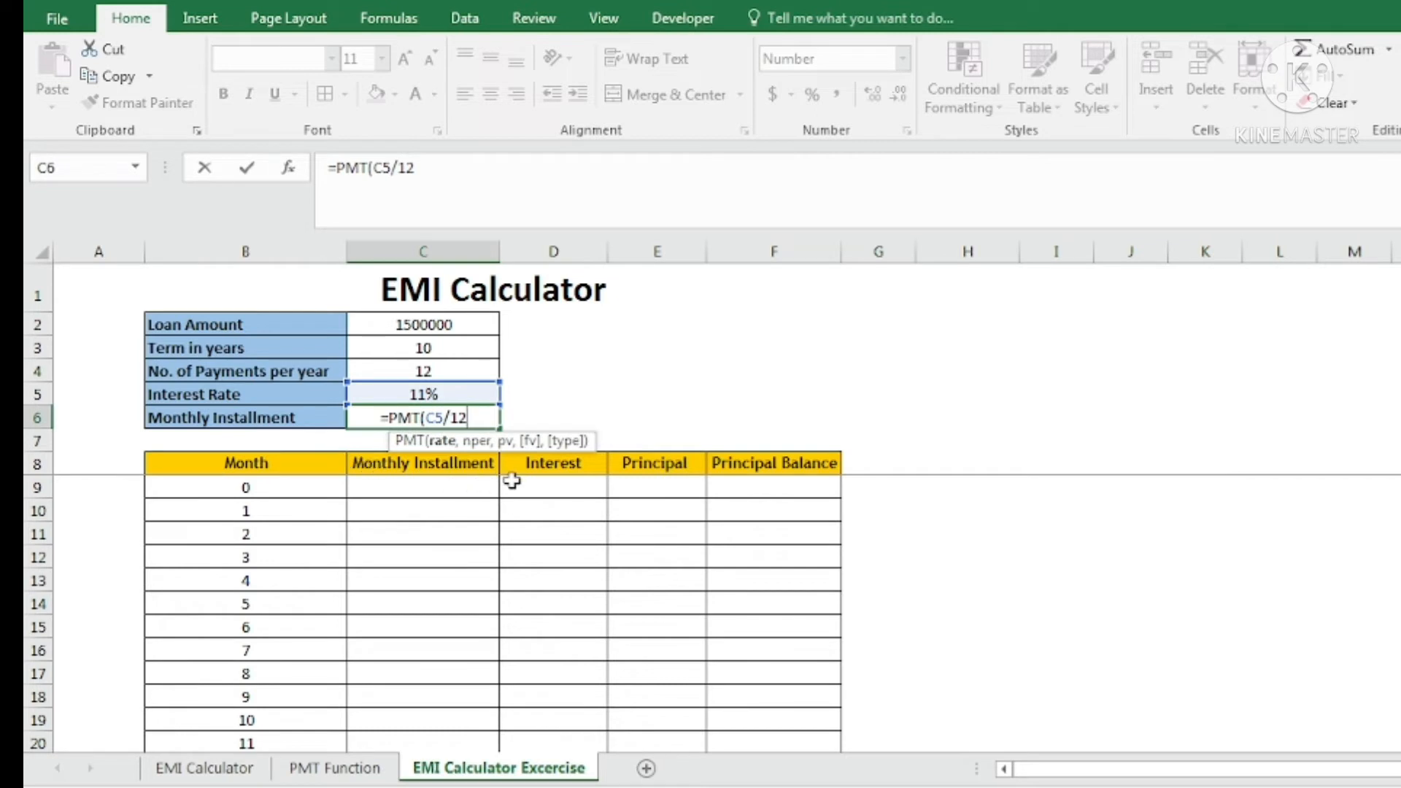
type(",")
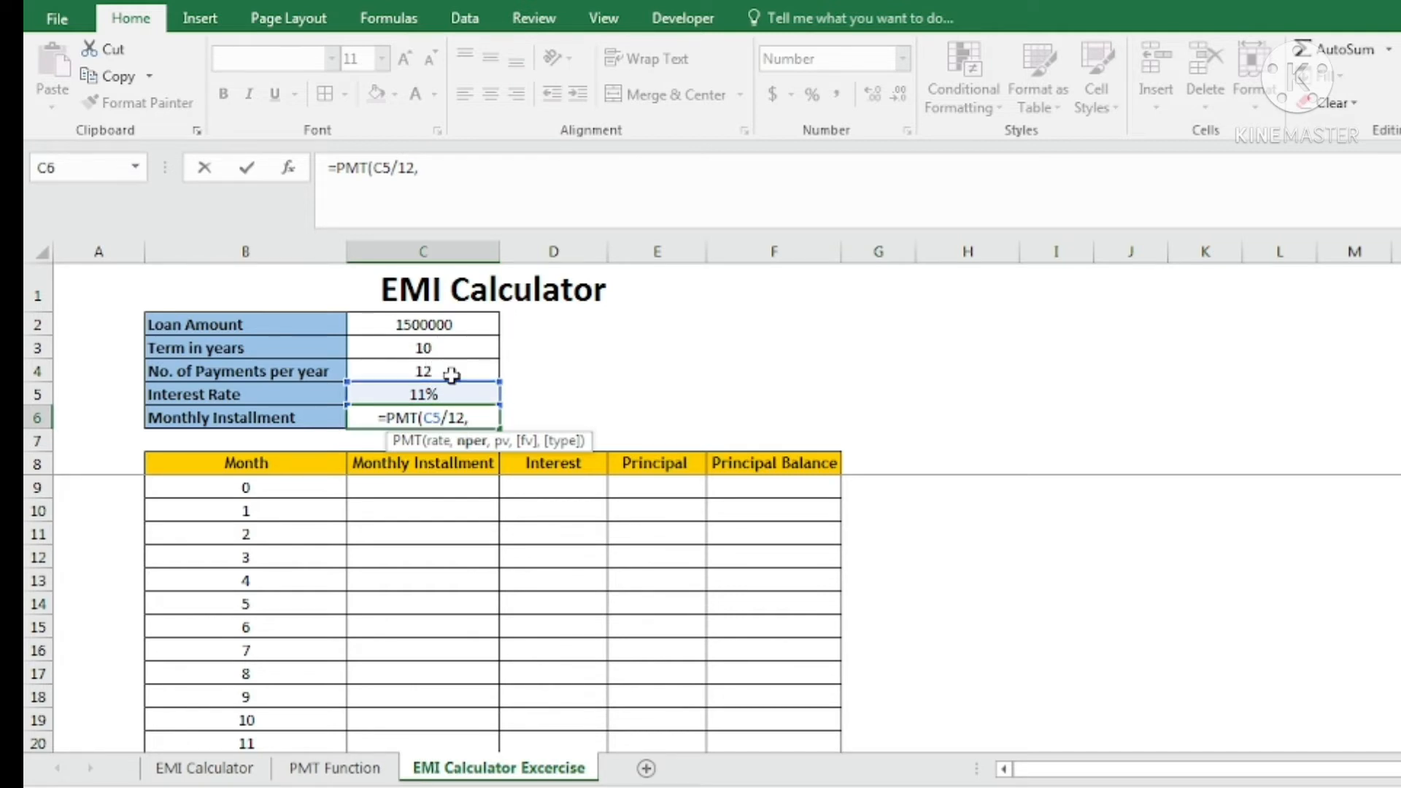
type("(")
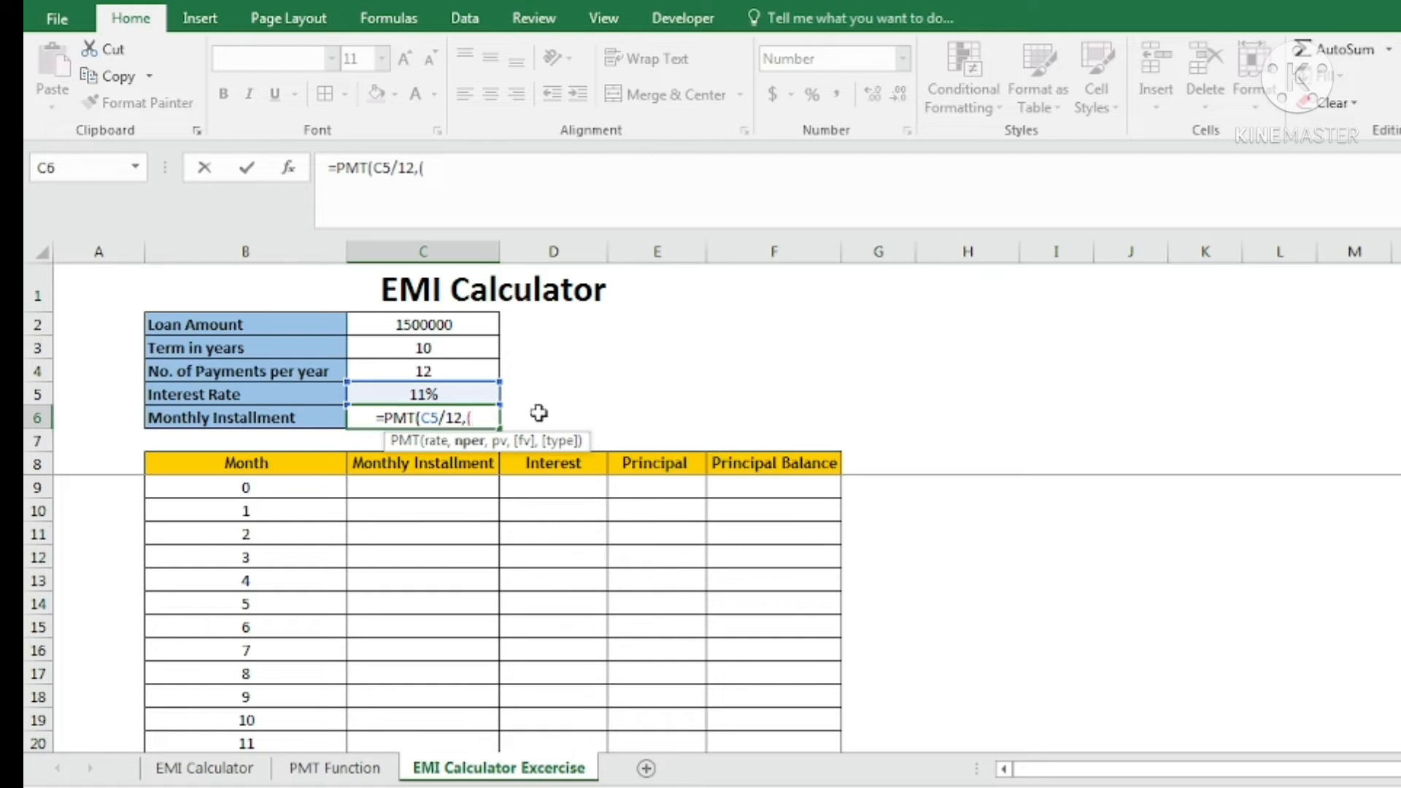
left_click(438, 352)
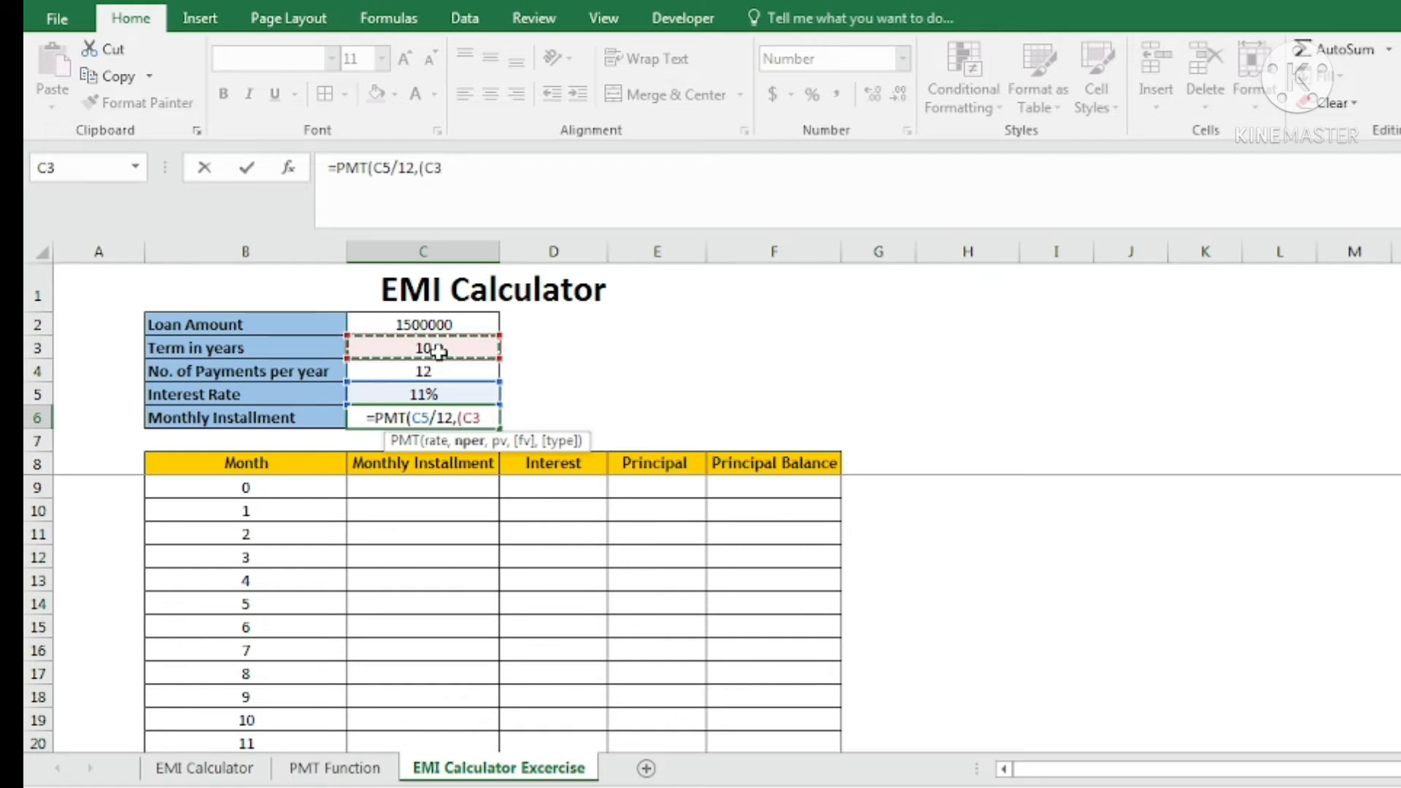
type("*")
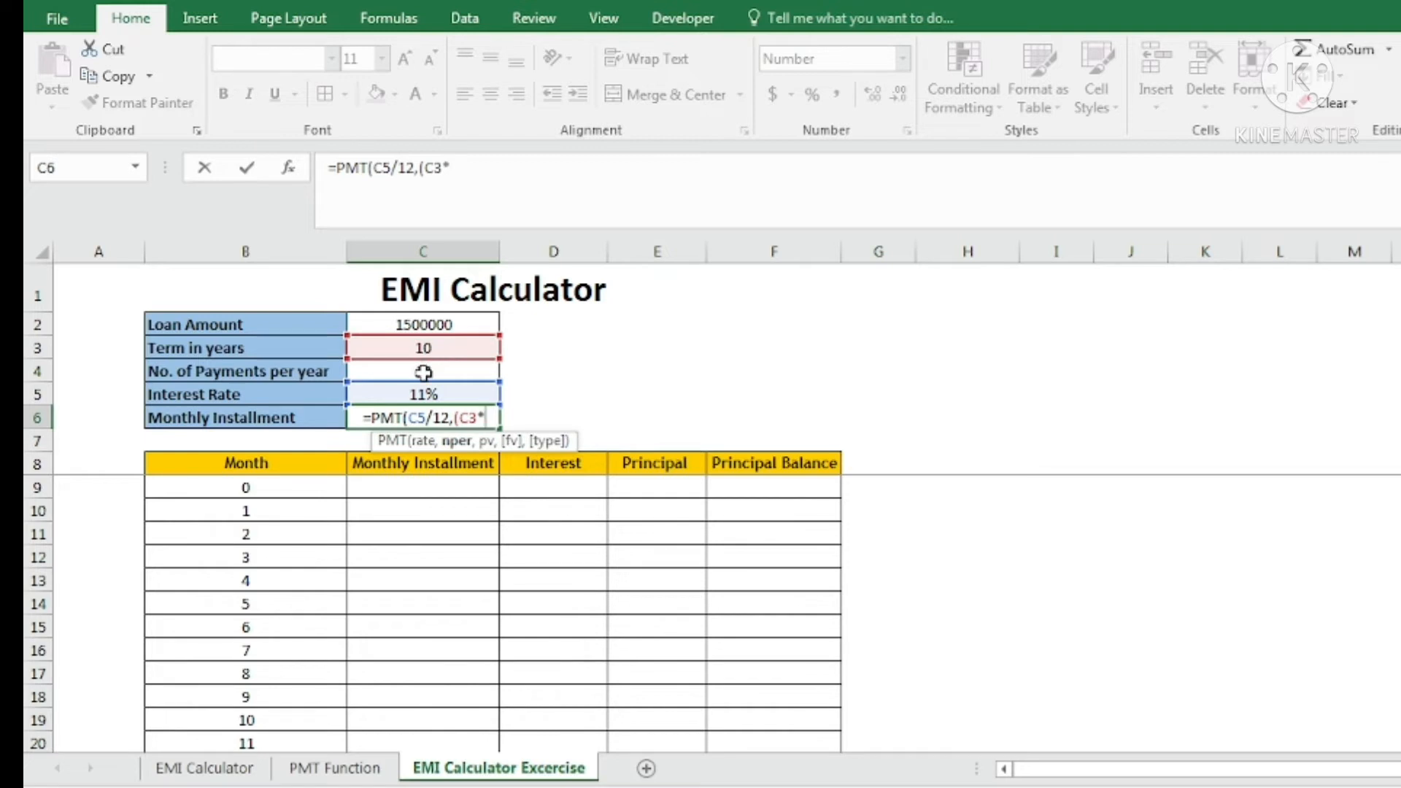
left_click(423, 373)
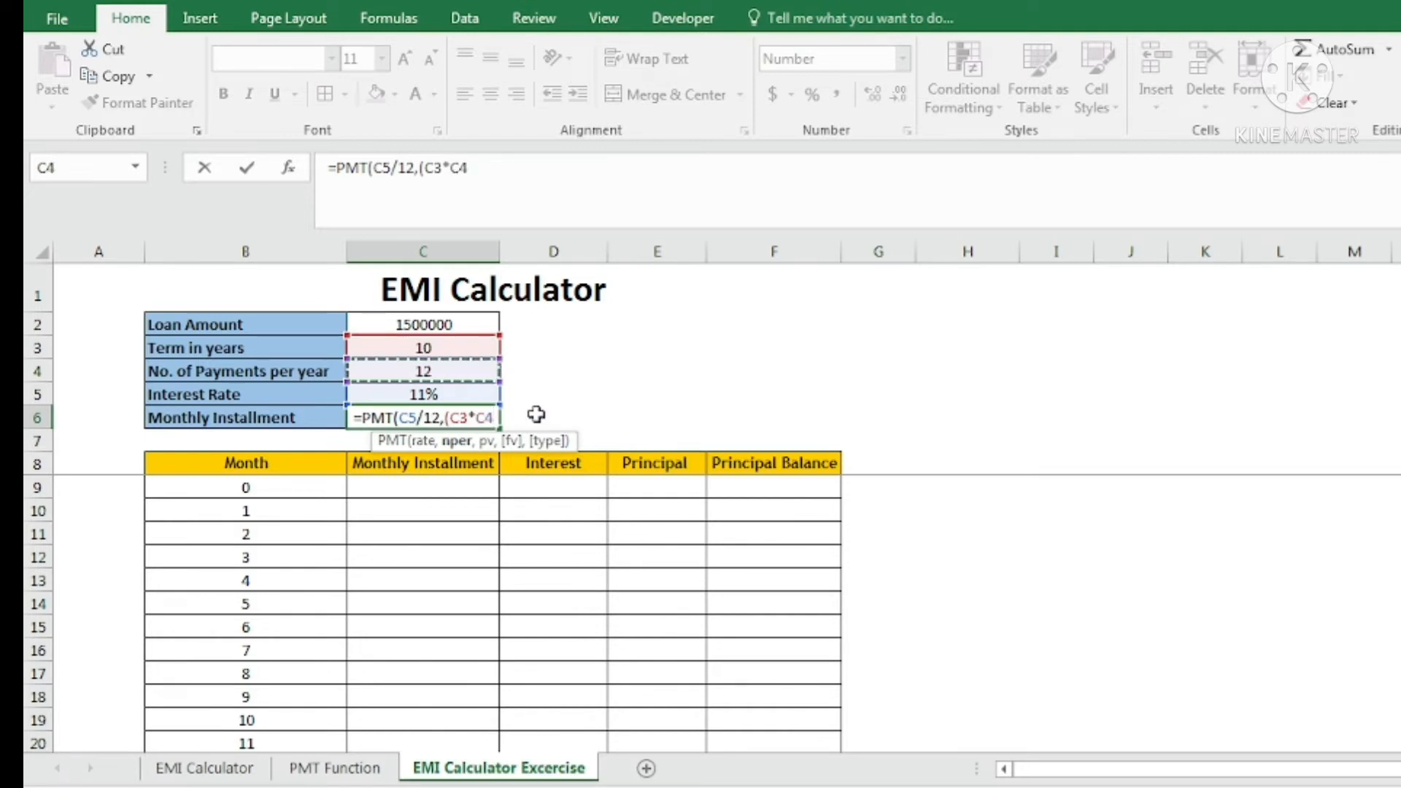
type(")")
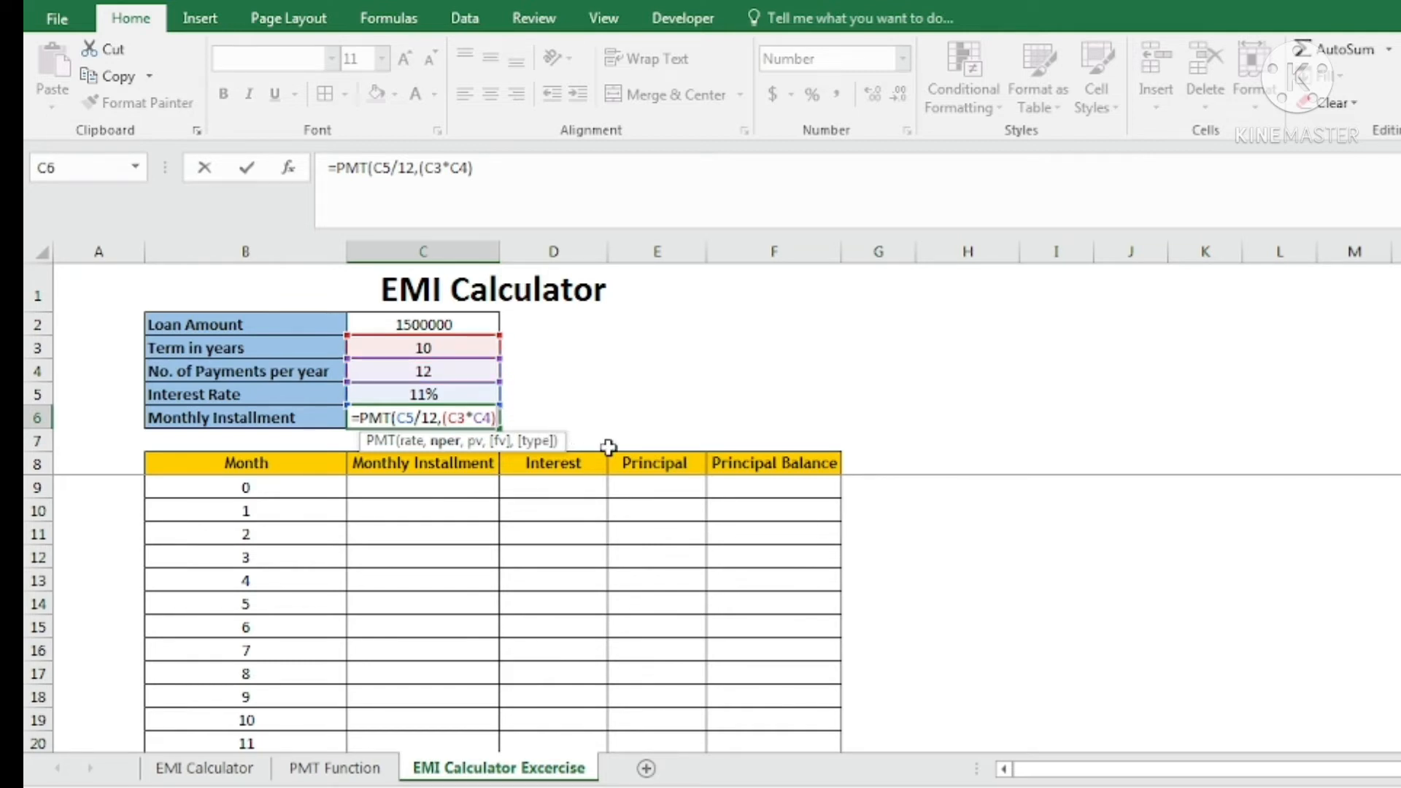
type(",")
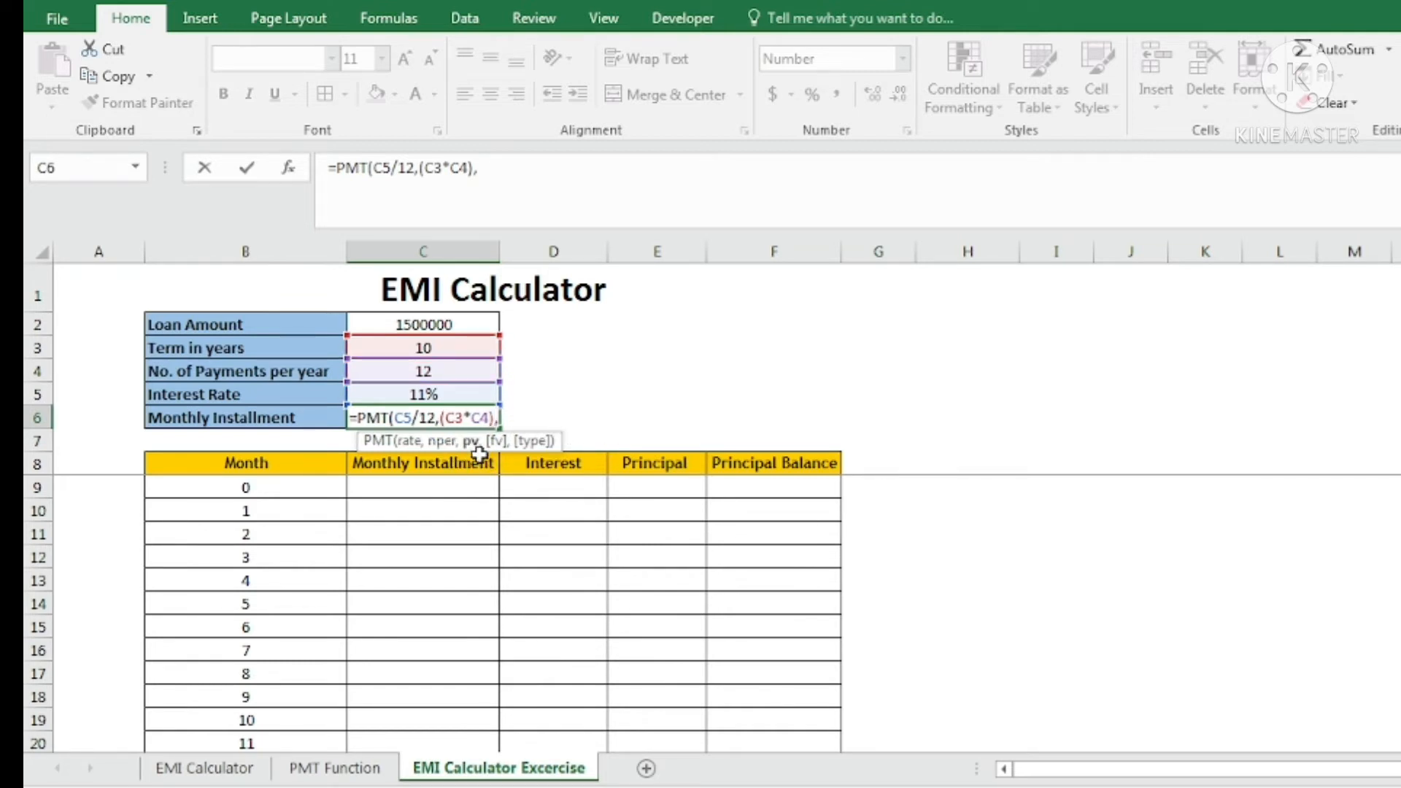
left_click(458, 325)
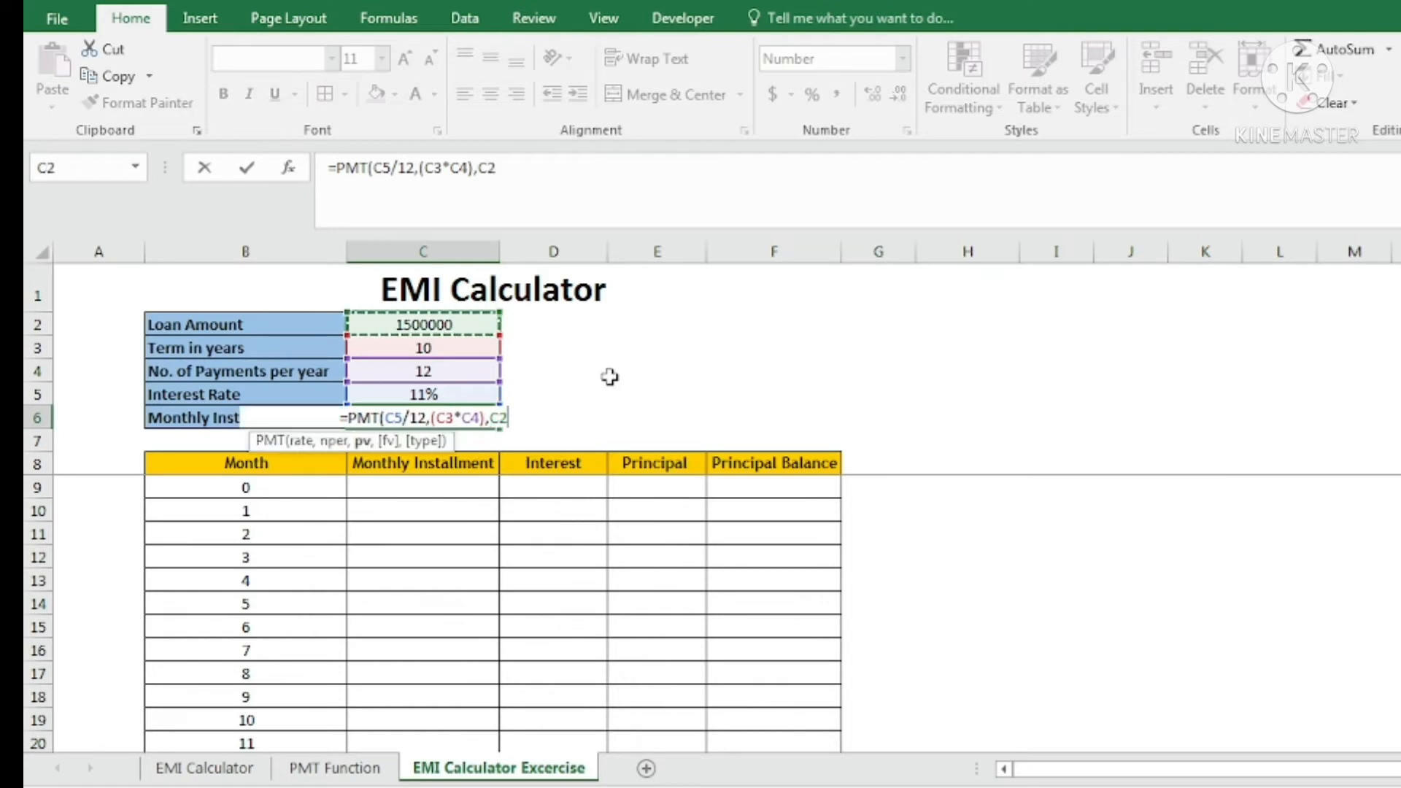
key("Return")
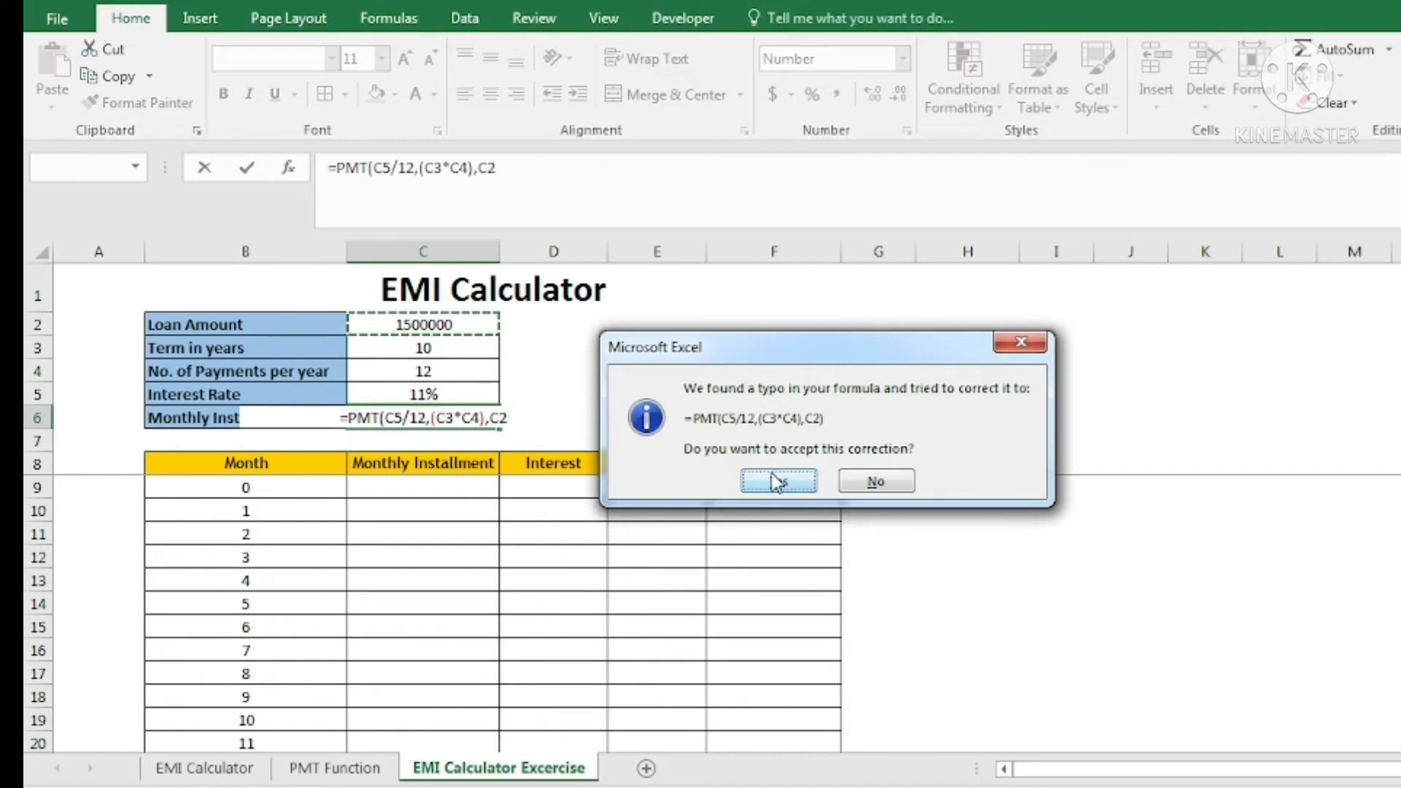
left_click(779, 482)
- Make the monthly installment in C6 positive by putting a minus sign before PMT in its formula
left_click(453, 417)
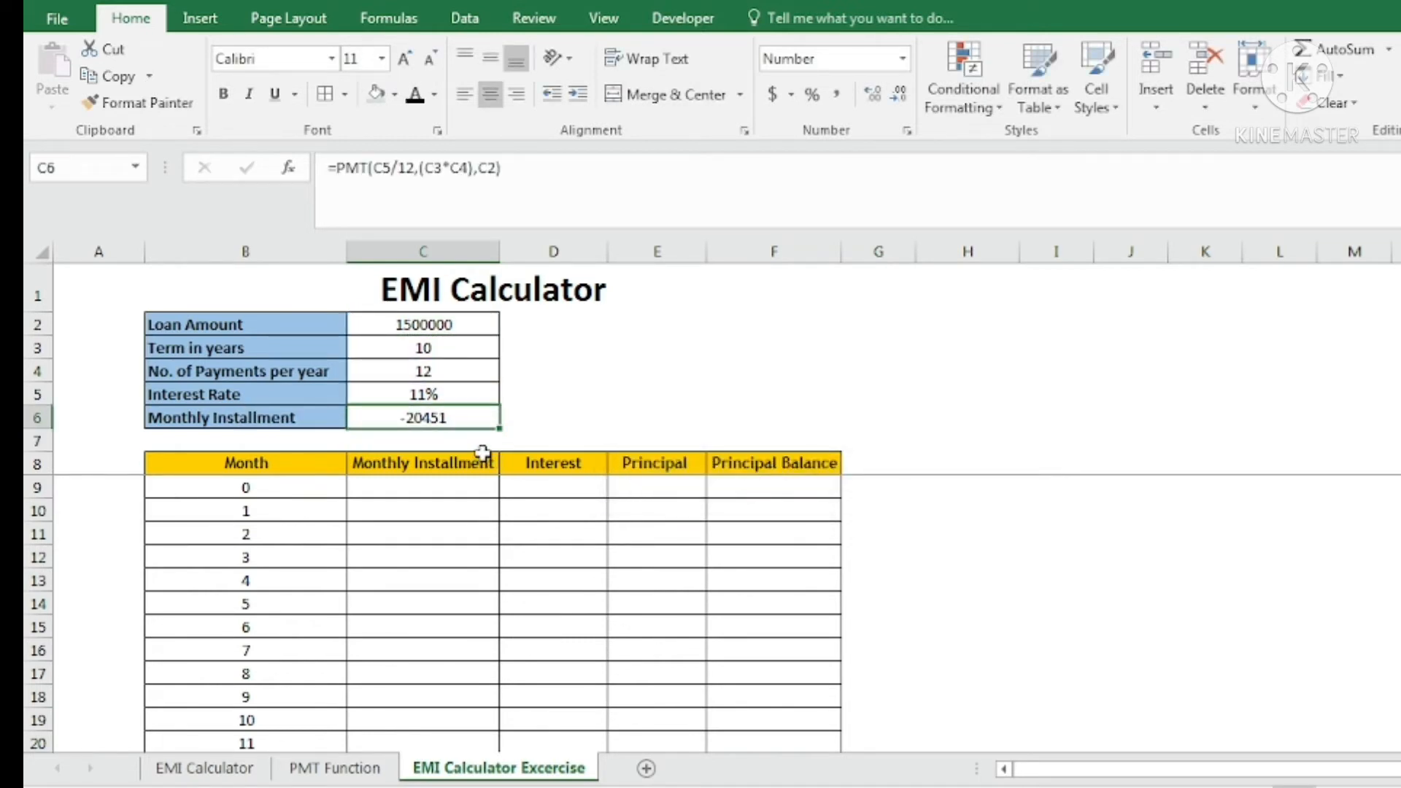
left_click(337, 168)
type("-")
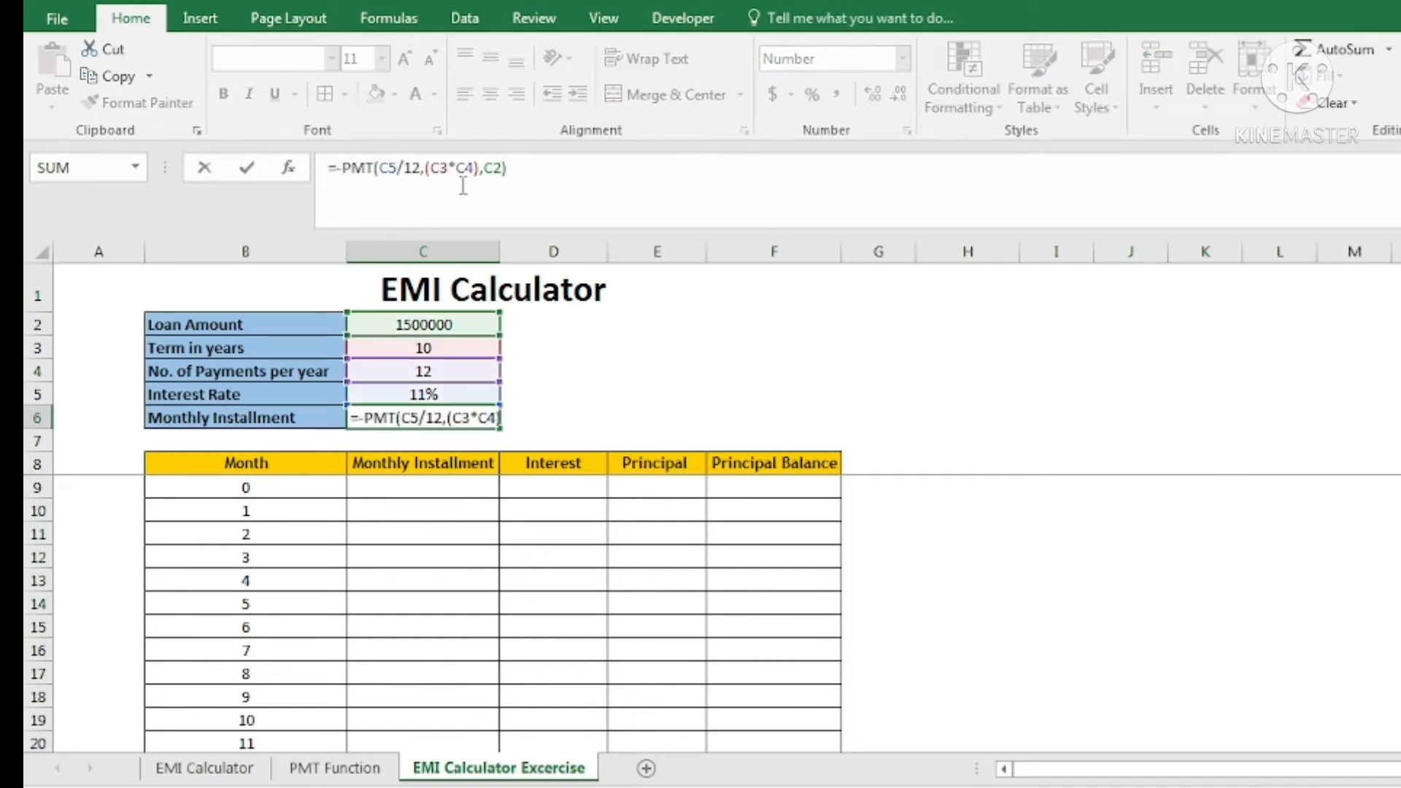
key("Return")
left_click(435, 422)
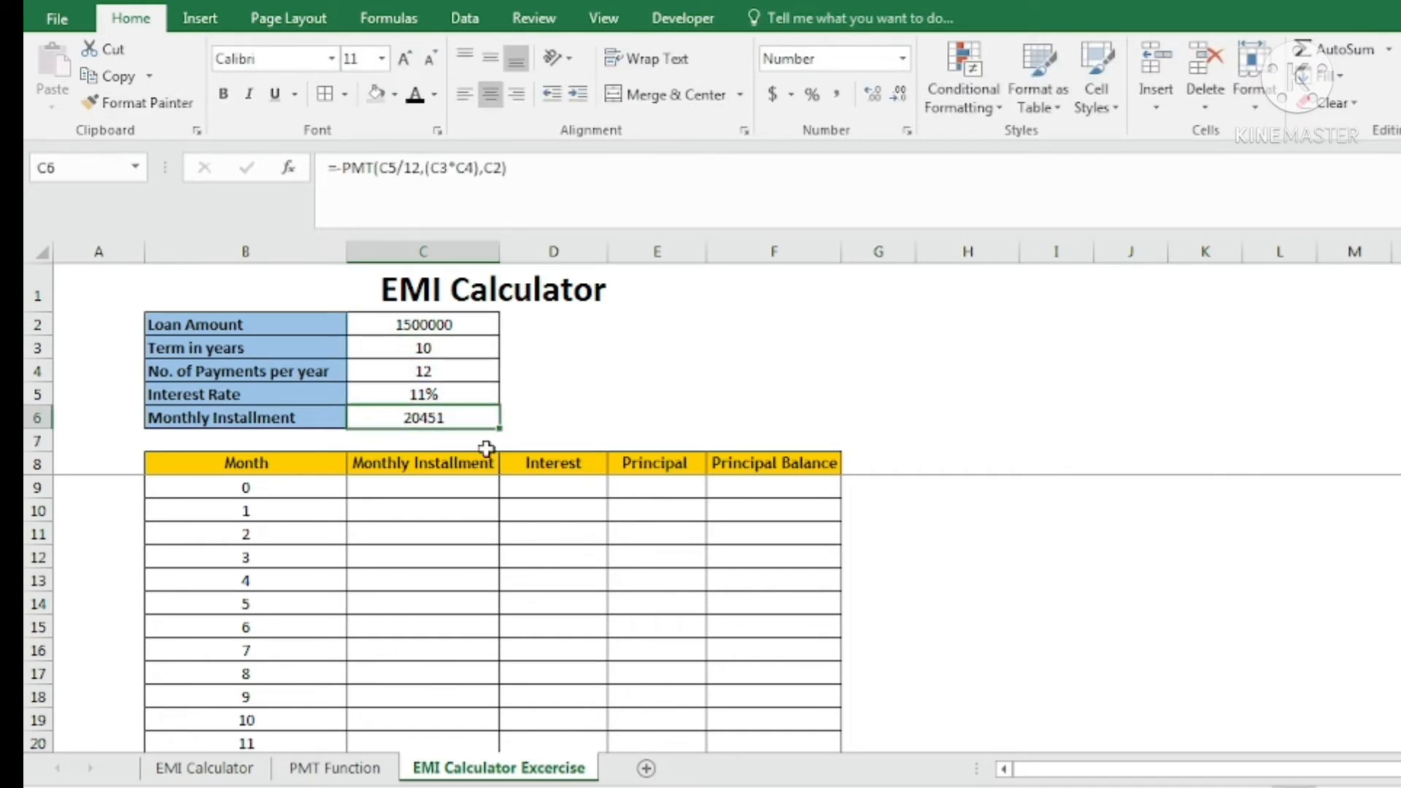
- Set the loan amount in C2 to 1000000
left_click(447, 325)
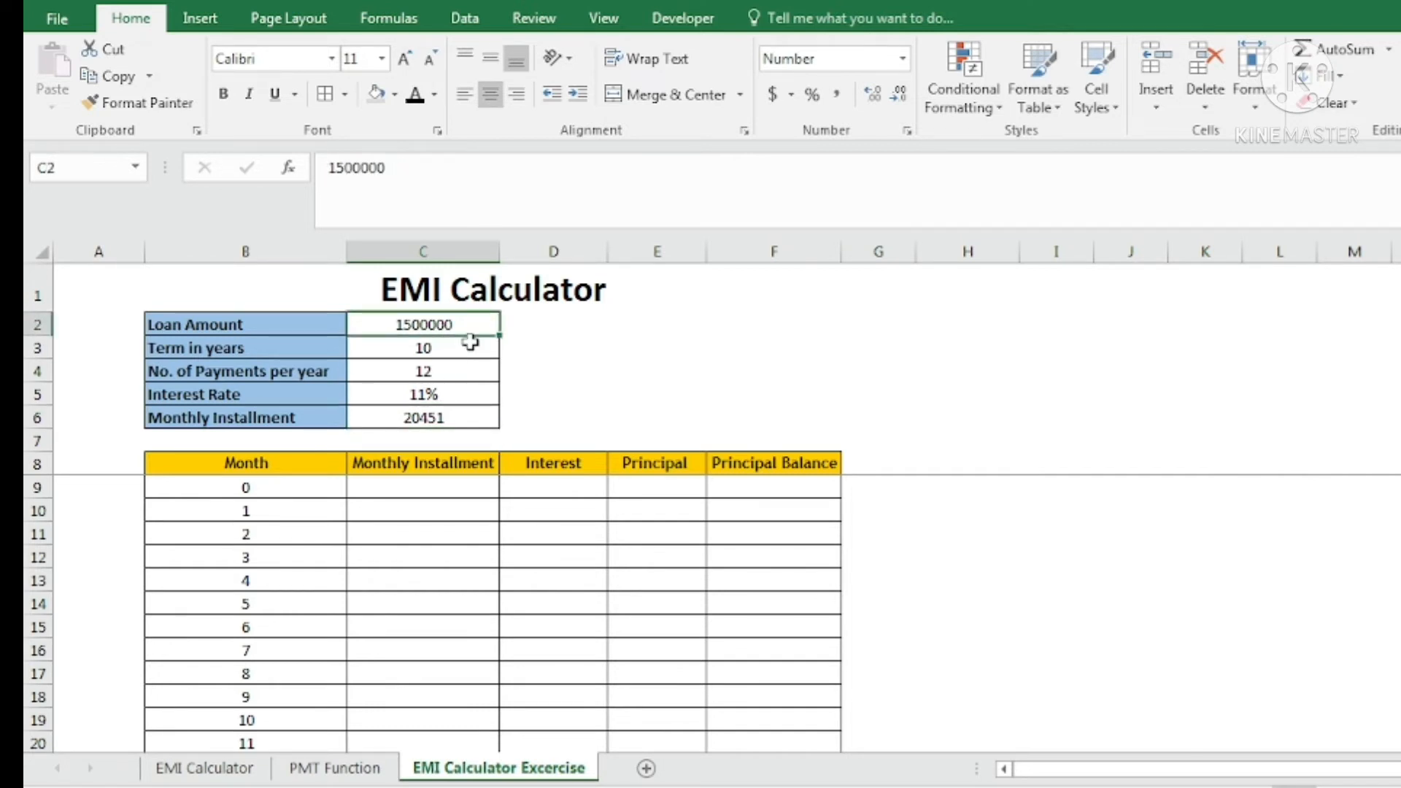
type("10")
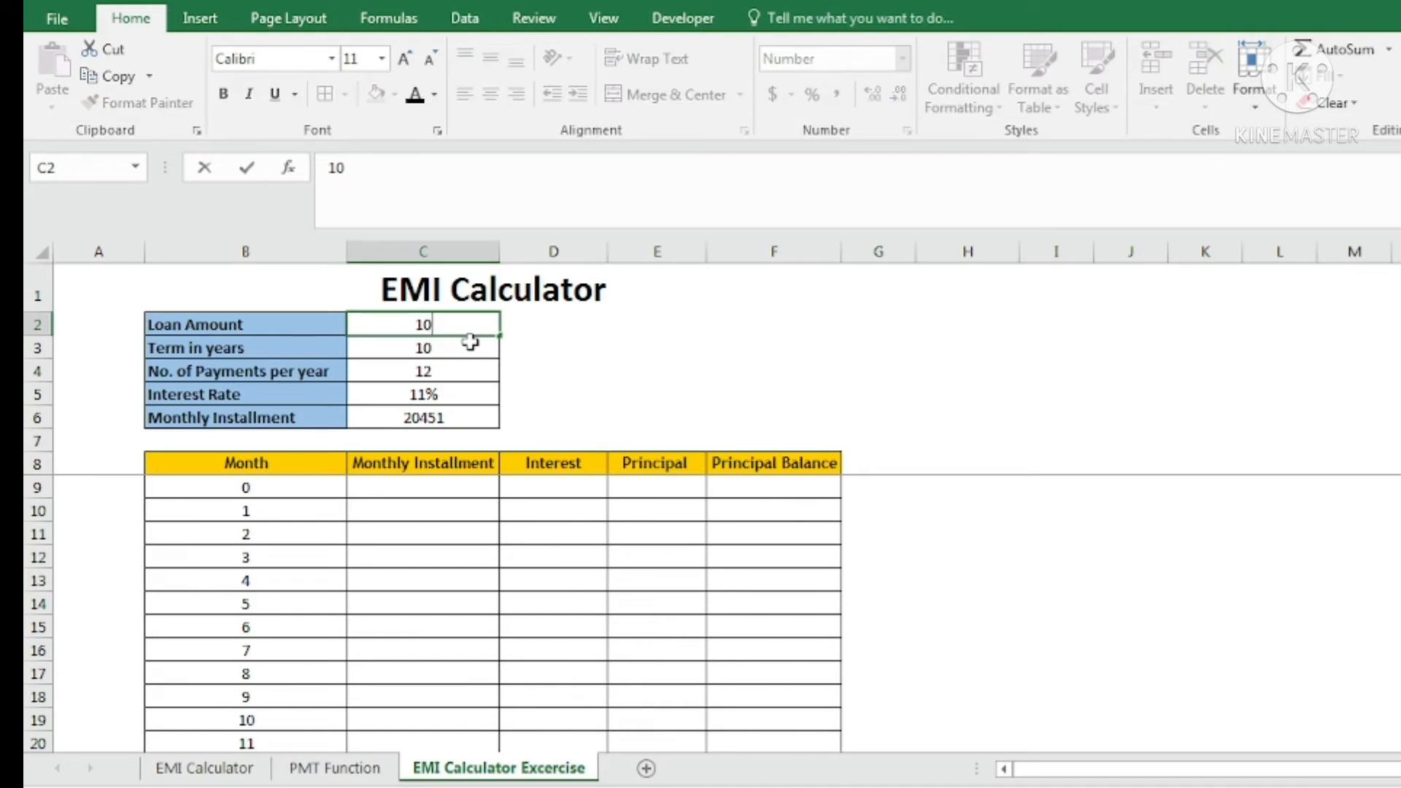
type("00000")
key("Return")
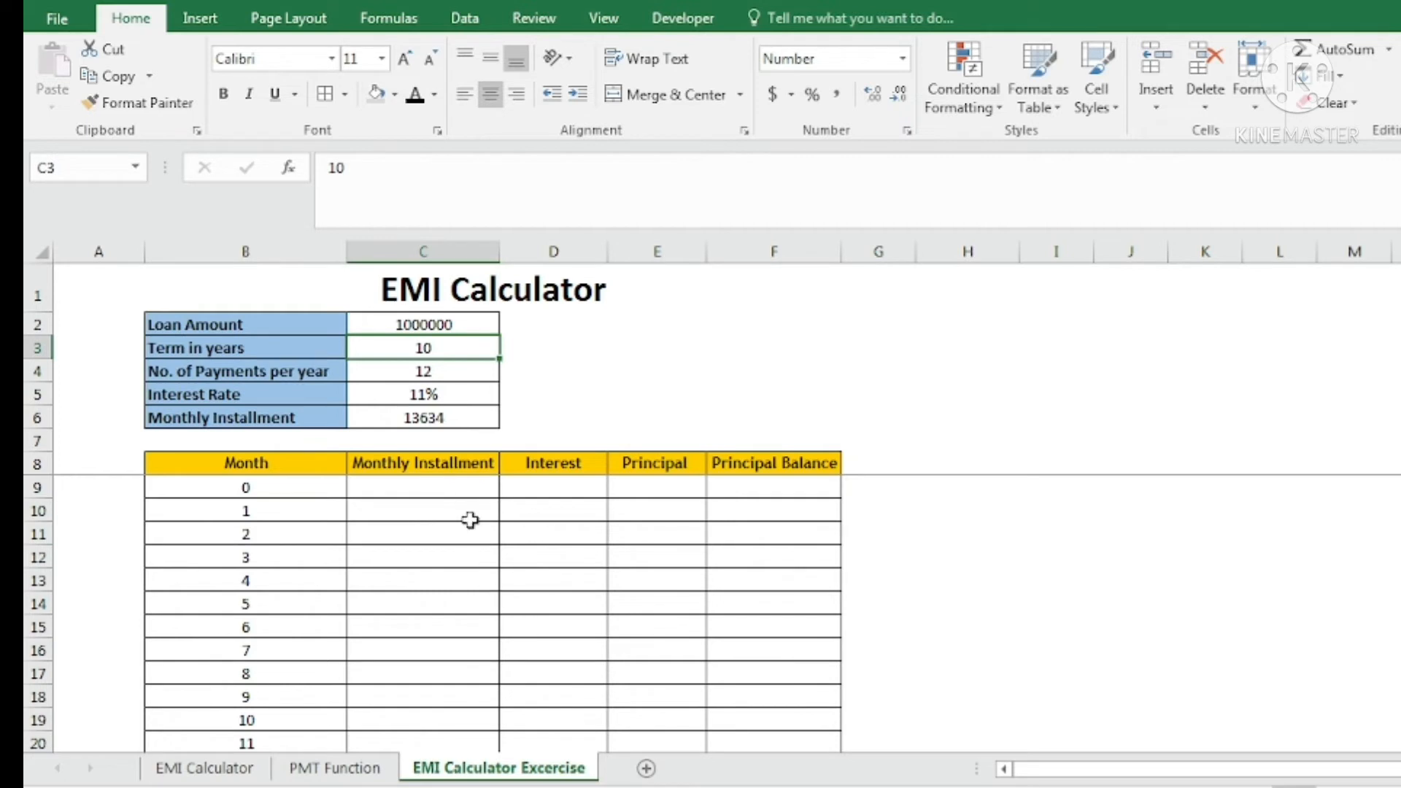
- Examine the empty Monthly Installment, Interest, Principal and Principal Balance columns of the repayment schedule, starting at month 0
key("Down")
key("Down")
key("Down")
key("Down")
key("Down")
key("Down")
key("Down")
key("Down")
key("Down")
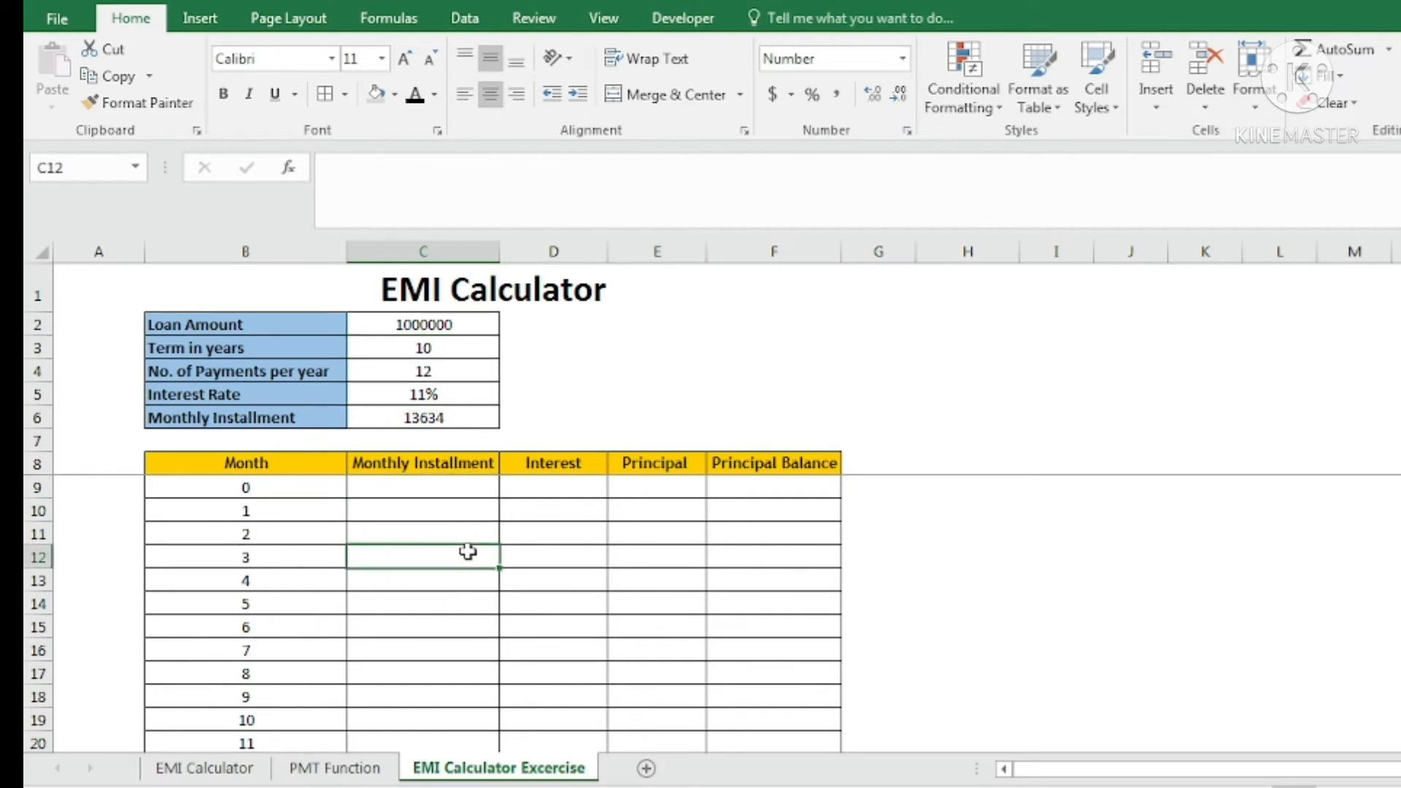
left_click(579, 490)
left_click(692, 490)
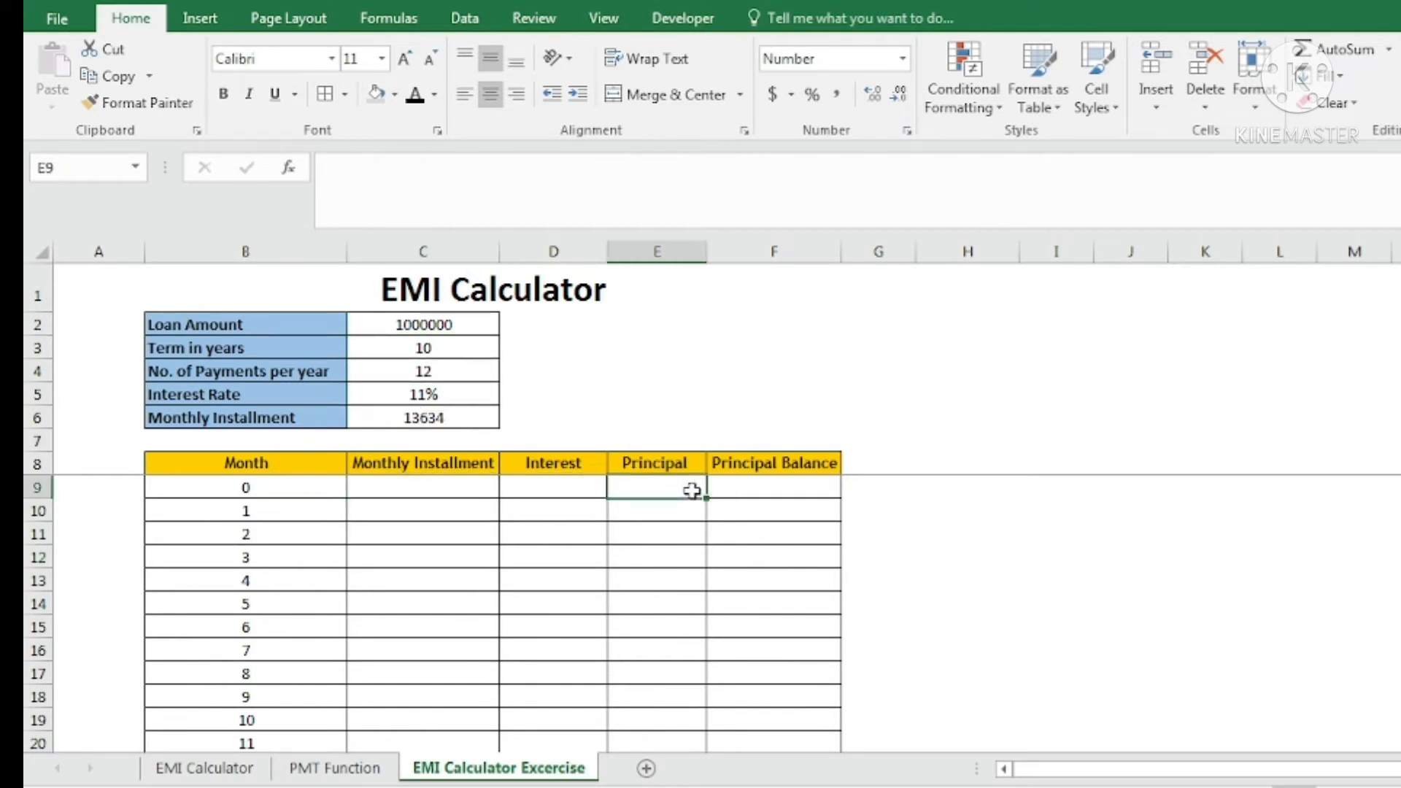
left_click(803, 492)
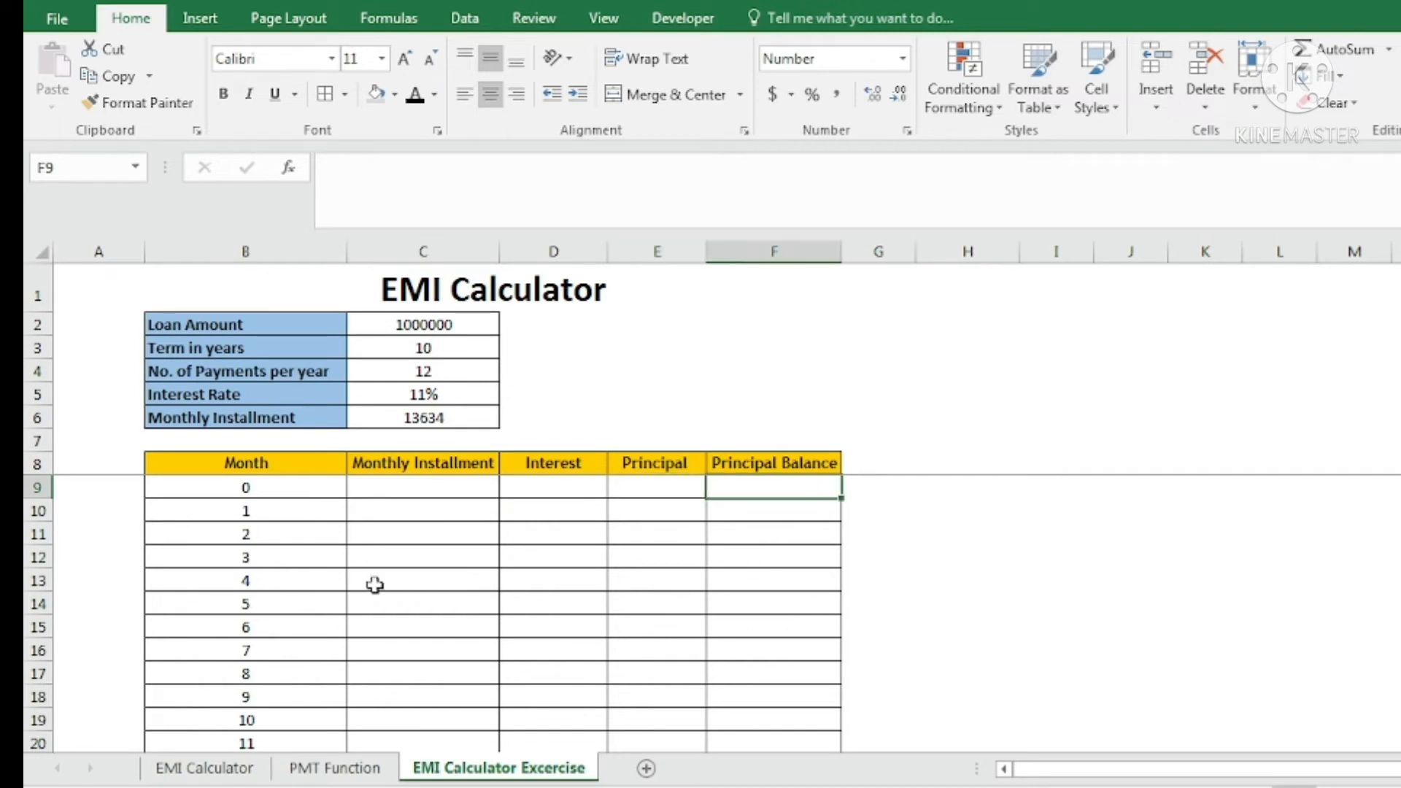
- Set the month 0 principal balance in F9 to the loan amount with the absolute reference =$C$2
left_click(257, 489)
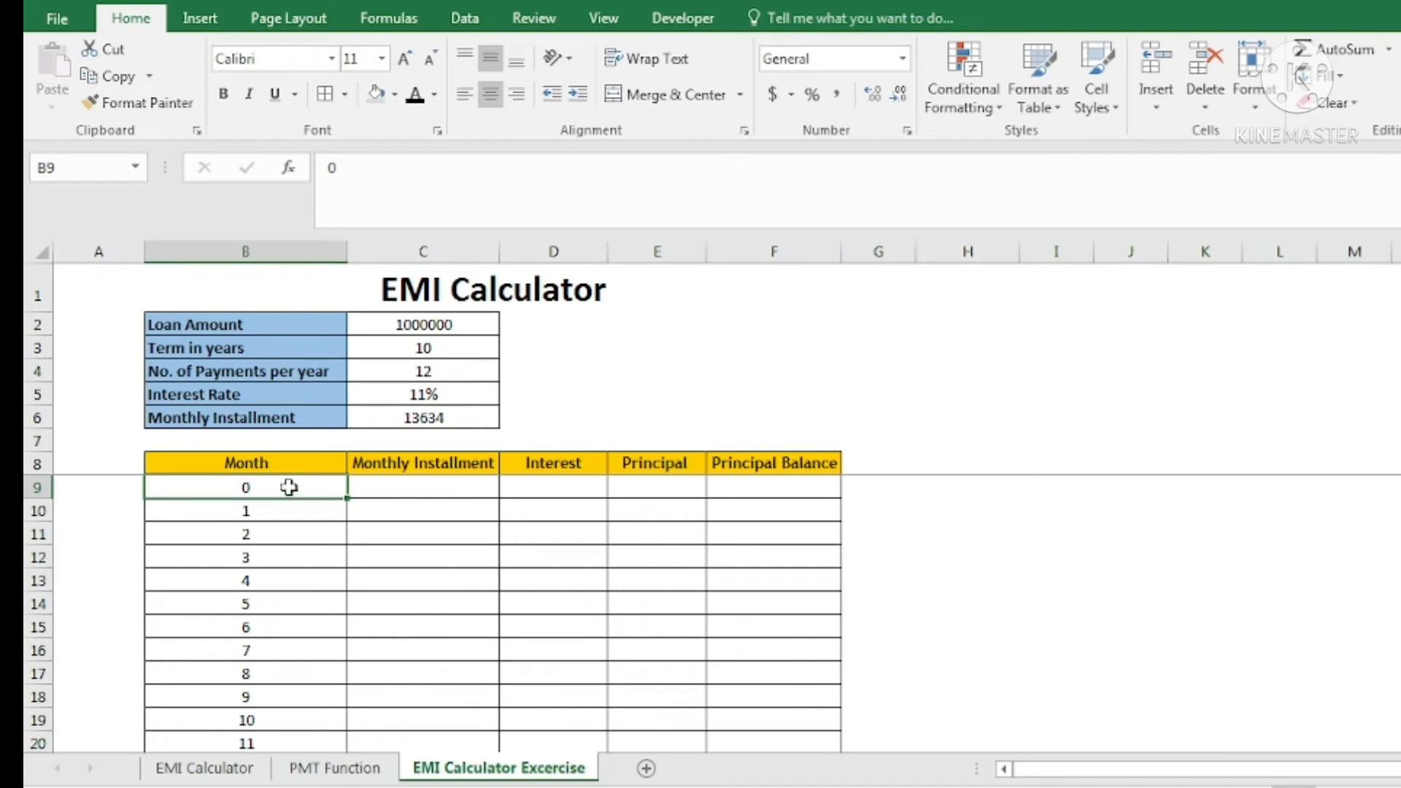
scroll(284, 593, "down", 20)
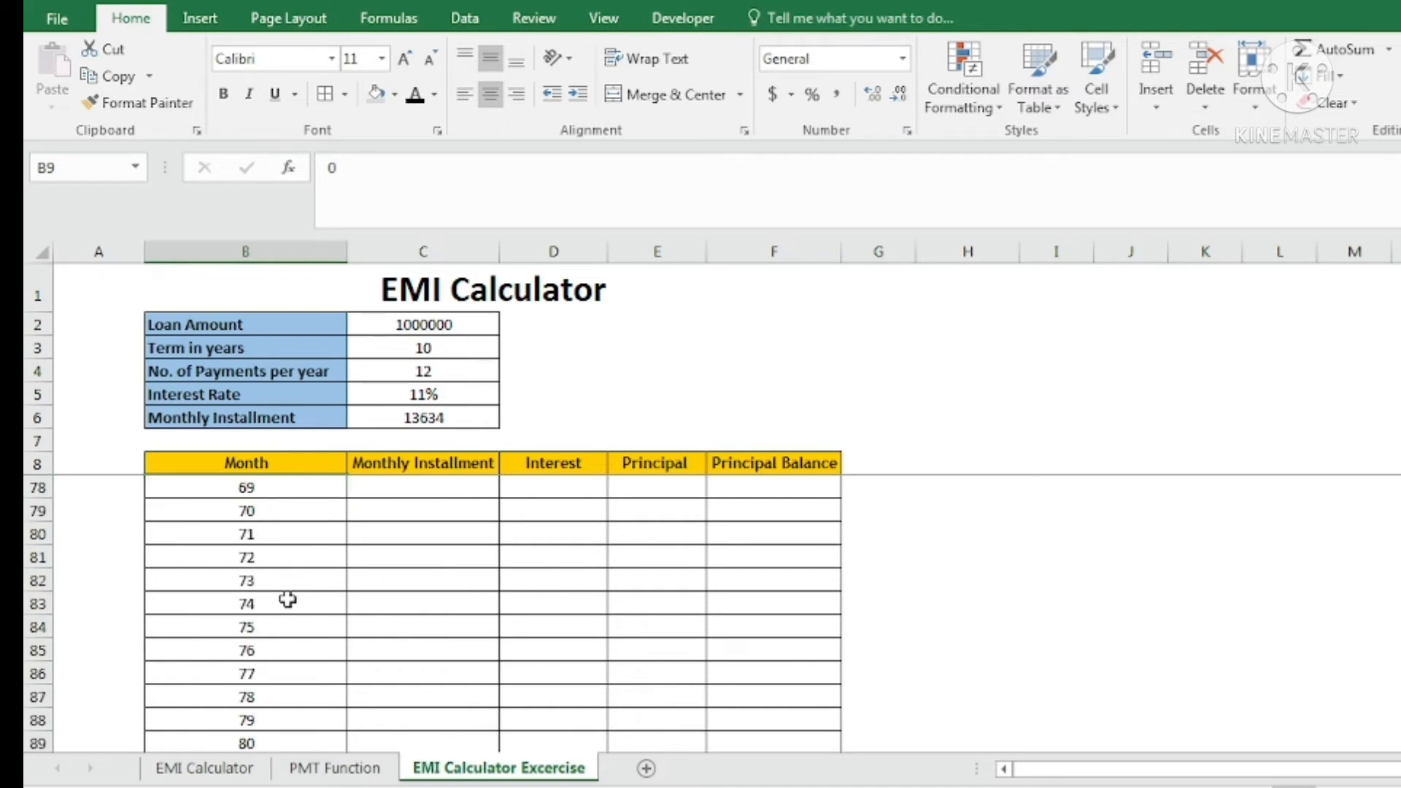
scroll(286, 600, "up", 20)
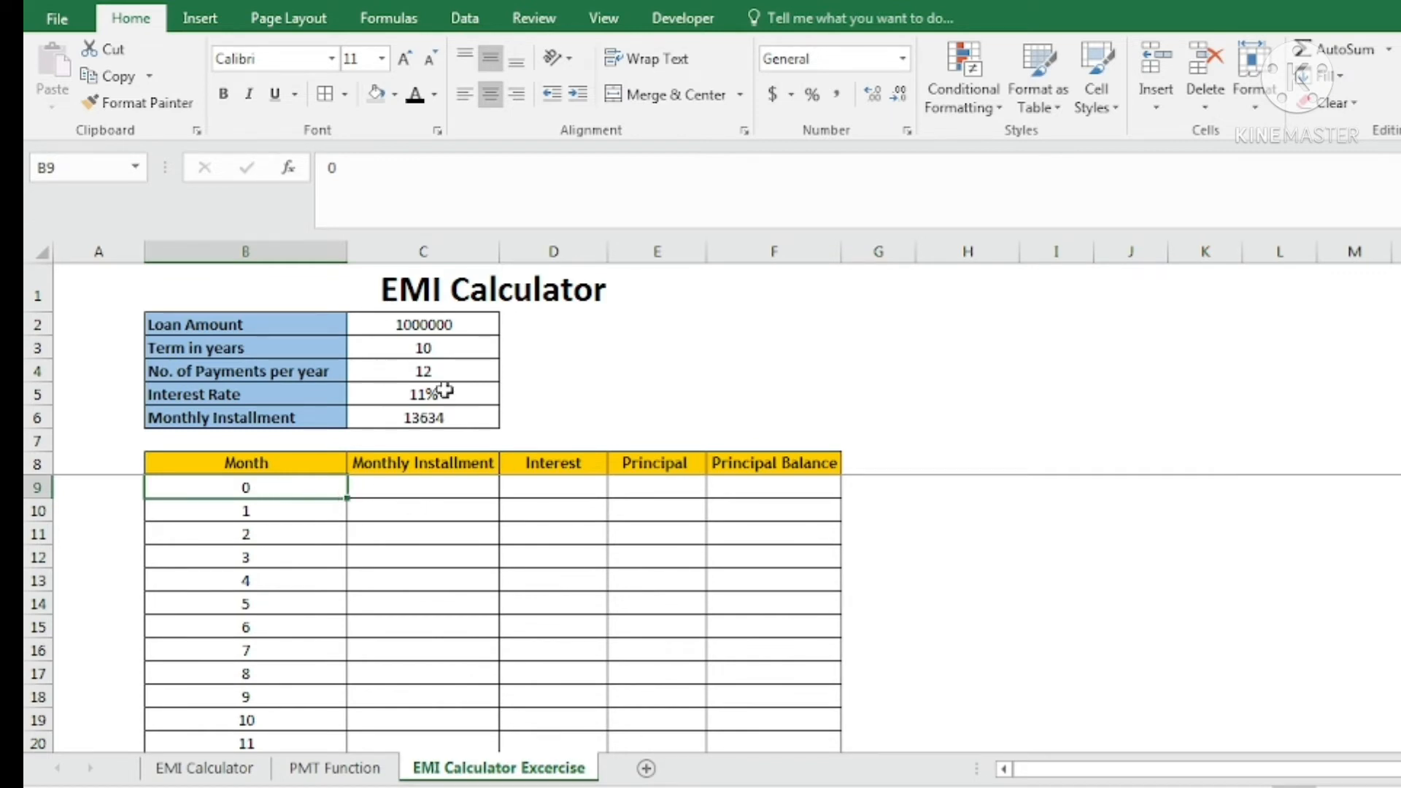
left_click(764, 491)
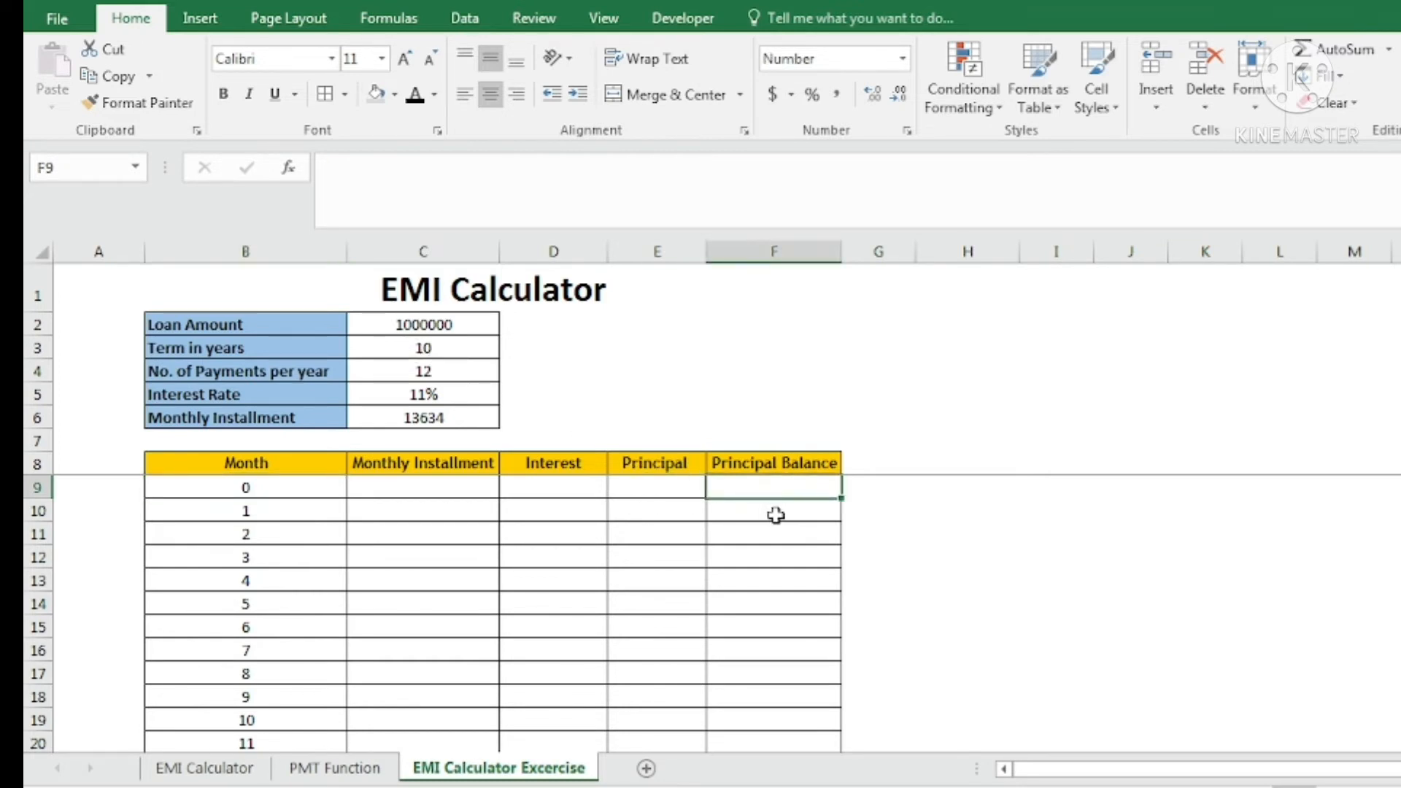
type("=")
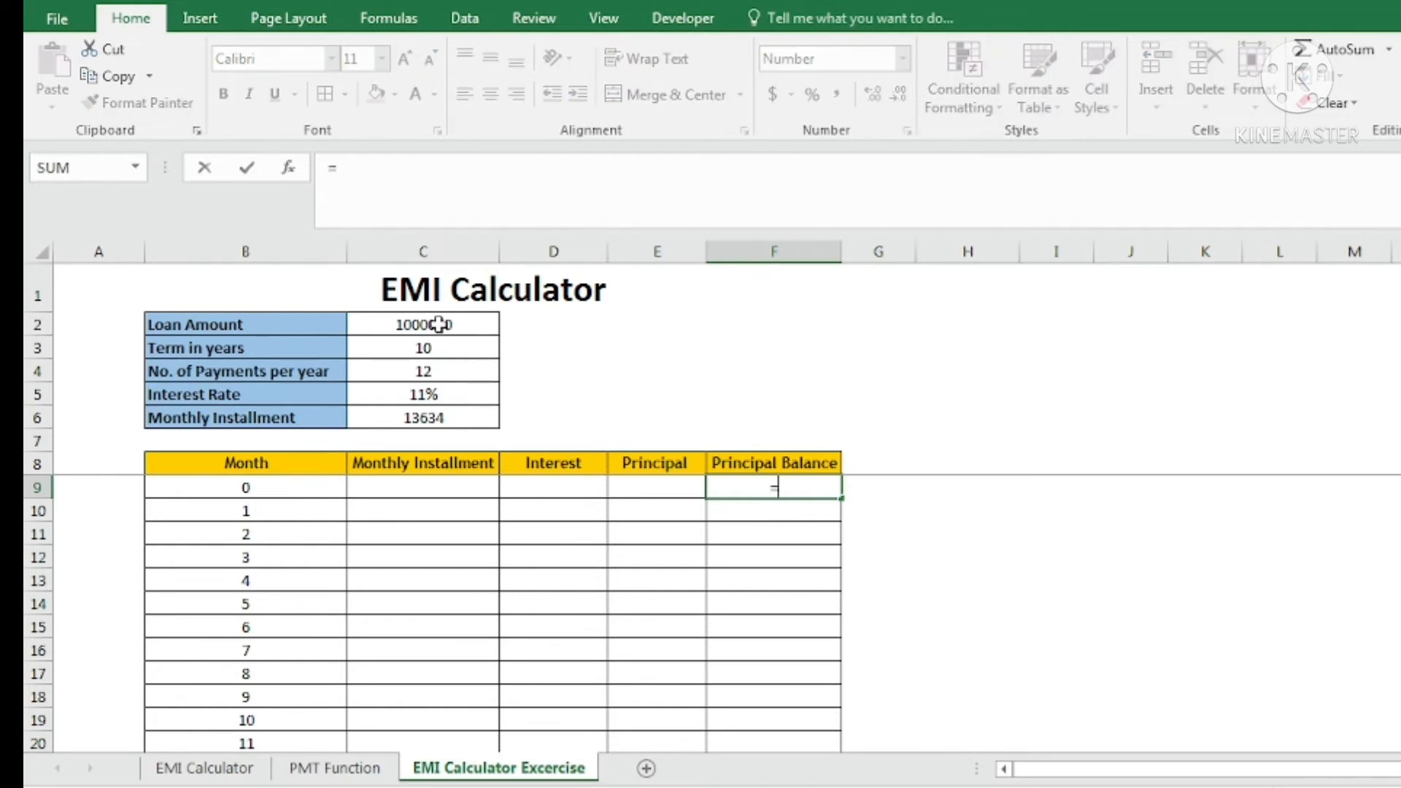
left_click(438, 324)
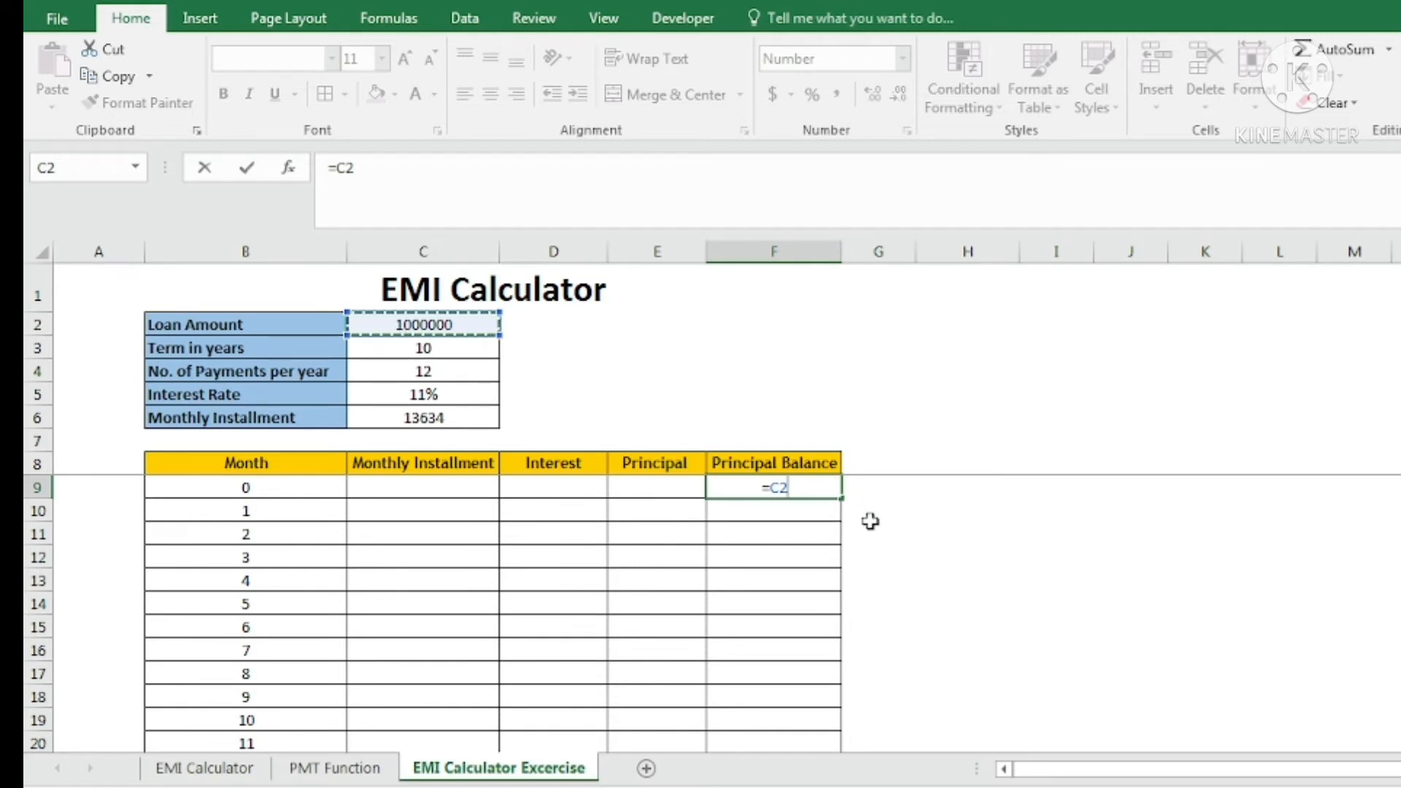
key("F4")
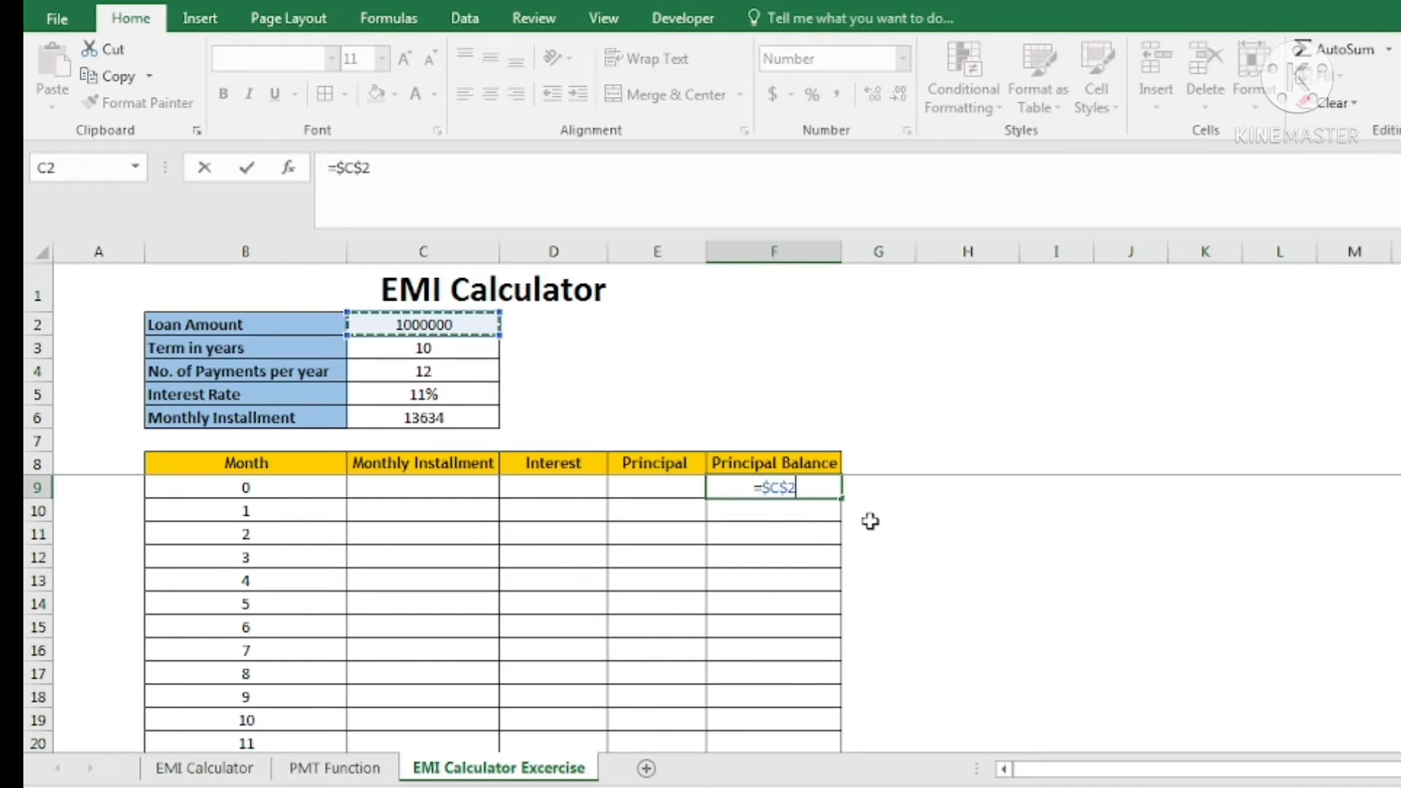
key("Return")
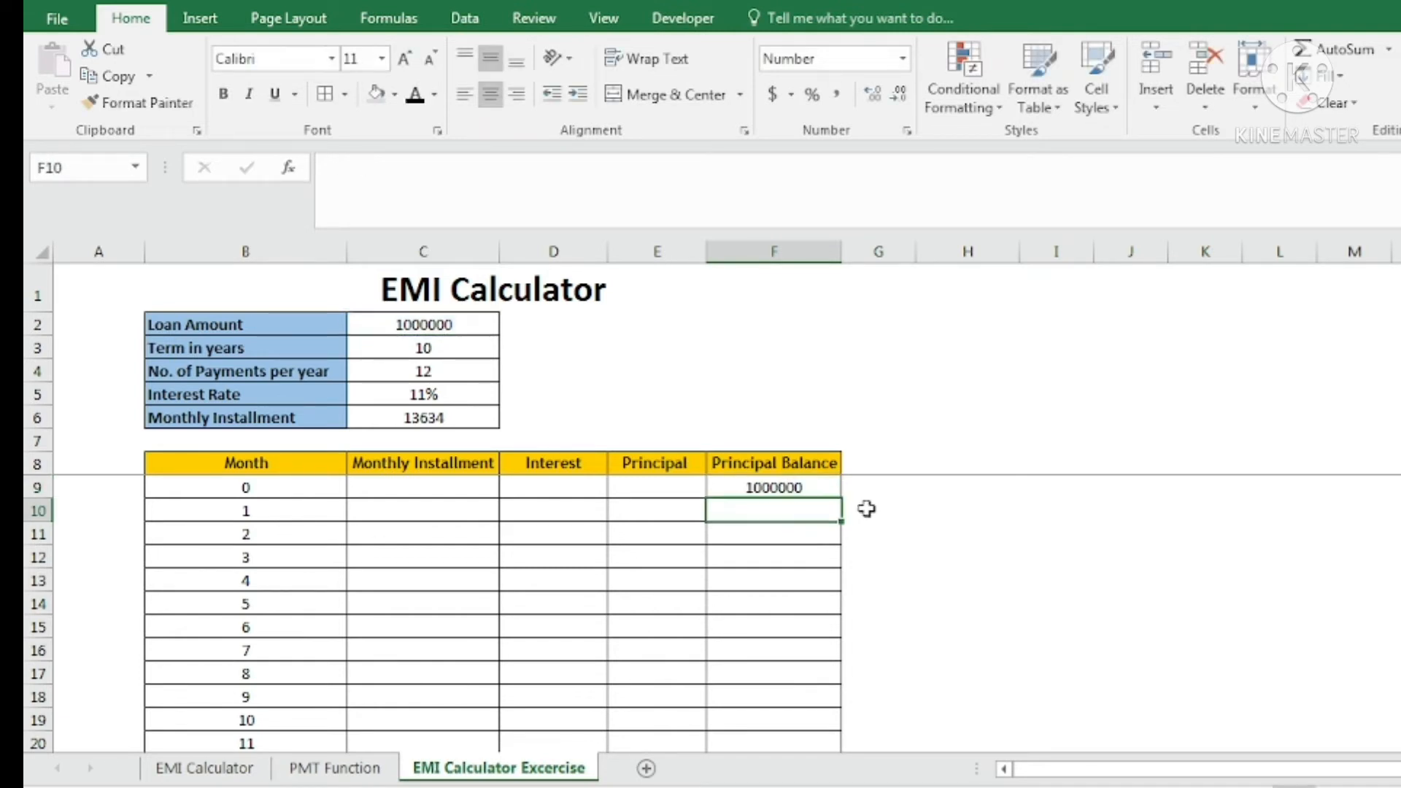
- Link the month 1 monthly installment in C10 to the calculated installment with the formula =C6
left_click(372, 512)
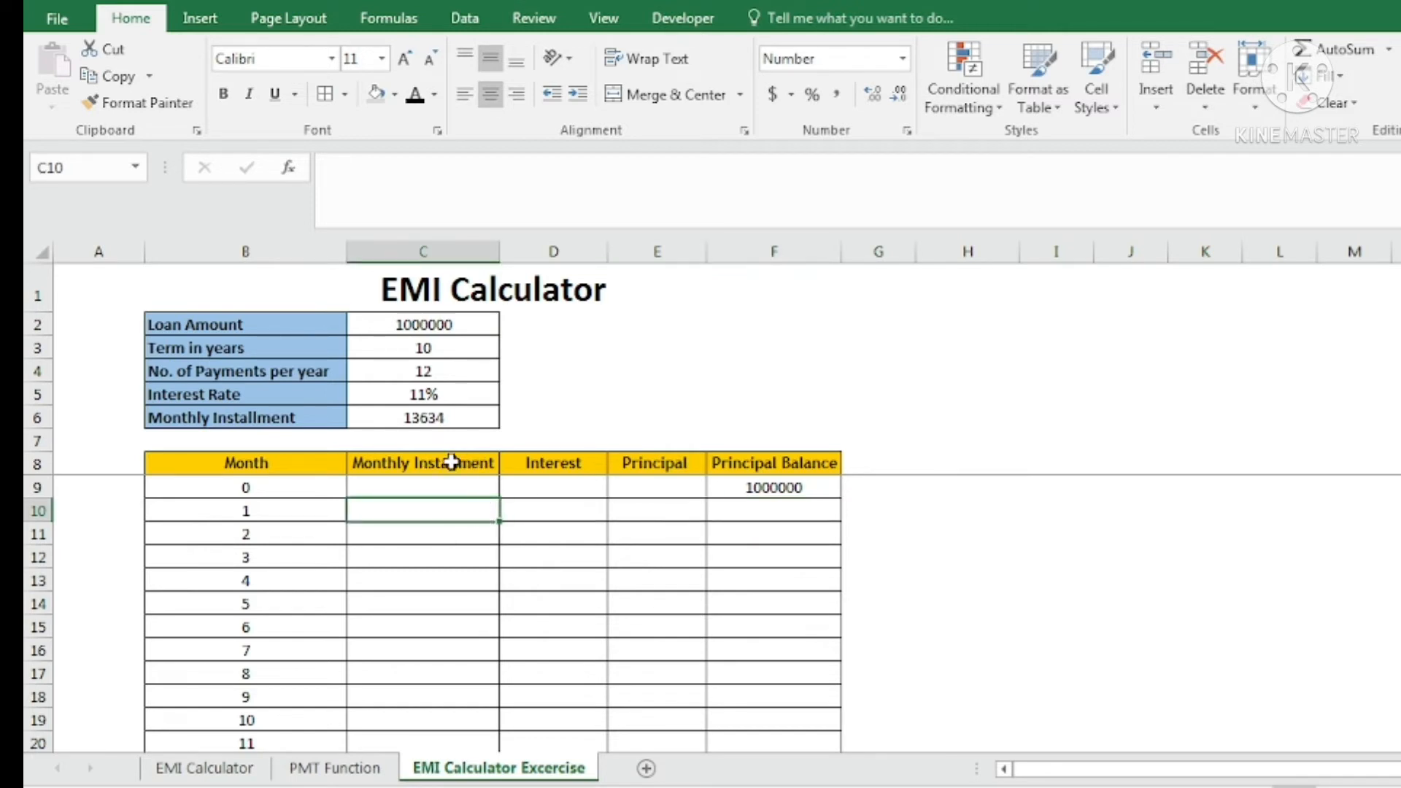
left_click(444, 421)
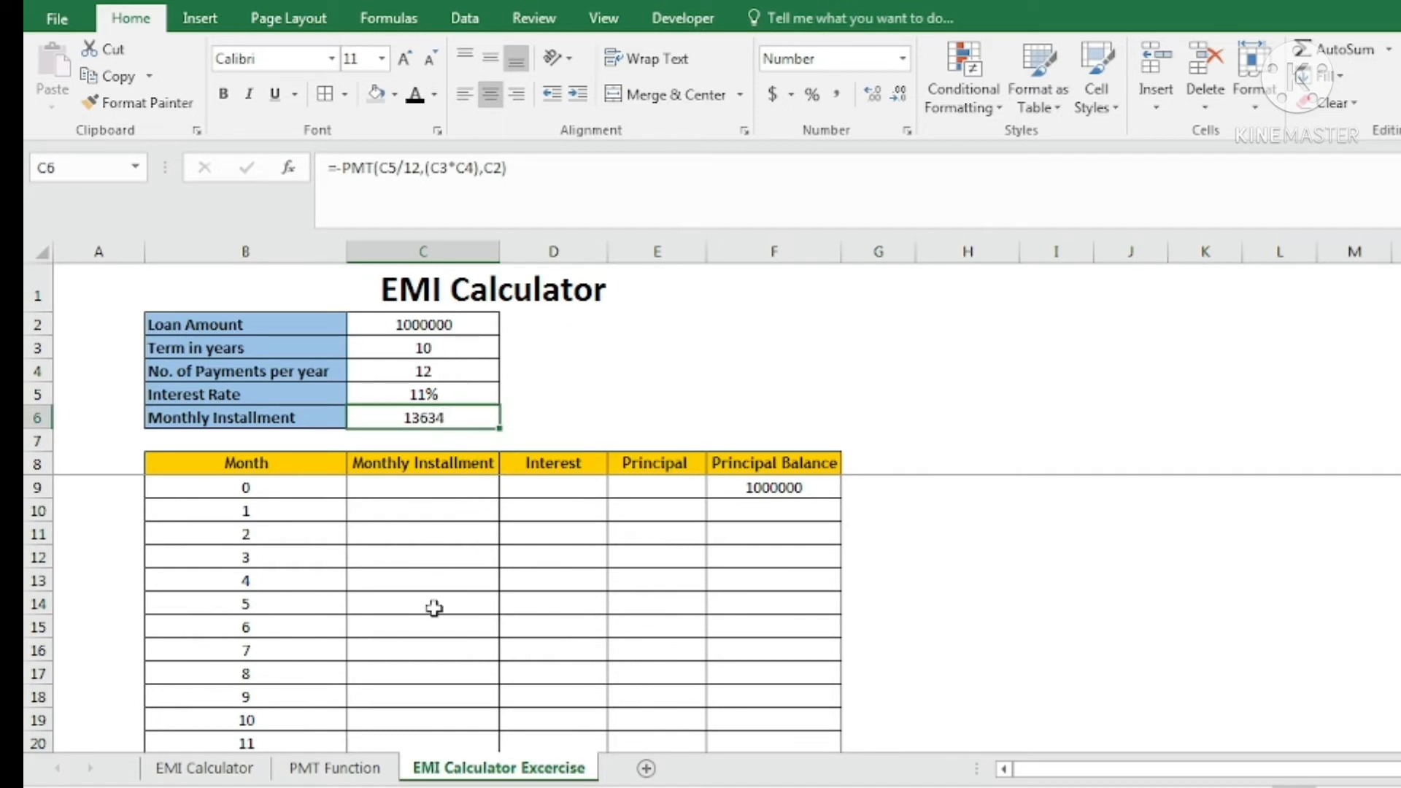
left_click(429, 506)
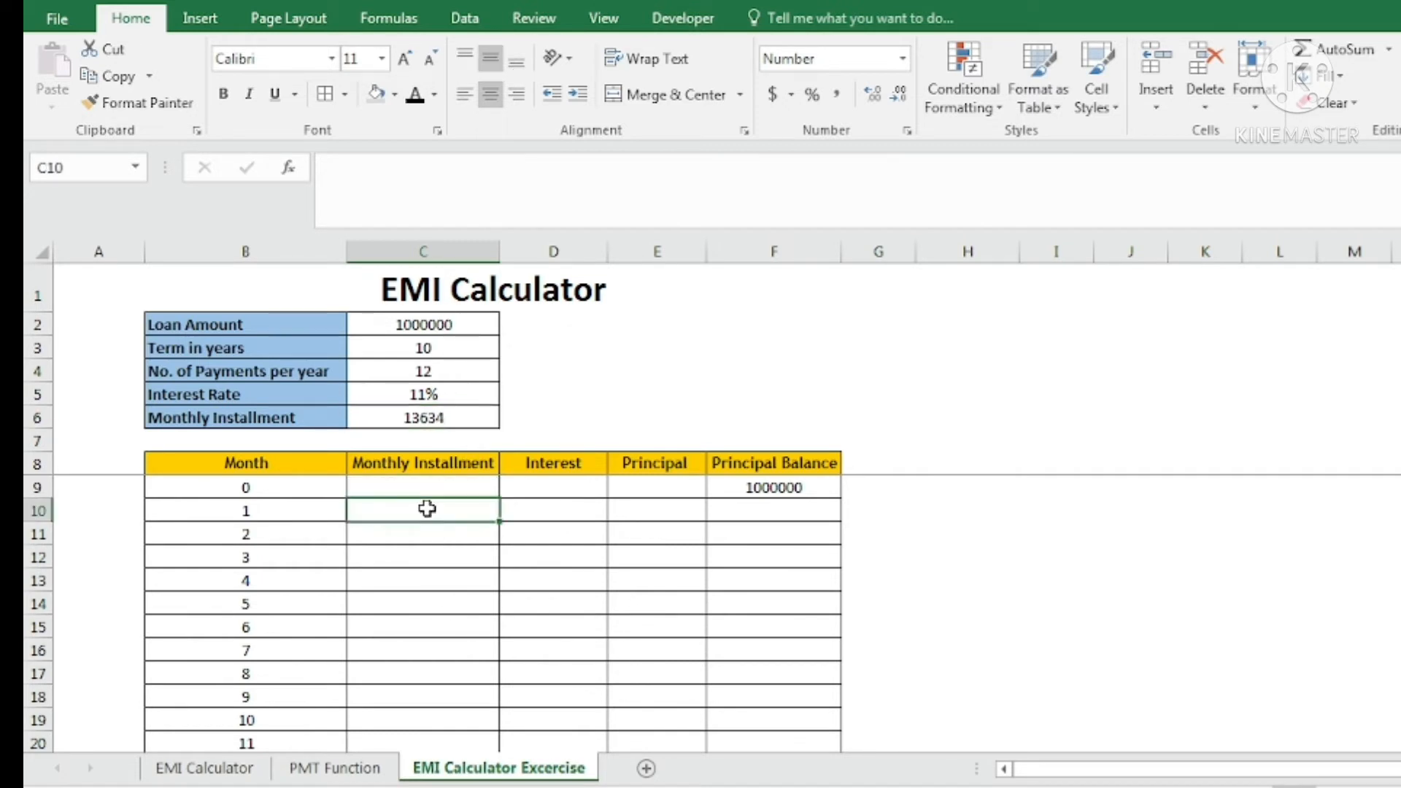
left_click(428, 423)
left_click(426, 505)
scroll(442, 549, "down", 6)
scroll(442, 549, "down", 8)
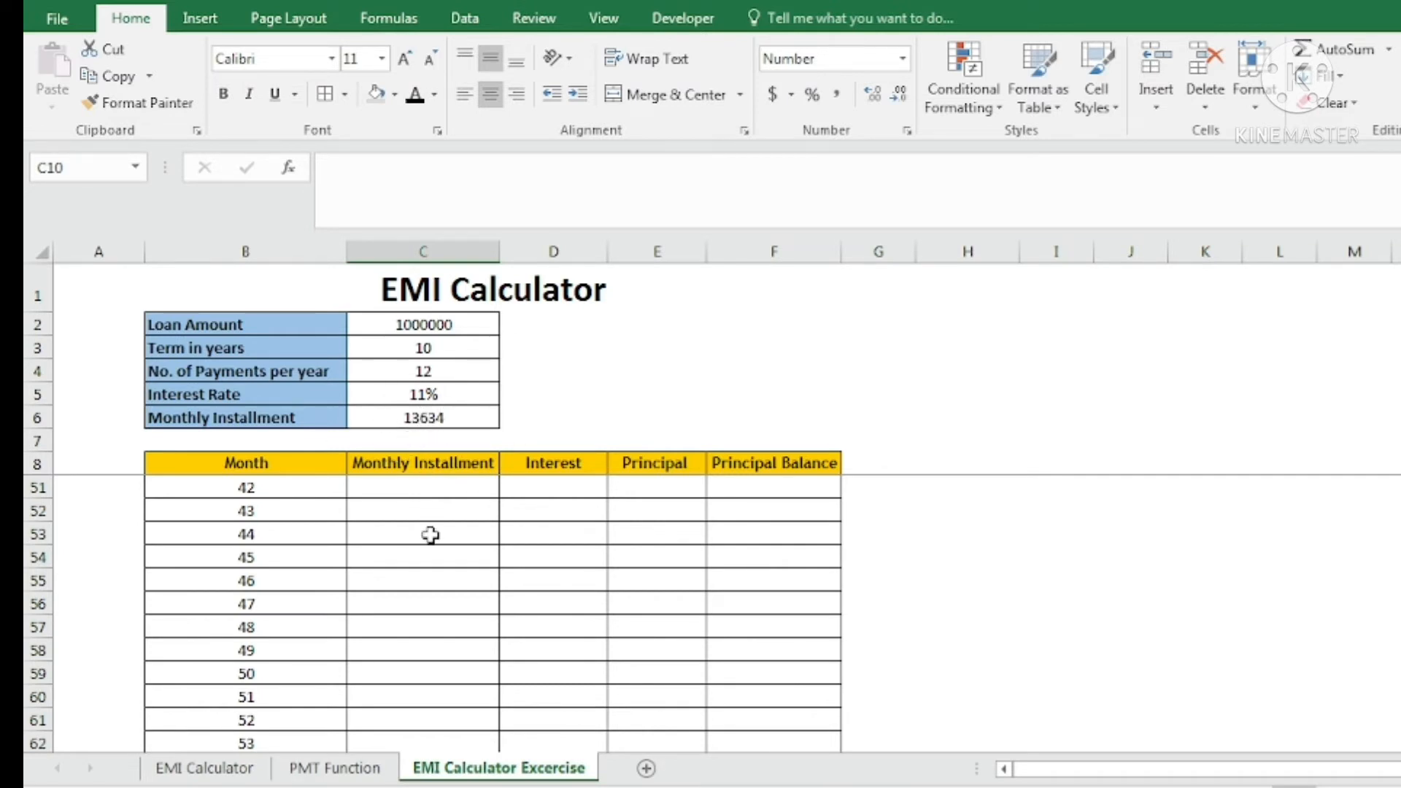
scroll(434, 547, "up", 14)
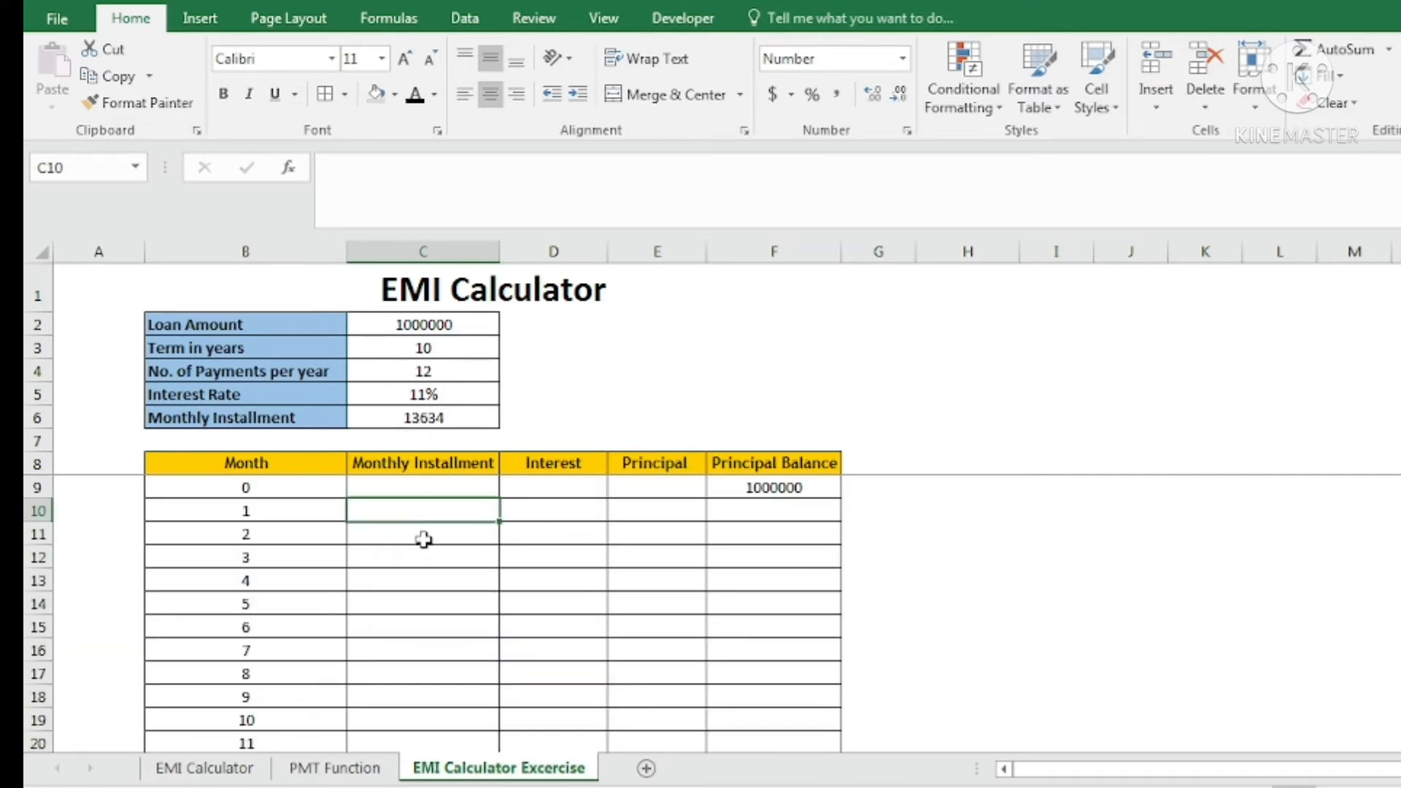
type("=")
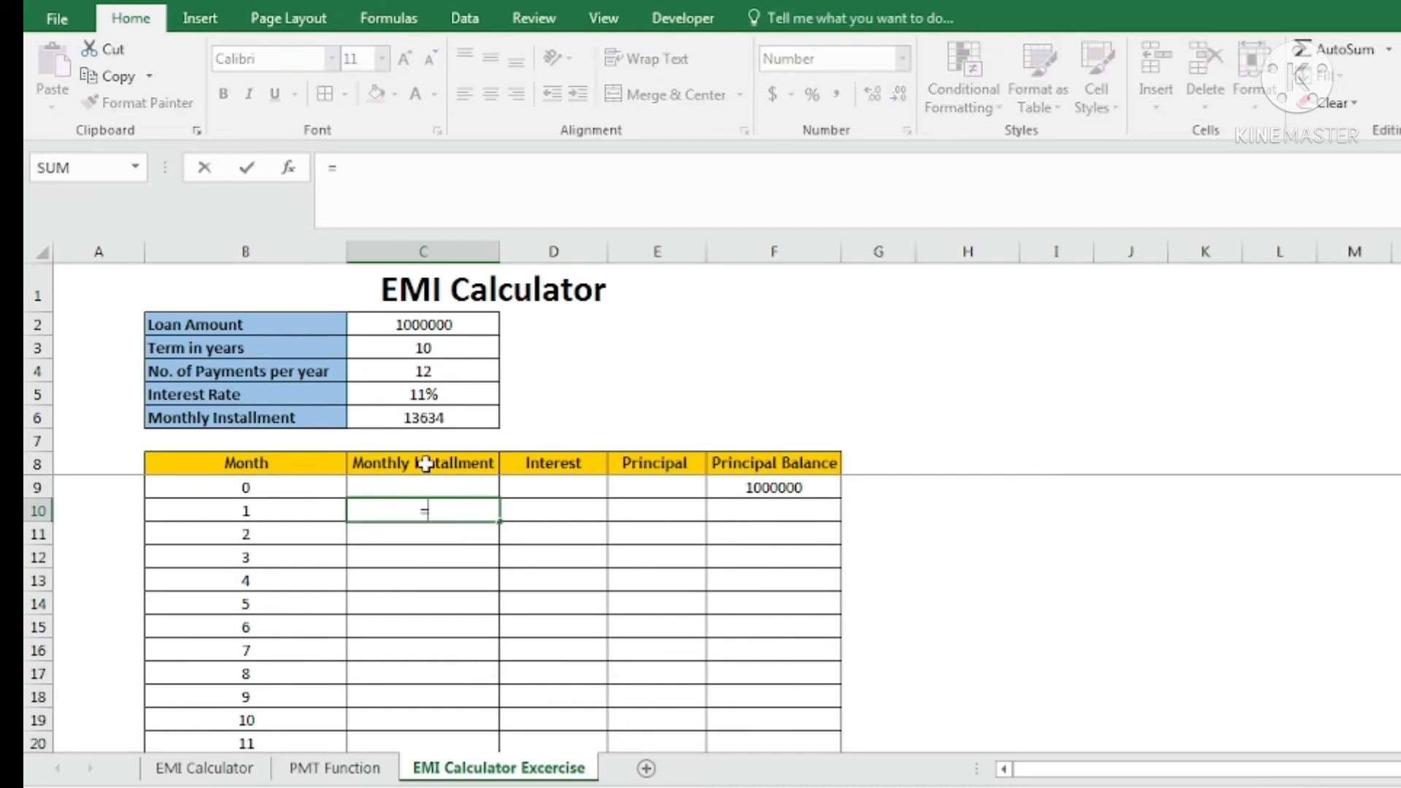
left_click(463, 419)
key("Return")
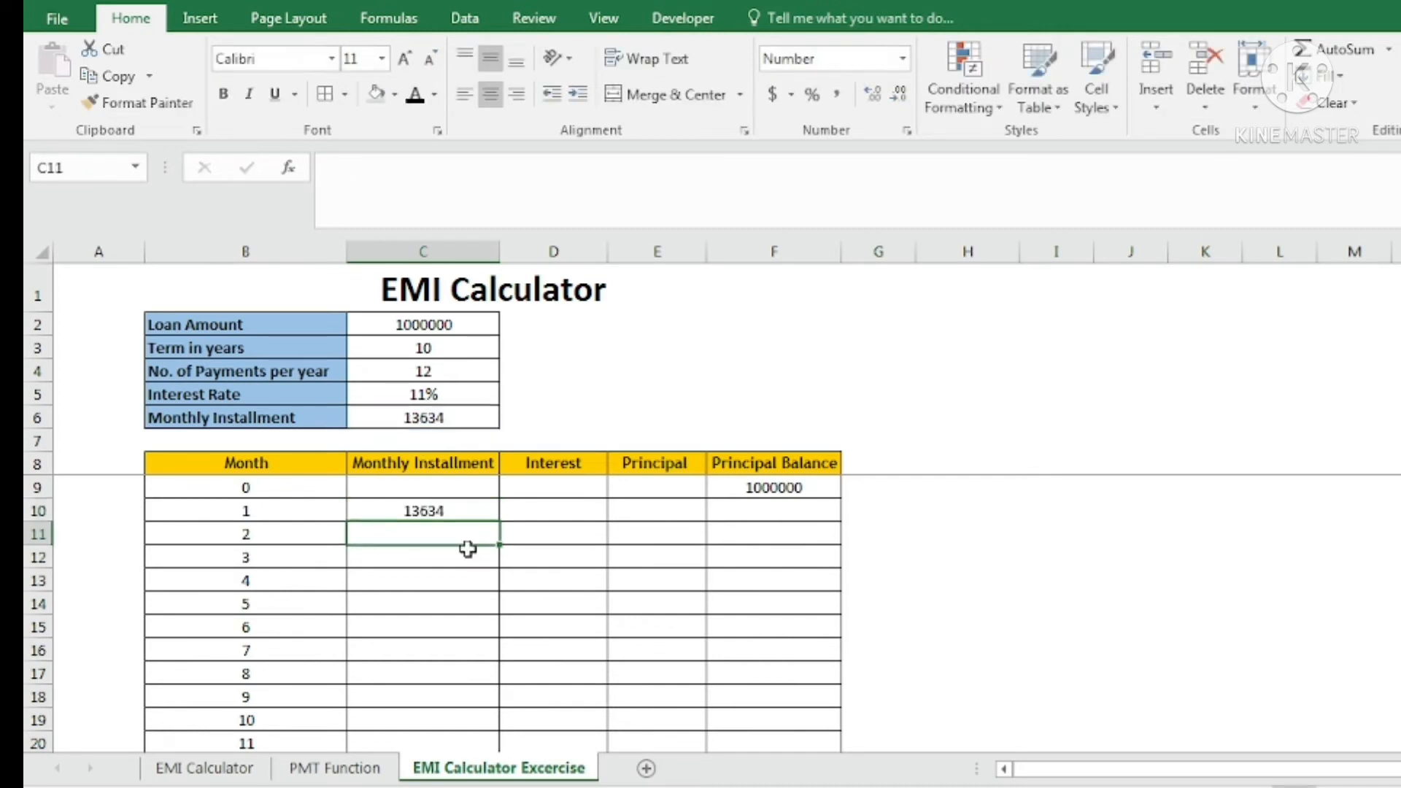
- Replace the formula in C10 with an IF function whose logical test is B10>($C$4*$C$3)
left_click(436, 512)
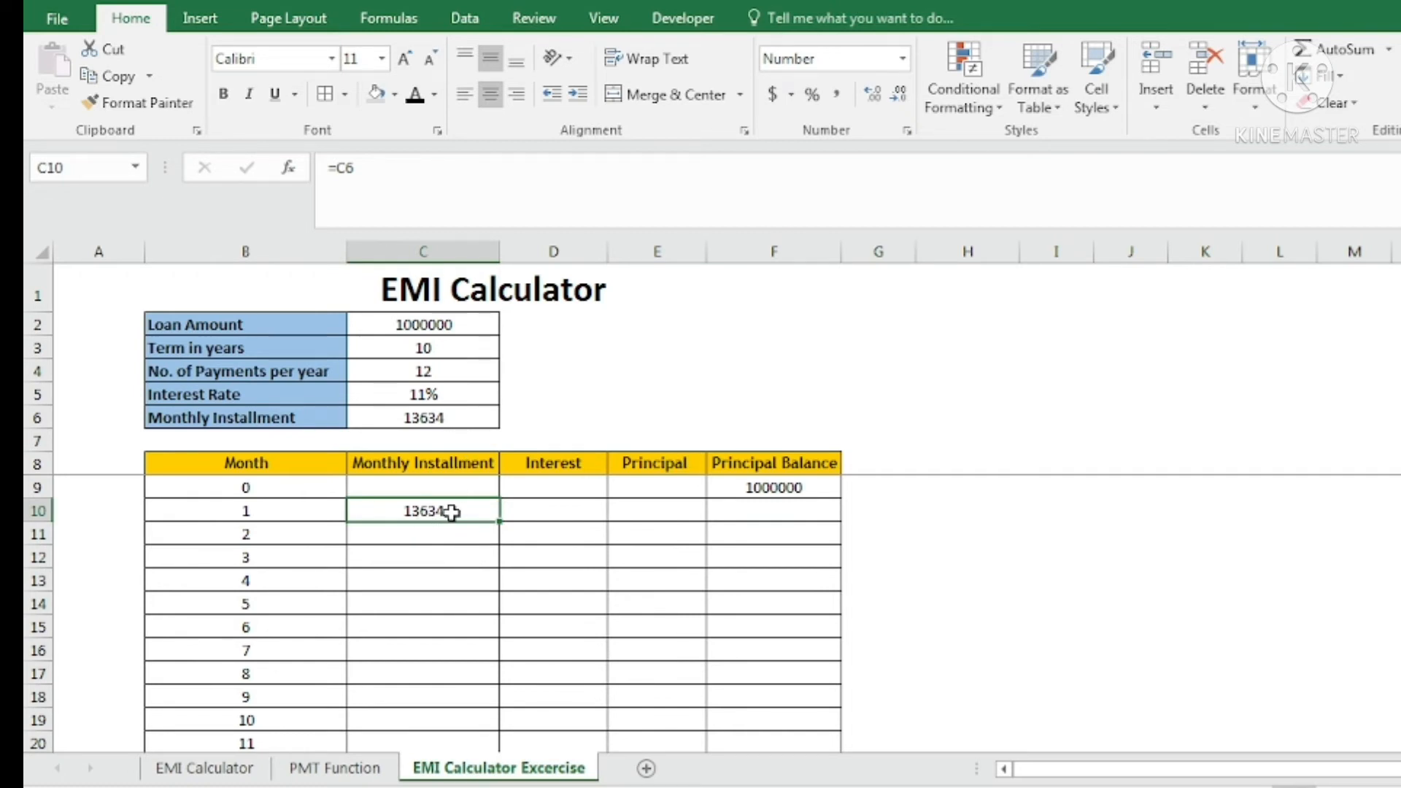
scroll(452, 513, "down", 8)
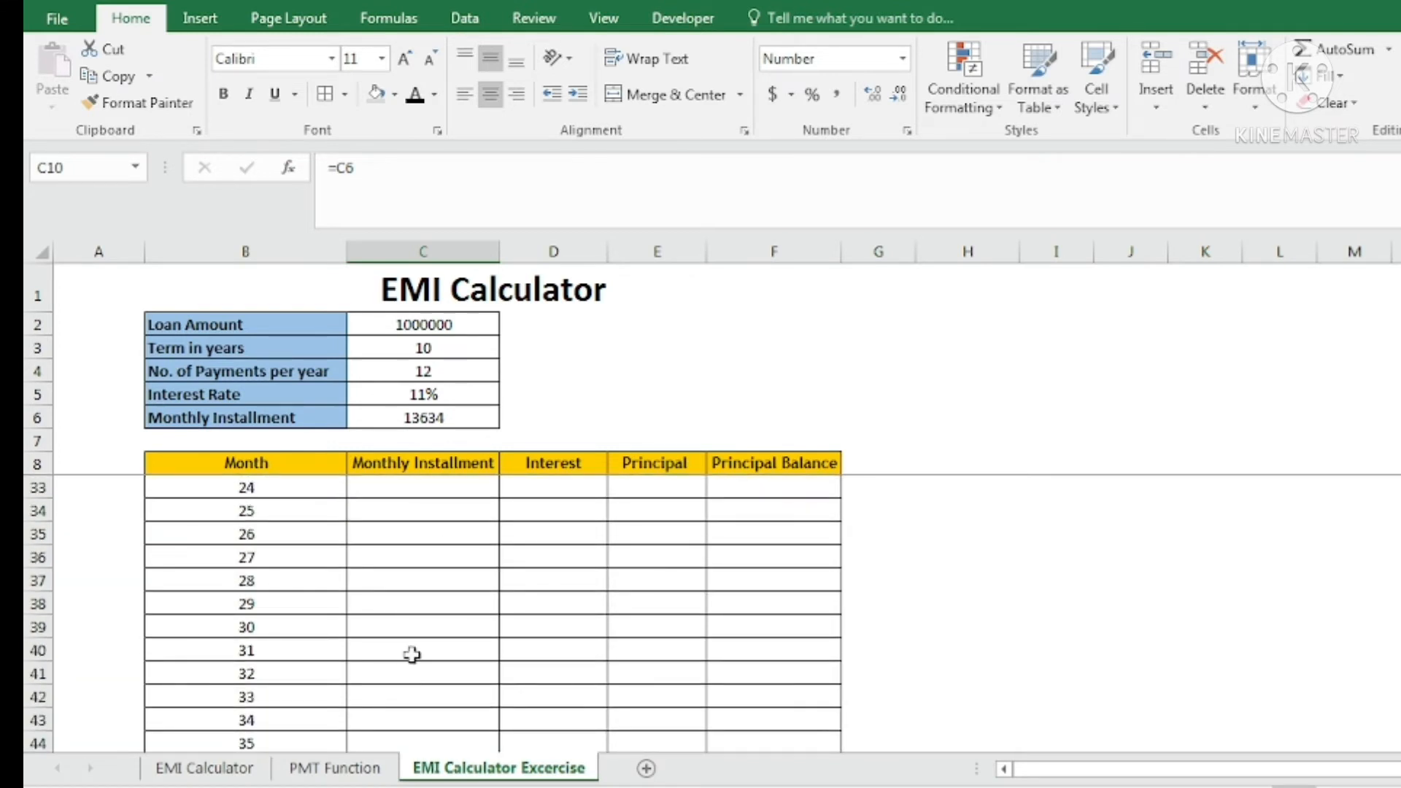
scroll(413, 653, "up", 8)
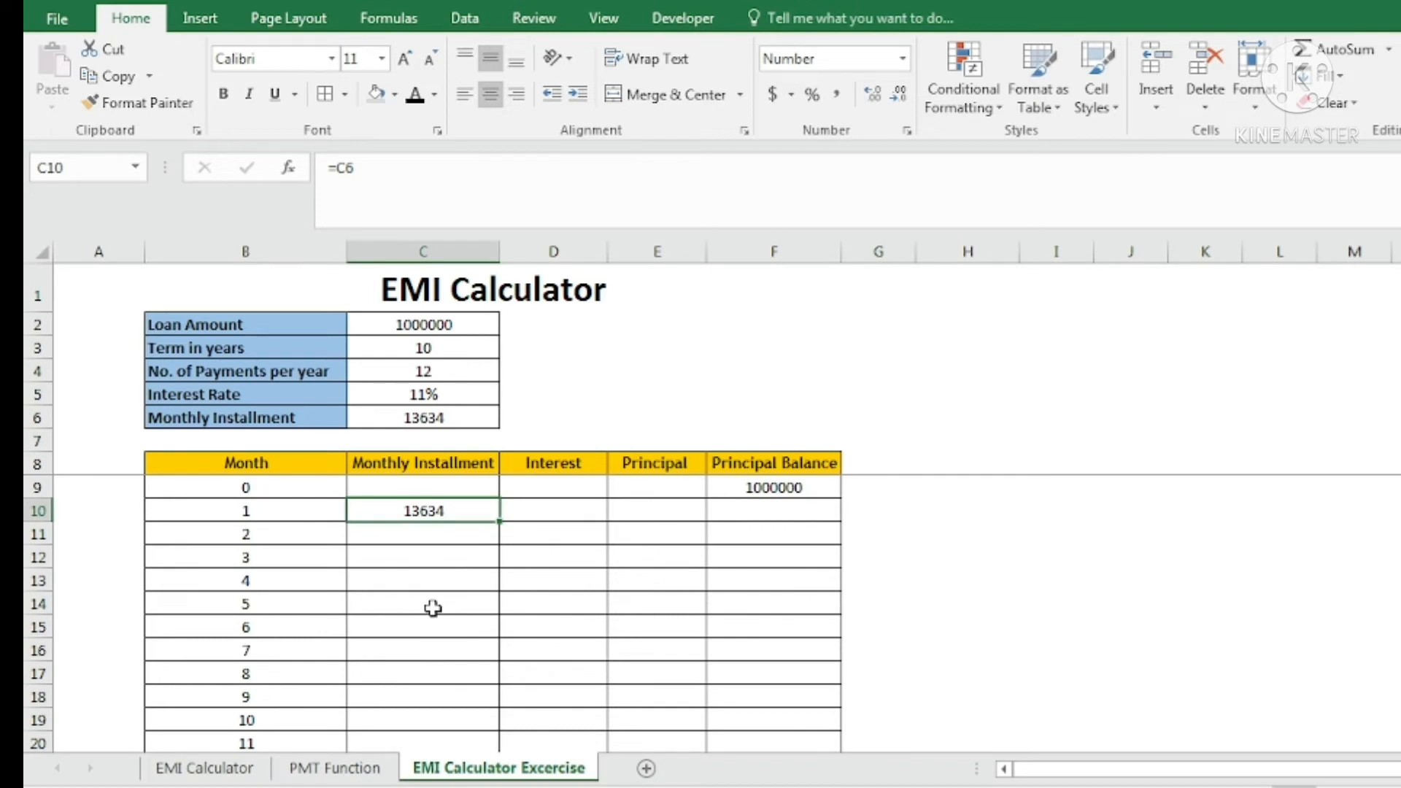
key("F2")
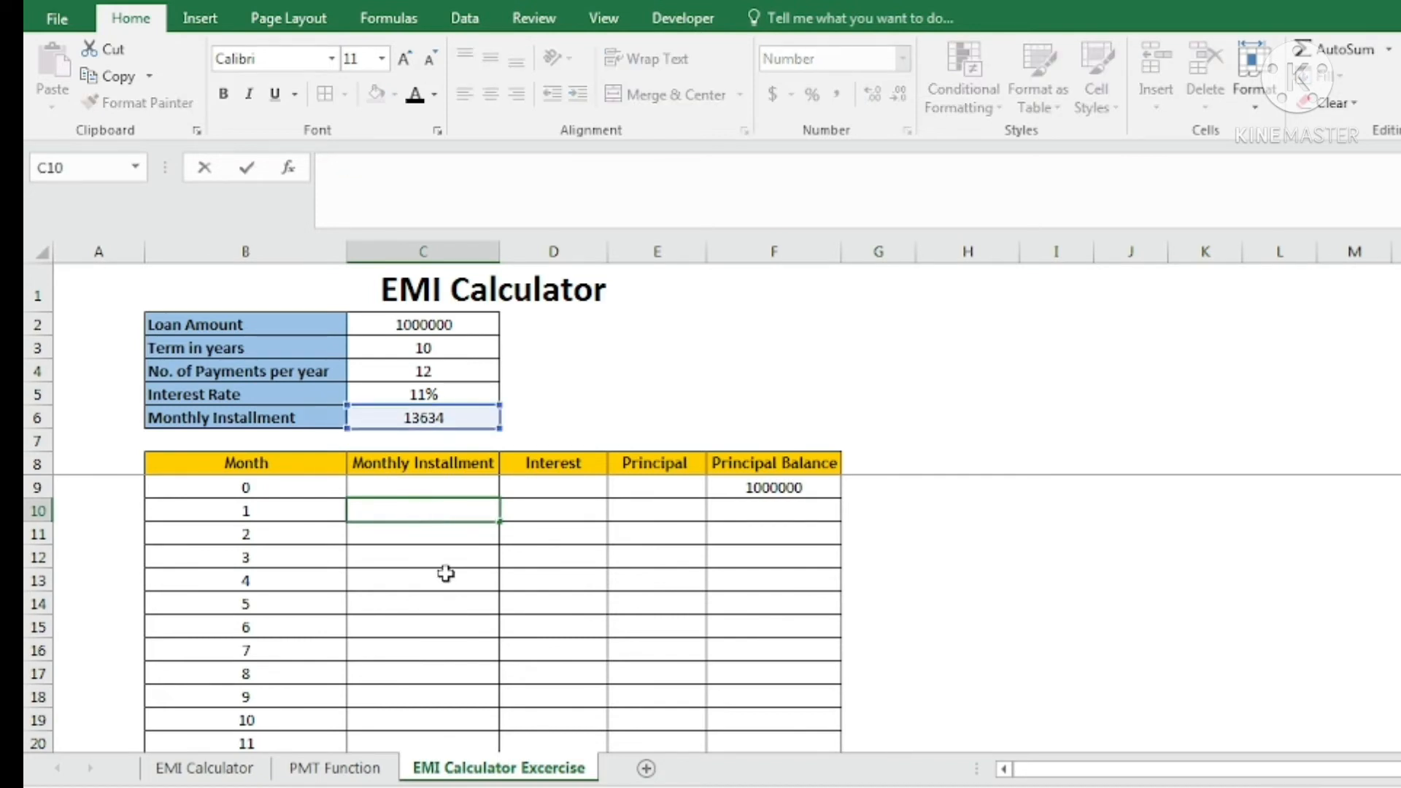
type("=if")
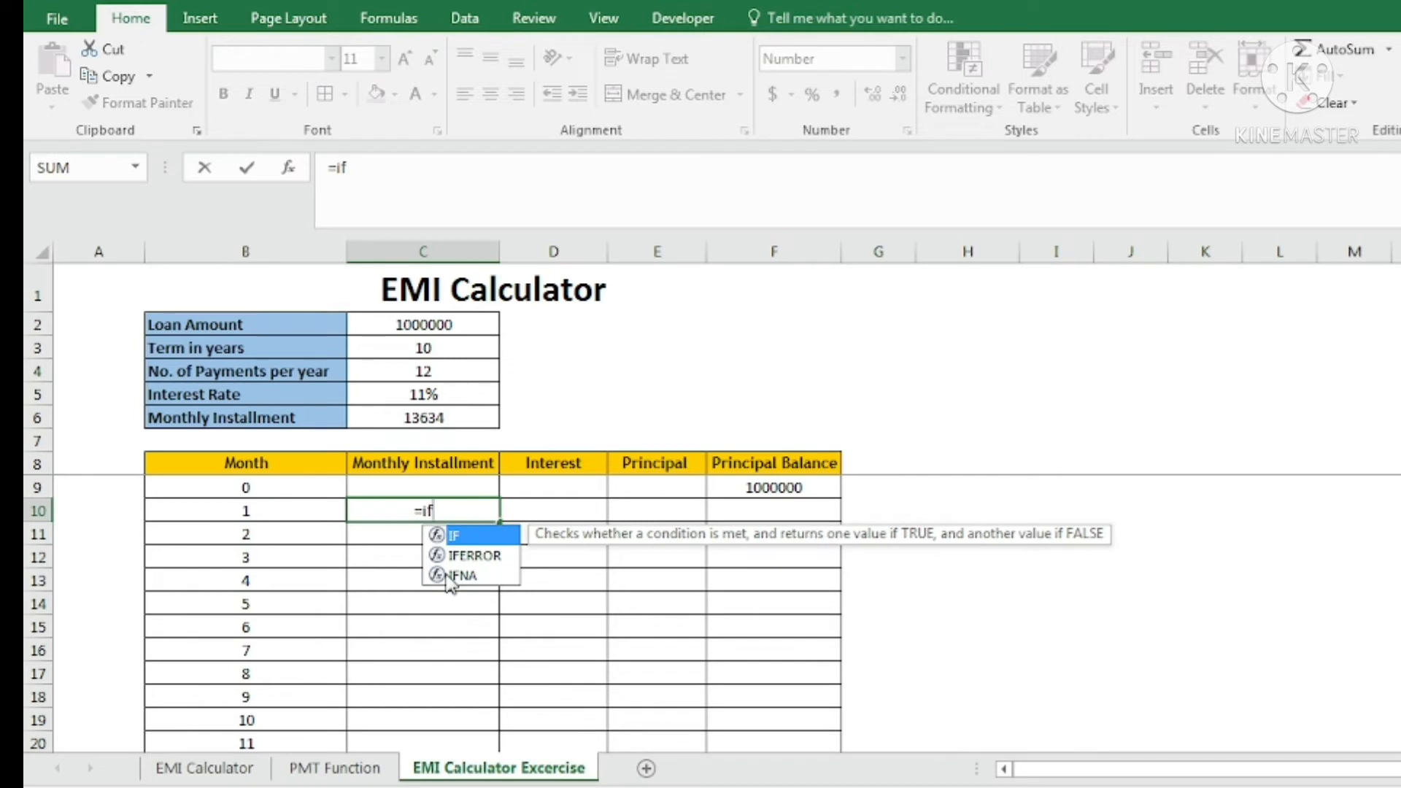
key("Tab")
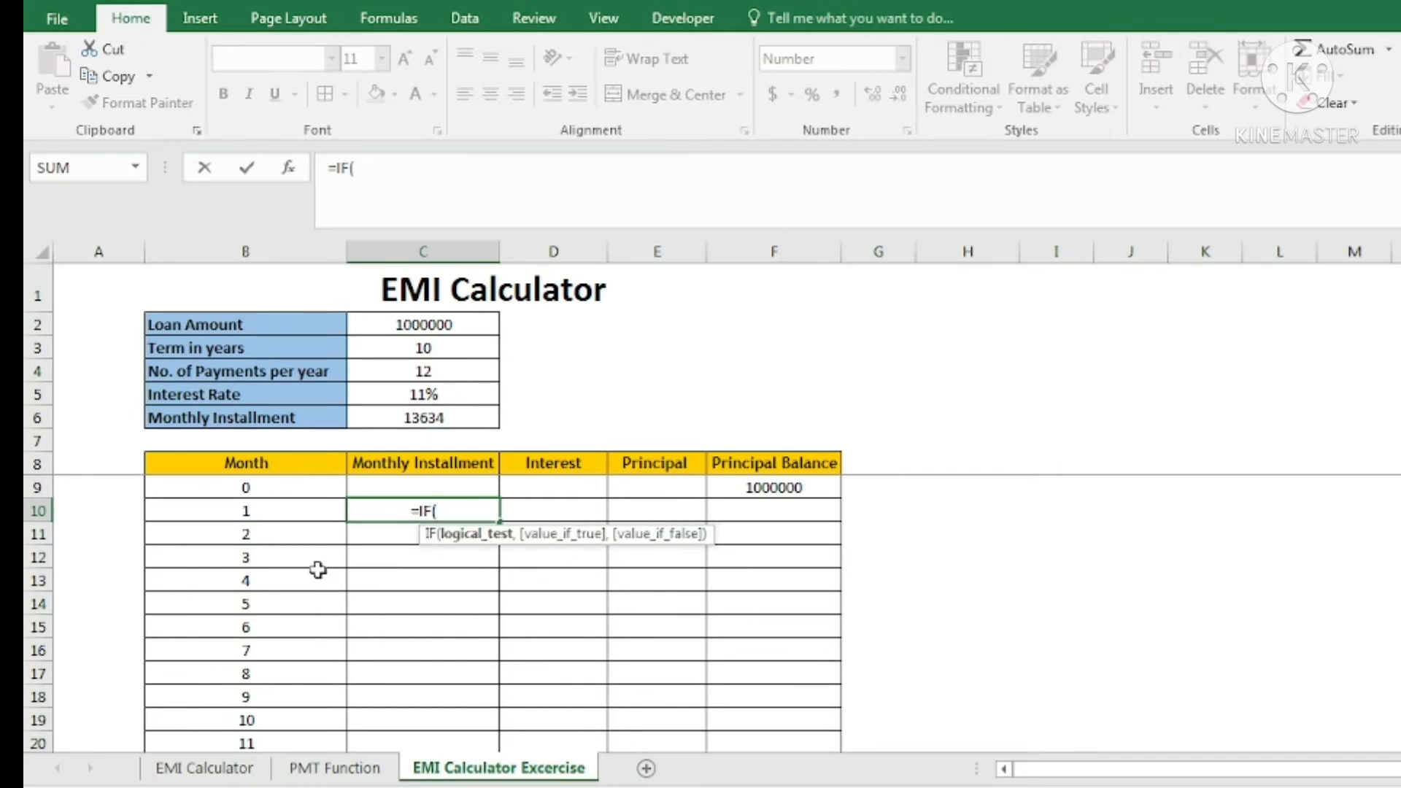
left_click(275, 511)
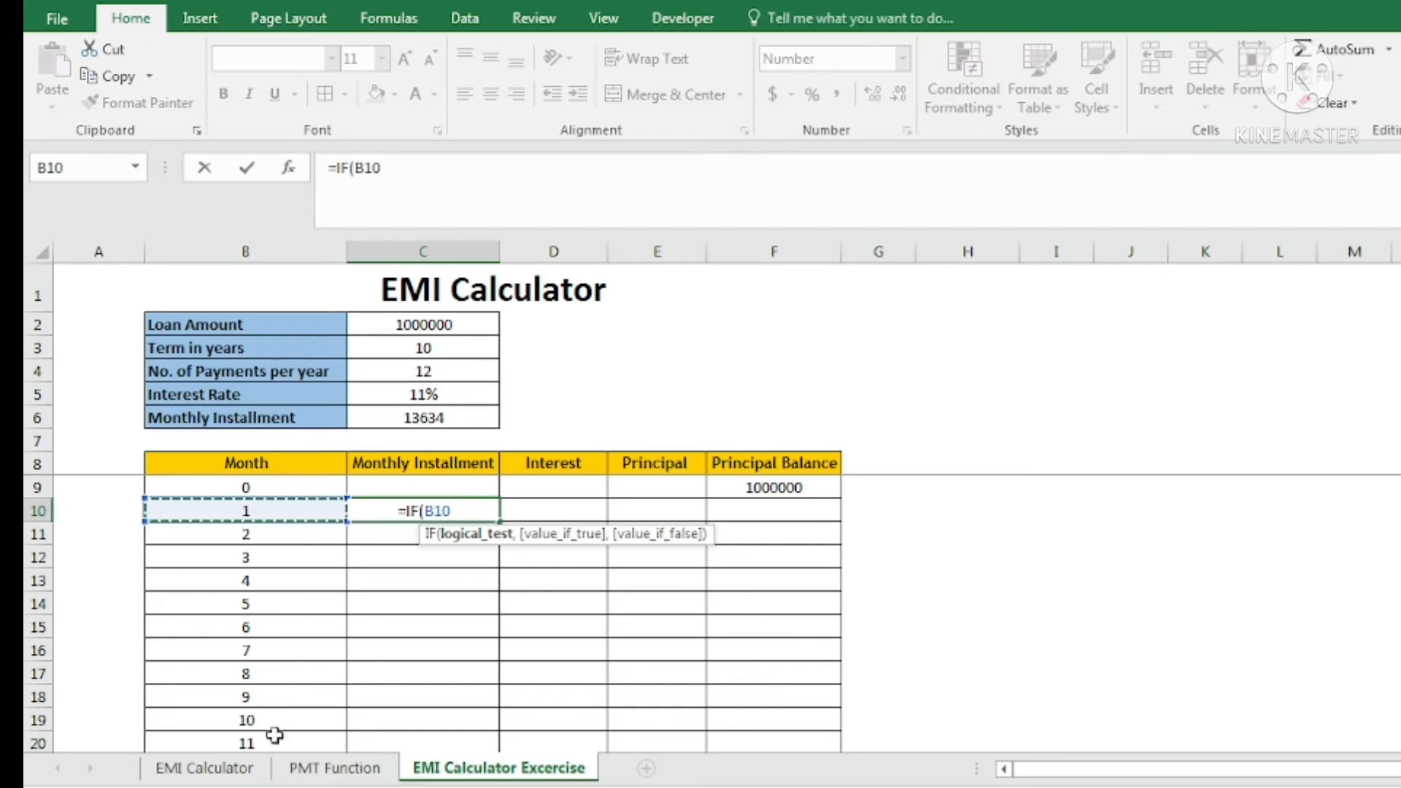
type(">")
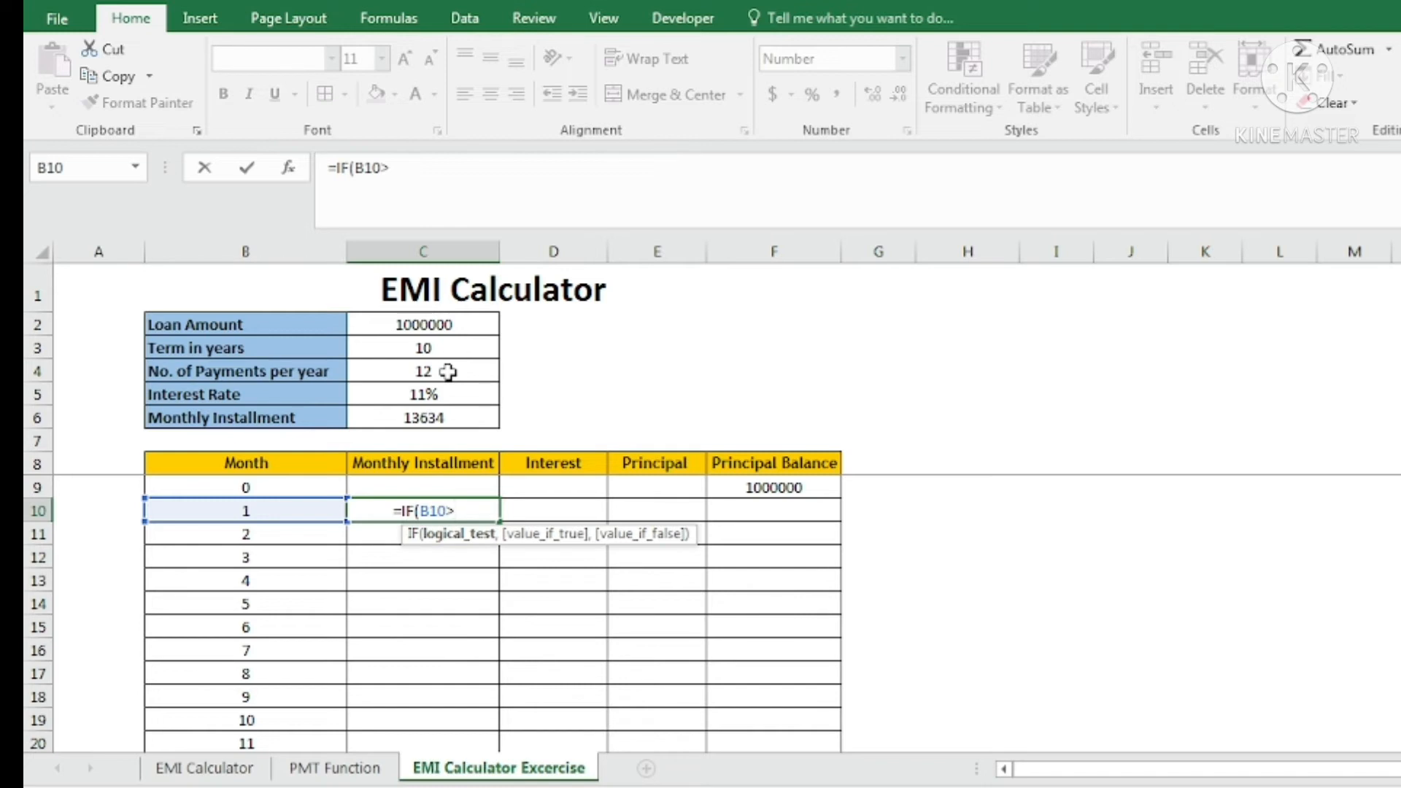
type("(")
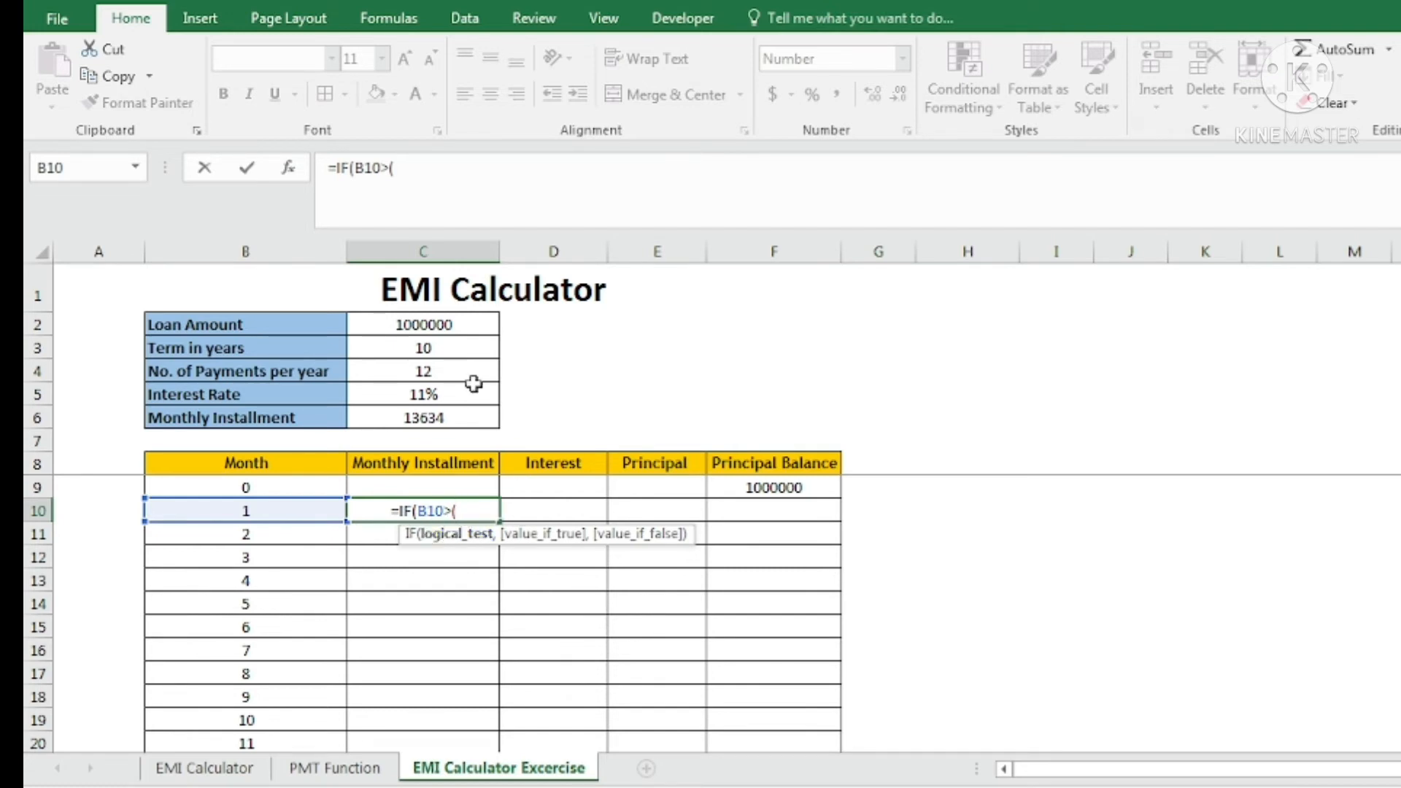
left_click(429, 372)
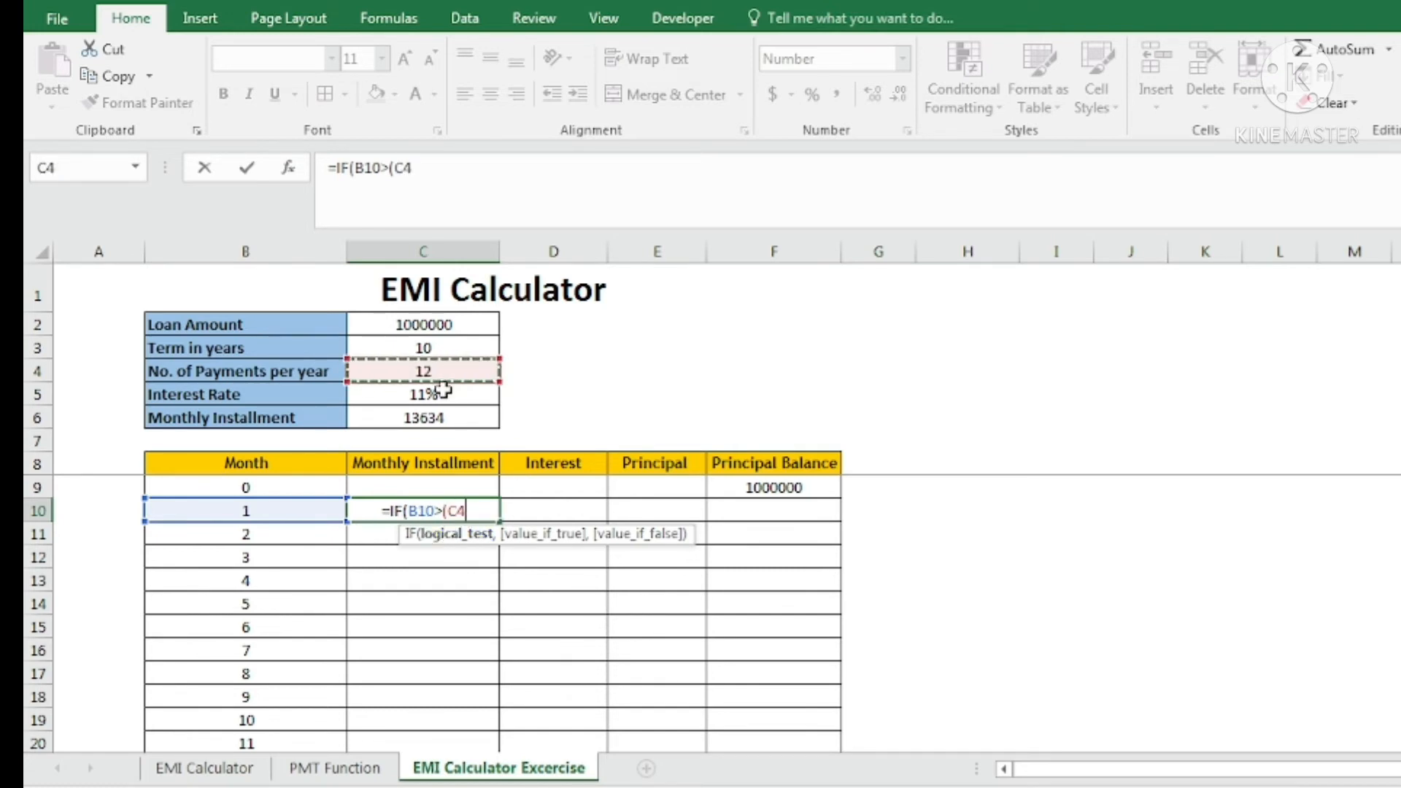
key("F4")
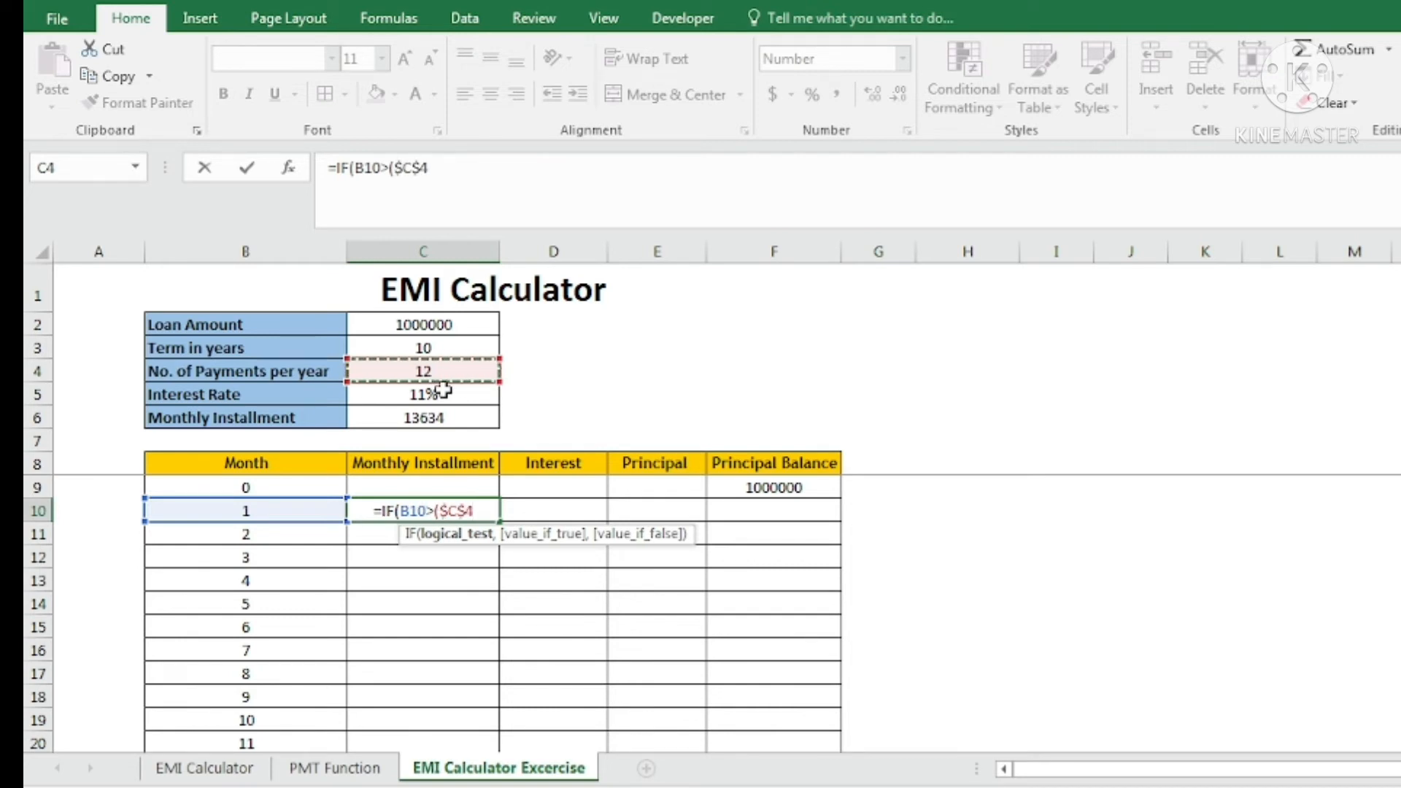
type("*")
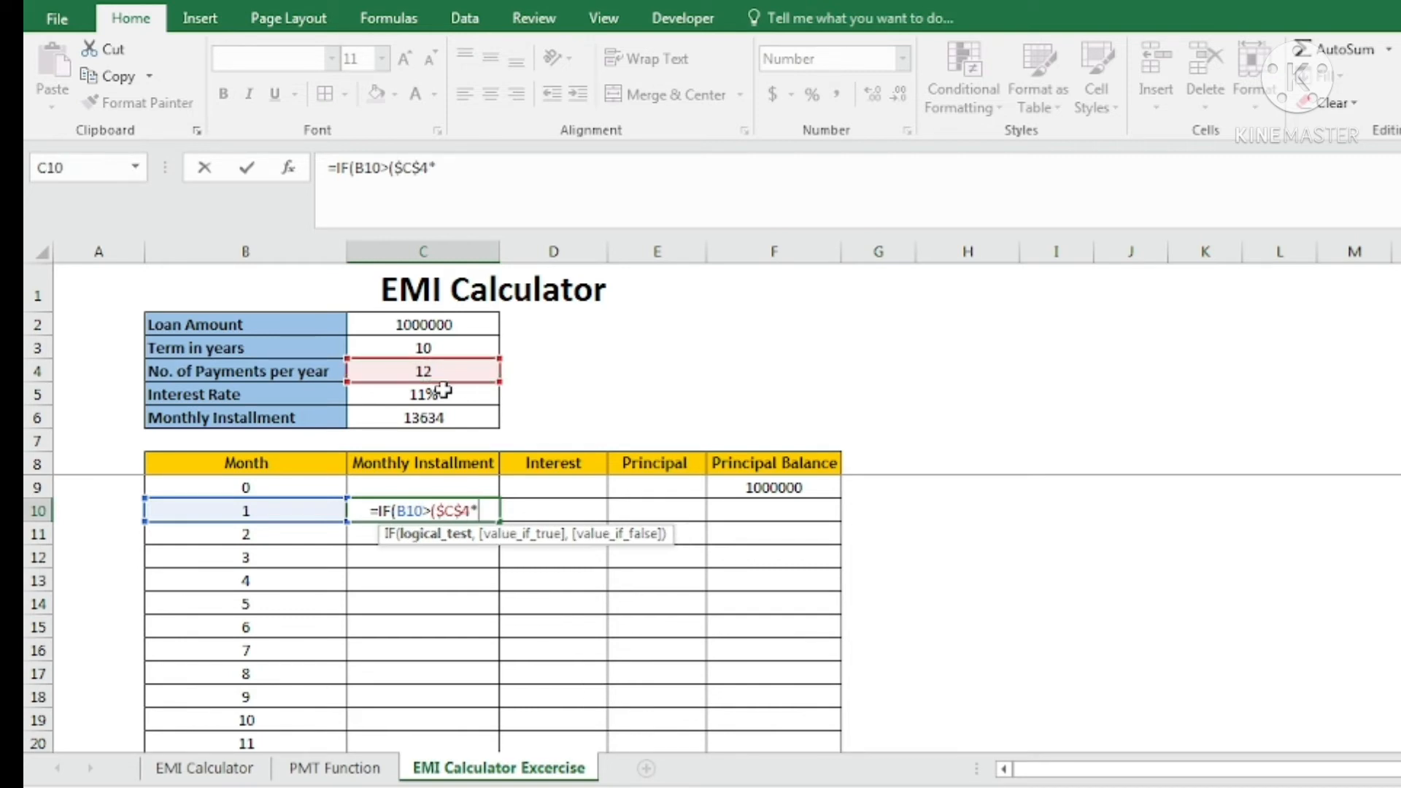
left_click(434, 349)
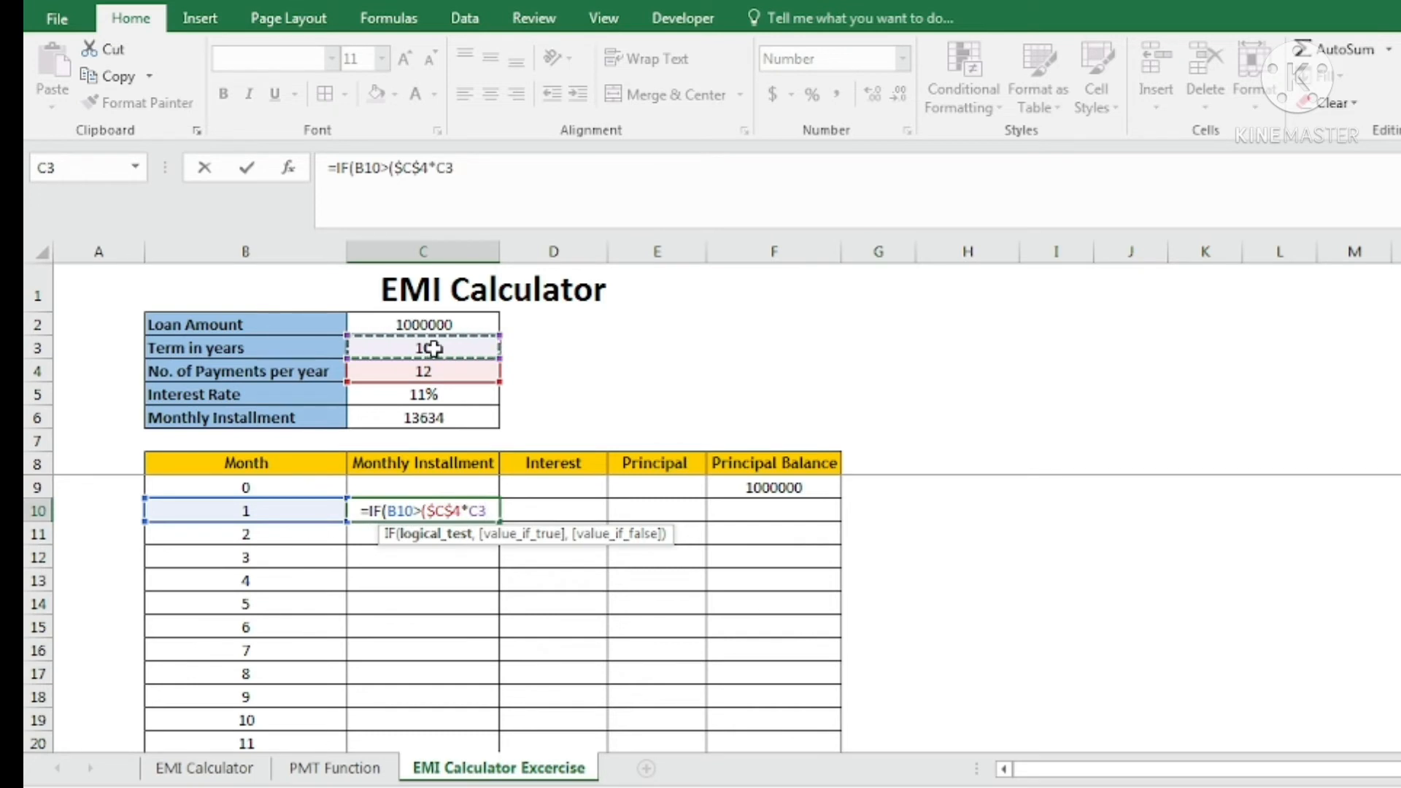
key("F4")
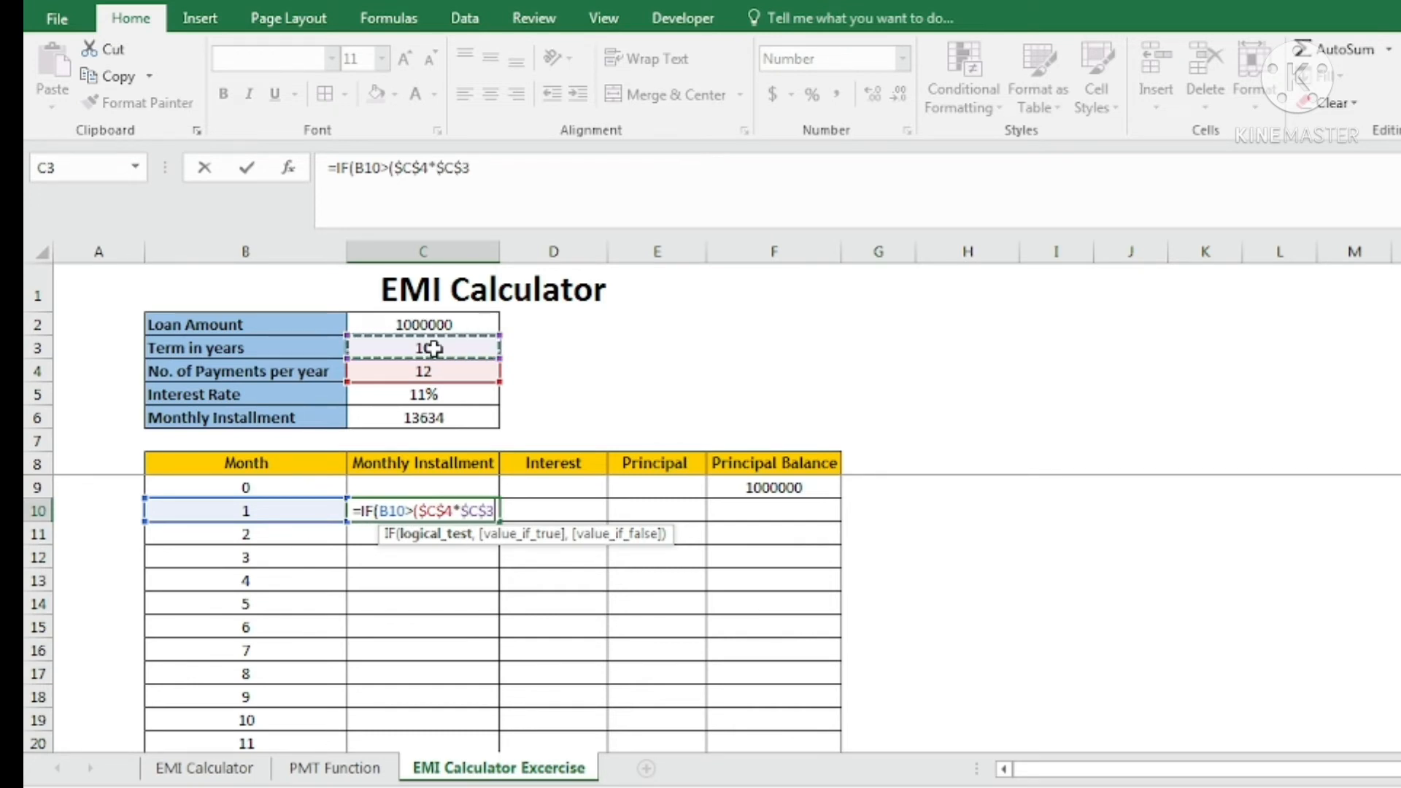
type(")")
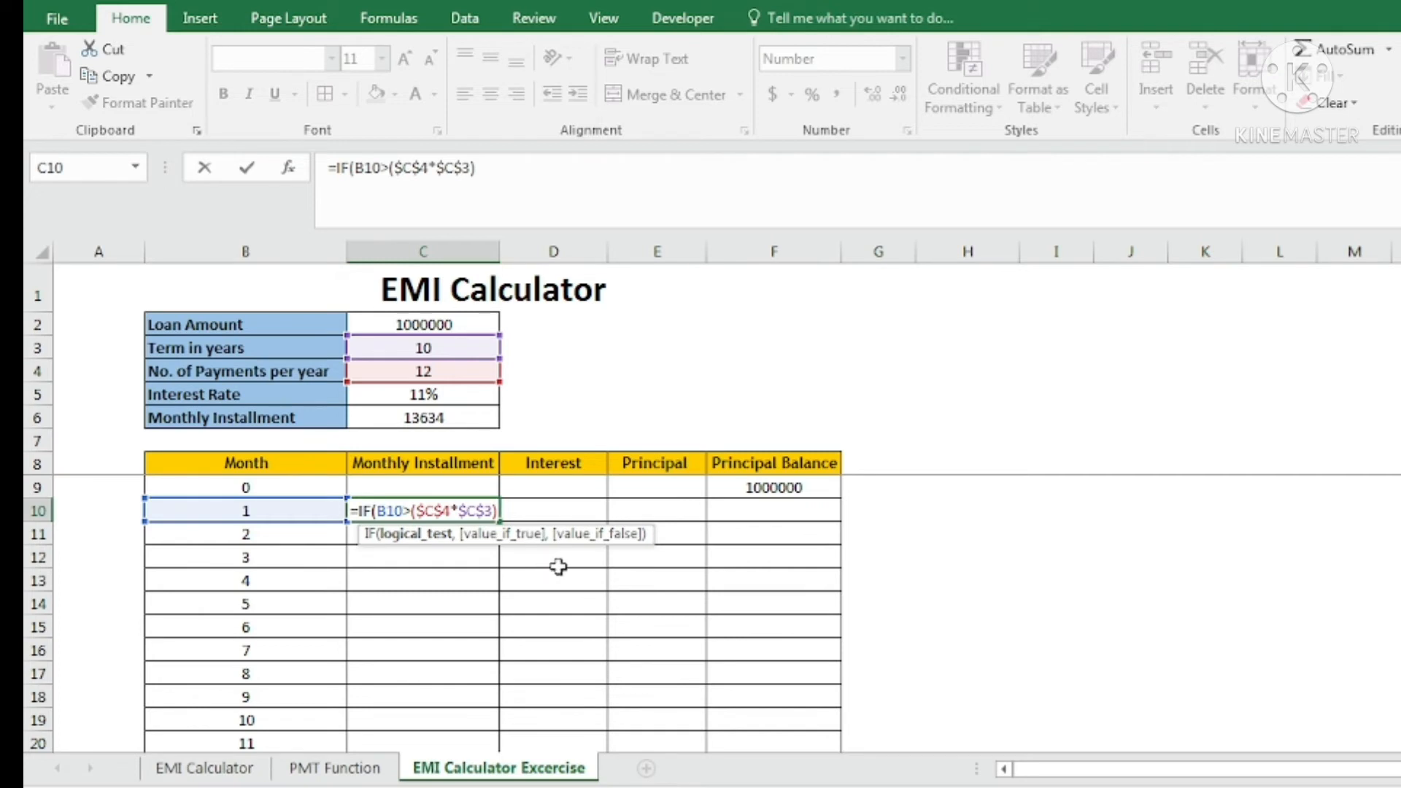
- Complete the IF formula in C10 with 0 as the true value and the absolute reference $C$6 as the false value
type(",")
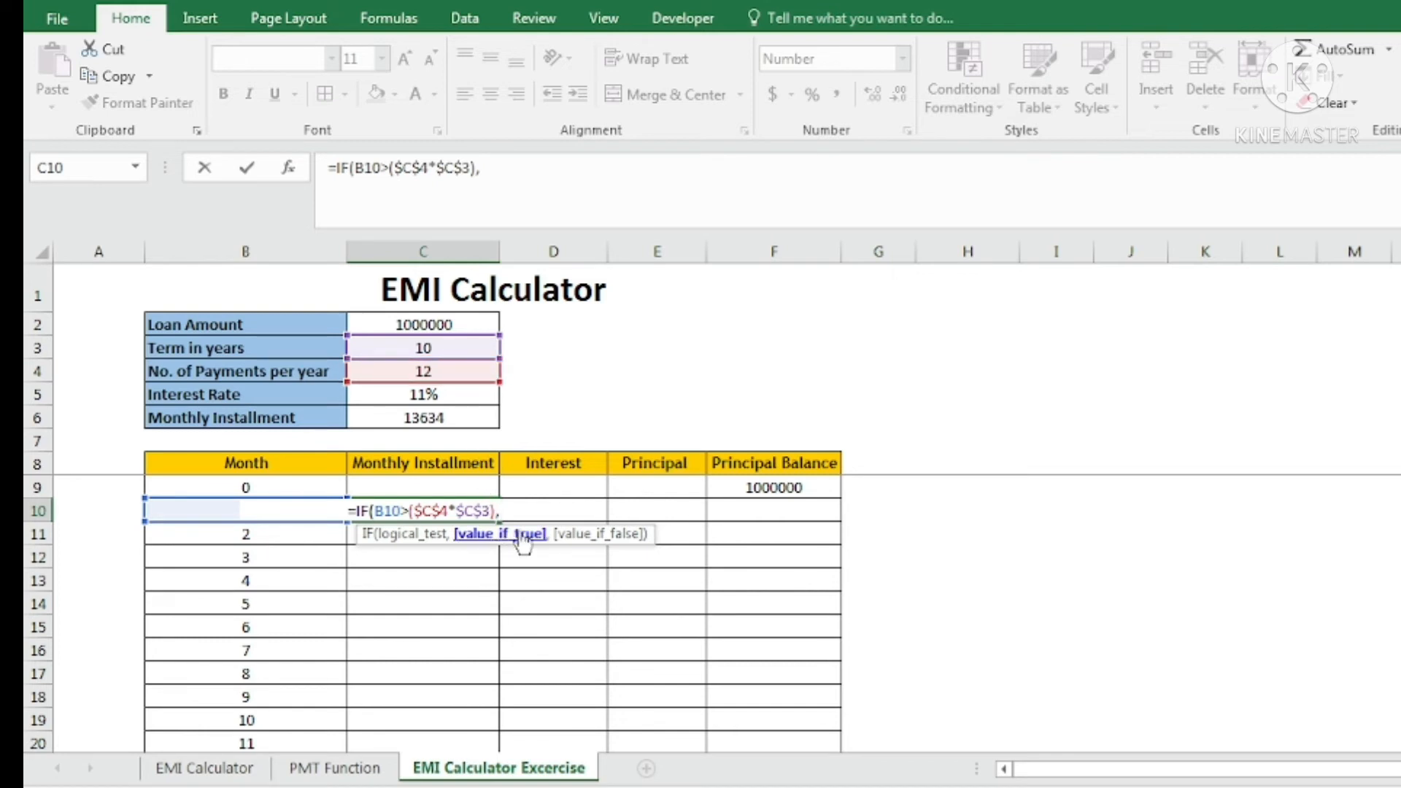
type("0")
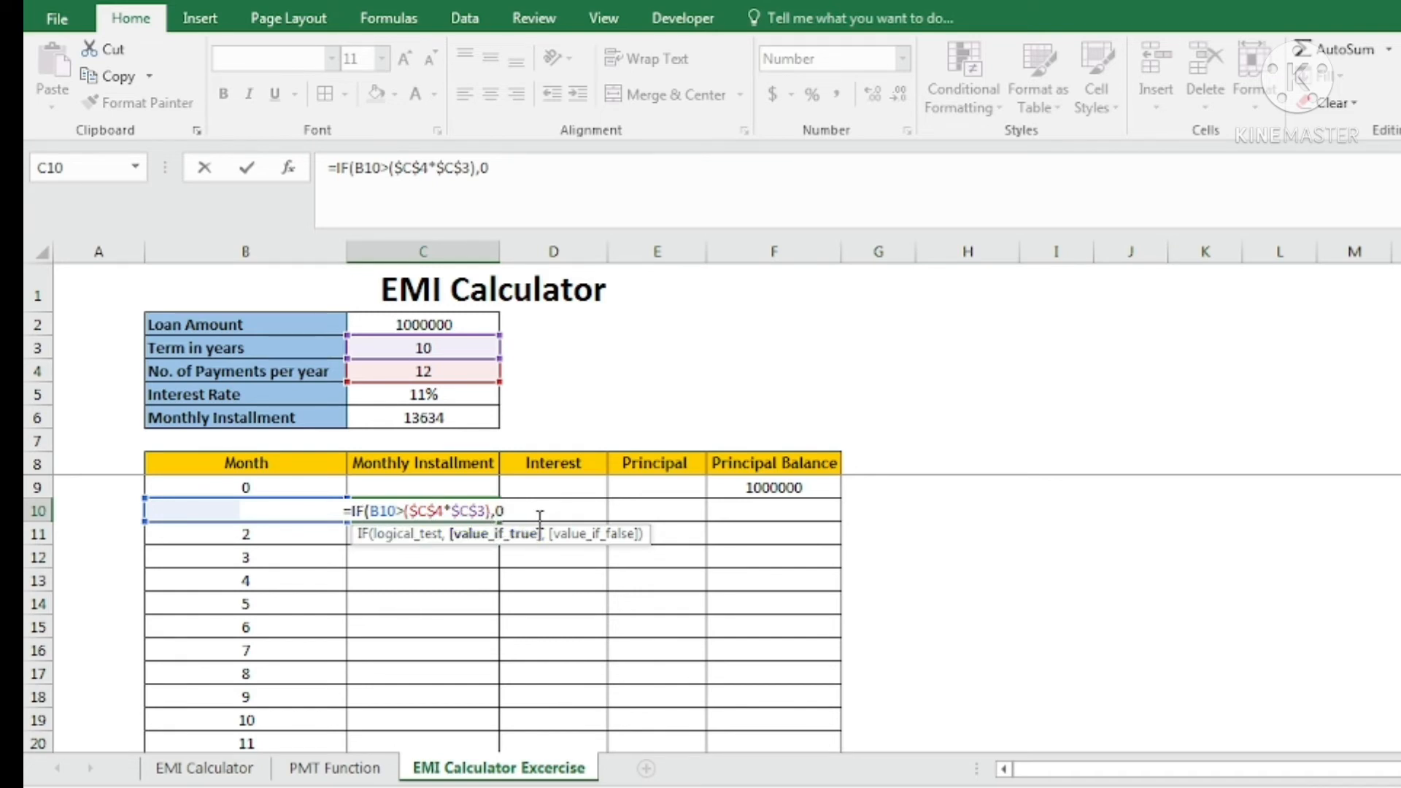
type(",")
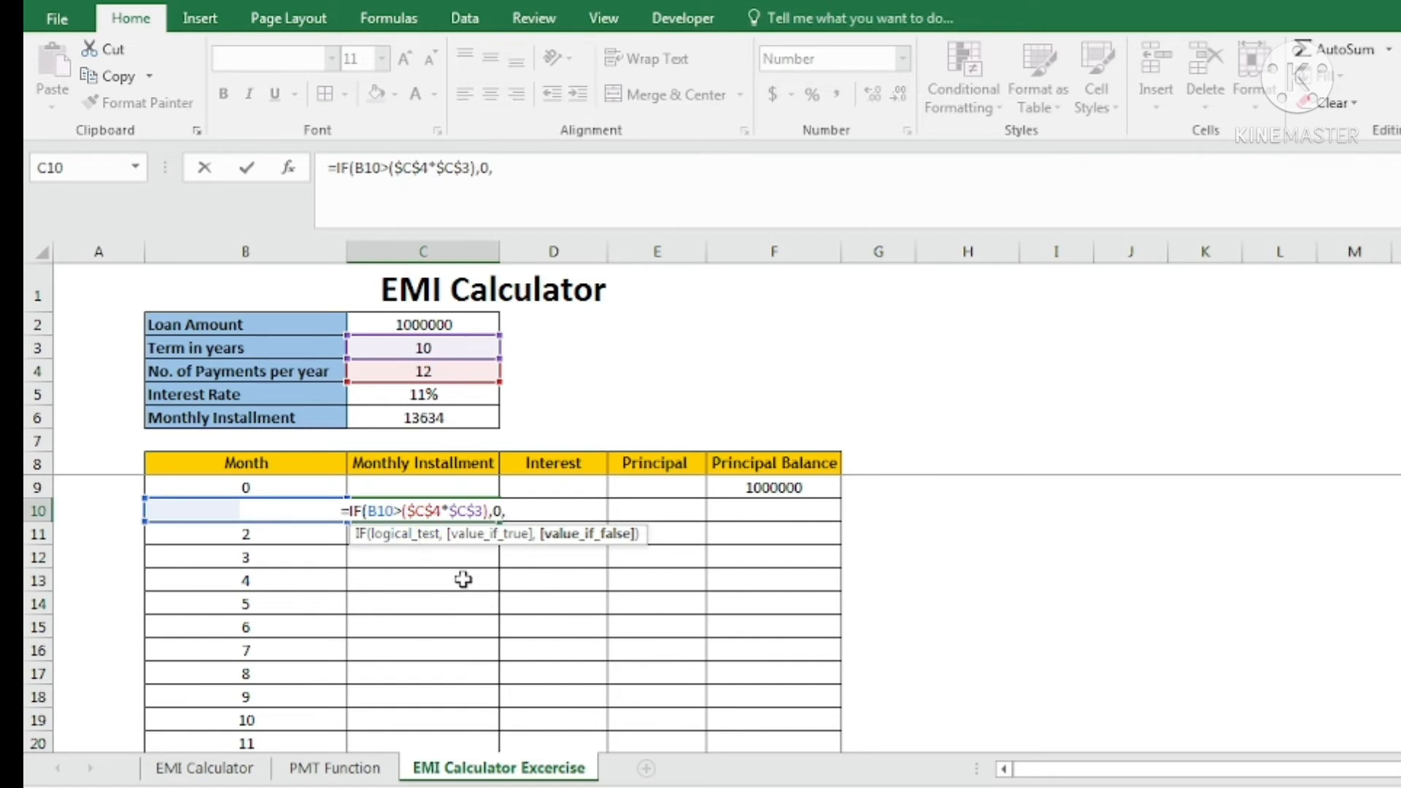
left_click(454, 417)
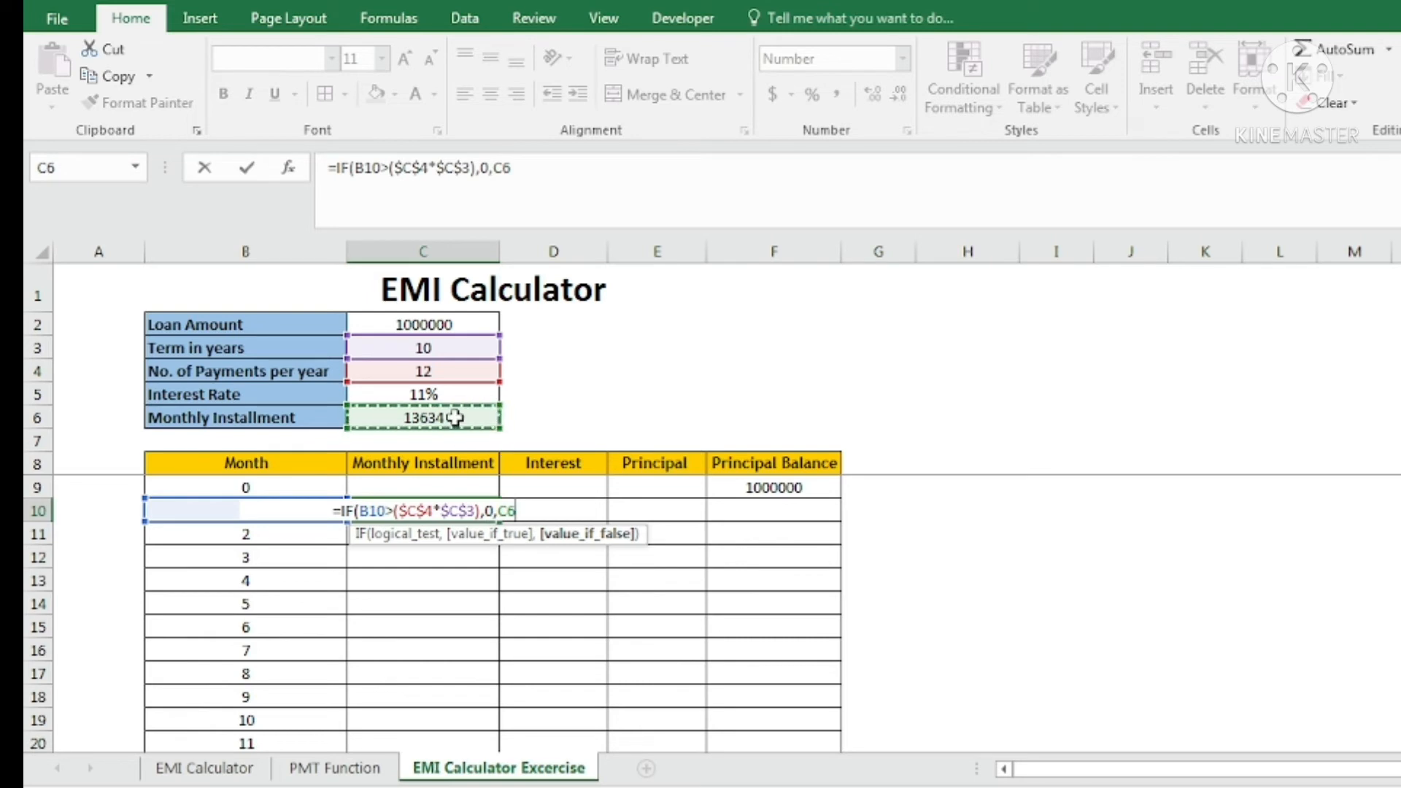
key("F4")
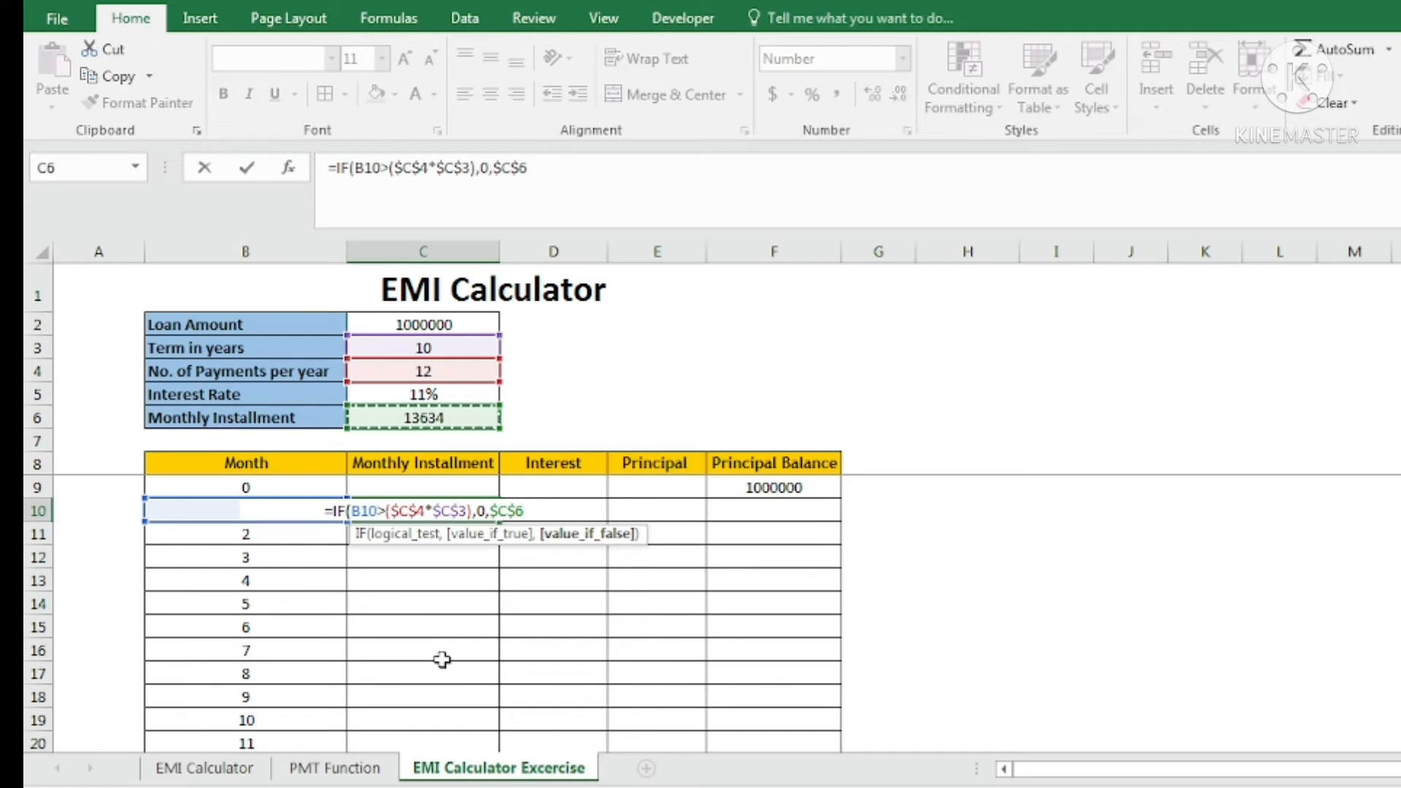
type(")")
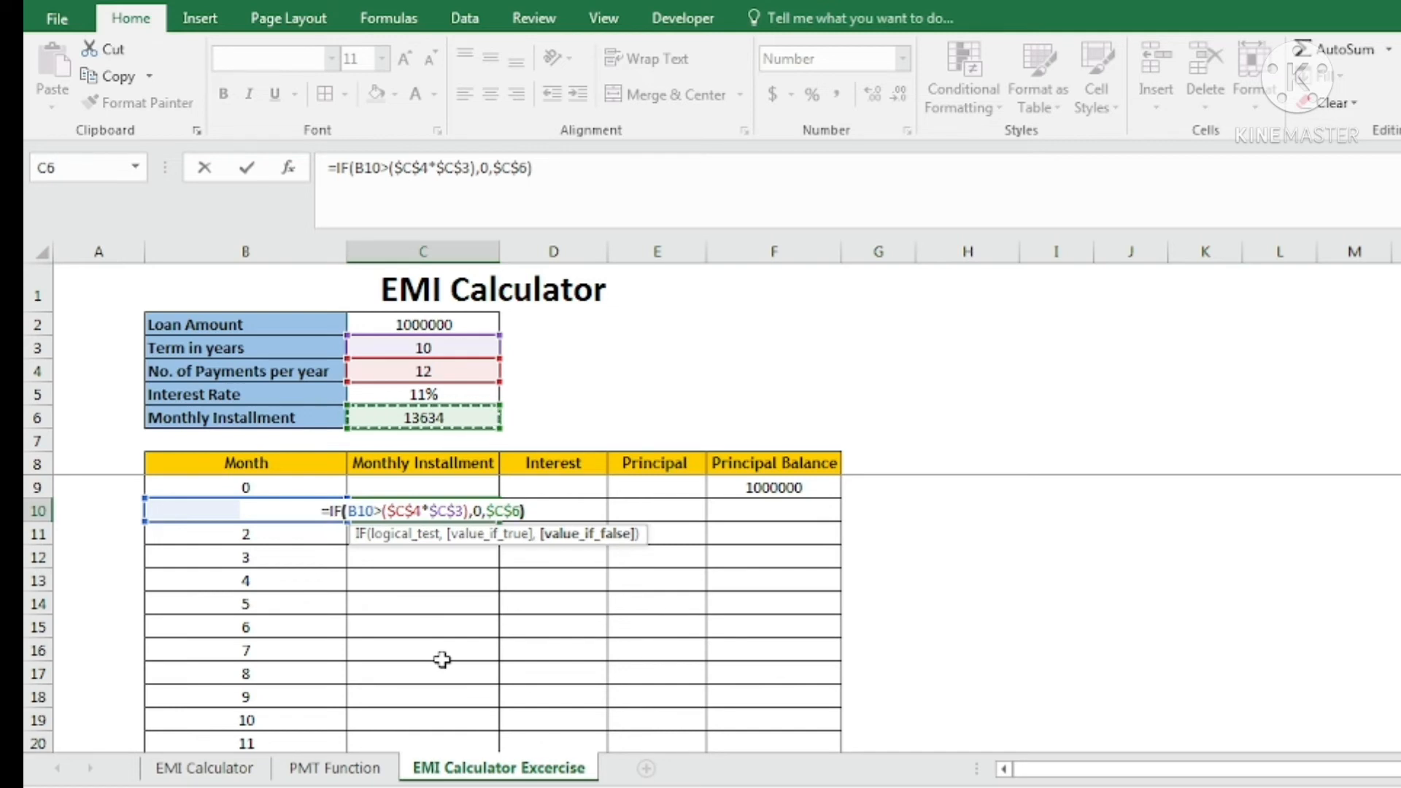
key("Return")
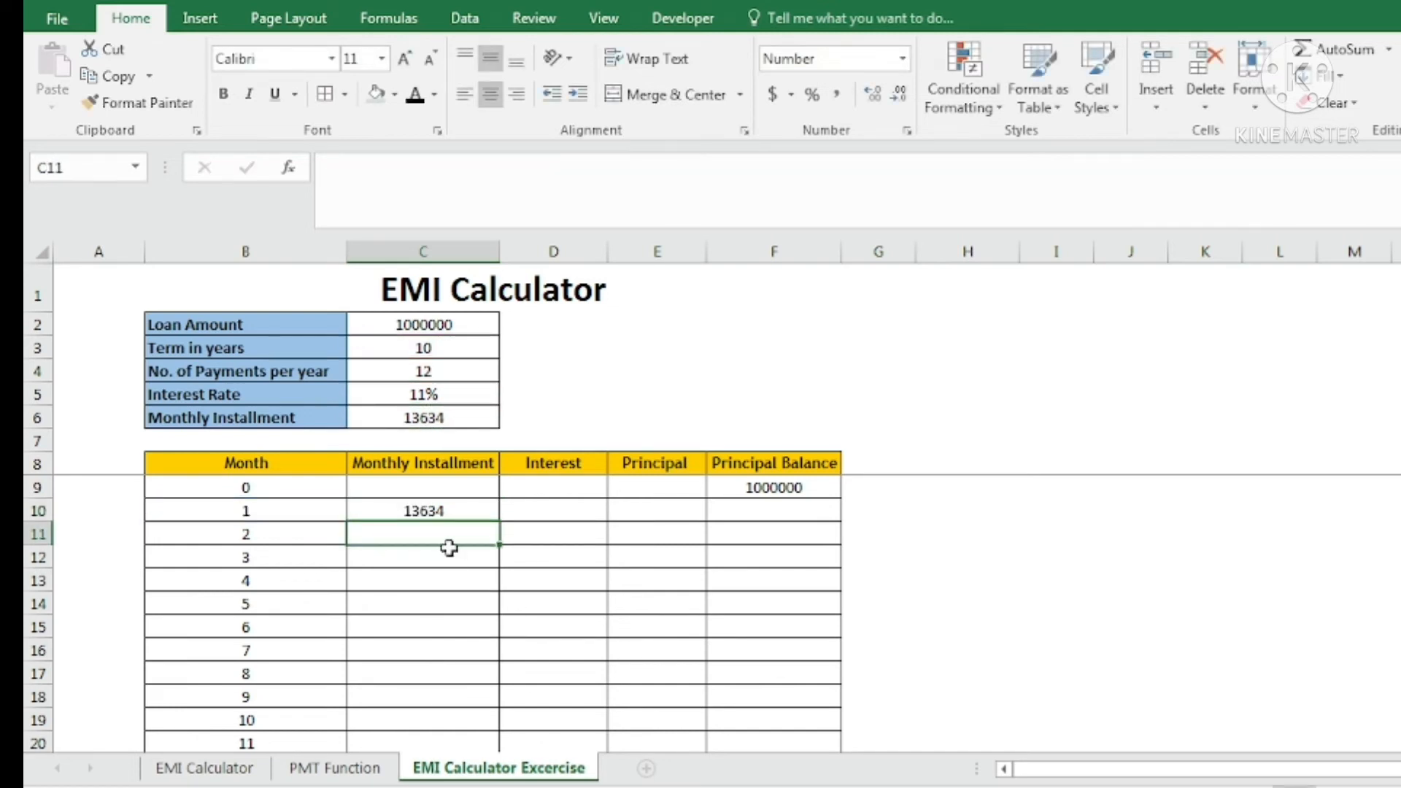
left_click(432, 513)
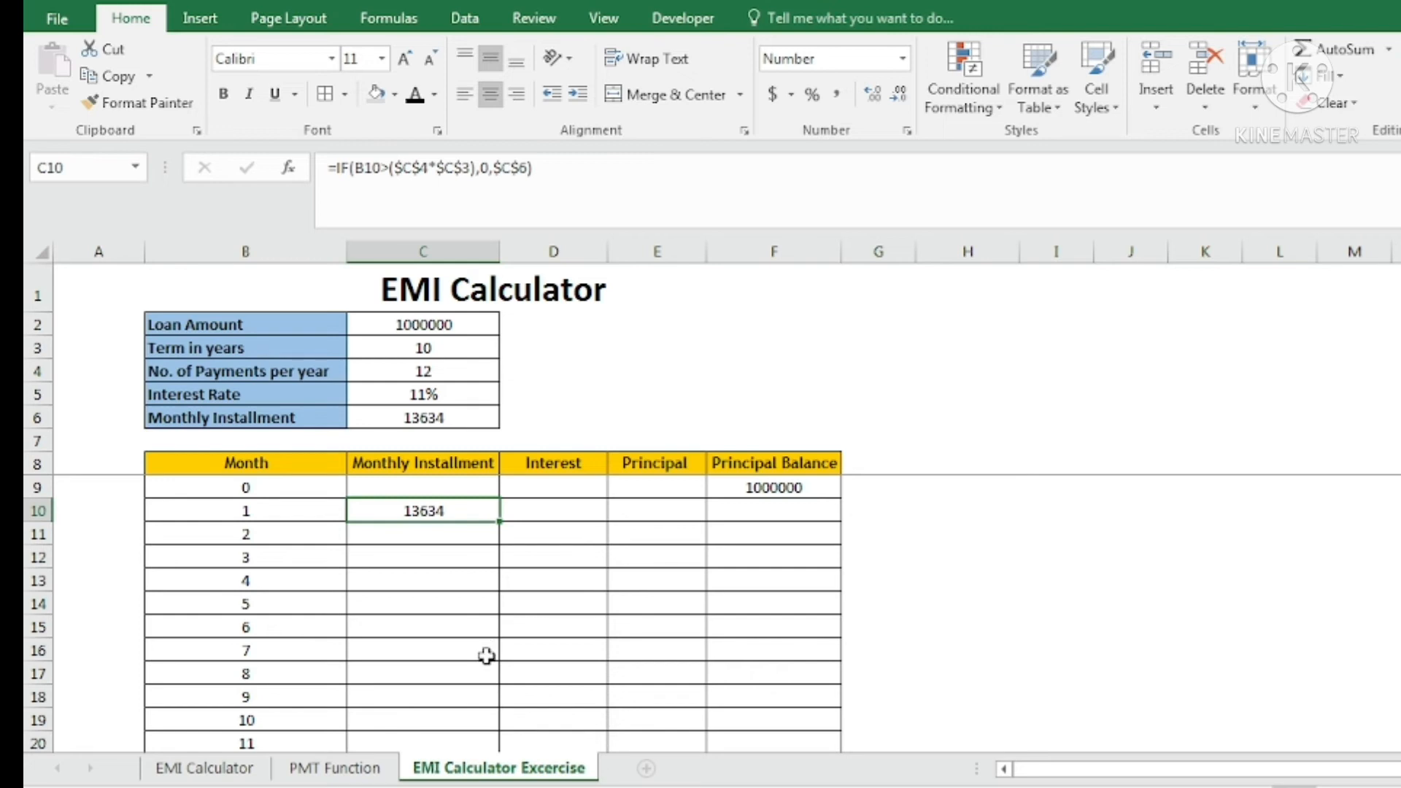
- Review the cells behind the month 1 interest: the month 0 principal balance, the loan amount and the month 1 installment
key("Right")
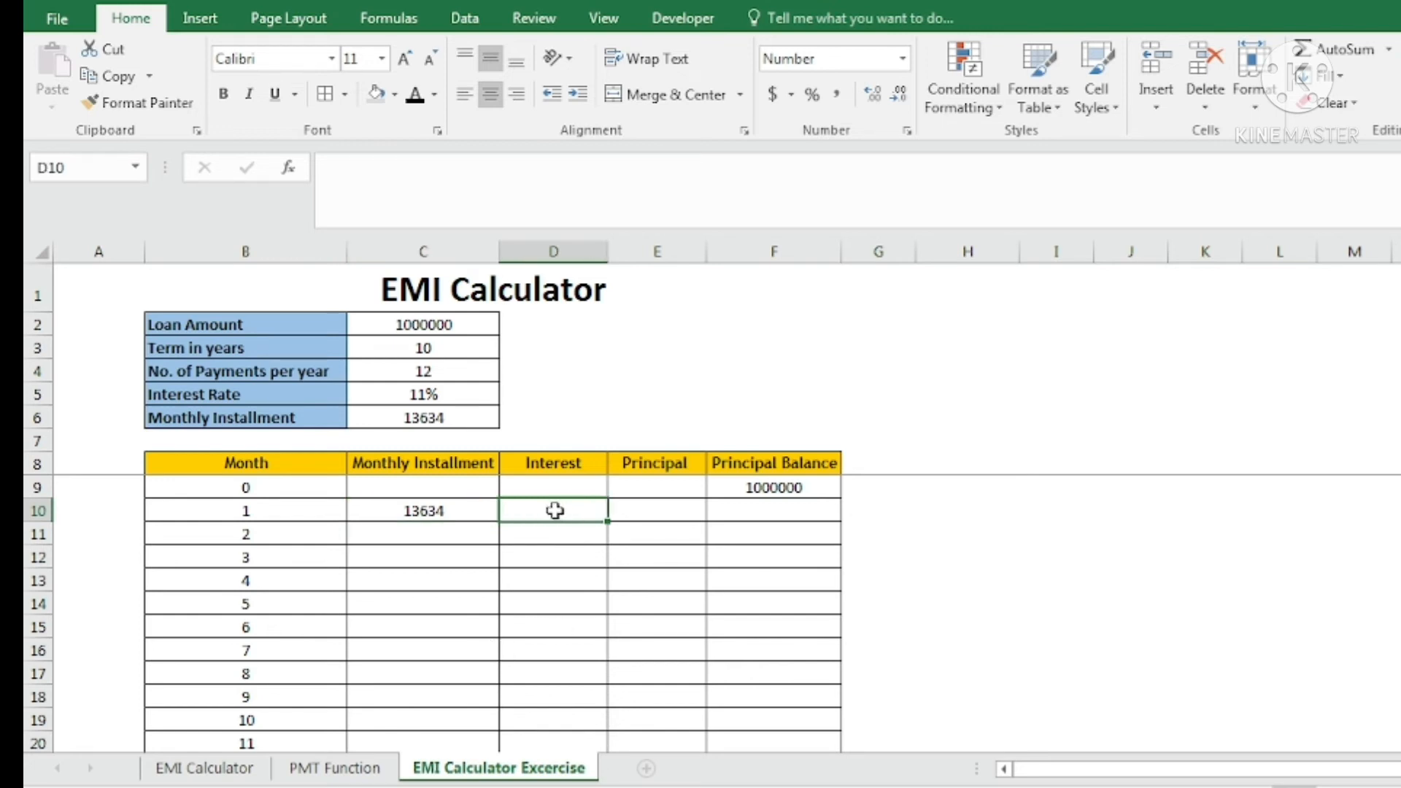
left_click(793, 488)
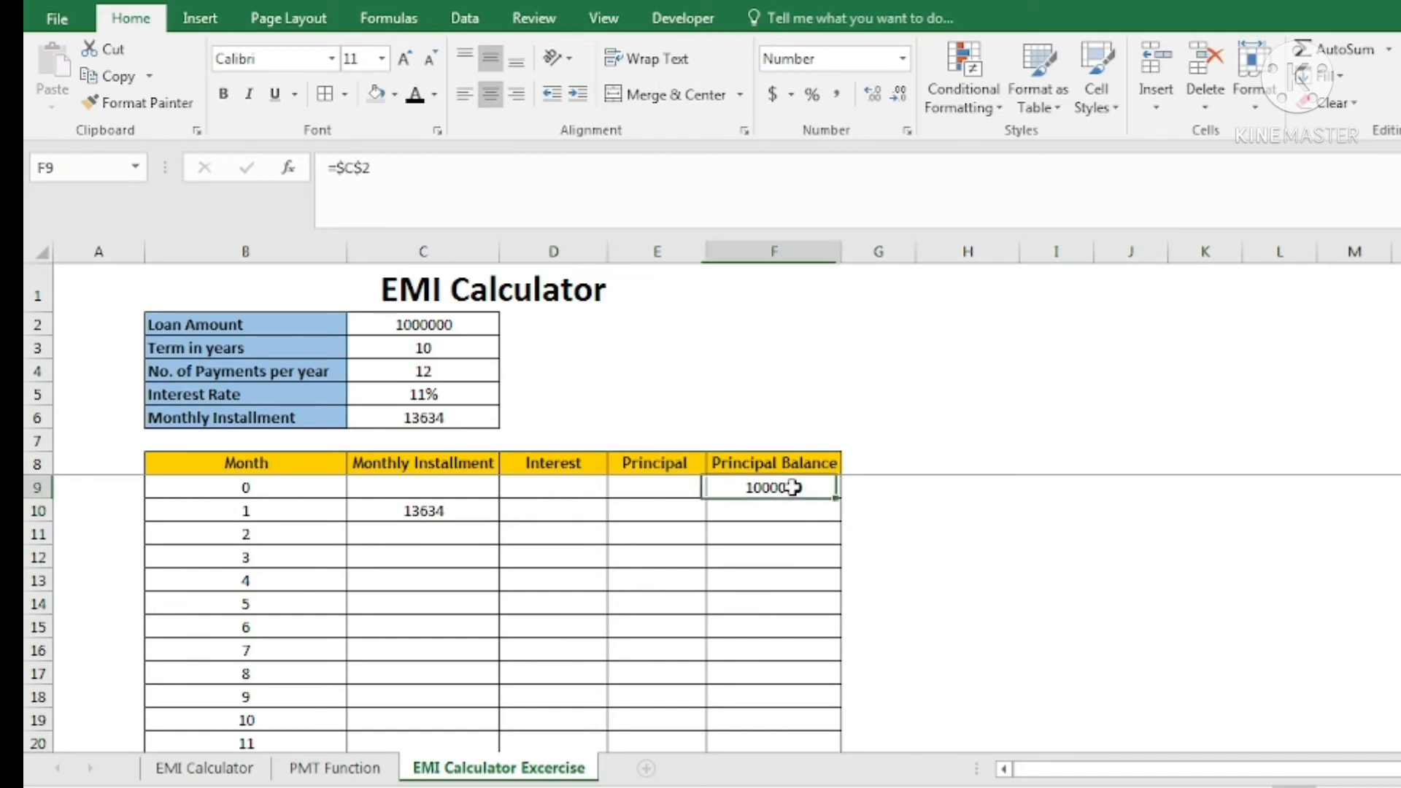
left_click(391, 325)
left_click(723, 494)
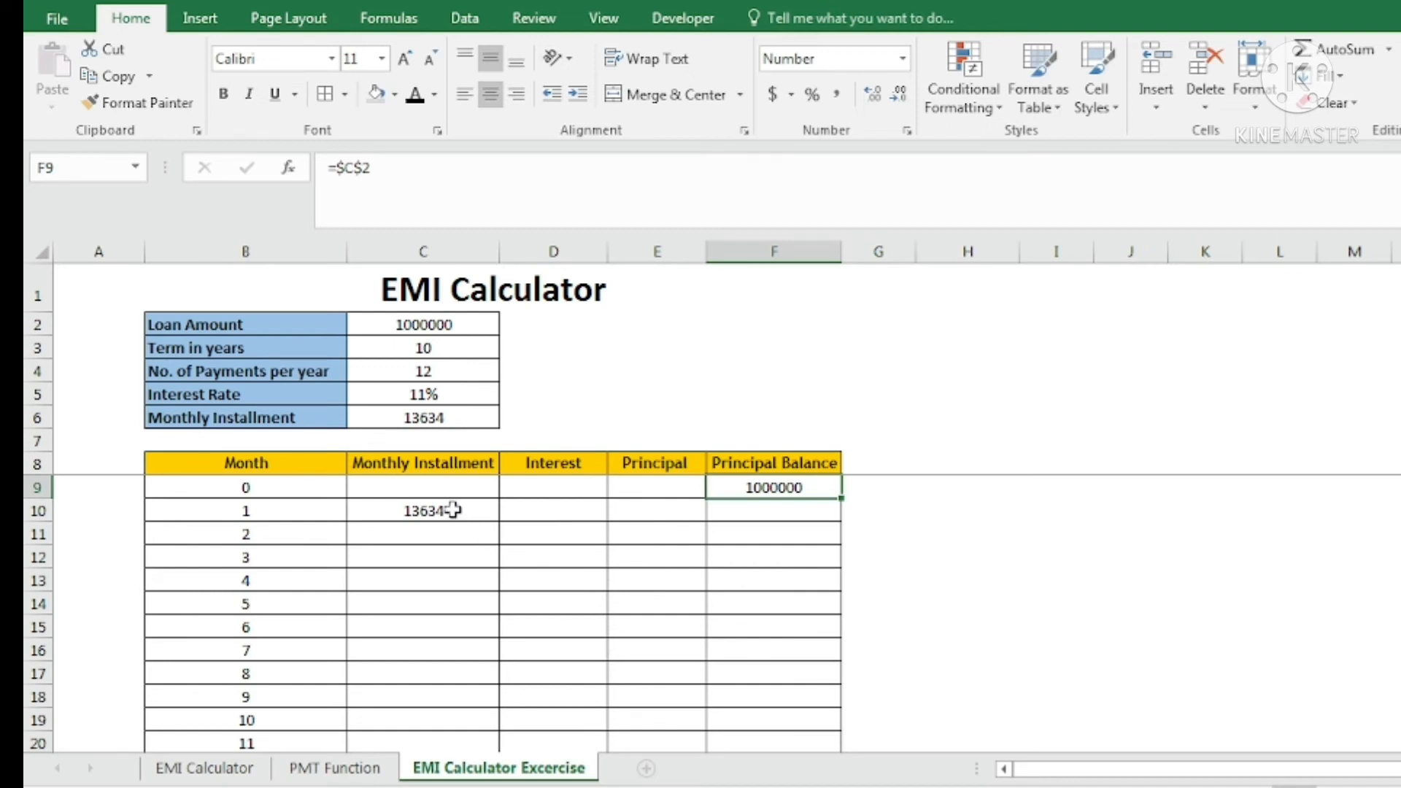
left_click(458, 510)
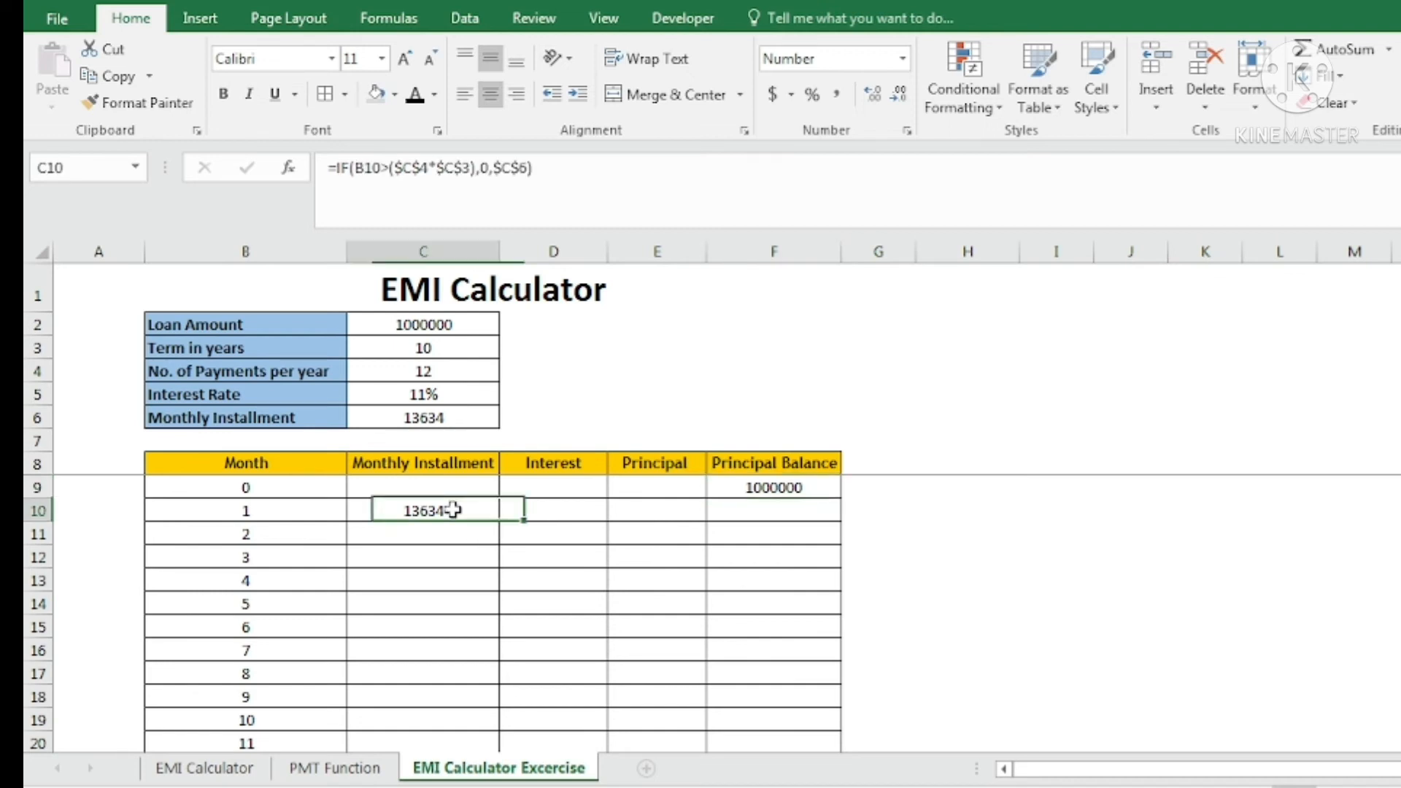
- Calculate the month 1 interest in D10 with the formula =F9*$C$5/$C$4 and check the cells it references
left_click(543, 508)
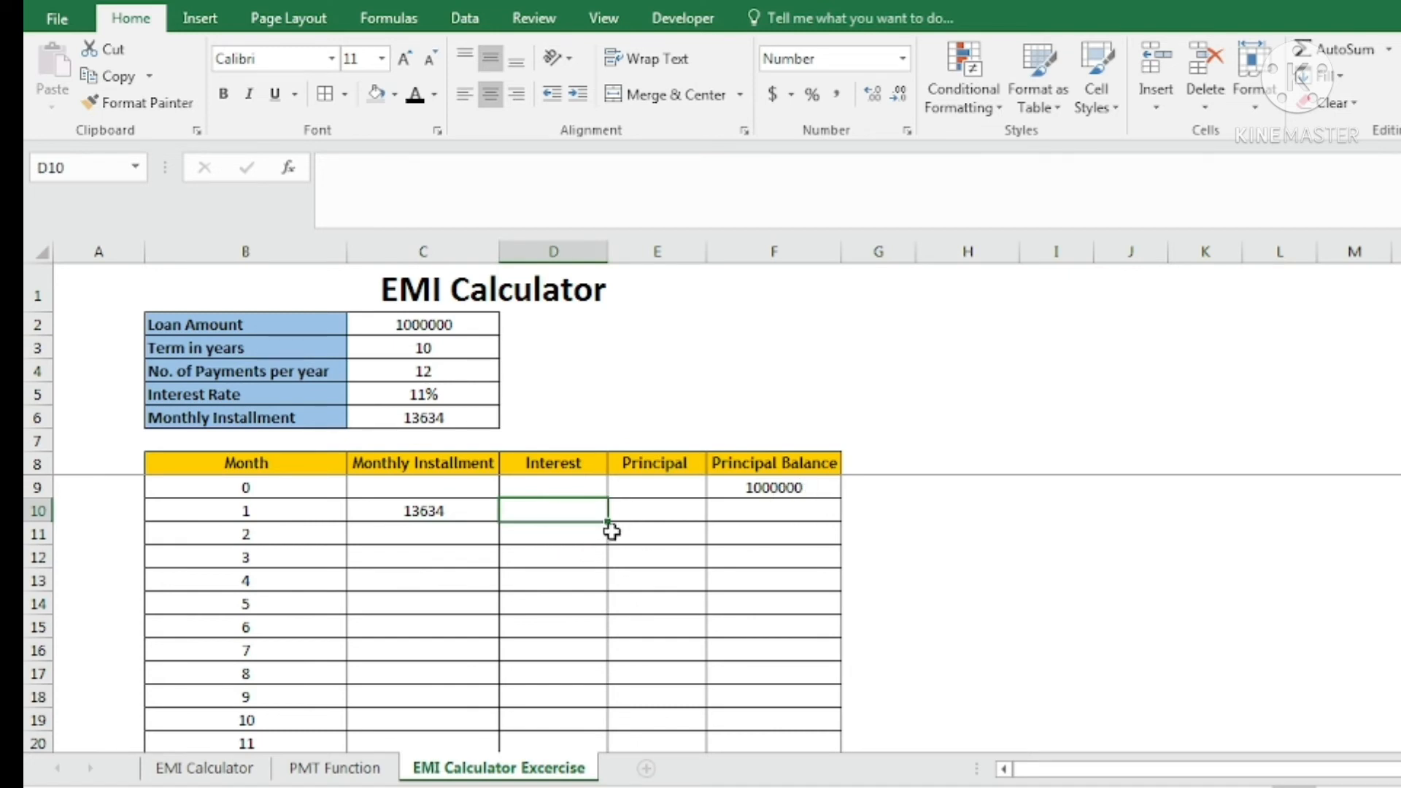
type("=")
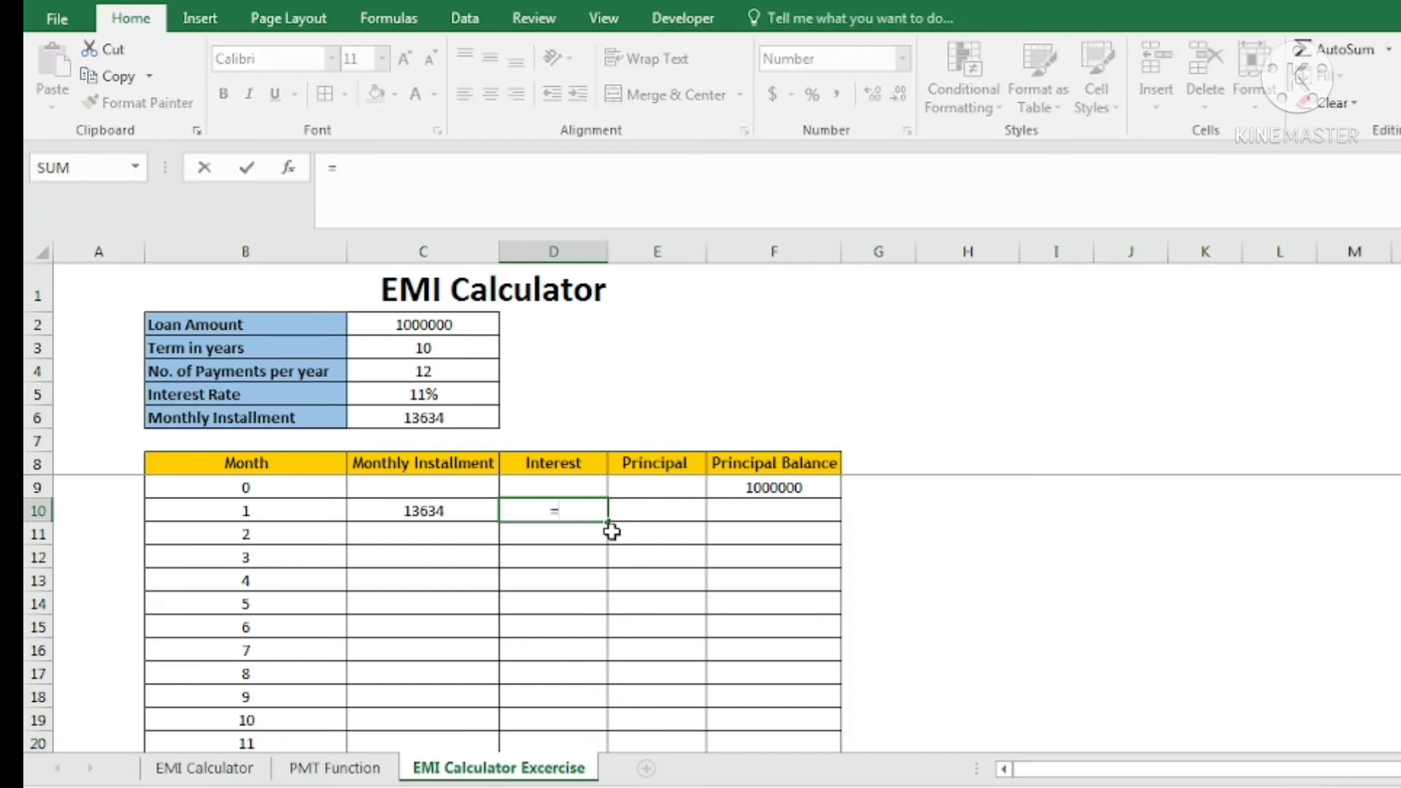
left_click(765, 493)
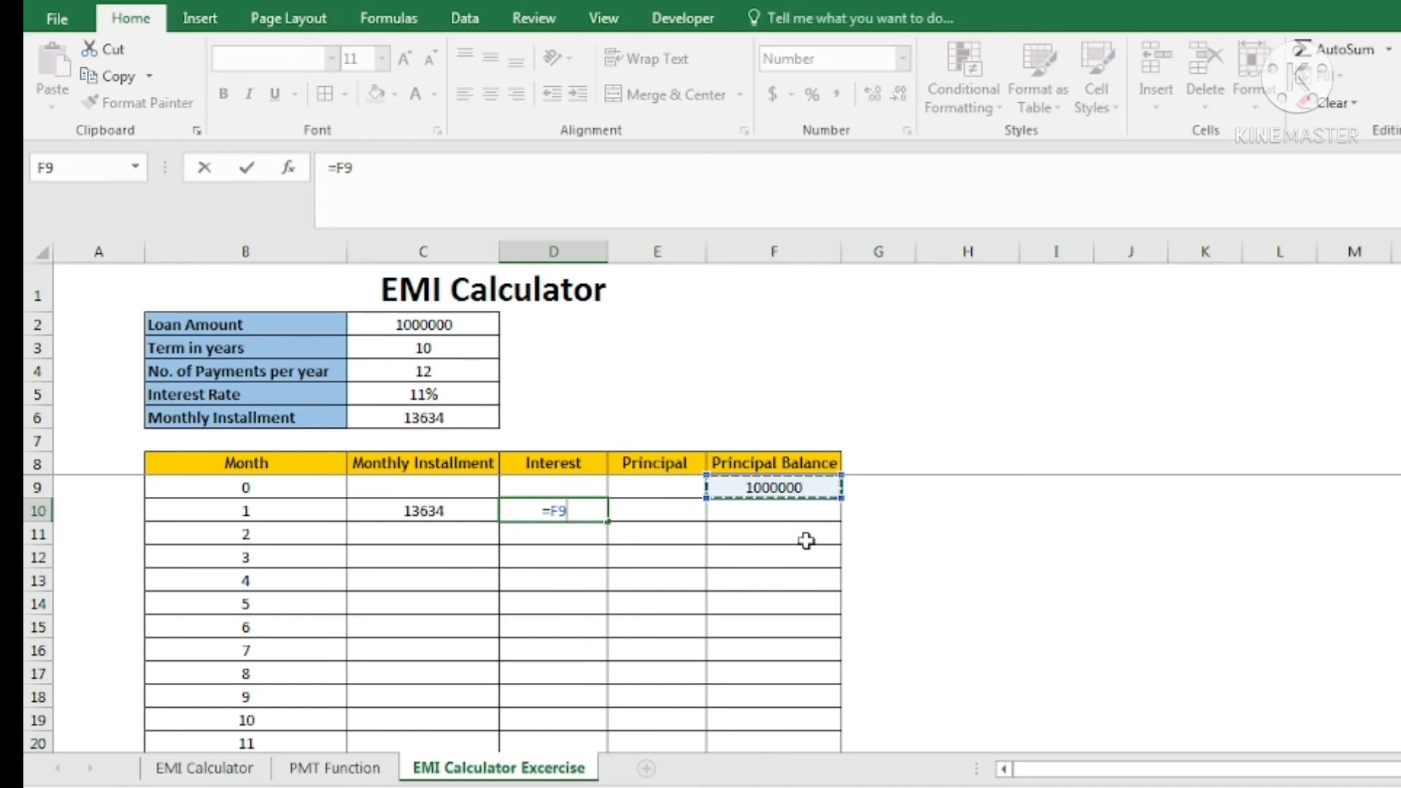
type("*")
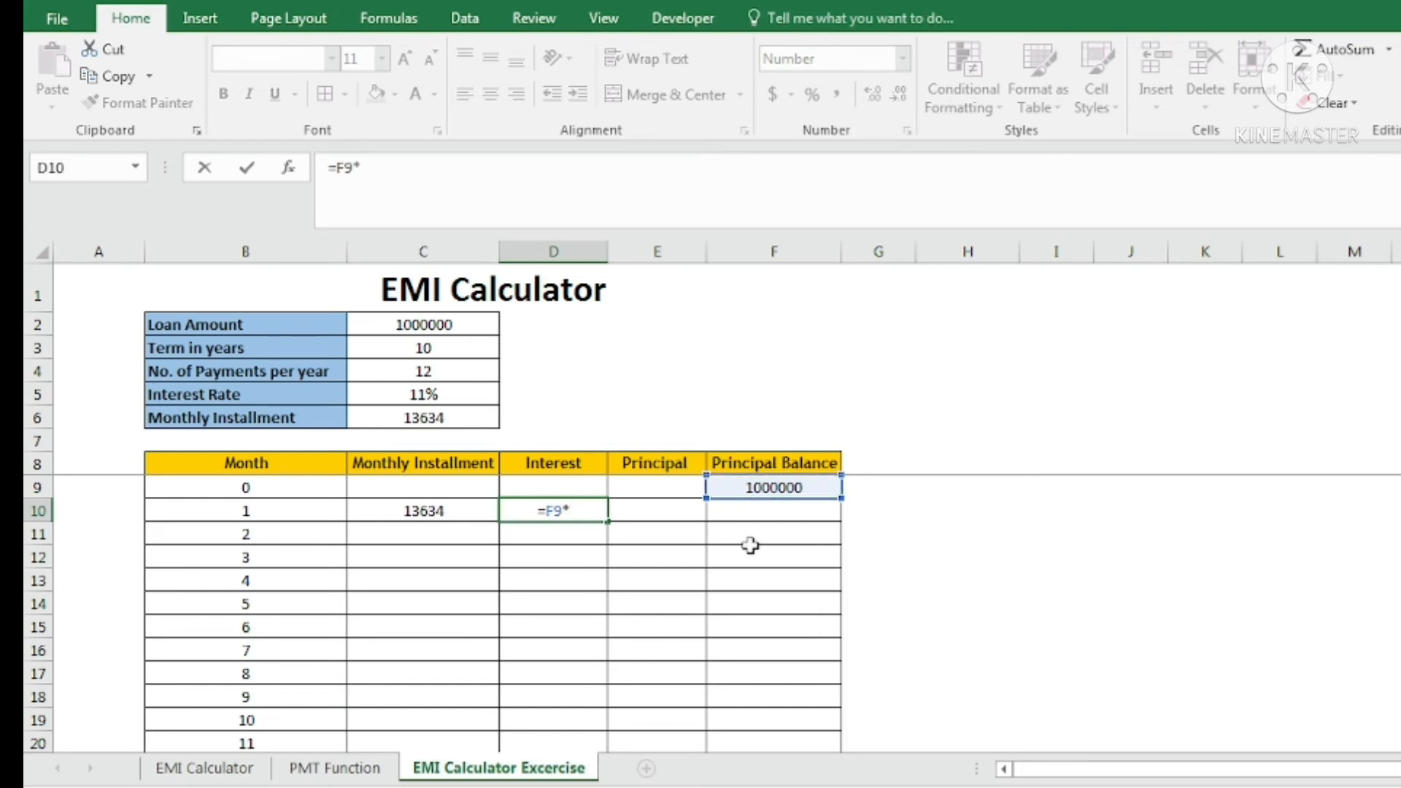
left_click(448, 394)
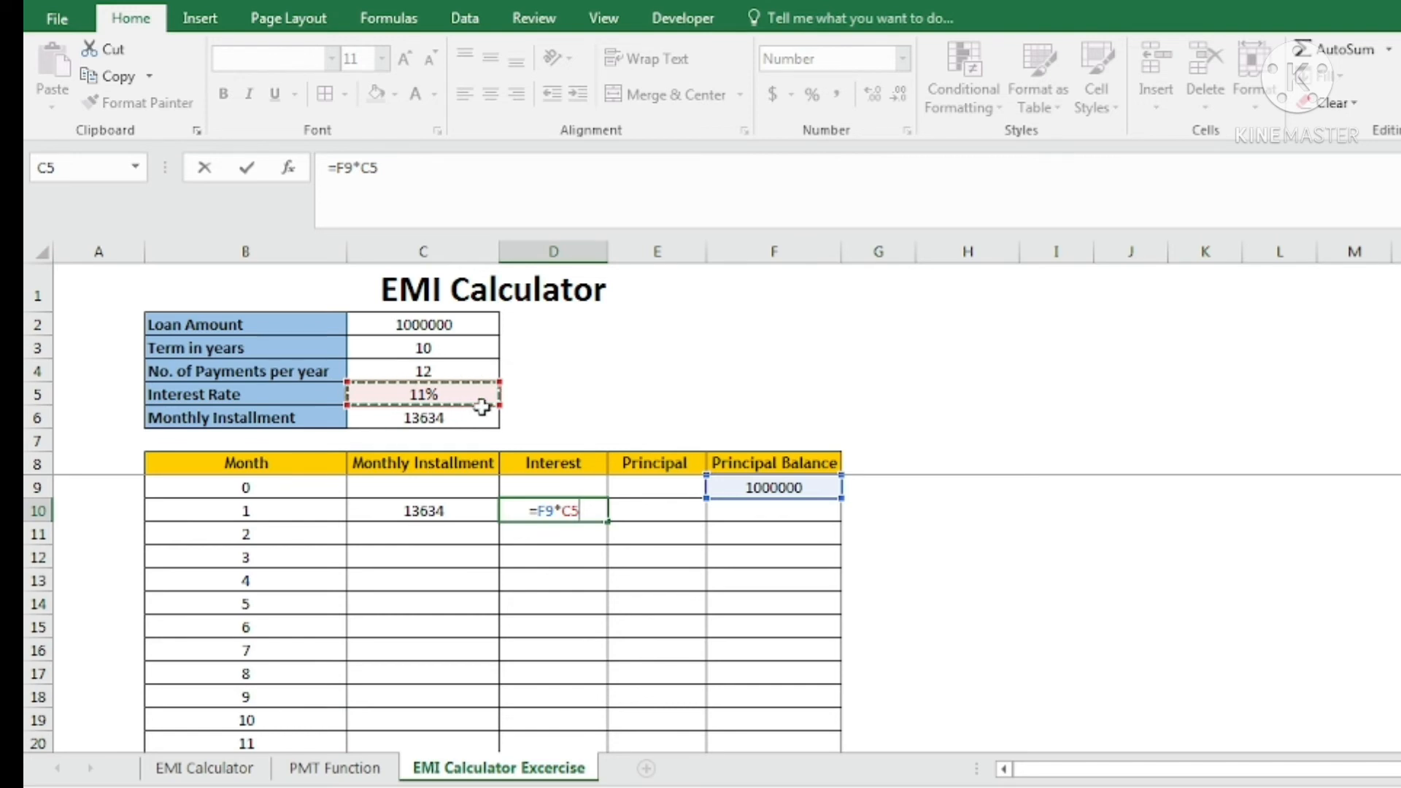
key("F4")
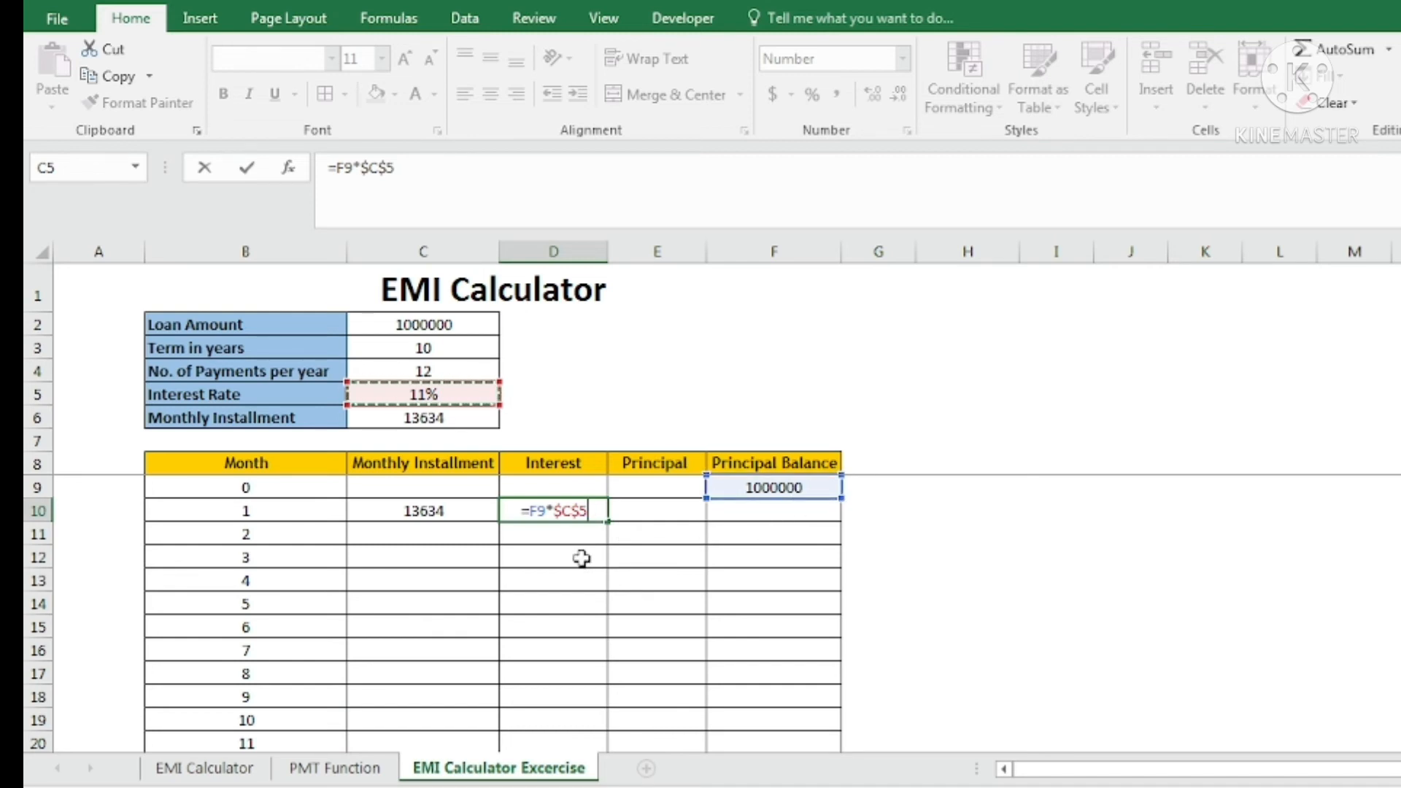
type("/")
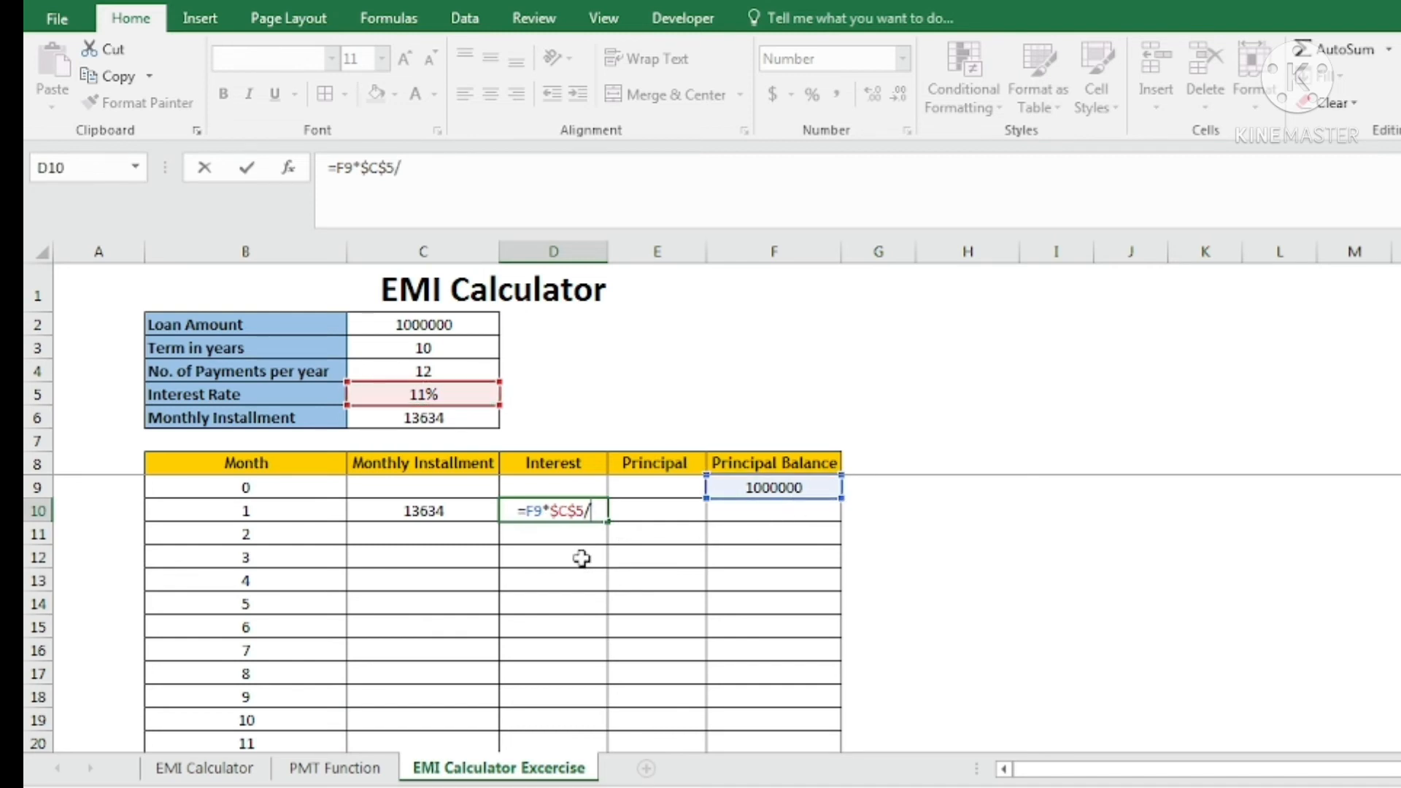
left_click(430, 370)
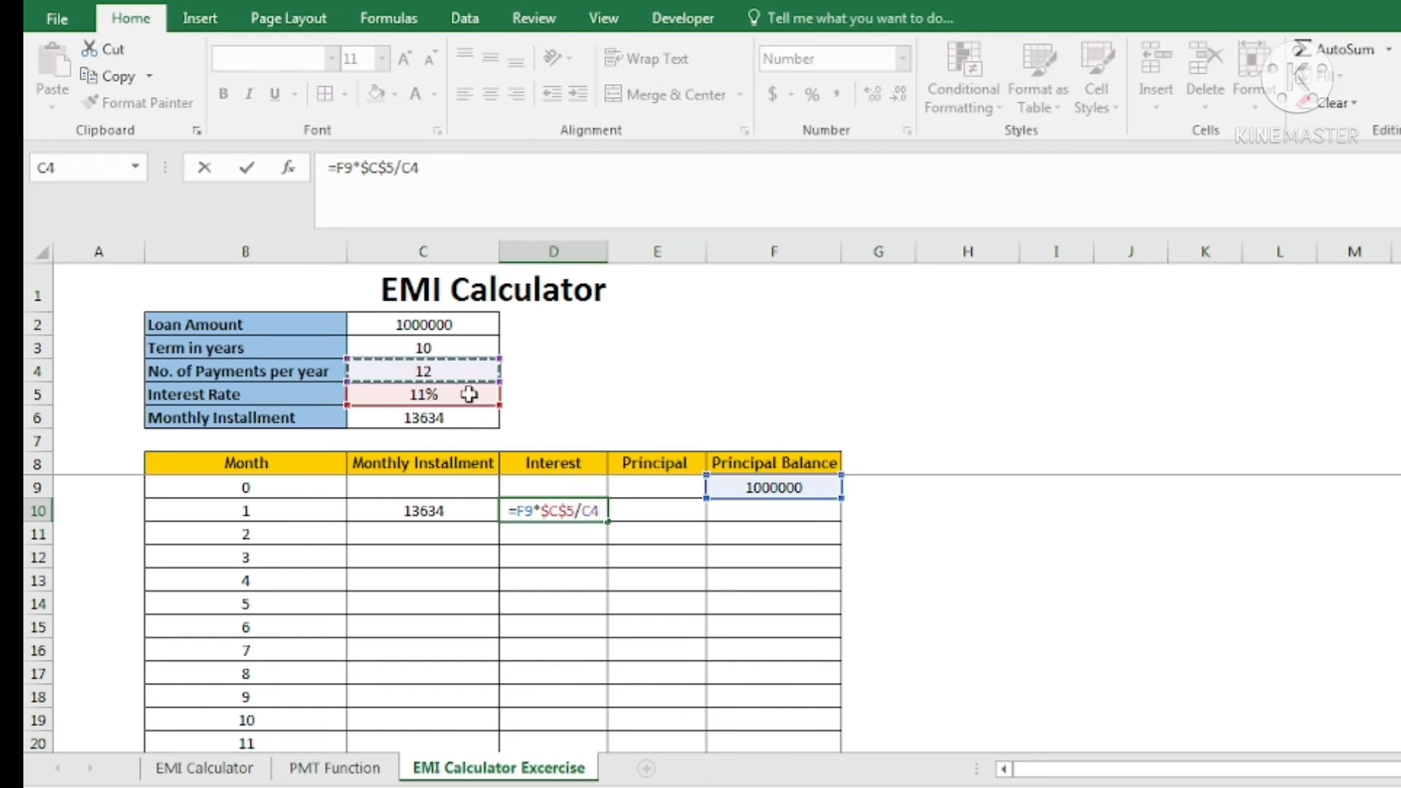
key("F4")
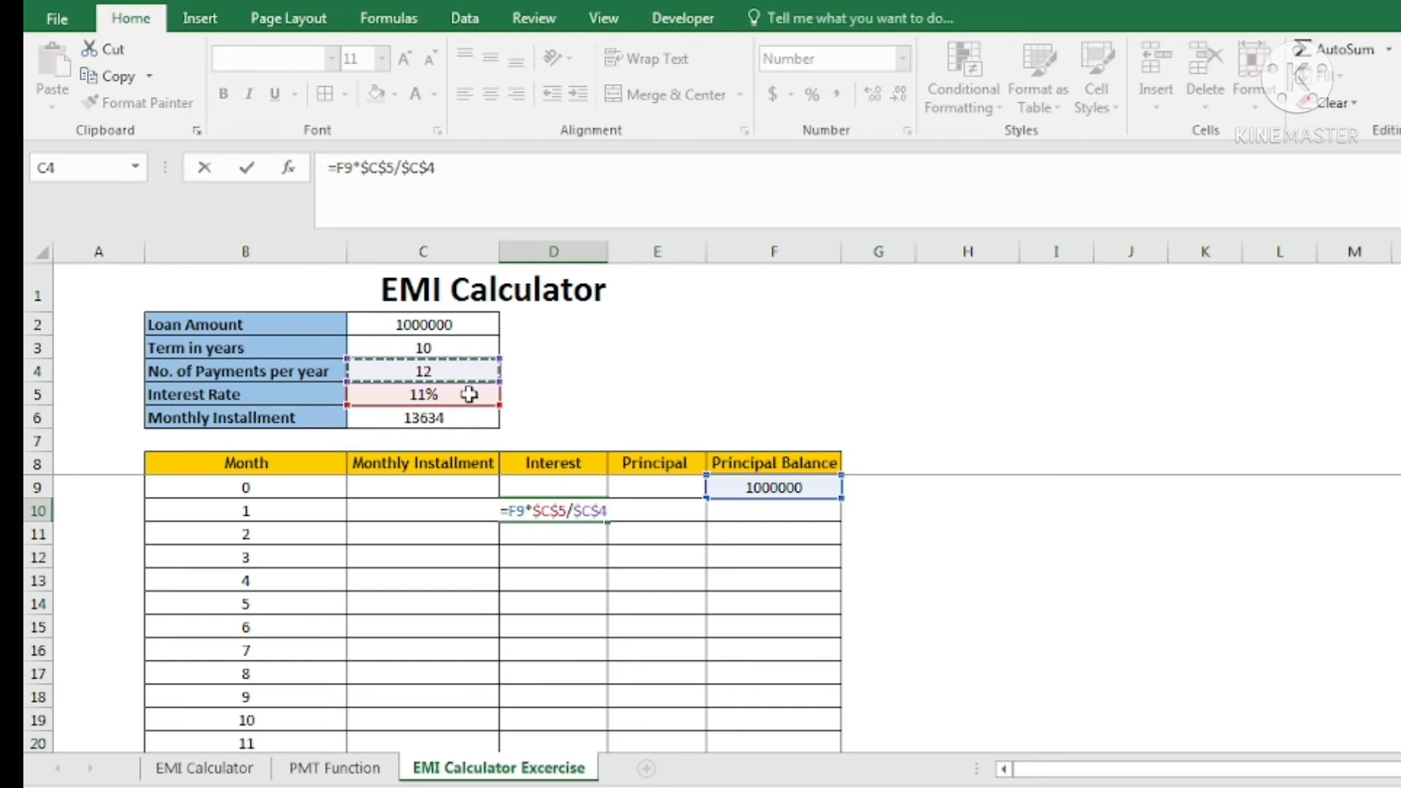
key("Return")
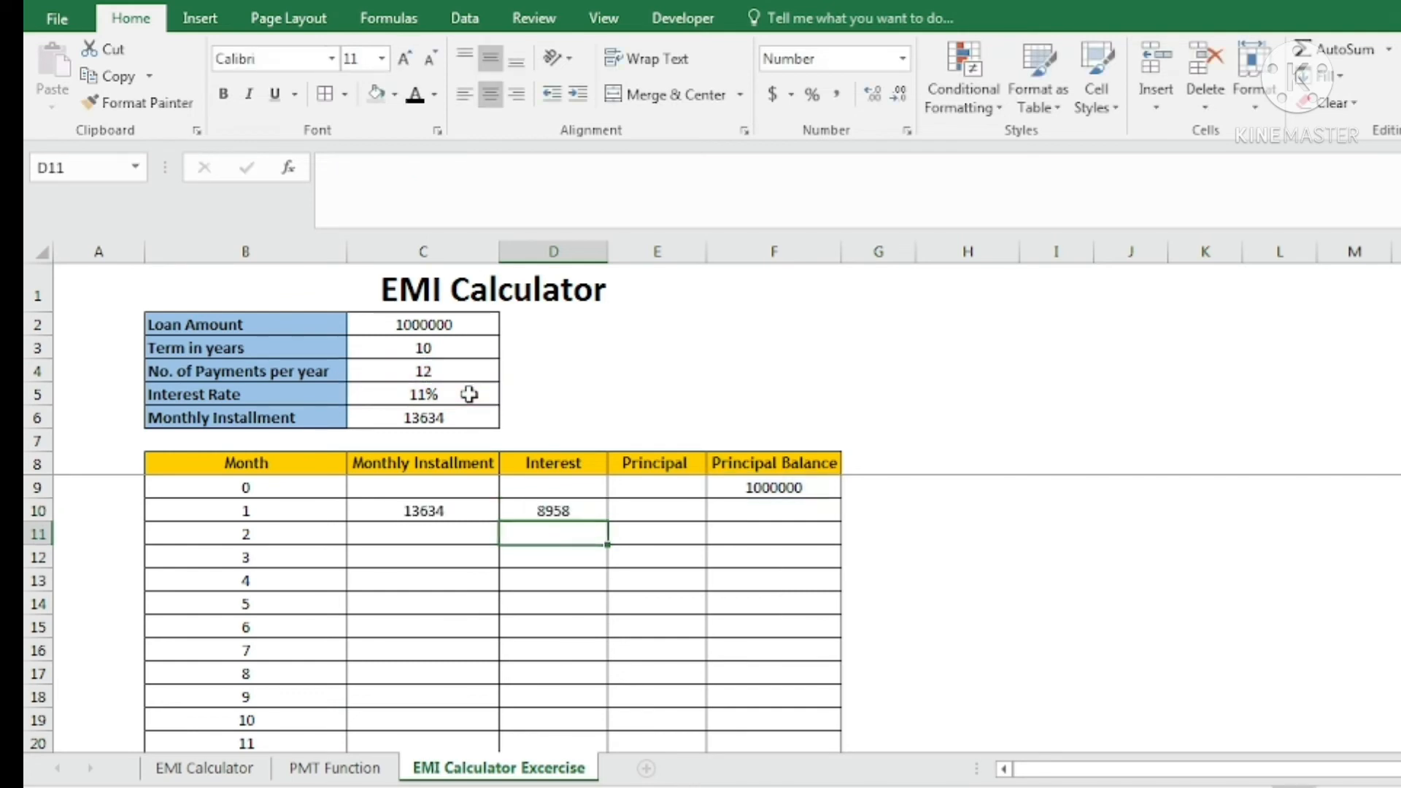
left_click(573, 511)
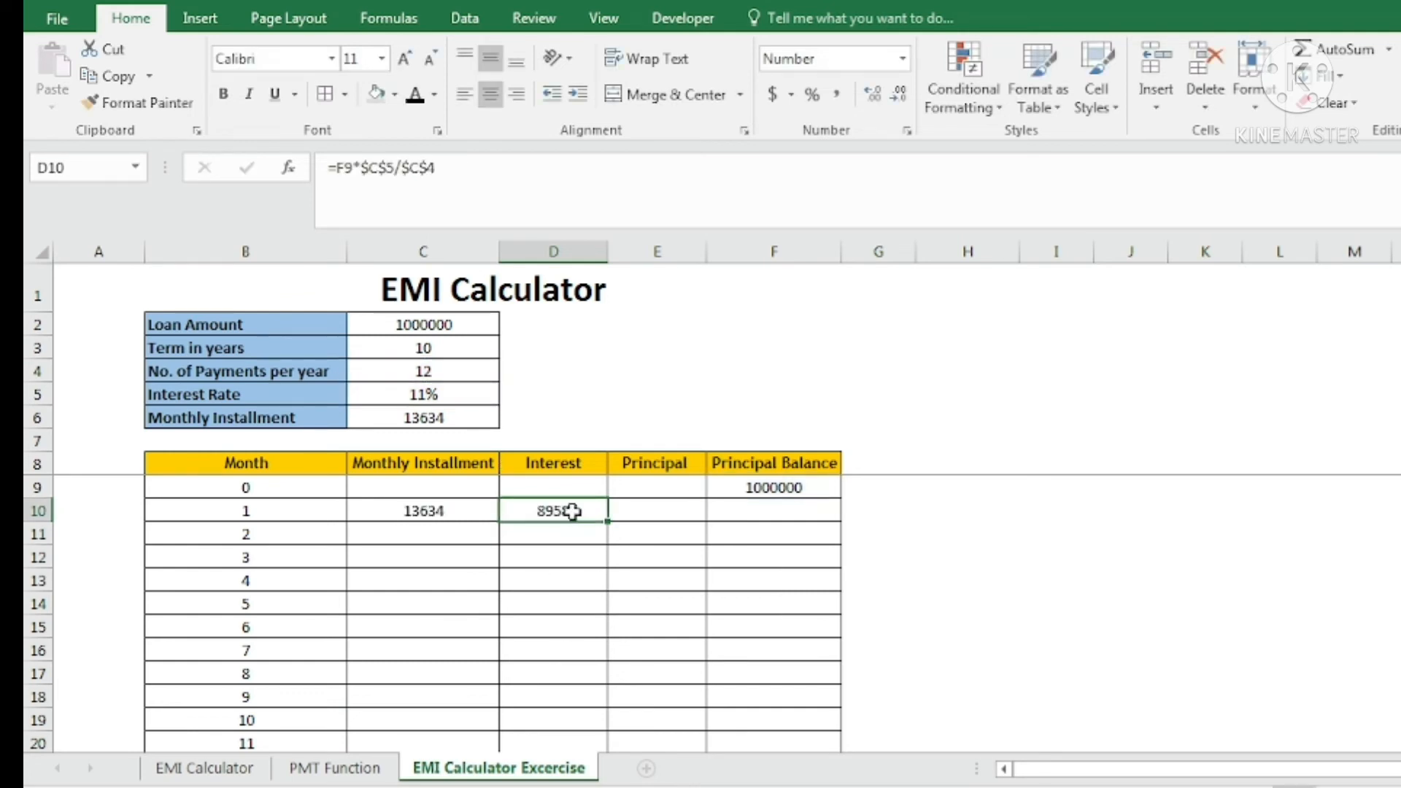
left_click(803, 487)
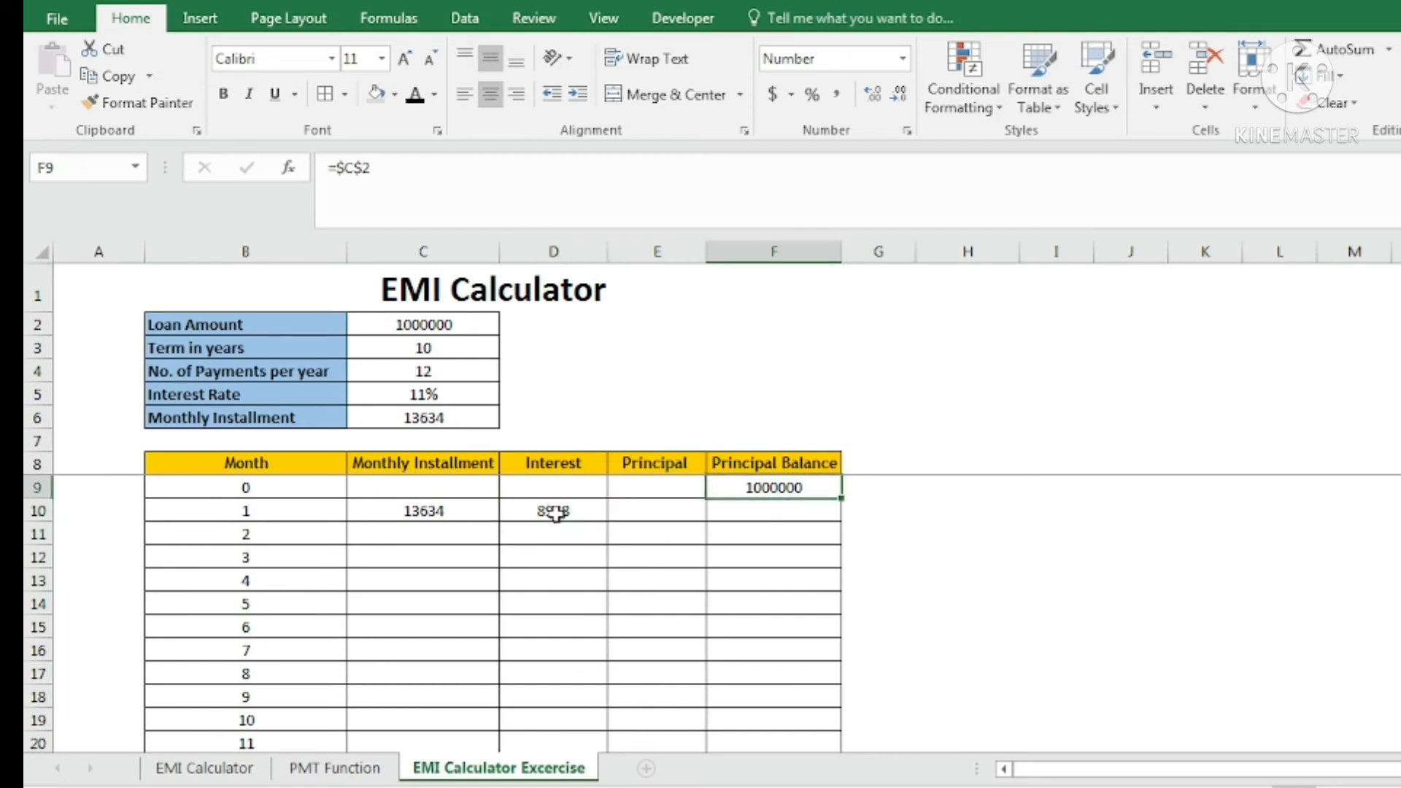
left_click(444, 393)
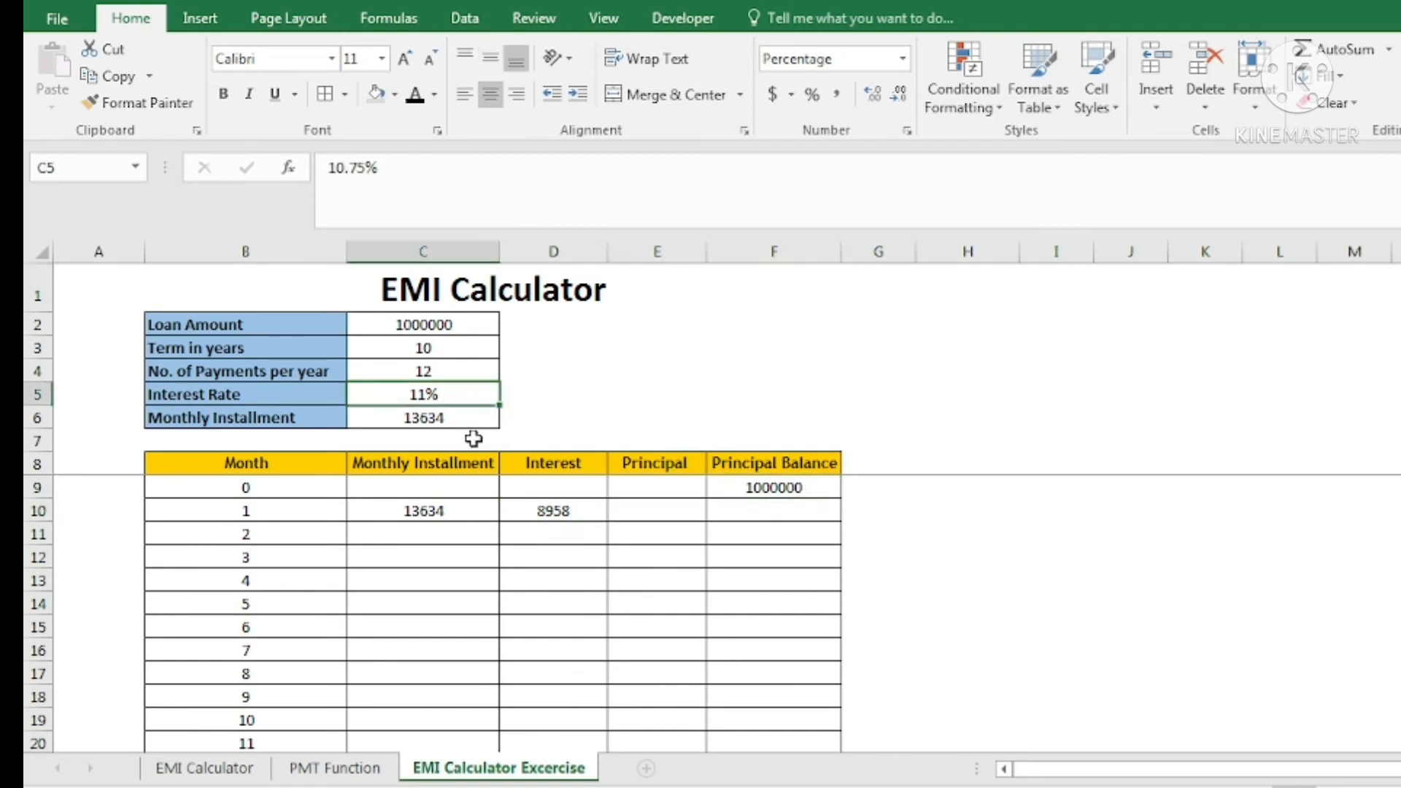
left_click(549, 512)
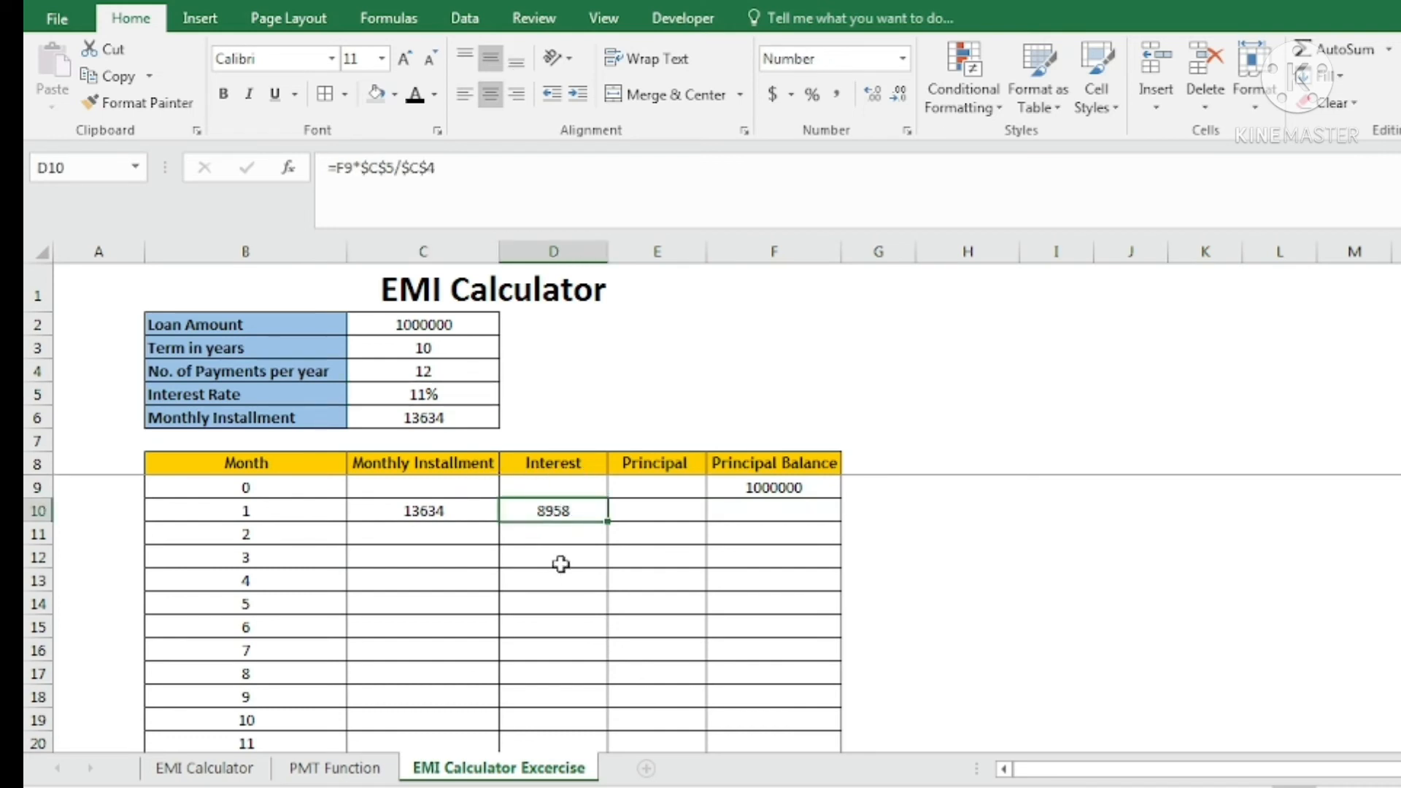
- Calculate the month 1 principal in E10 as installment minus interest with the formula =C10-D10
left_click(656, 509)
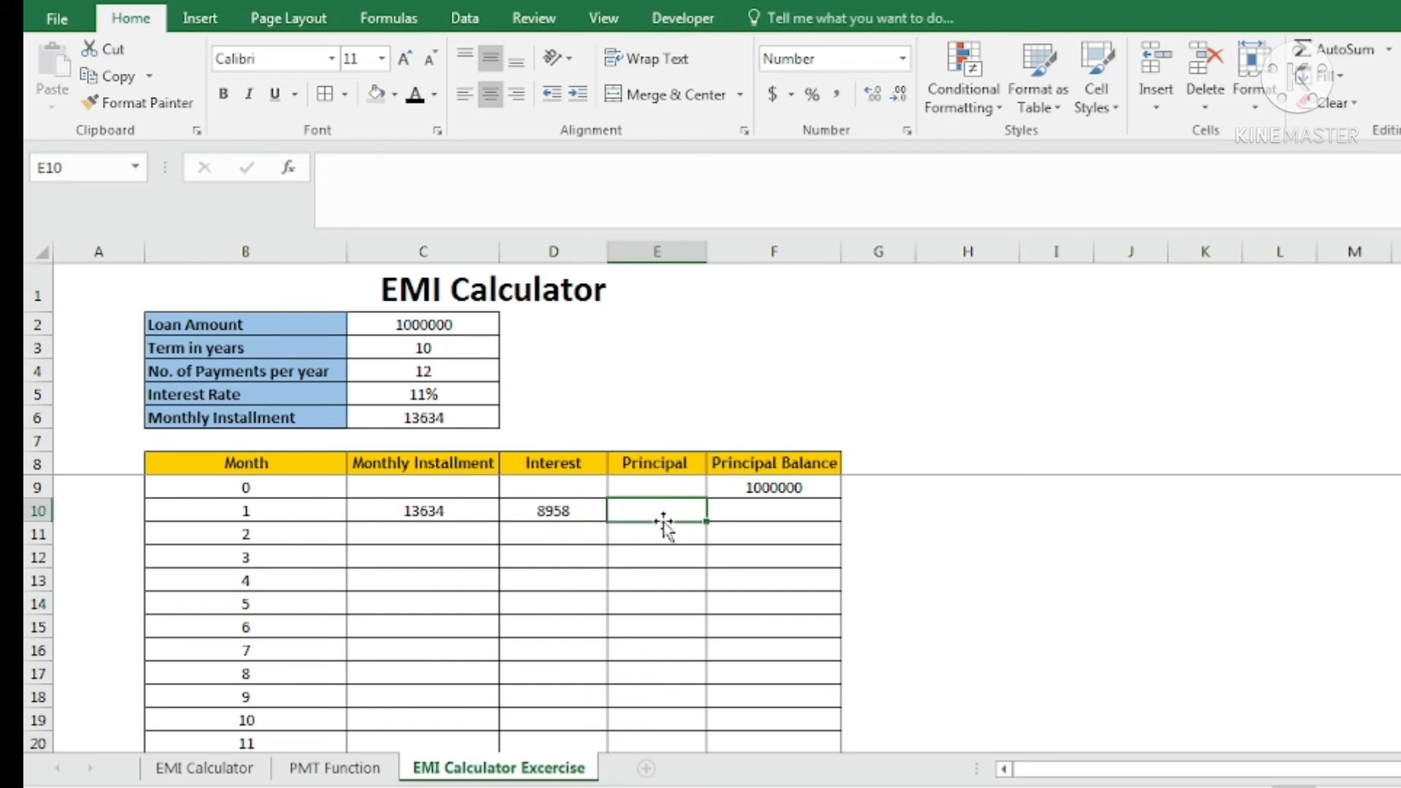
type("=")
left_click(436, 513)
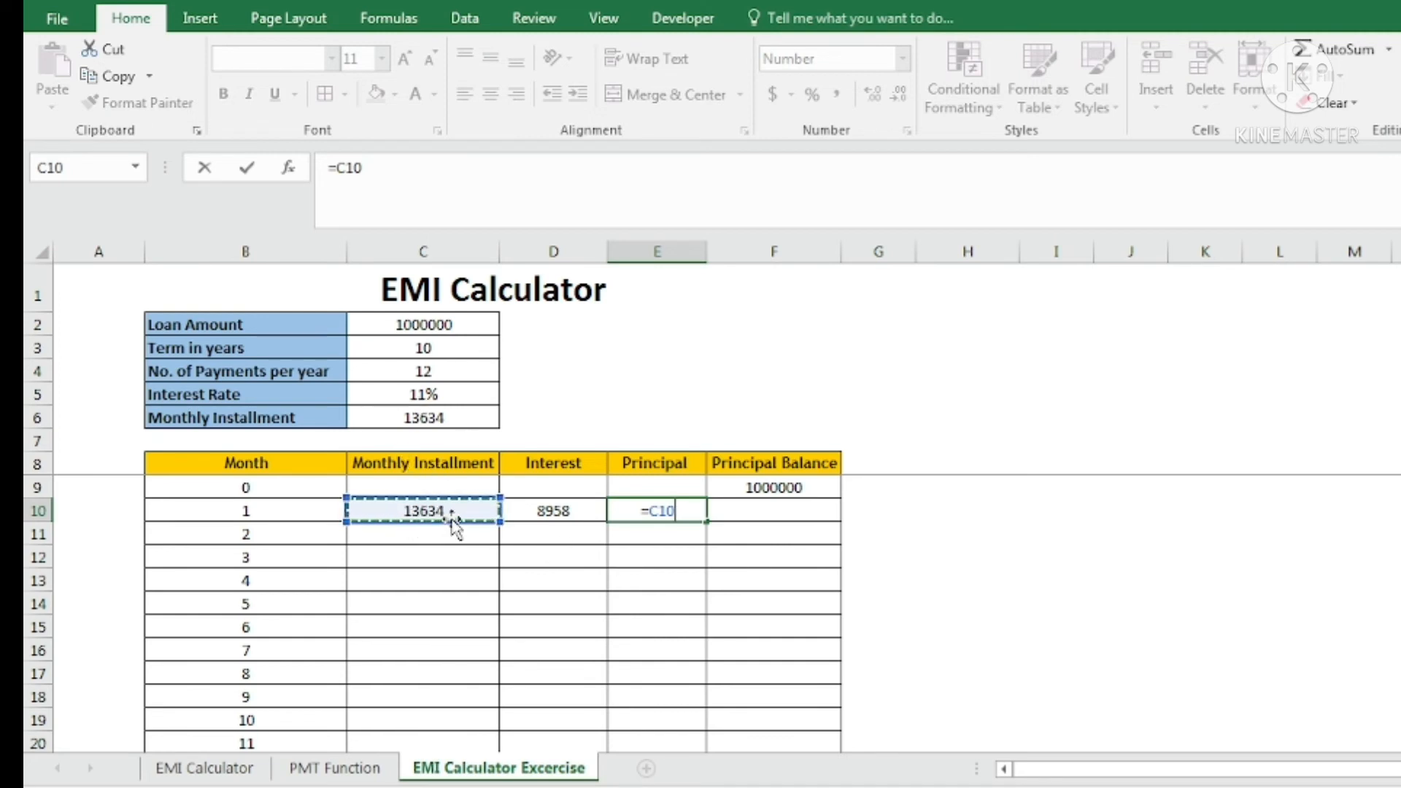
type("-")
left_click(563, 513)
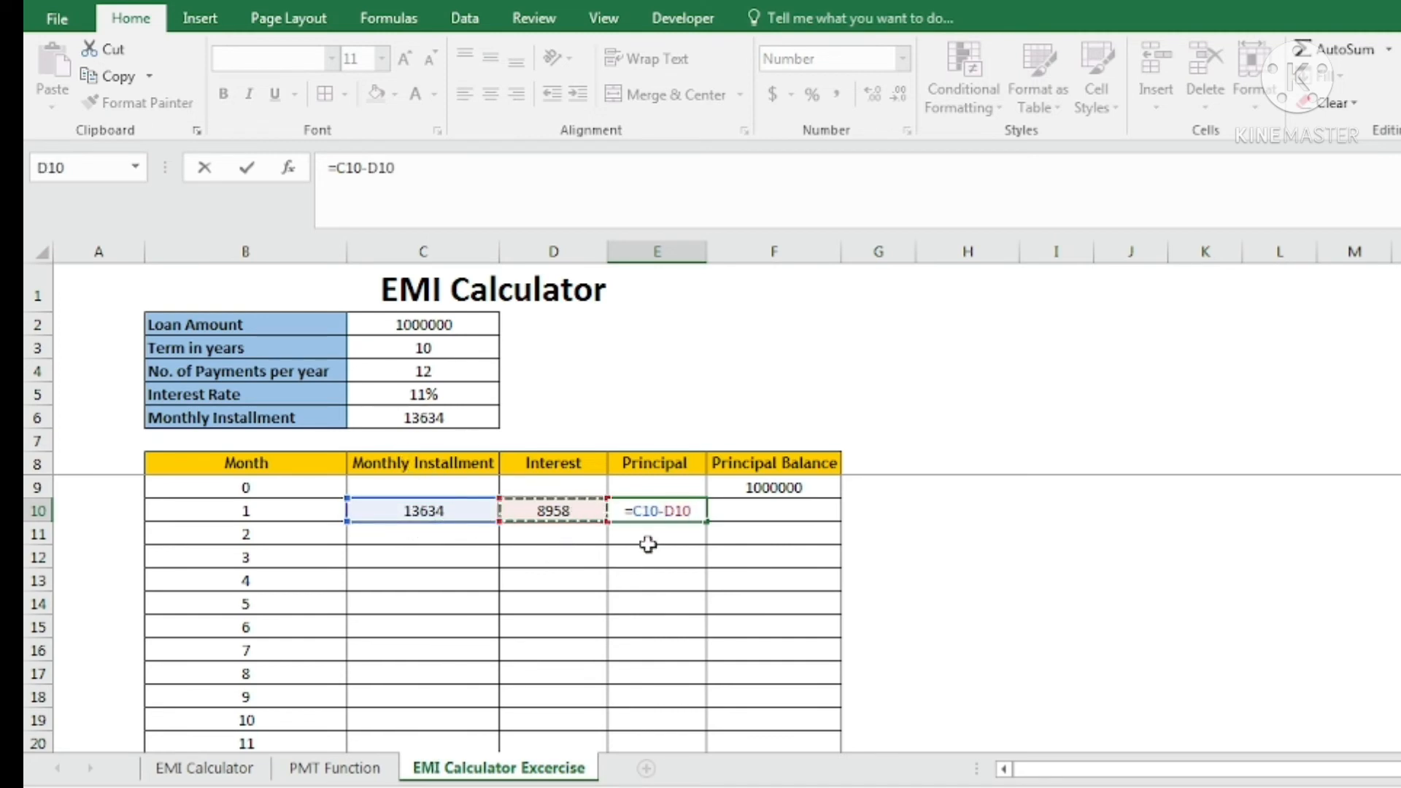
key("Return")
left_click(661, 512)
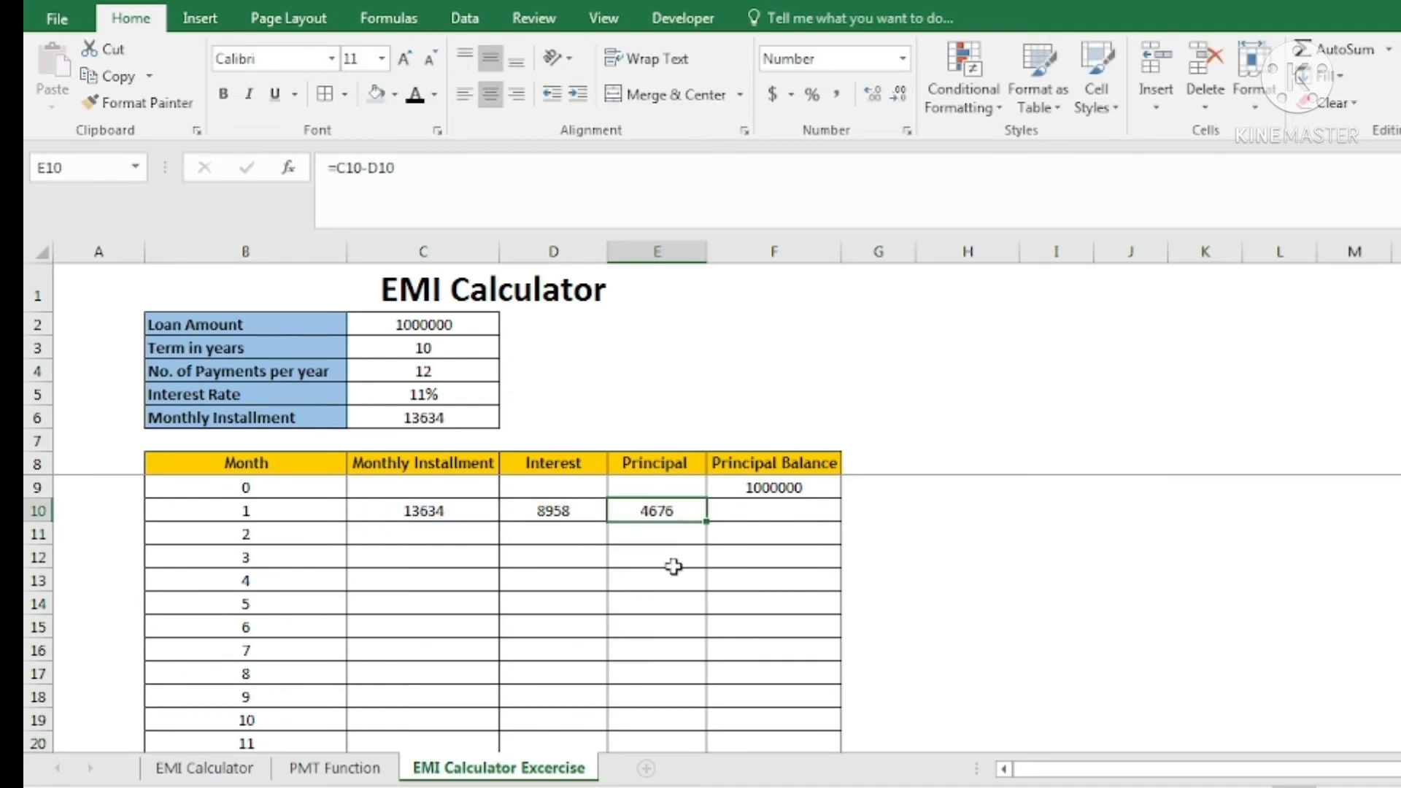
- Calculate the month 1 principal balance in F10 by subtracting the principal from the previous balance with =F9-E10
left_click(762, 508)
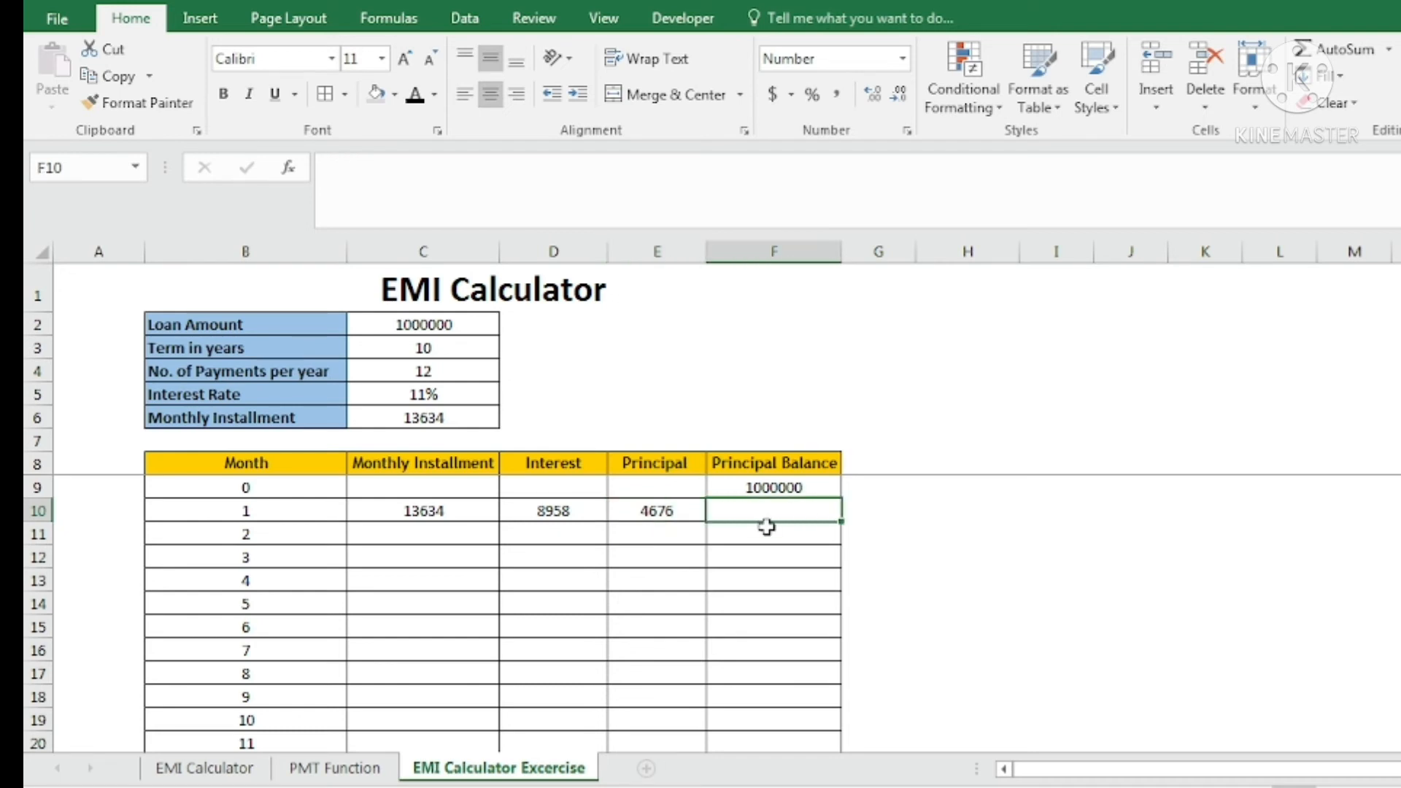
type("=")
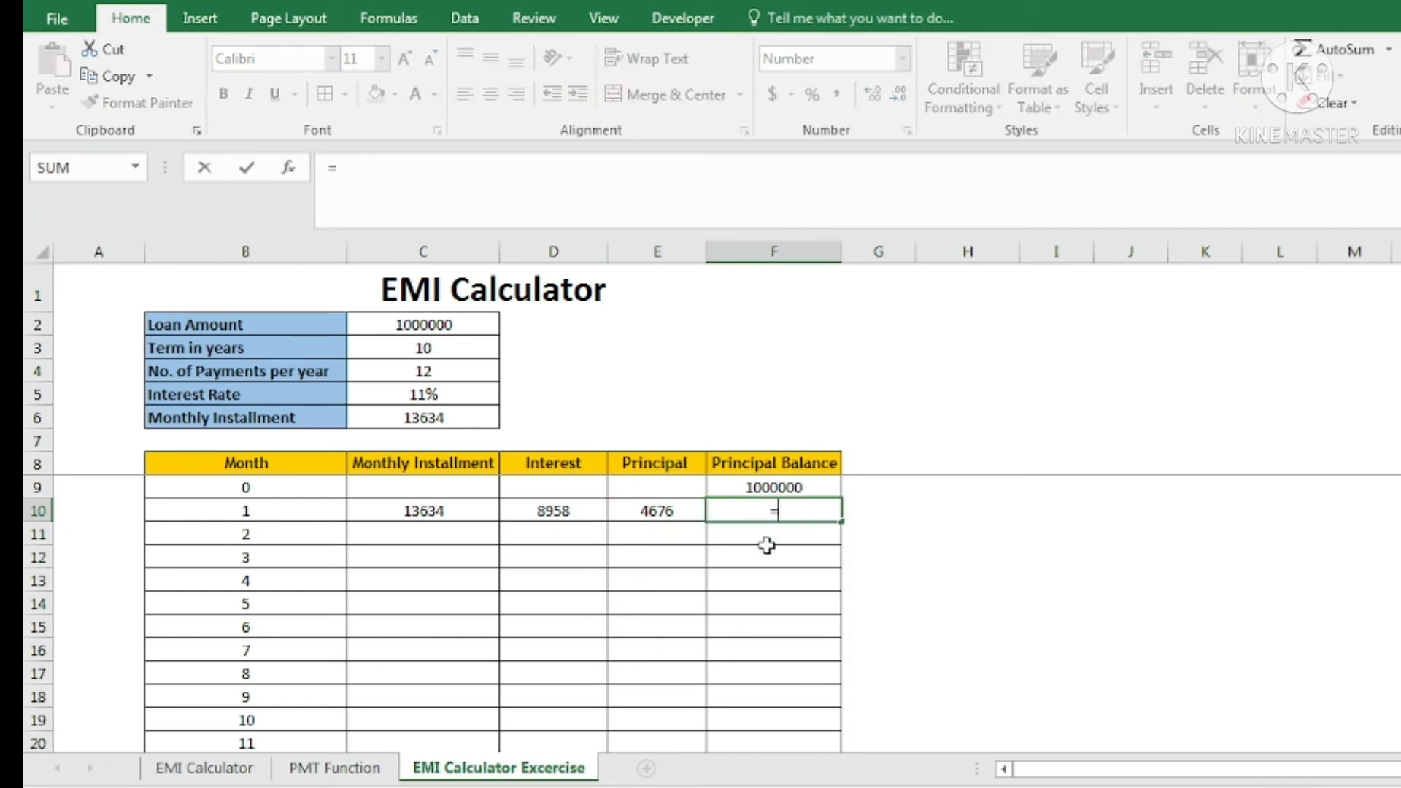
left_click(773, 487)
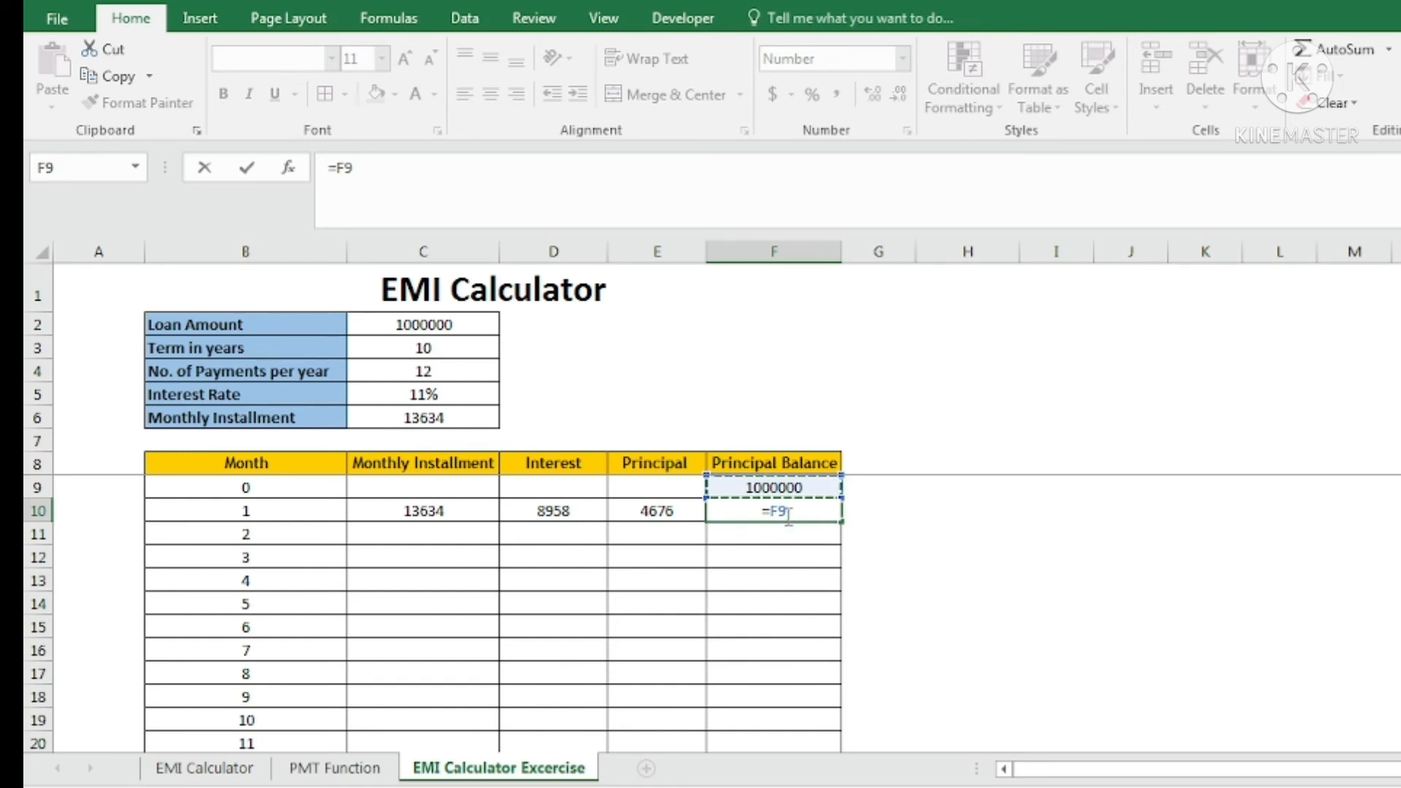
type("-")
left_click(655, 514)
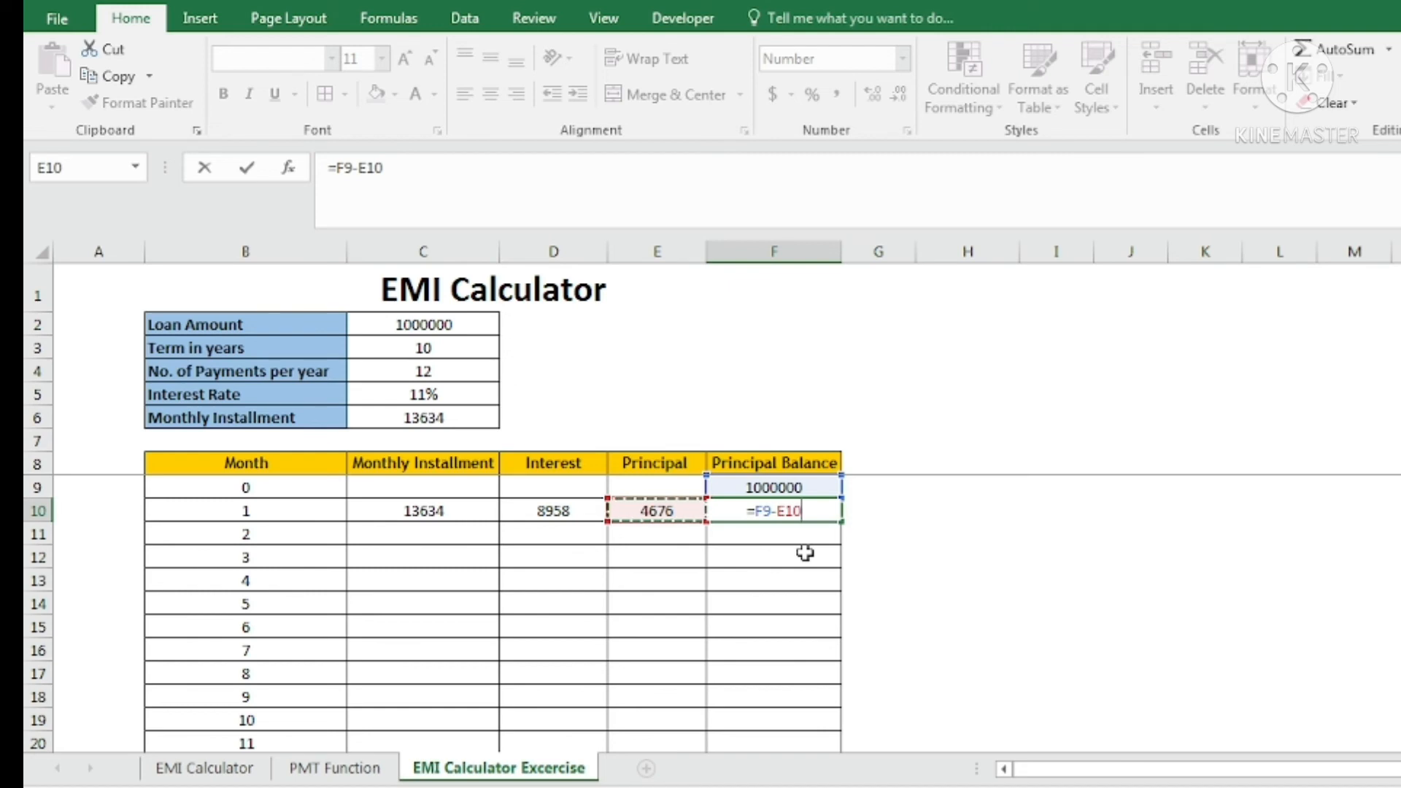
key("Return")
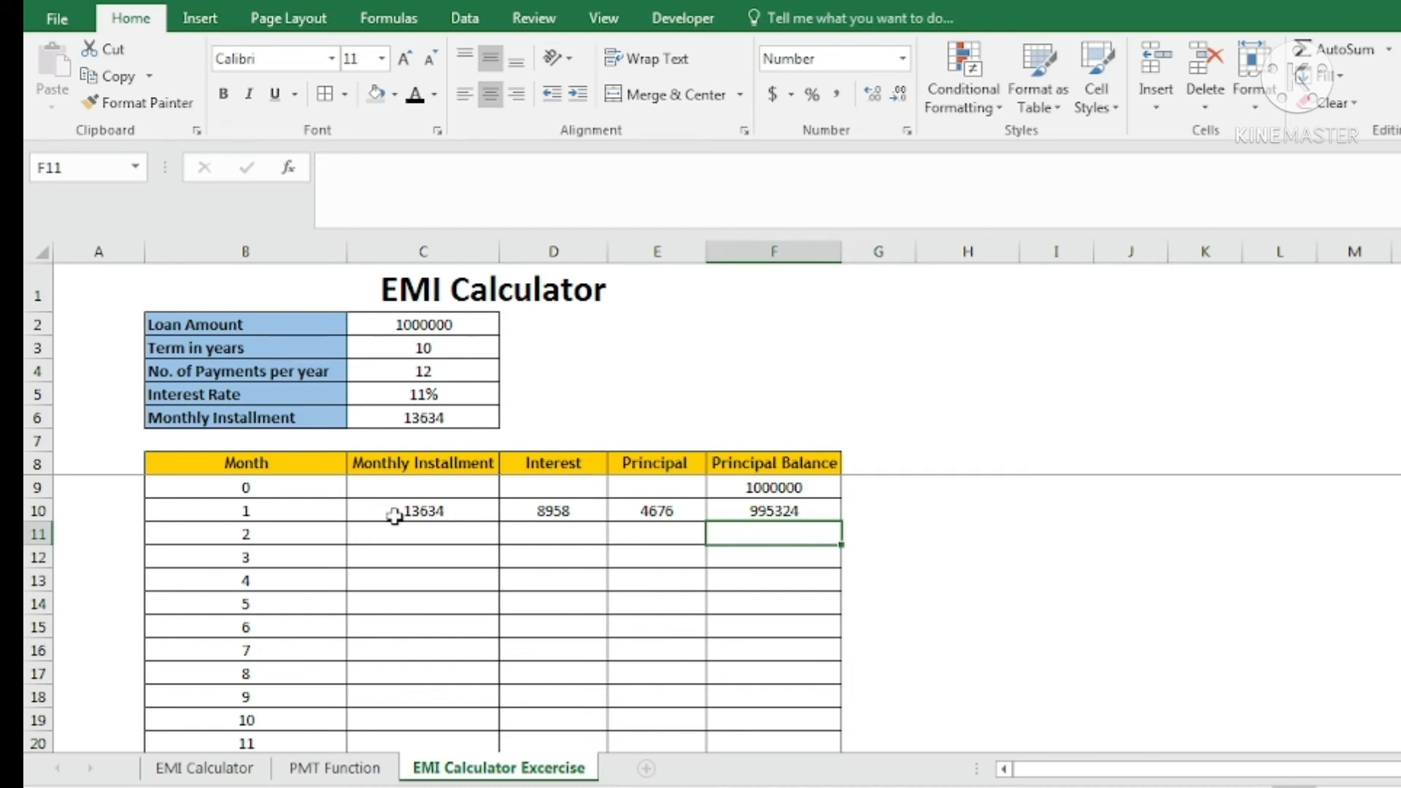
- Review the month 0 balance and the formulas behind the month 1 installment, interest, principal and principal balance
left_click(434, 512)
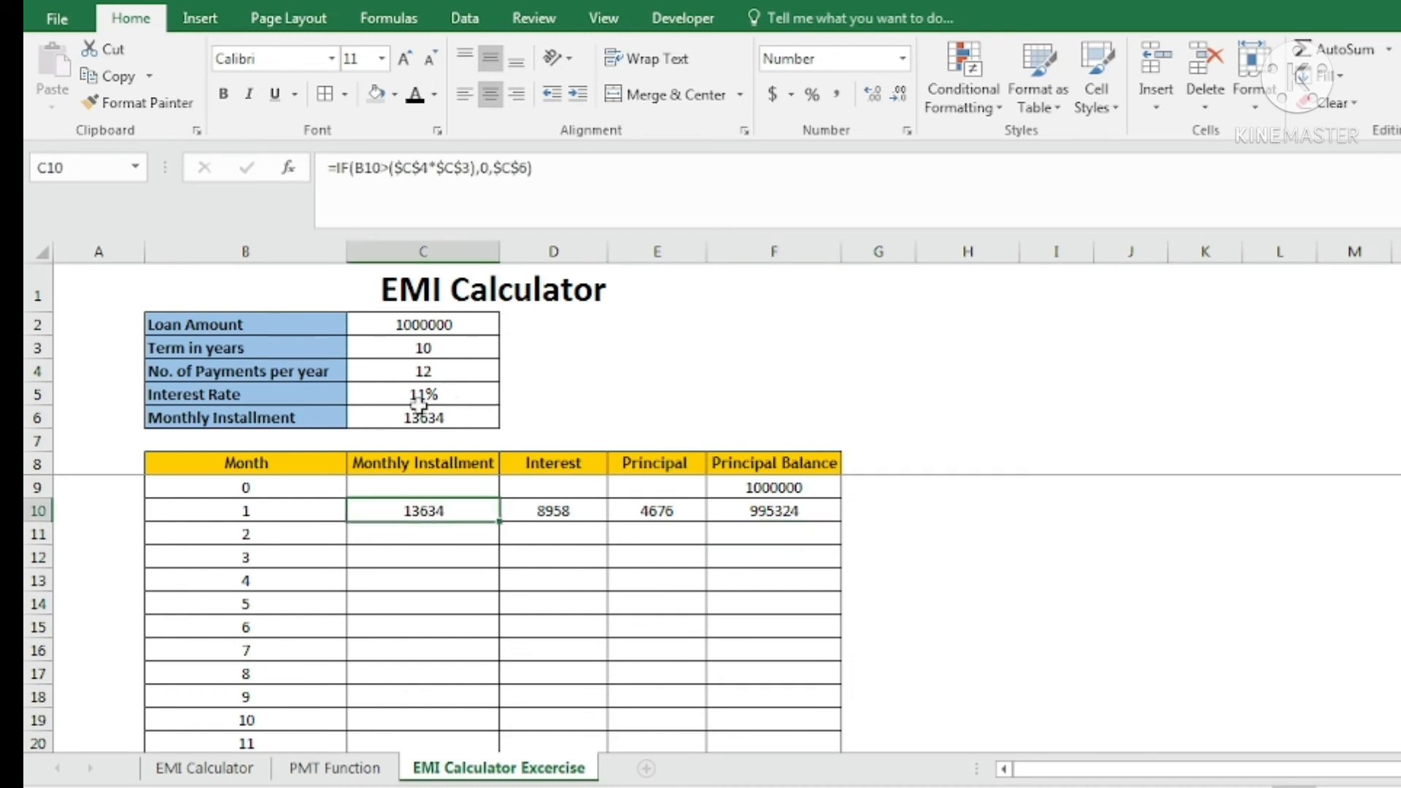
left_click(466, 410)
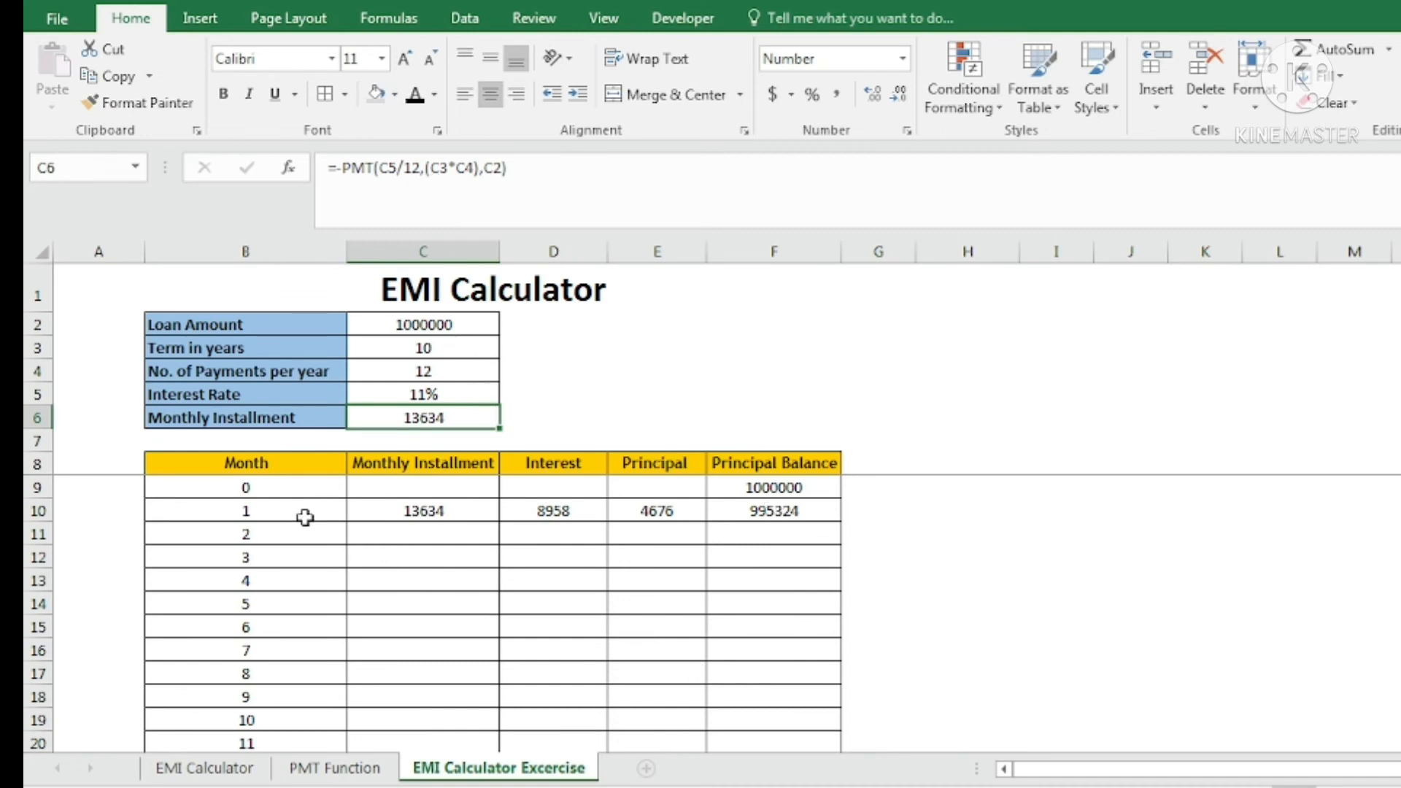
left_click(271, 489)
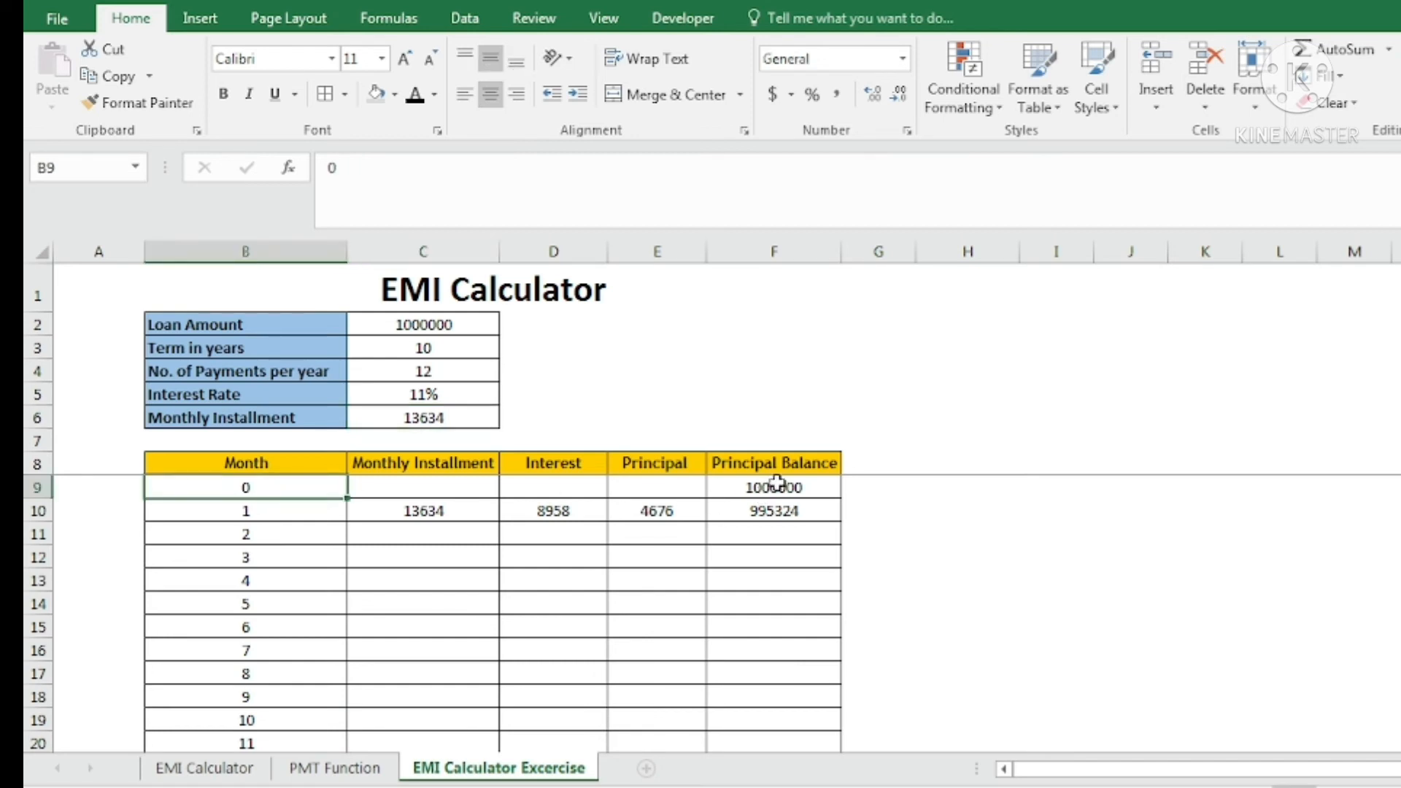
left_click(762, 494)
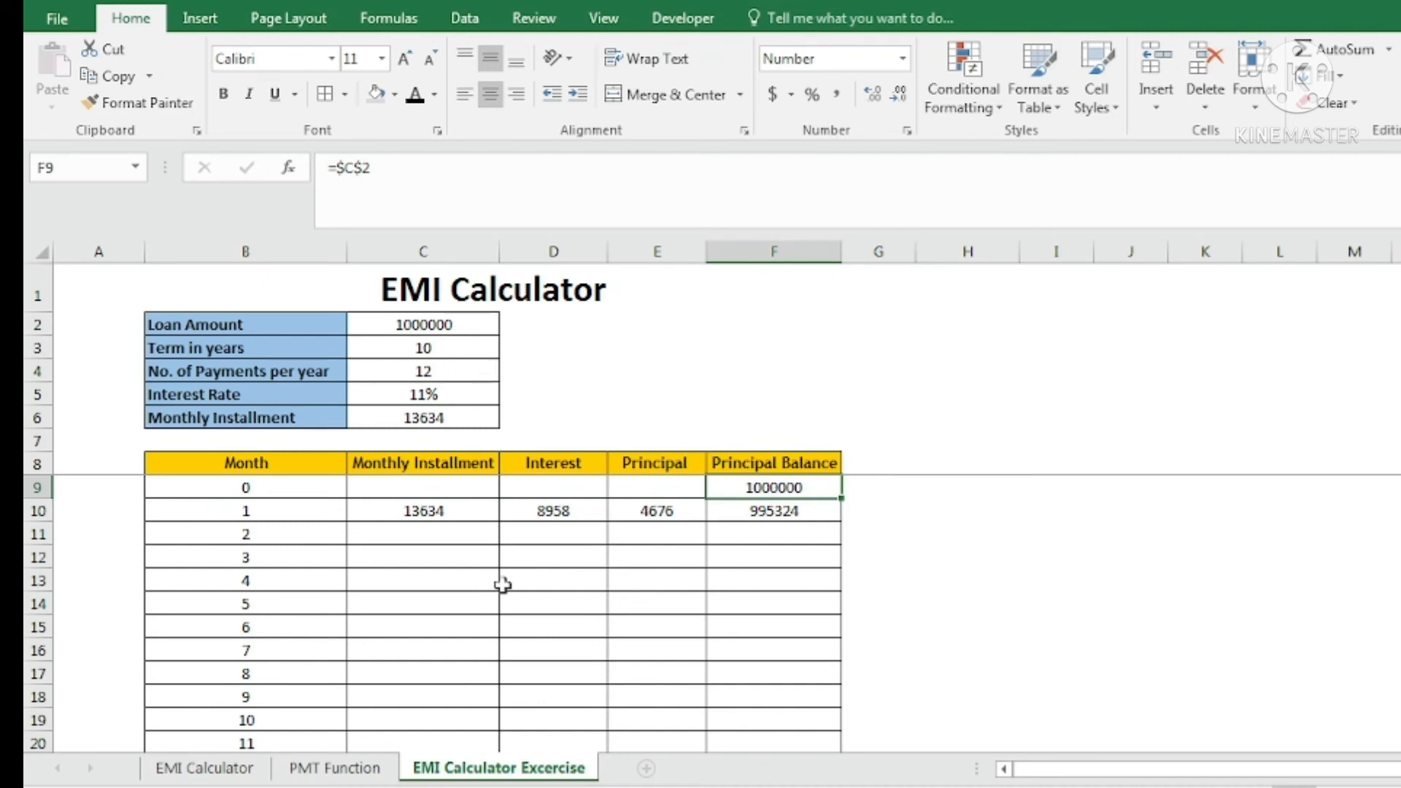
left_click(411, 510)
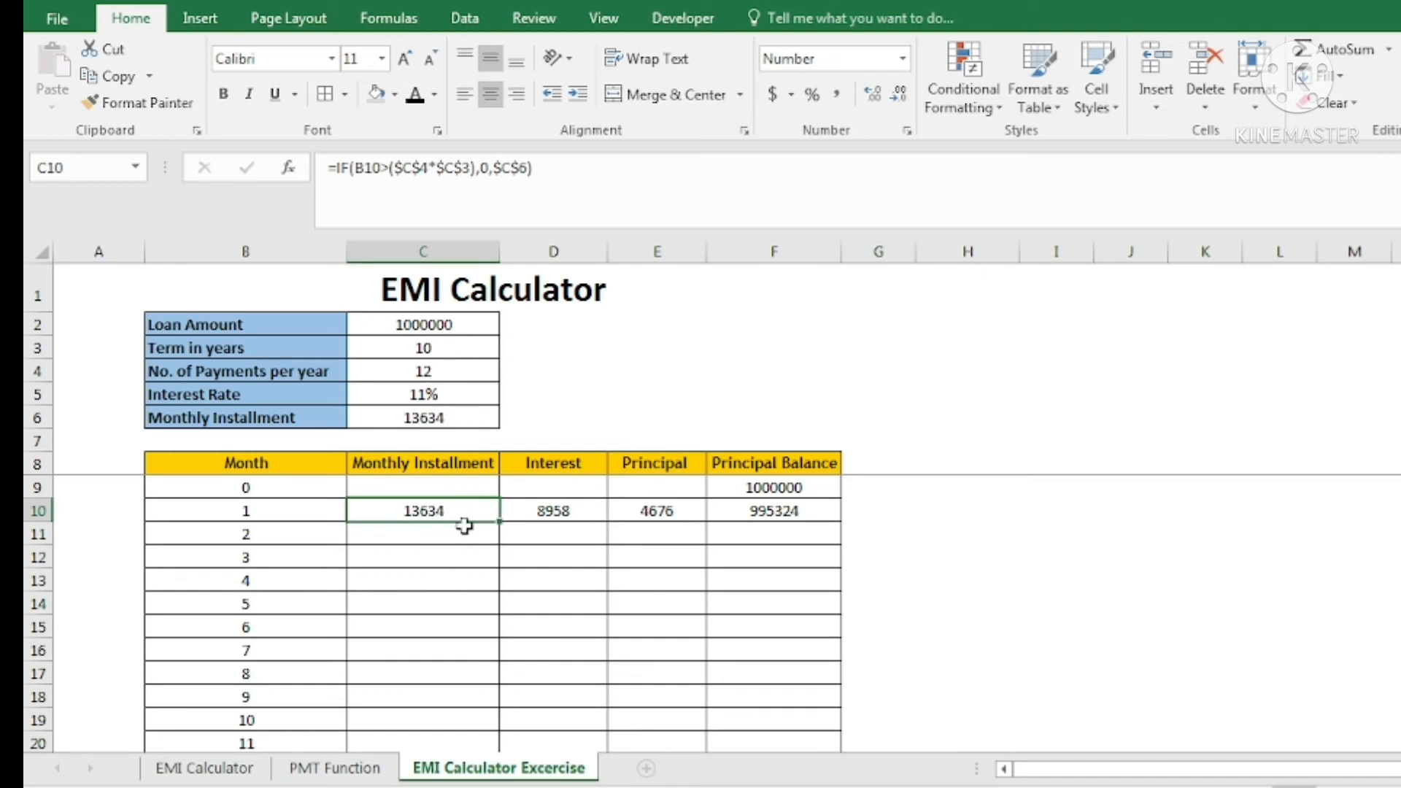
left_click(558, 511)
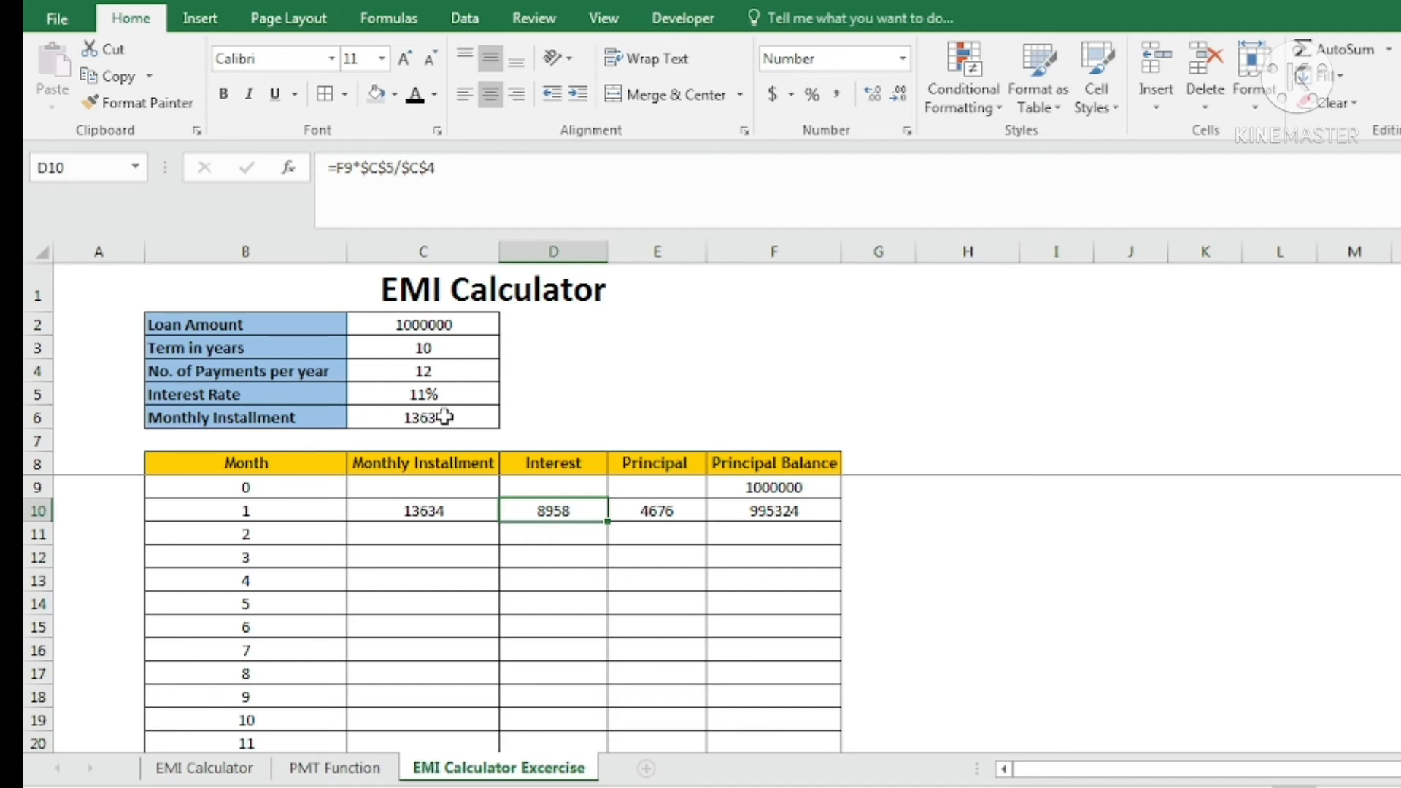
left_click(694, 512)
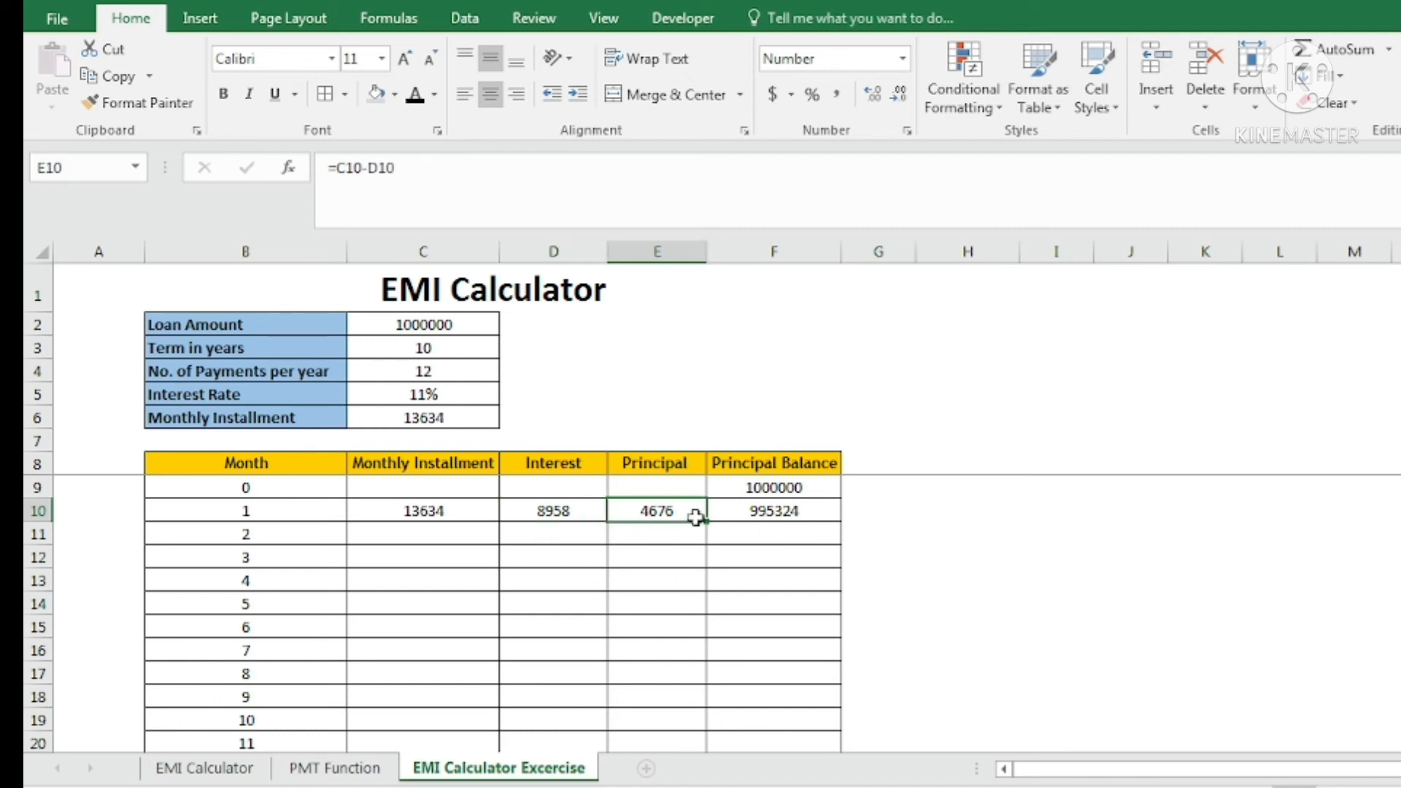
left_click(782, 517)
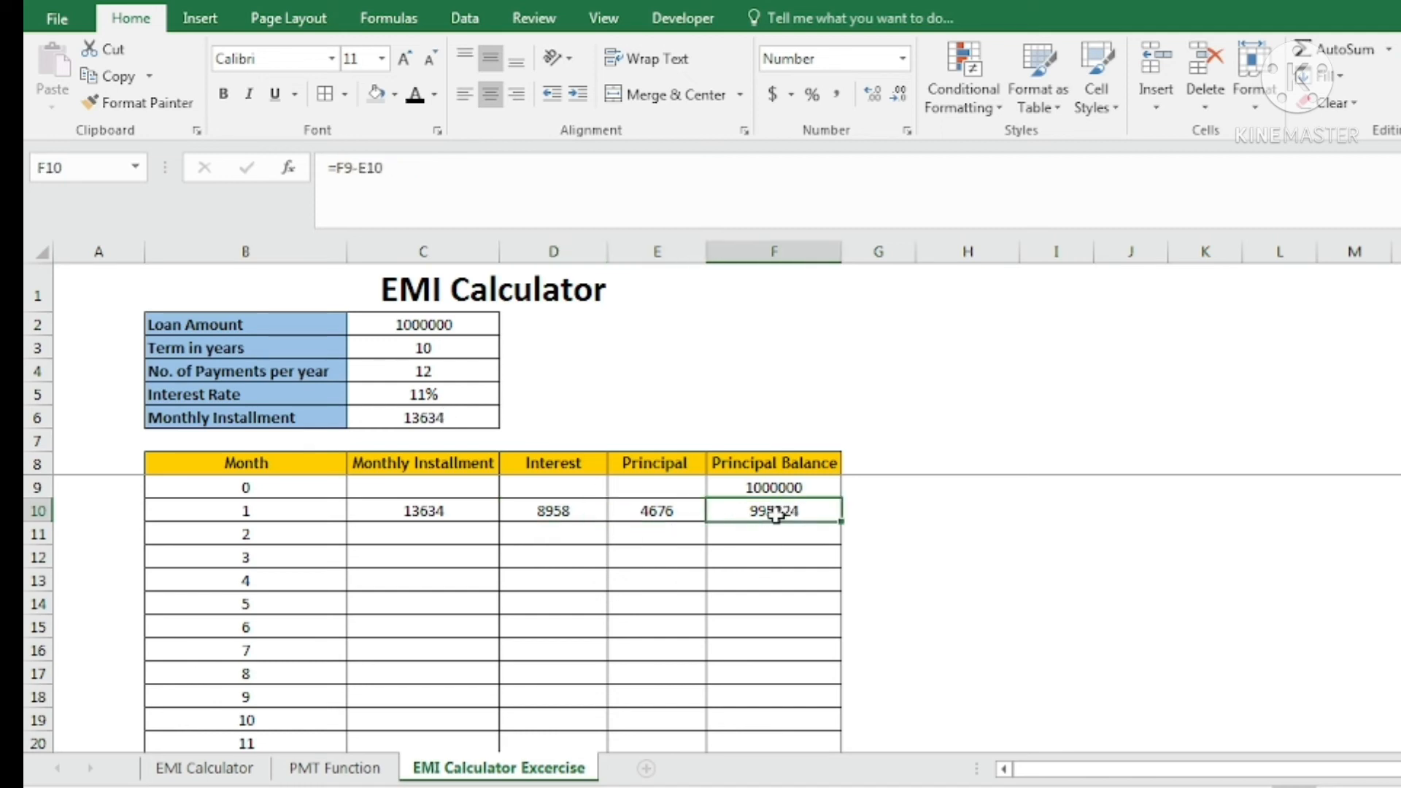
left_click(652, 513)
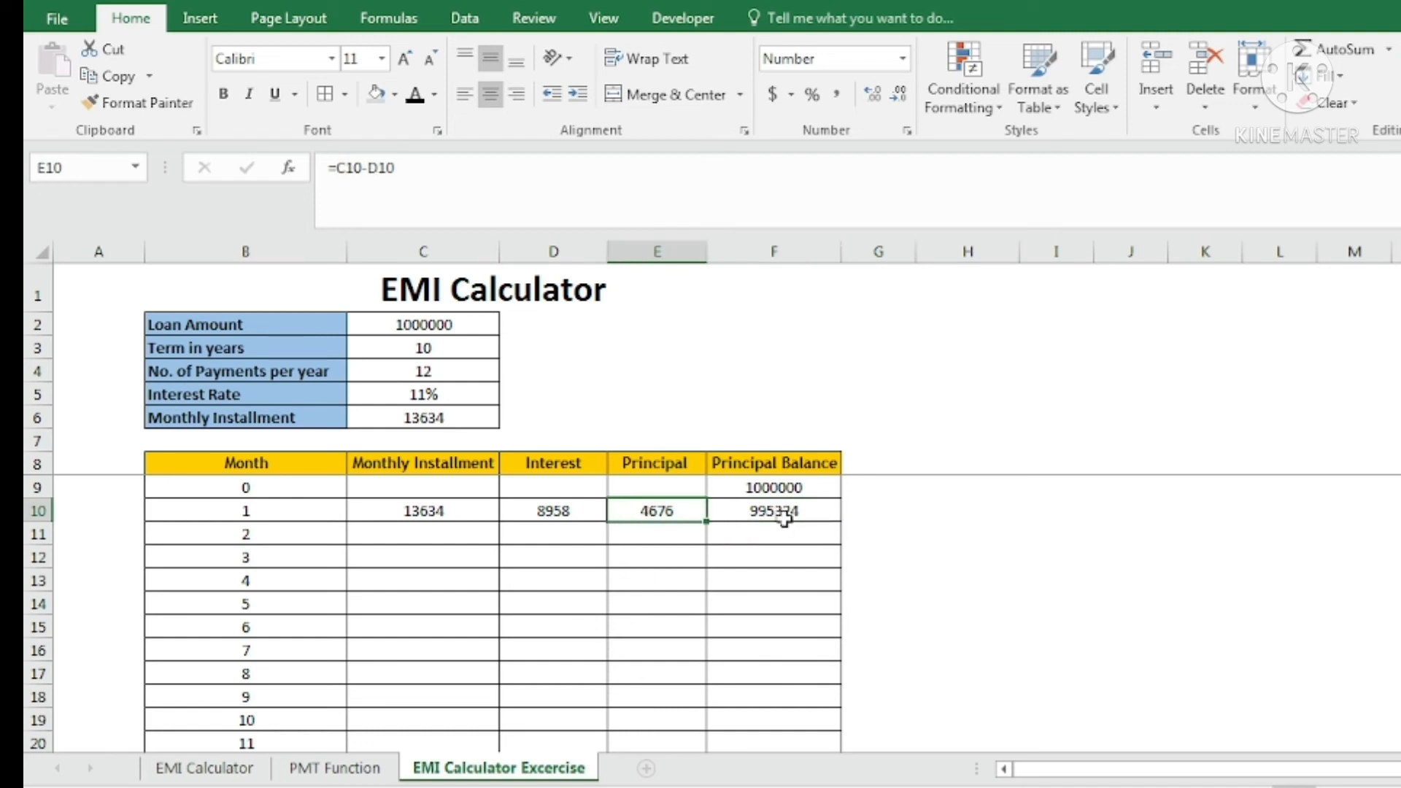
left_click(787, 511)
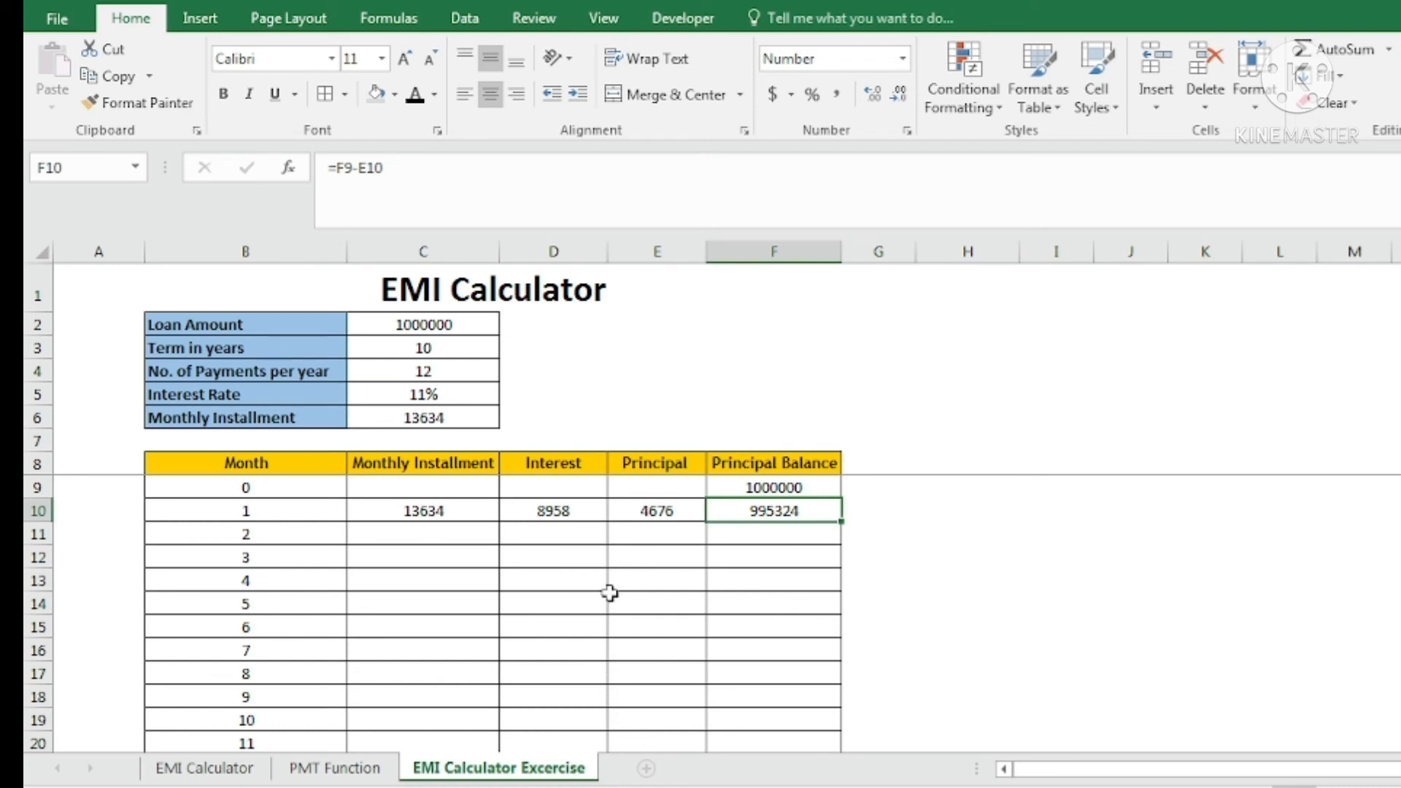
- Fill the month 1 formulas in C10:F10 down the schedule through row 220 (month 211)
left_click_drag(428, 513, 806, 552)
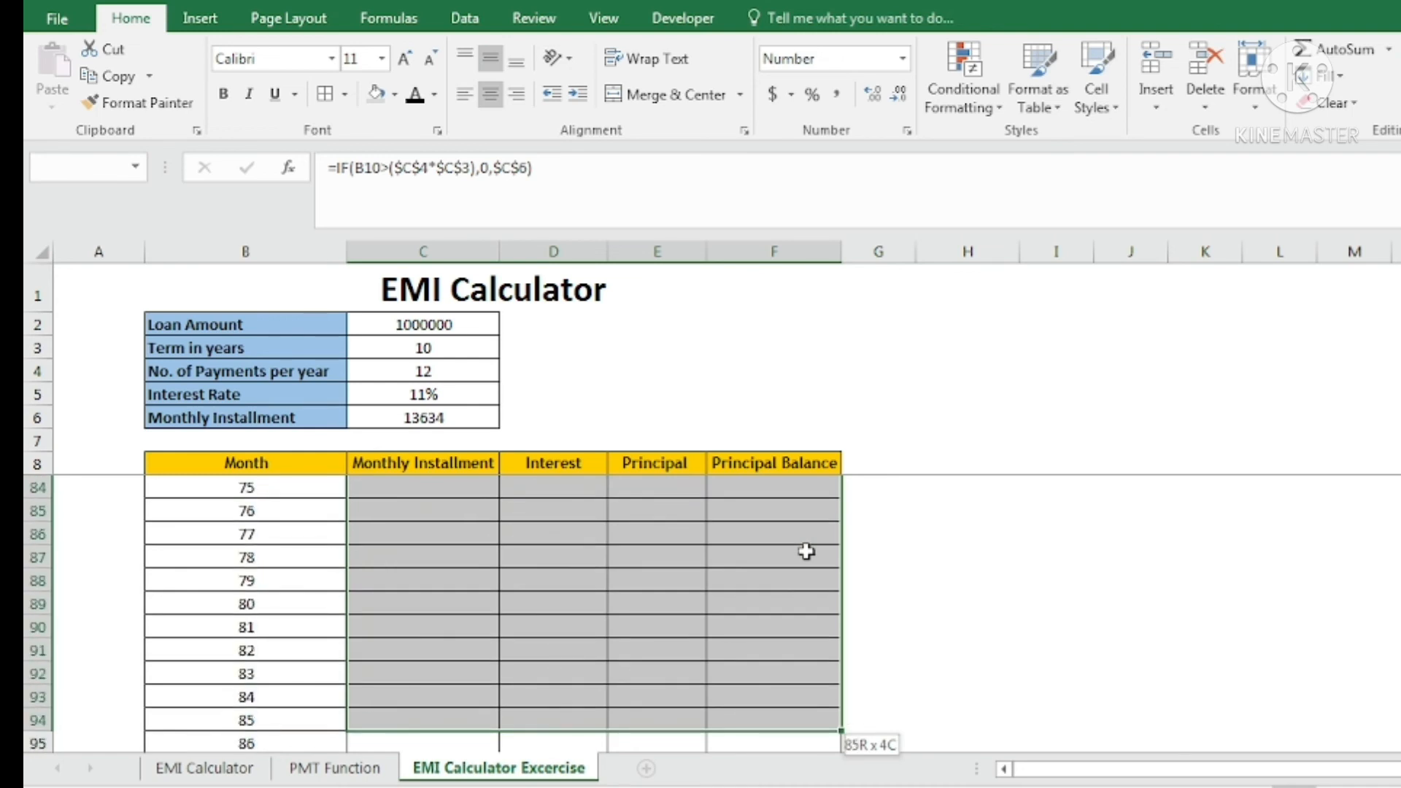
left_click_drag(806, 551, 806, 551)
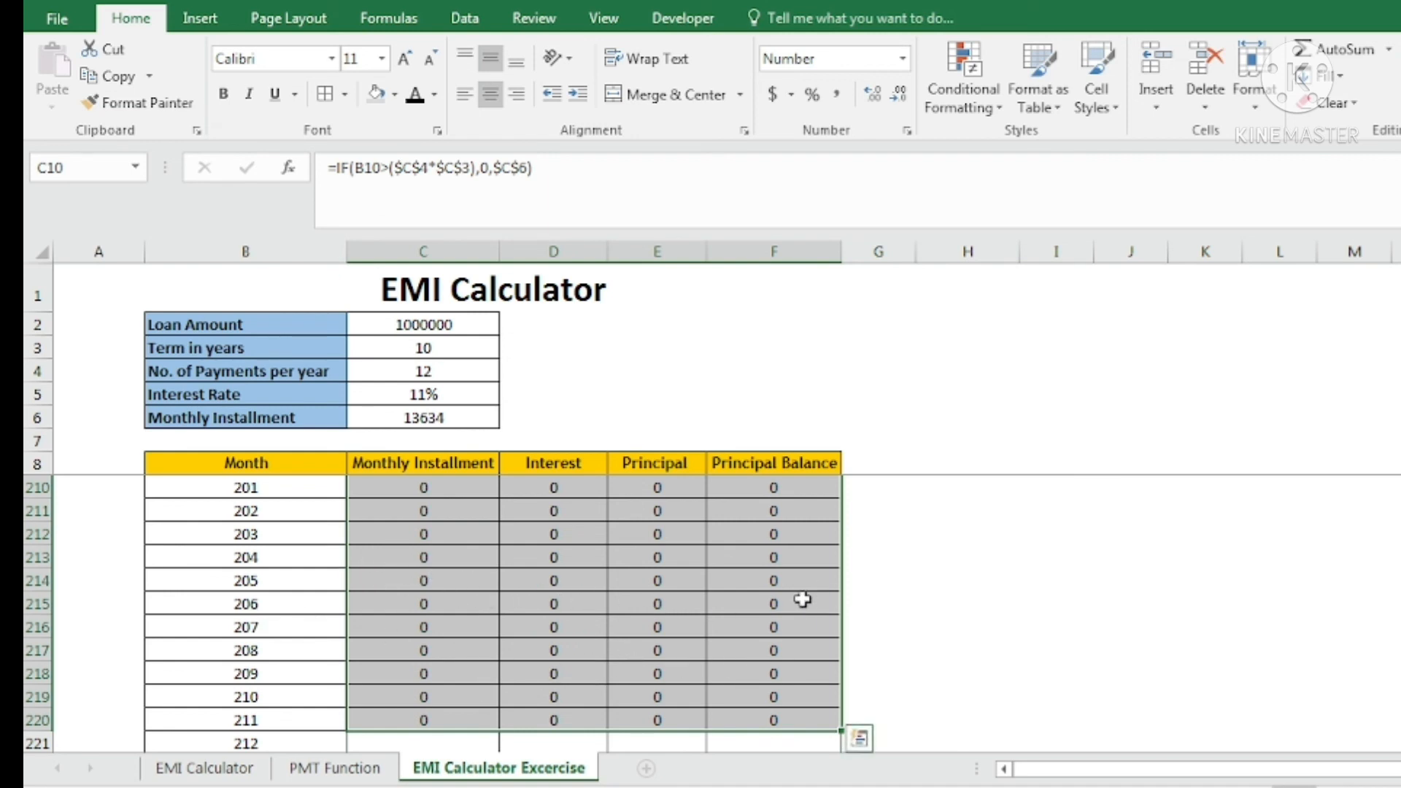
scroll(785, 607, "up", 14)
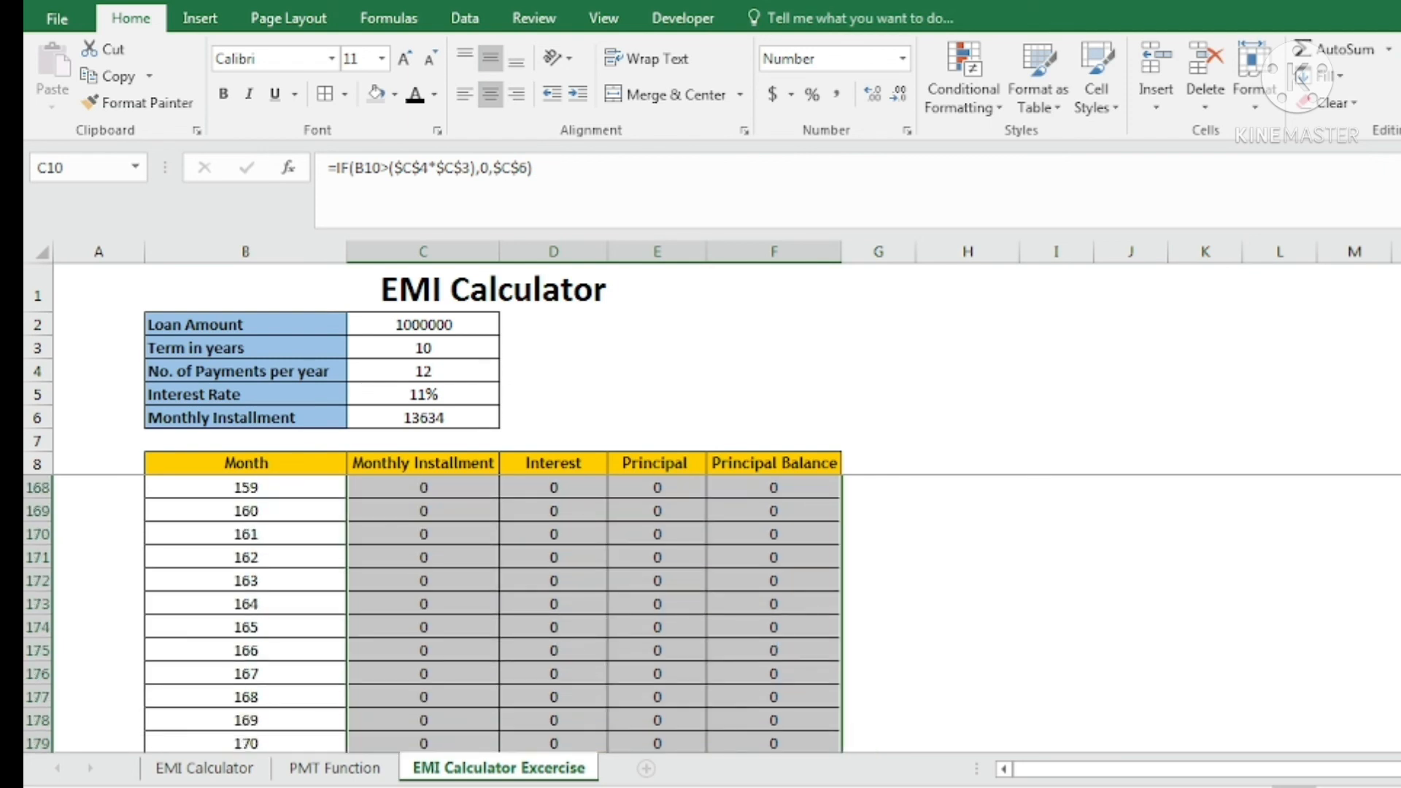
scroll(597, 500, "up", 20)
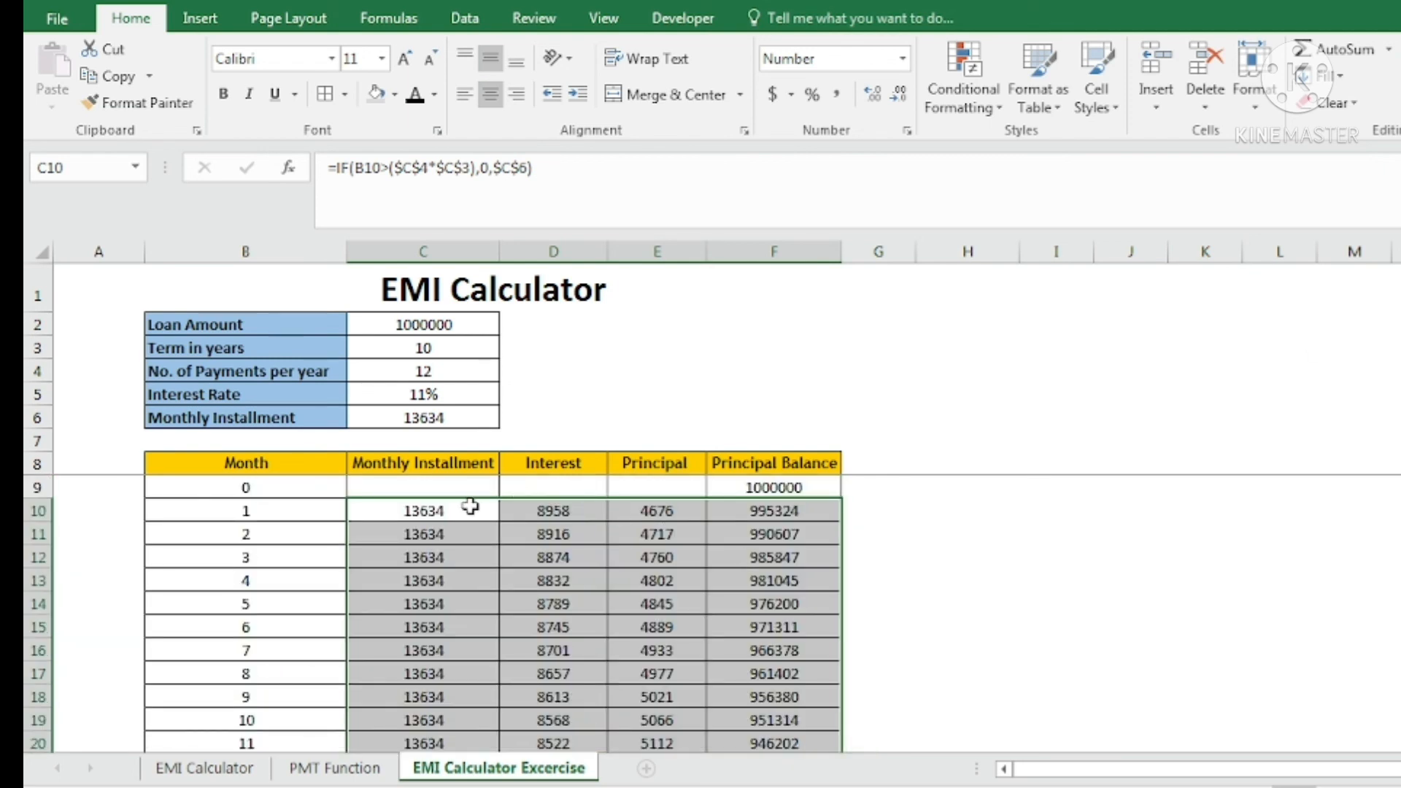
- Check the monthly installment column from month 1 to the end of the loan term at month 120
left_click(402, 516)
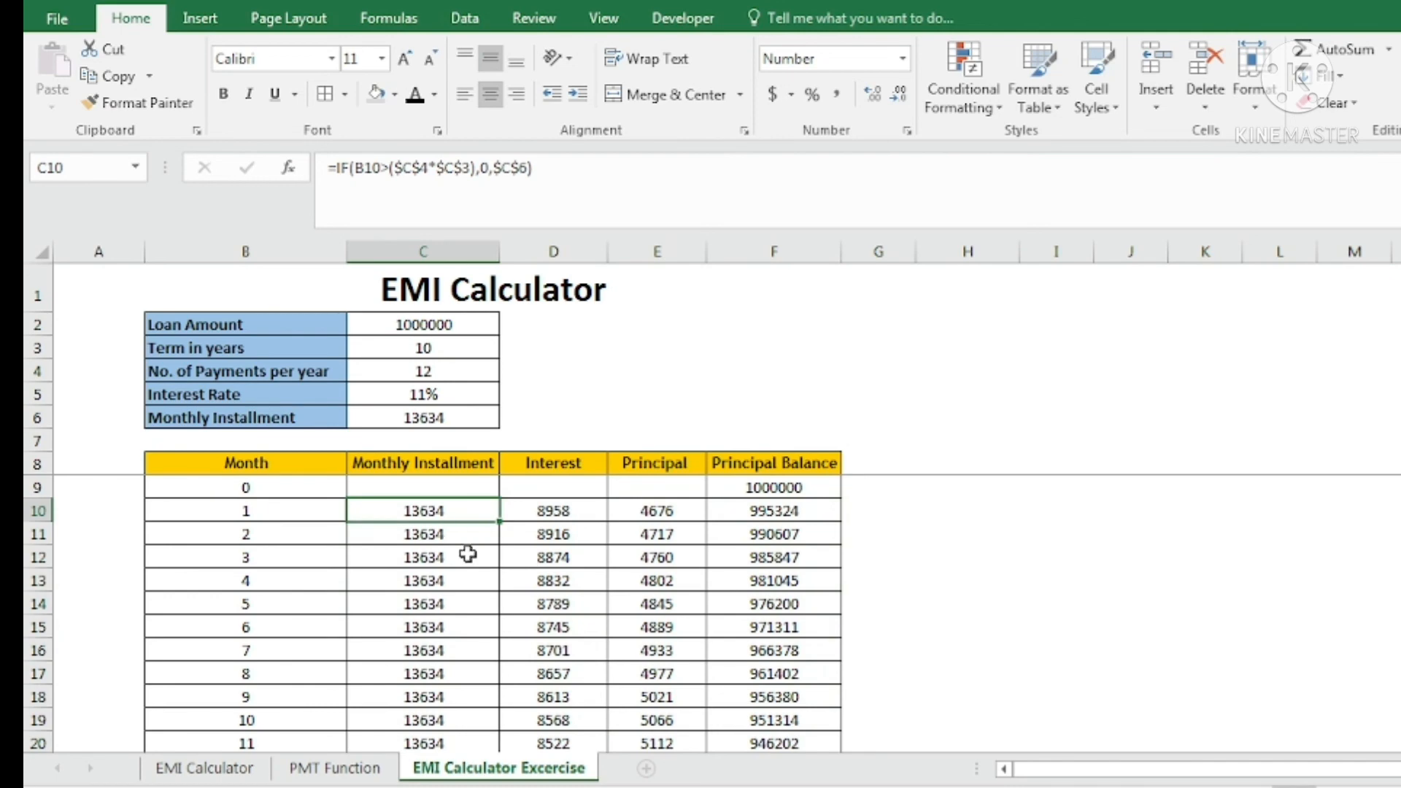
left_click(446, 537)
left_click(445, 606)
scroll(446, 653, "down", 7)
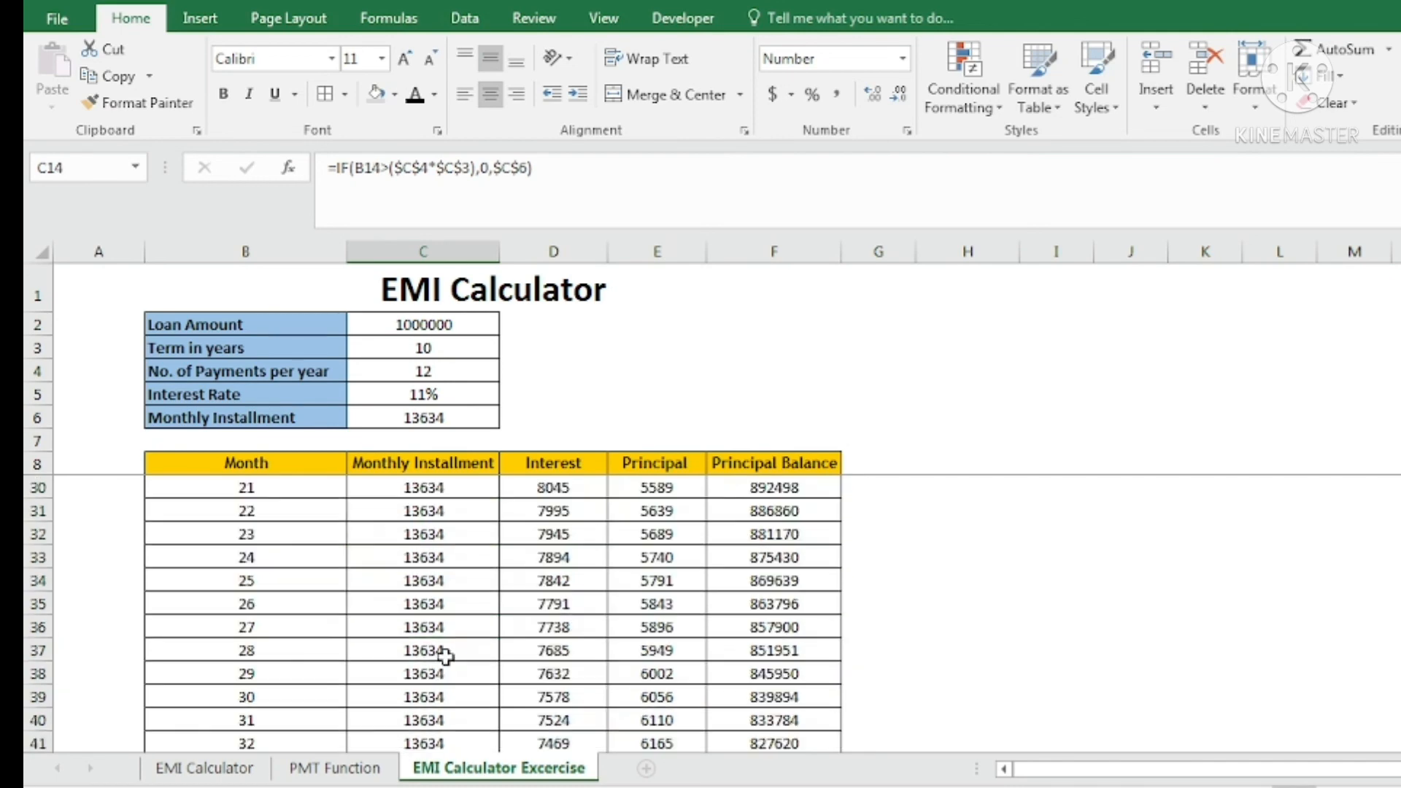
scroll(446, 656, "down", 20)
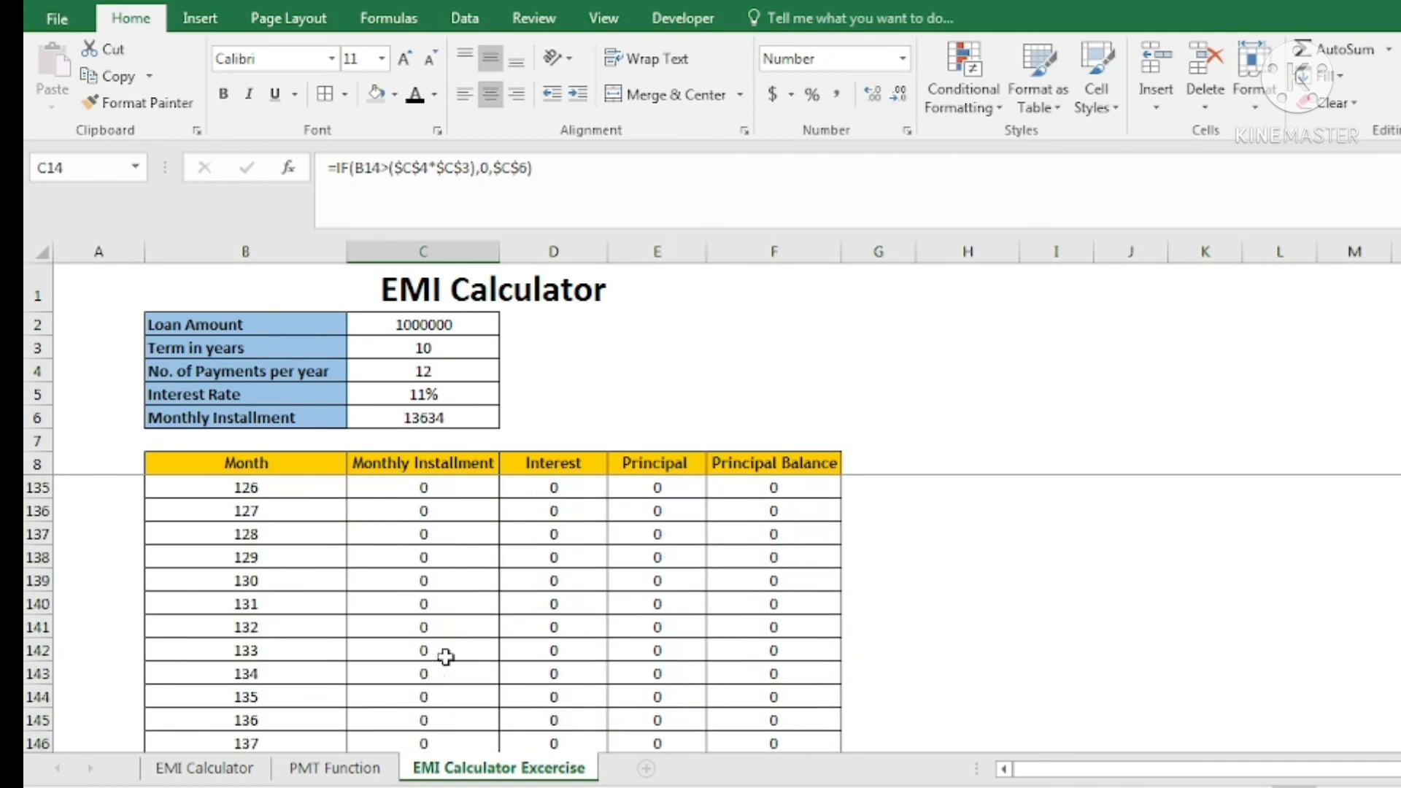
scroll(446, 656, "up", 3)
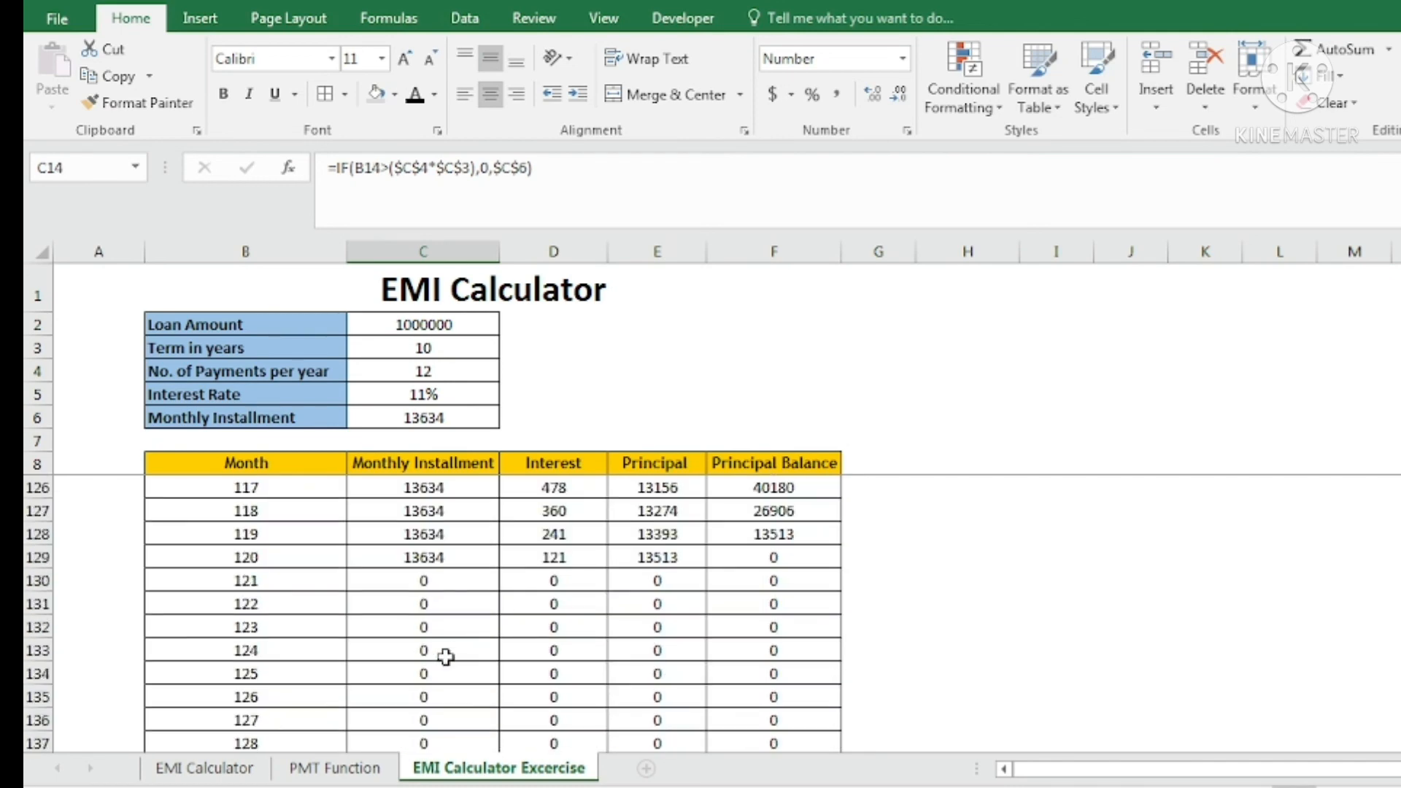
left_click(418, 556)
left_click(551, 564)
- Examine the interest and principal amounts in the final months before month 120
scroll(582, 554, "up", 3)
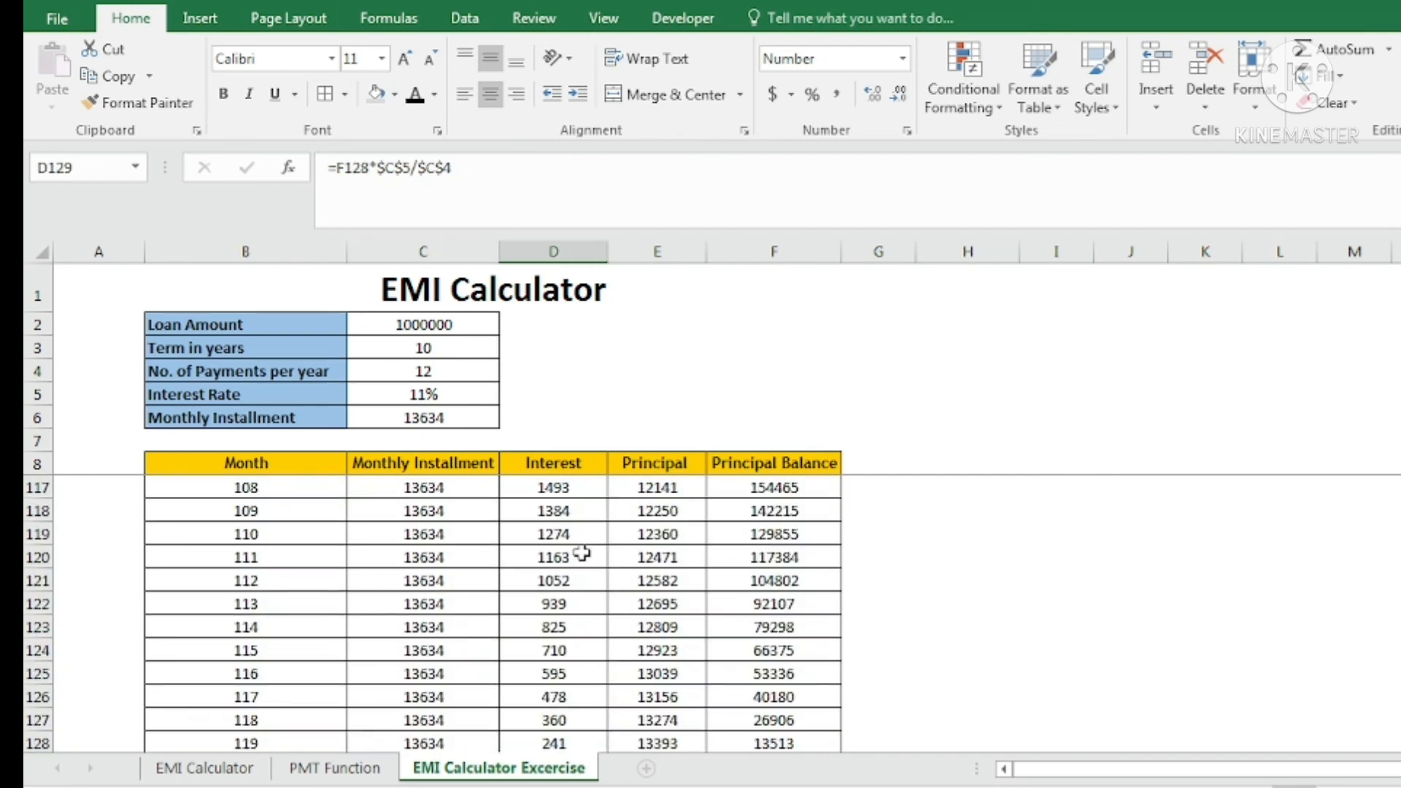
left_click(562, 511)
scroll(563, 577, "up", 2)
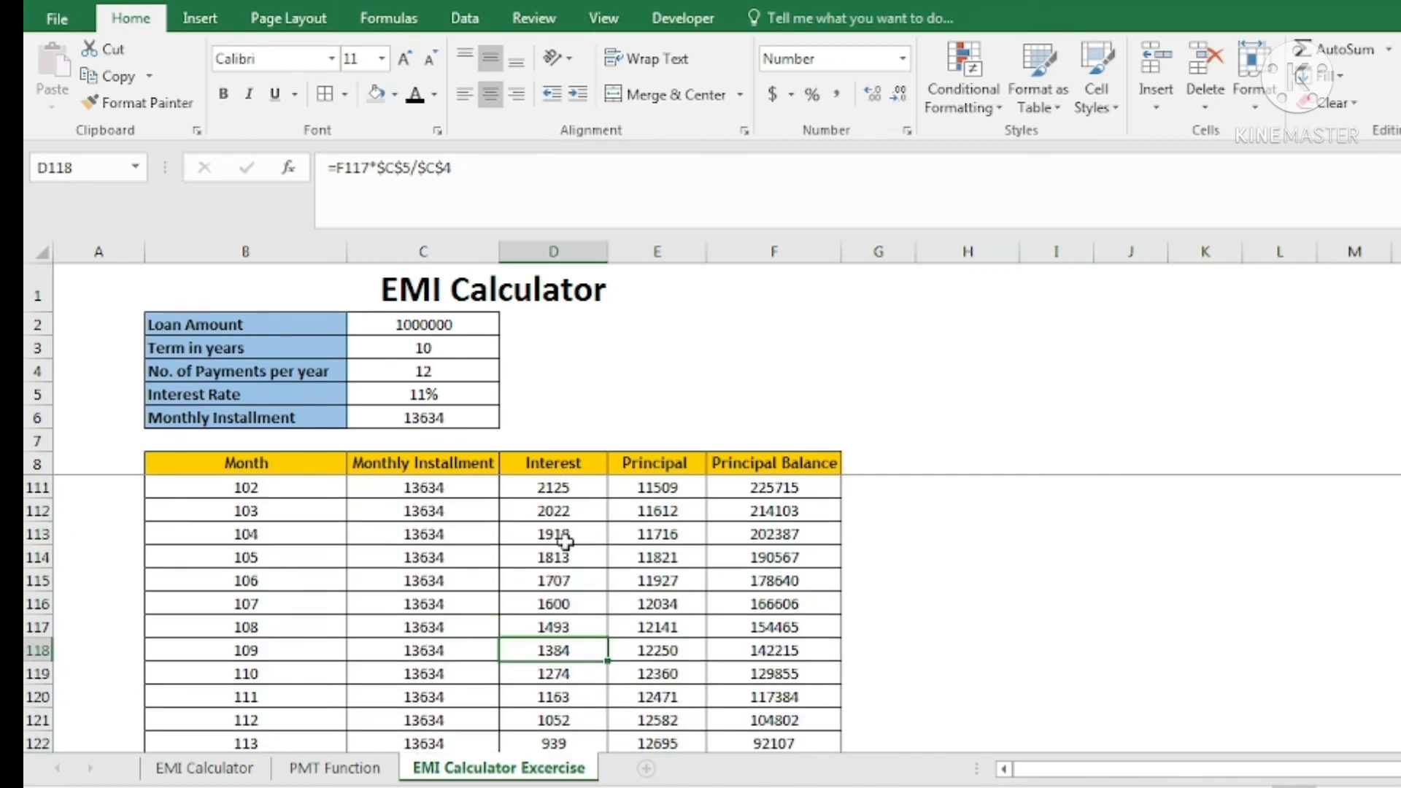
scroll(652, 617, "down", 4)
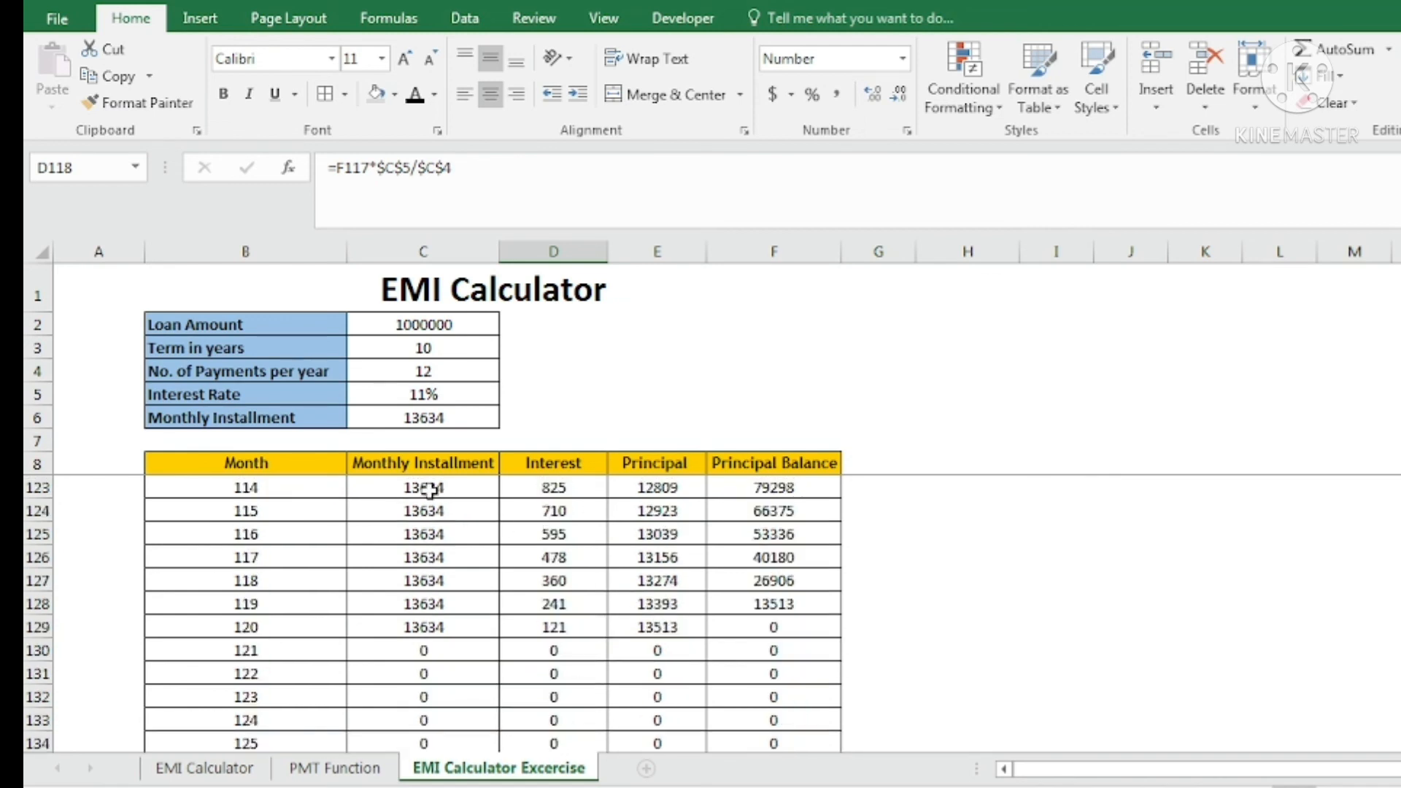
left_click(654, 511)
left_click(655, 559)
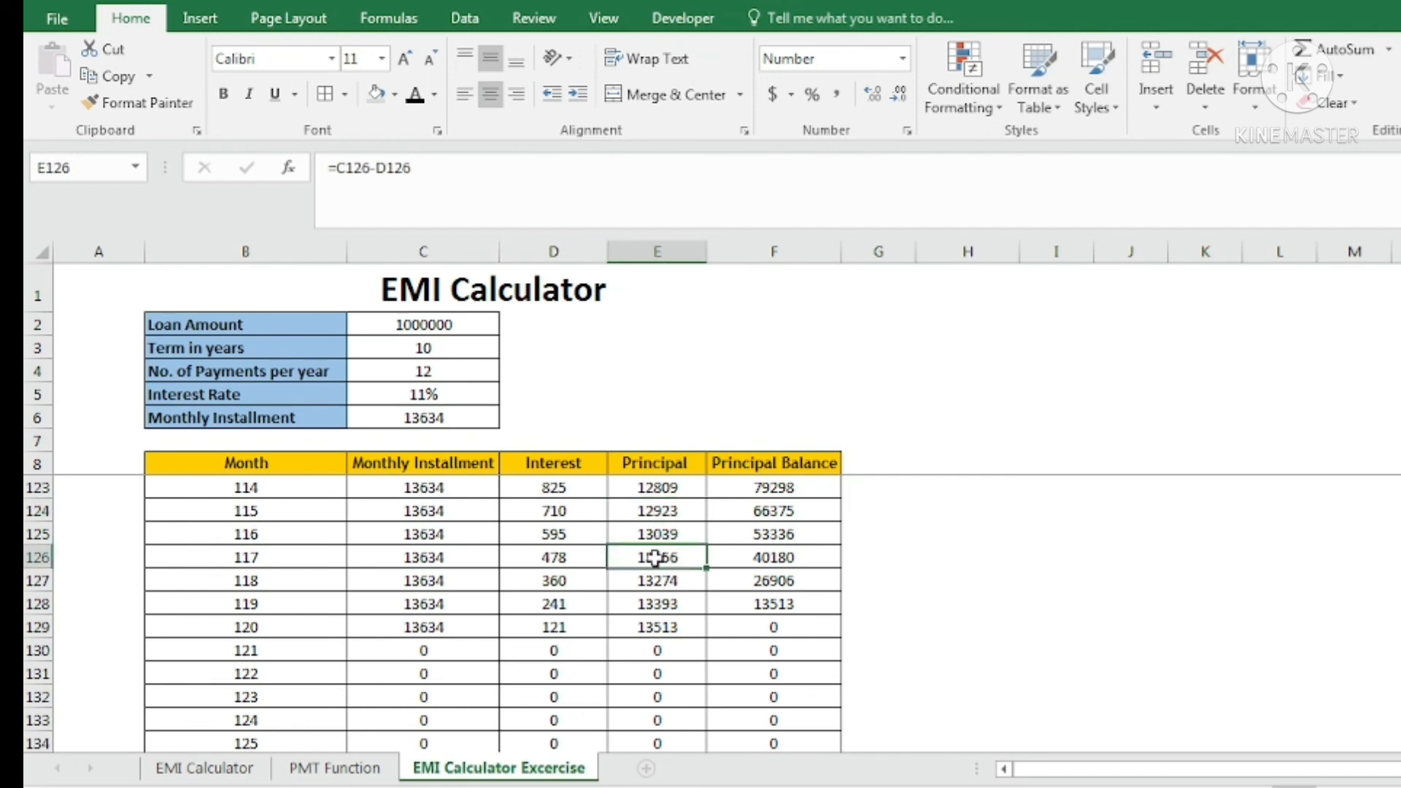
scroll(654, 569, "up", 20)
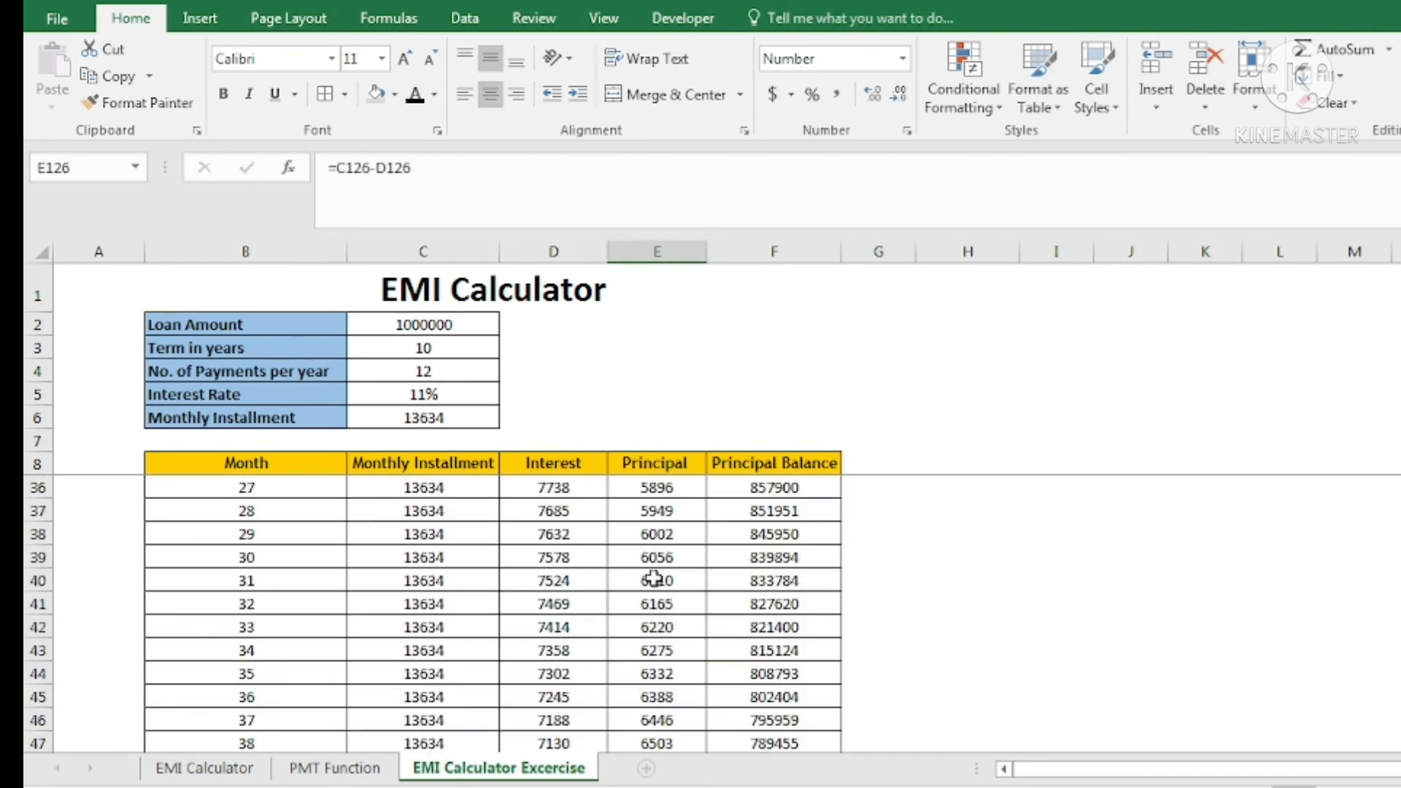
scroll(655, 581, "up", 9)
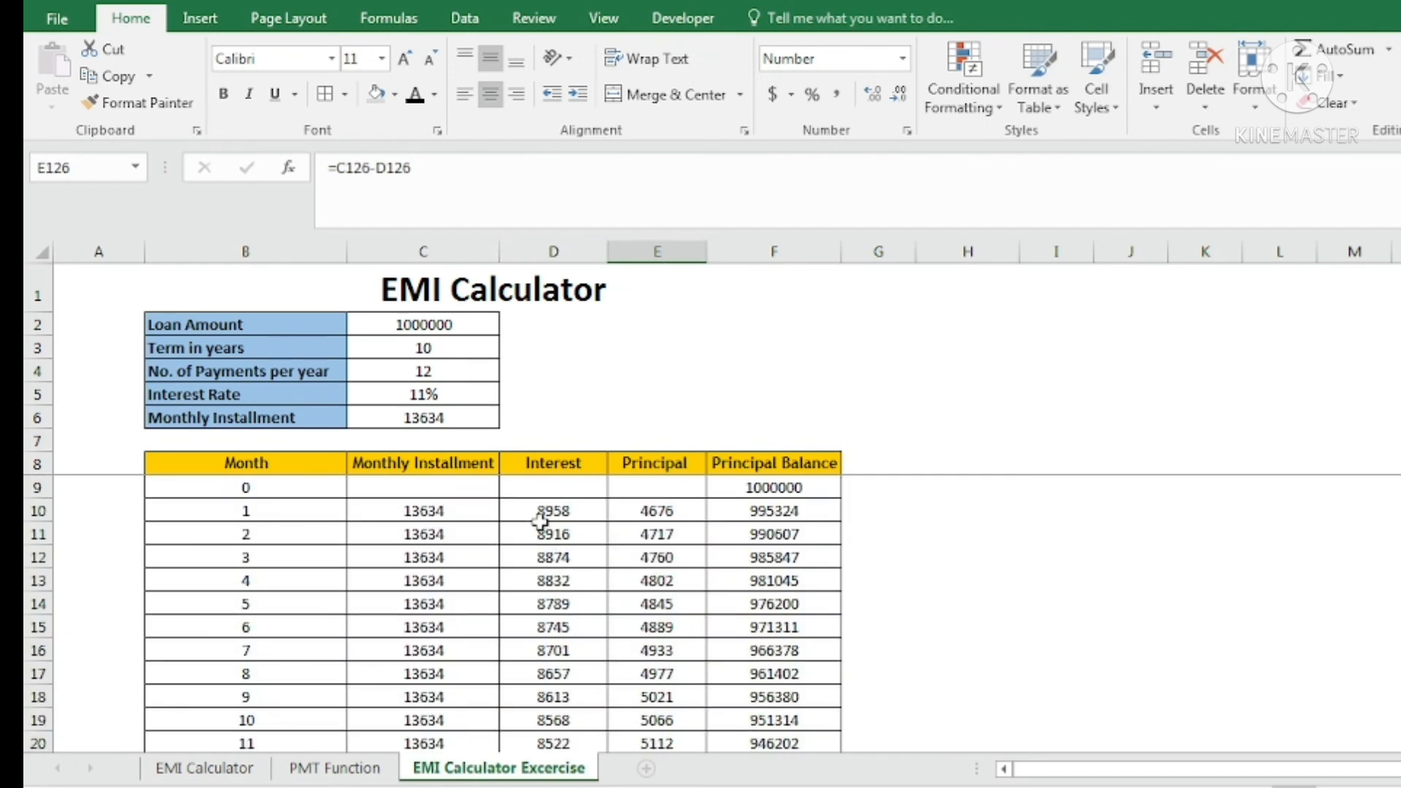
- Compare how the interest and principal portions of the installment develop over months 1 to 6
left_click(541, 526)
left_click(588, 516)
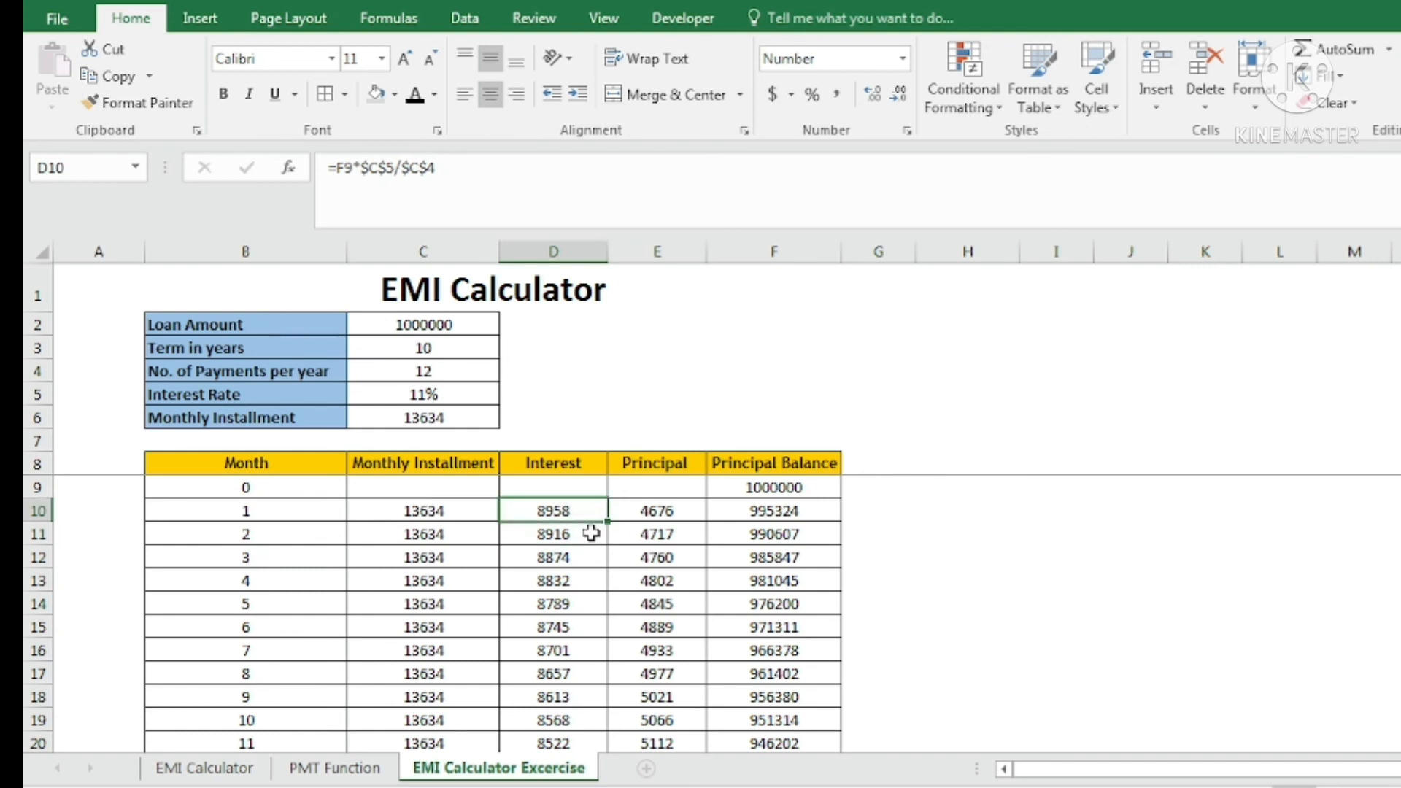
left_click(661, 513)
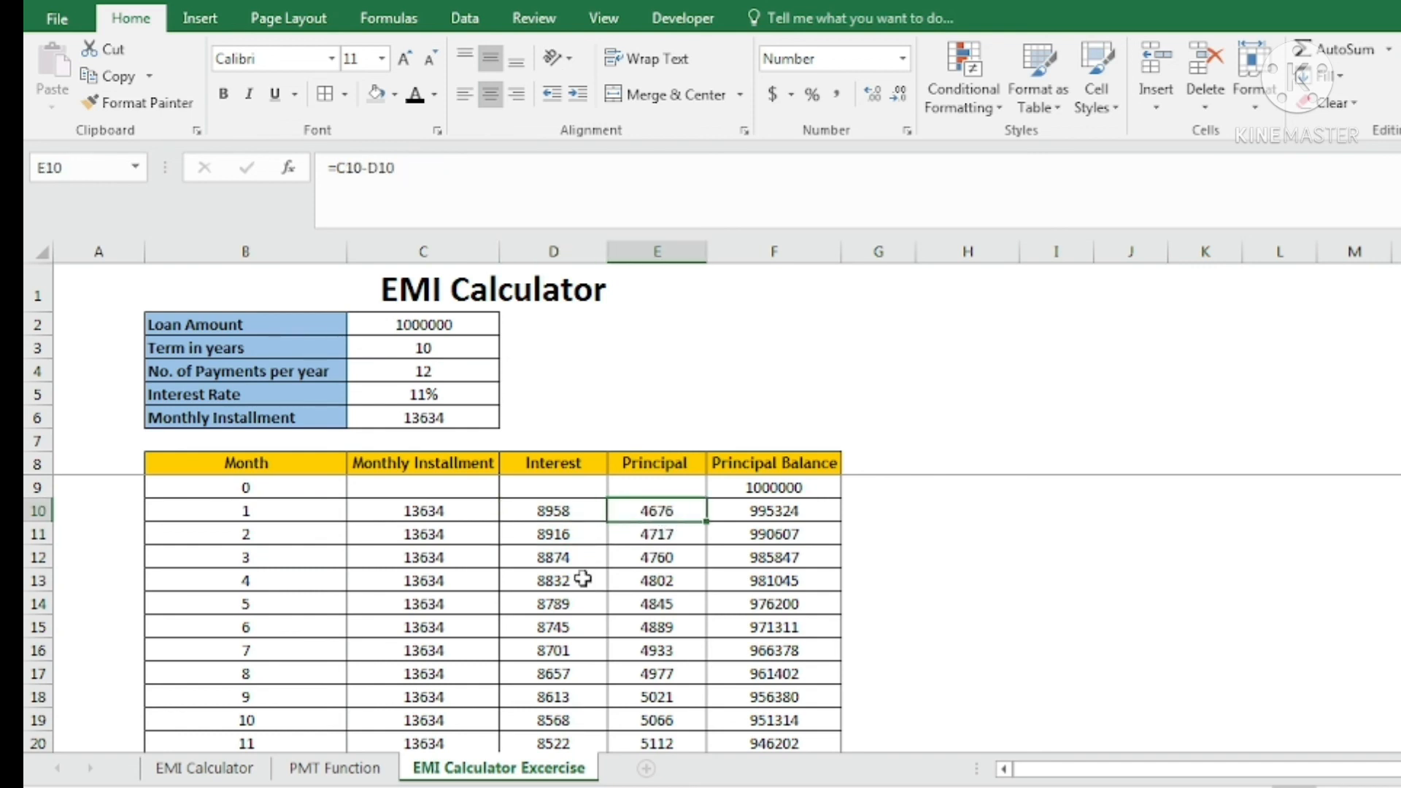
left_click(569, 535)
left_click(560, 582)
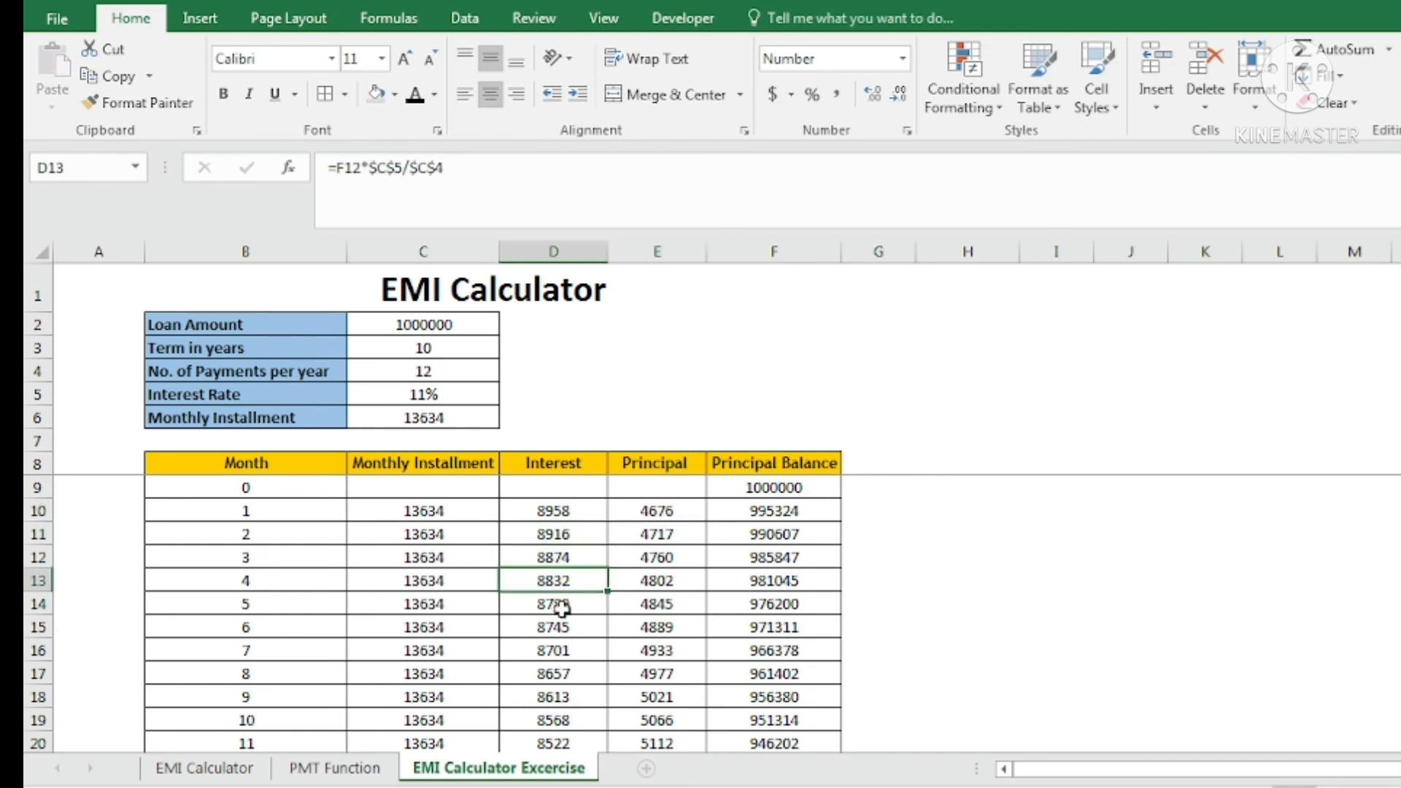
left_click(671, 511)
left_click(670, 557)
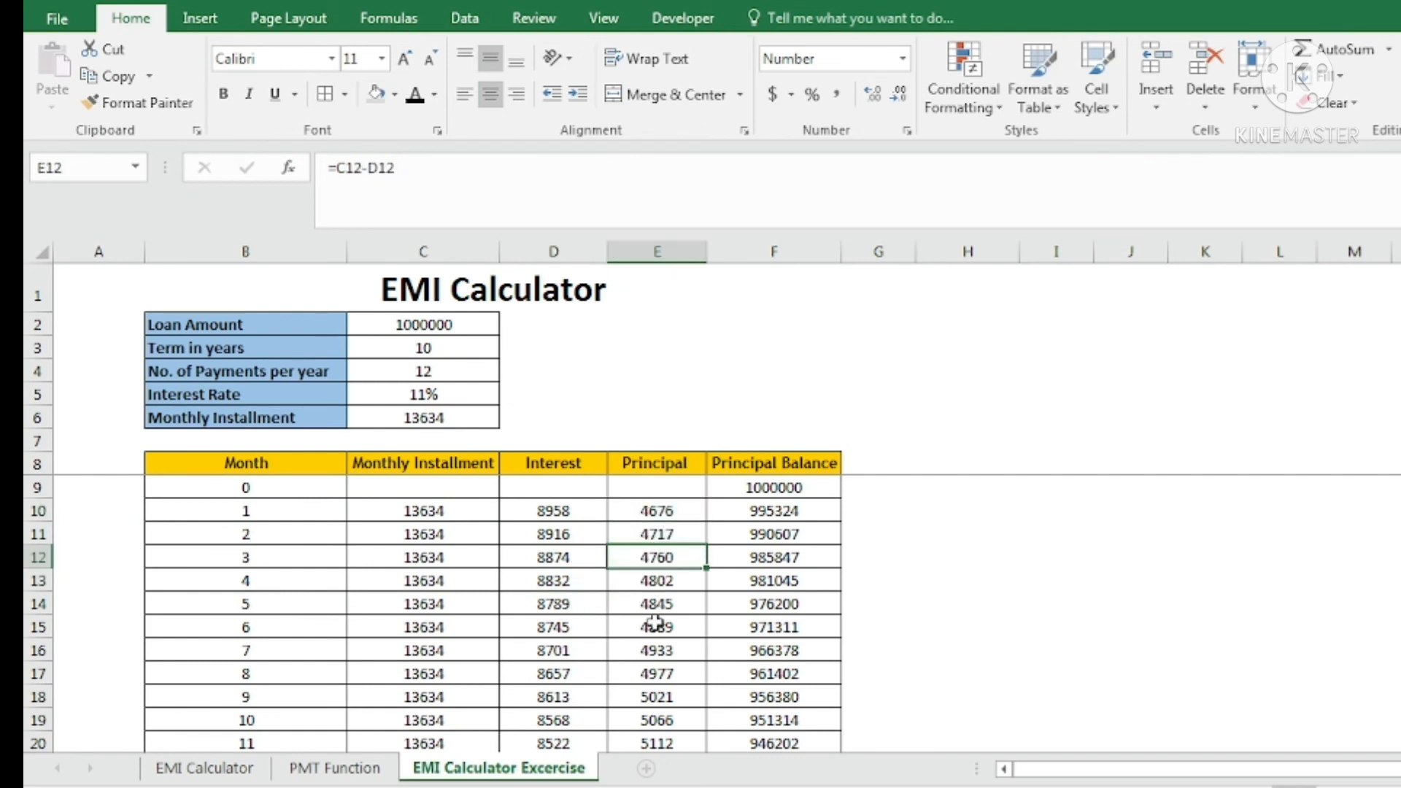
left_click(656, 622)
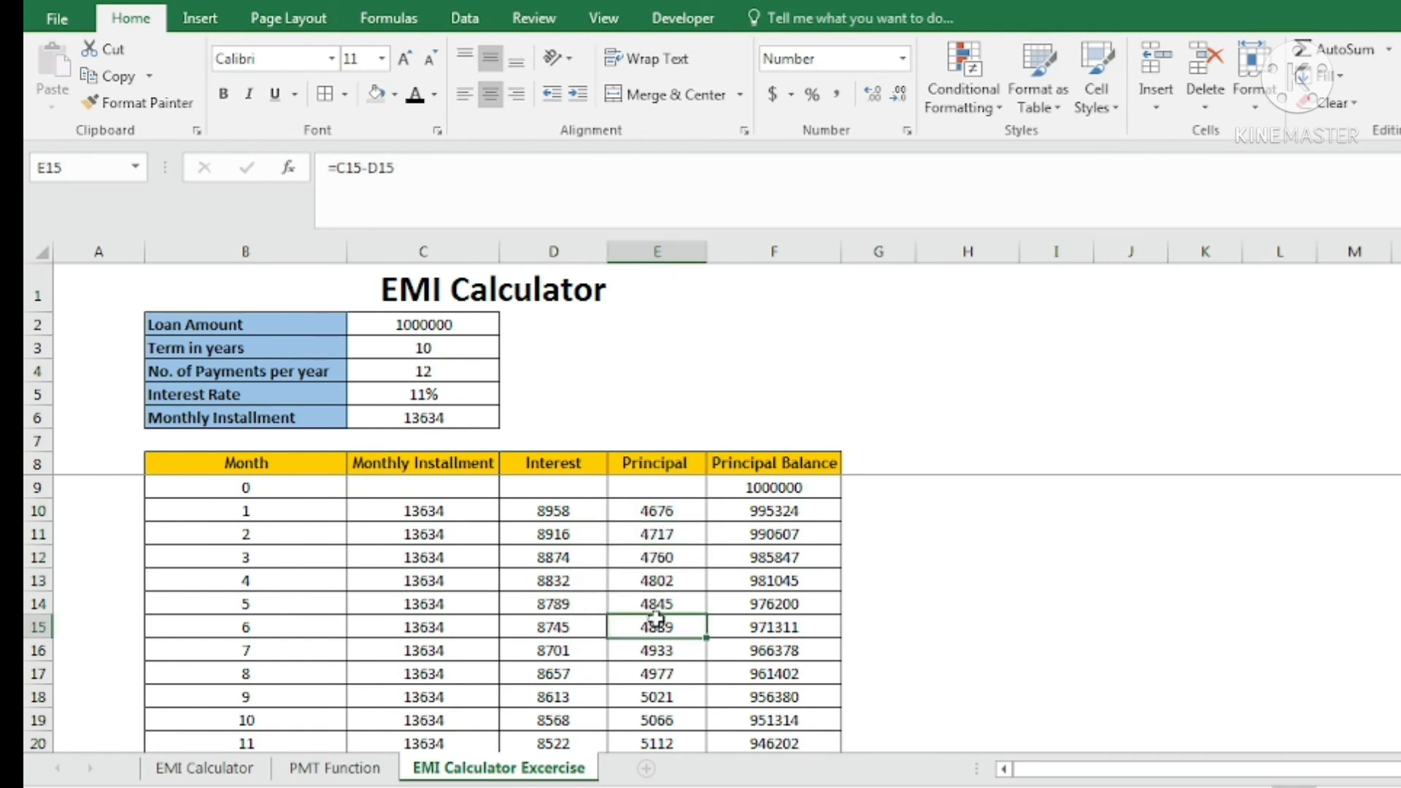
left_click(438, 559)
left_click(660, 558)
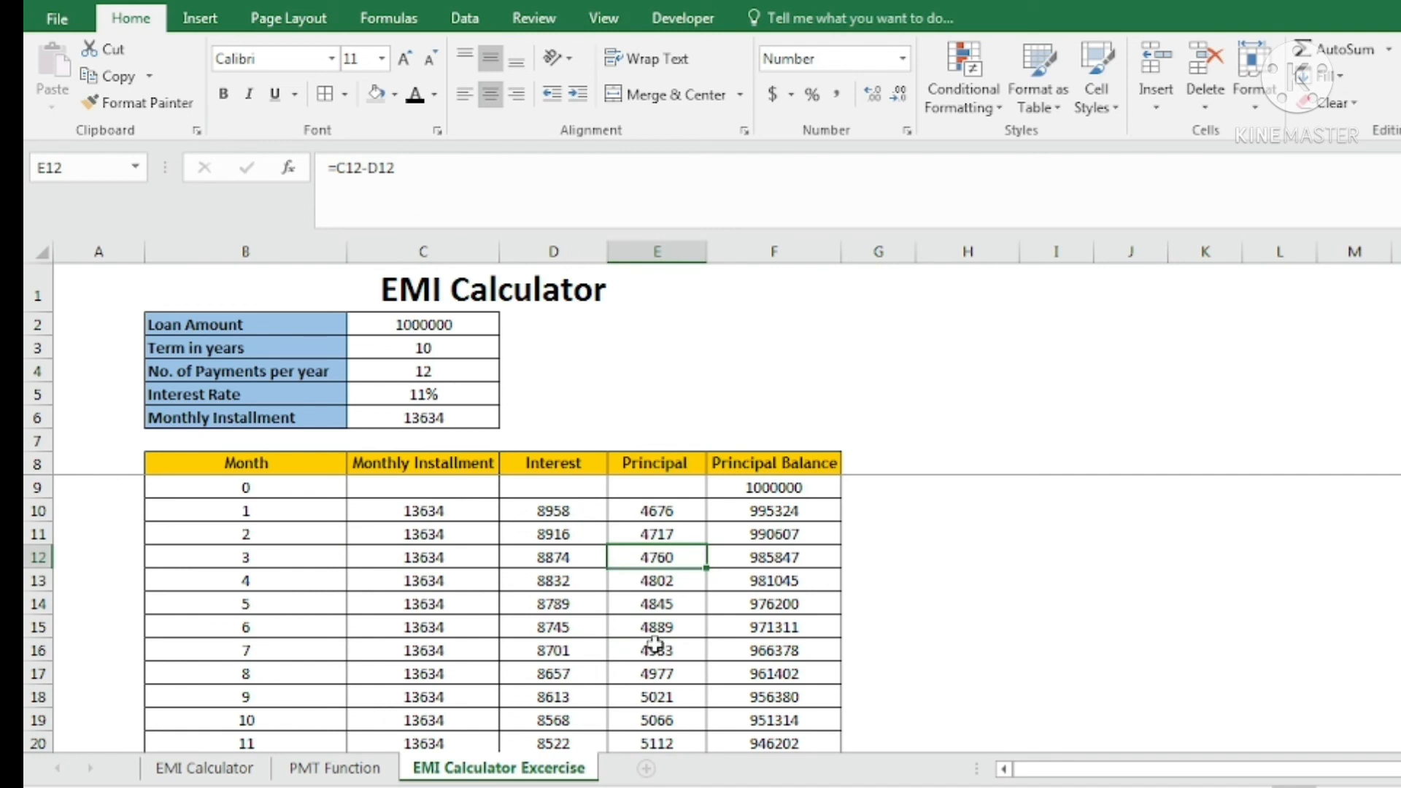
- Follow the principal amounts through the middle of the schedule and examine the principal balance for months 1 to 5
scroll(655, 644, "down", 8)
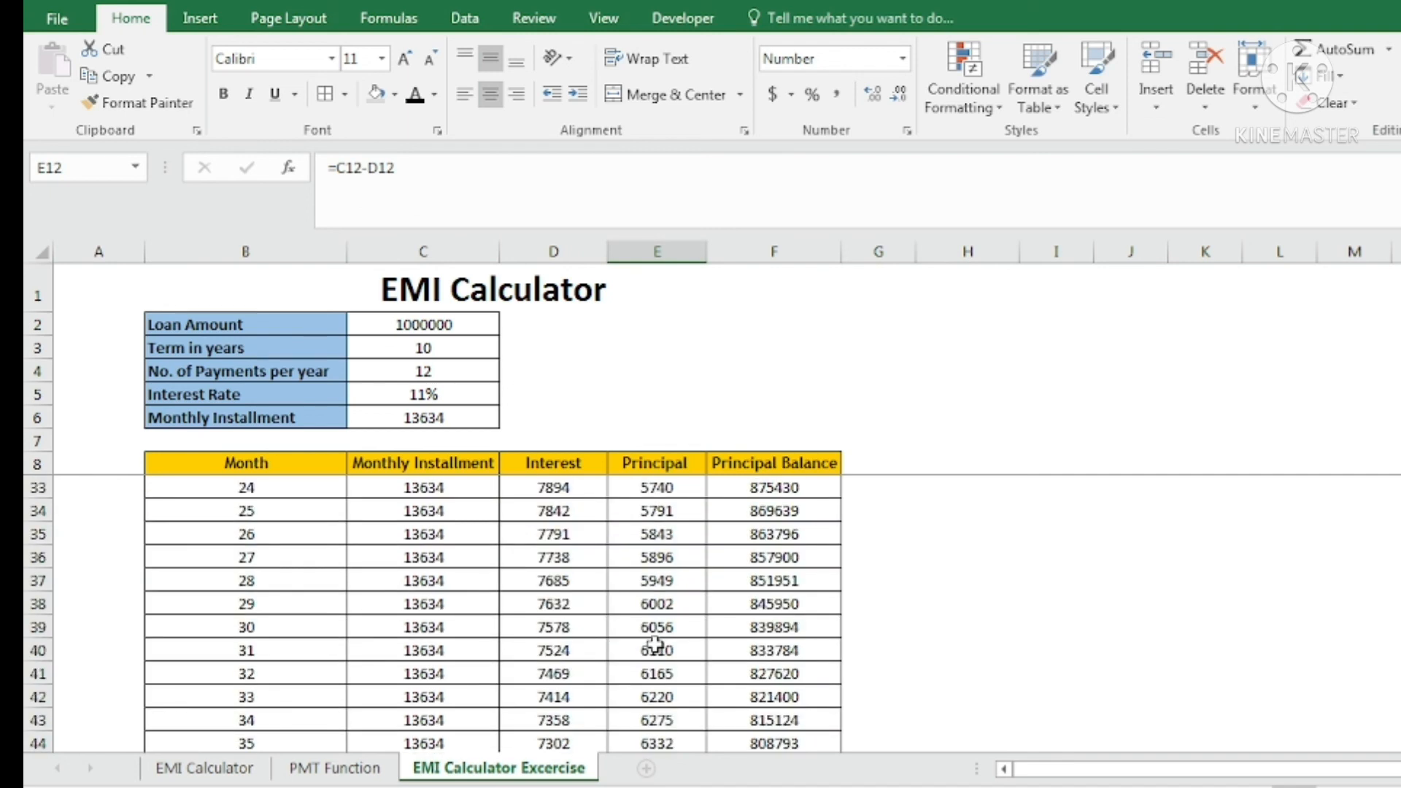
scroll(654, 644, "down", 15)
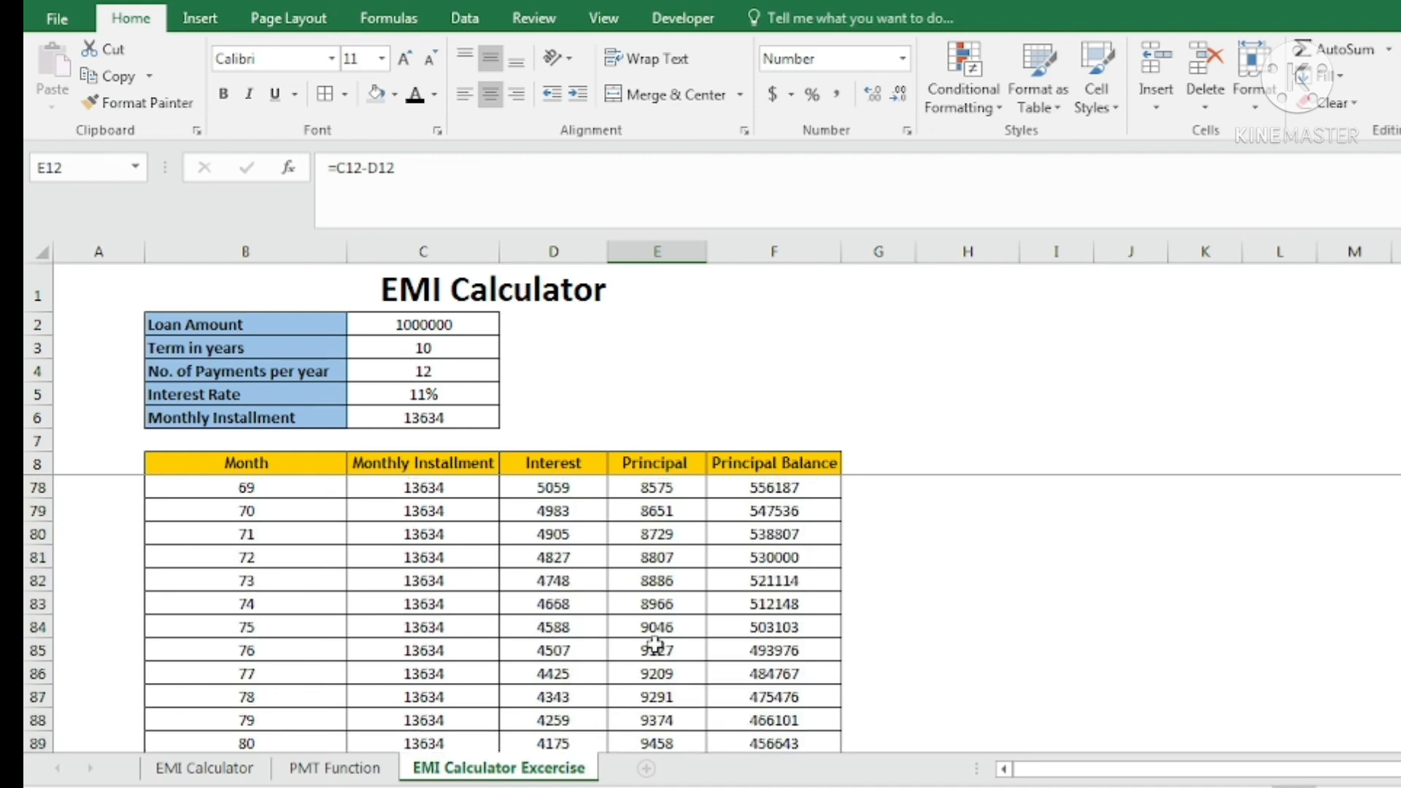
scroll(655, 644, "down", 5)
scroll(655, 644, "up", 20)
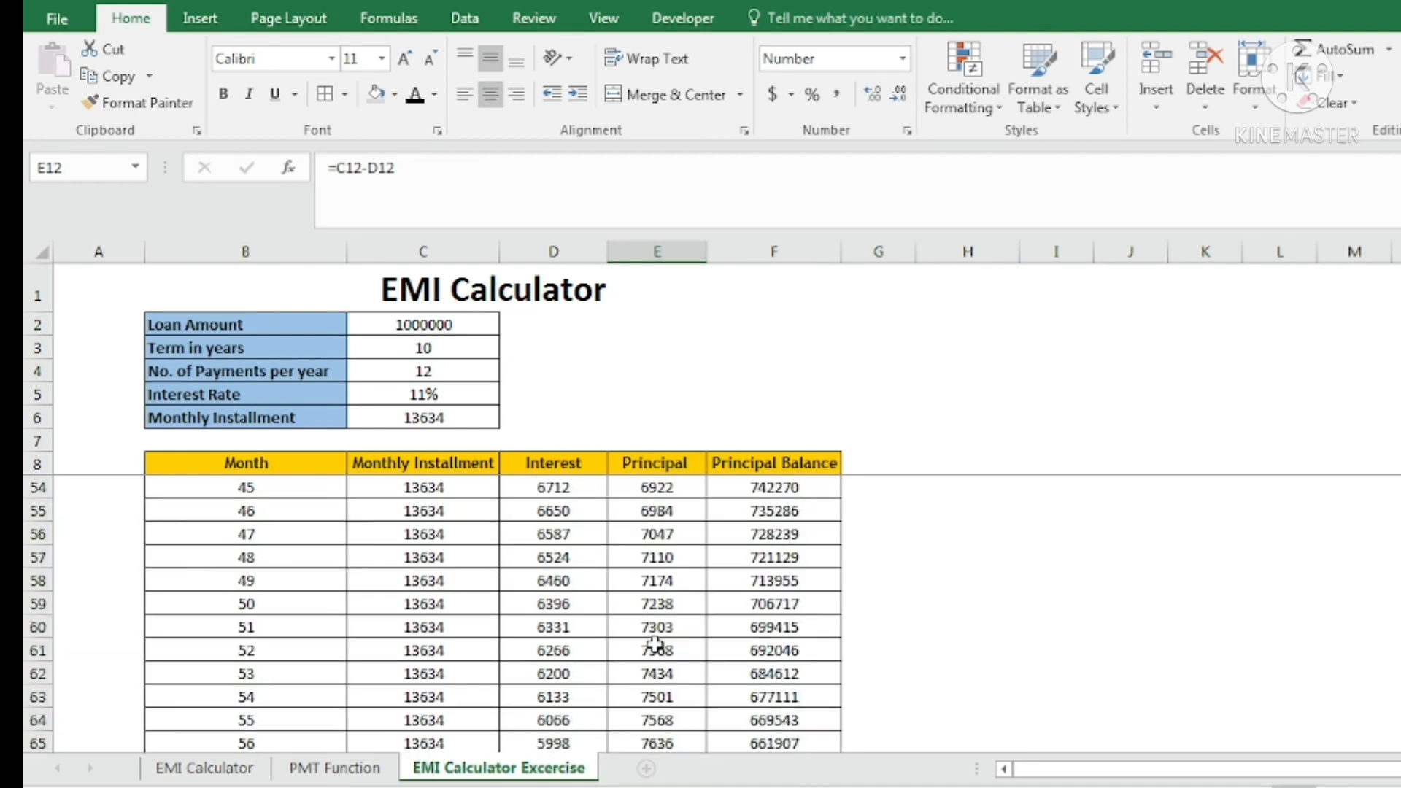
scroll(655, 644, "up", 4)
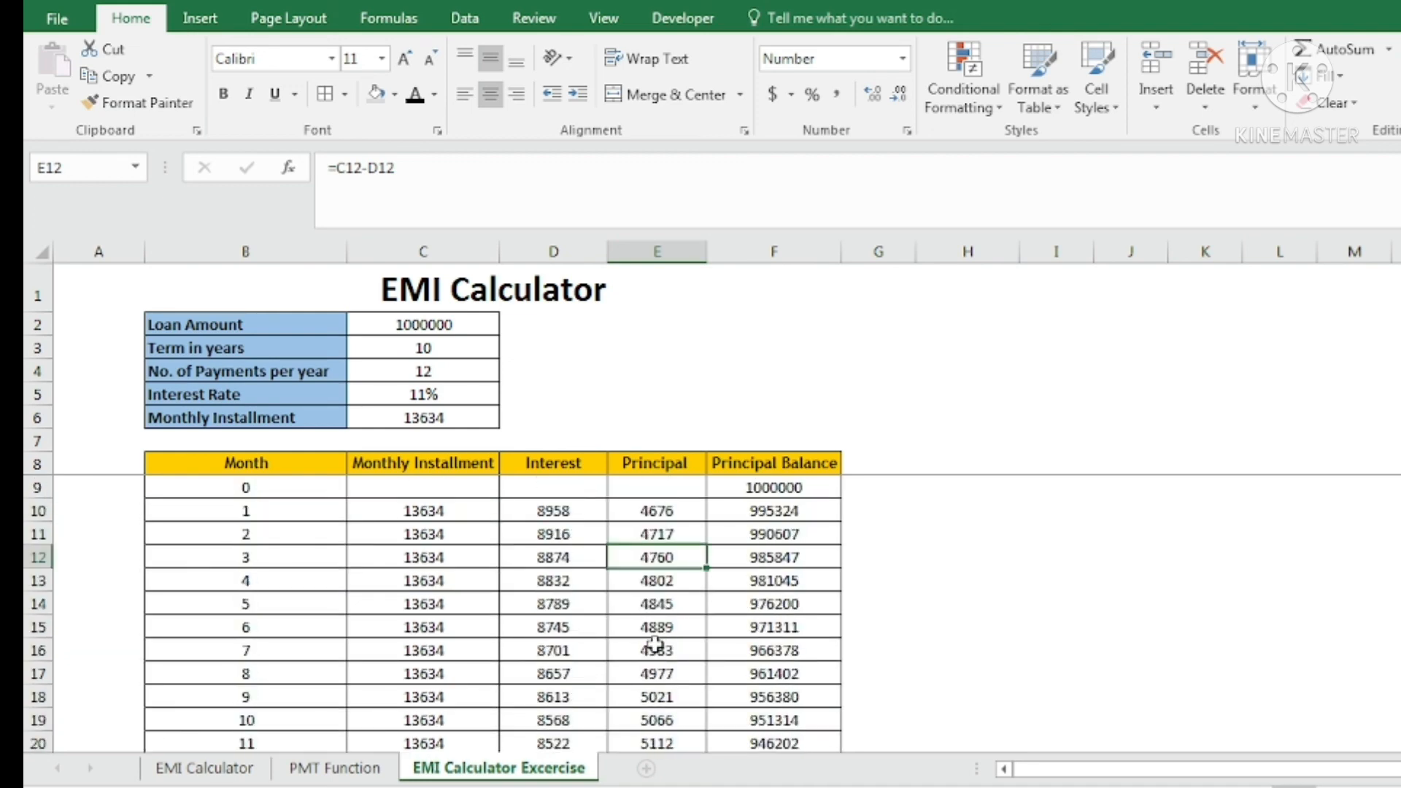
left_click(786, 514)
left_click(786, 541)
left_click(786, 600)
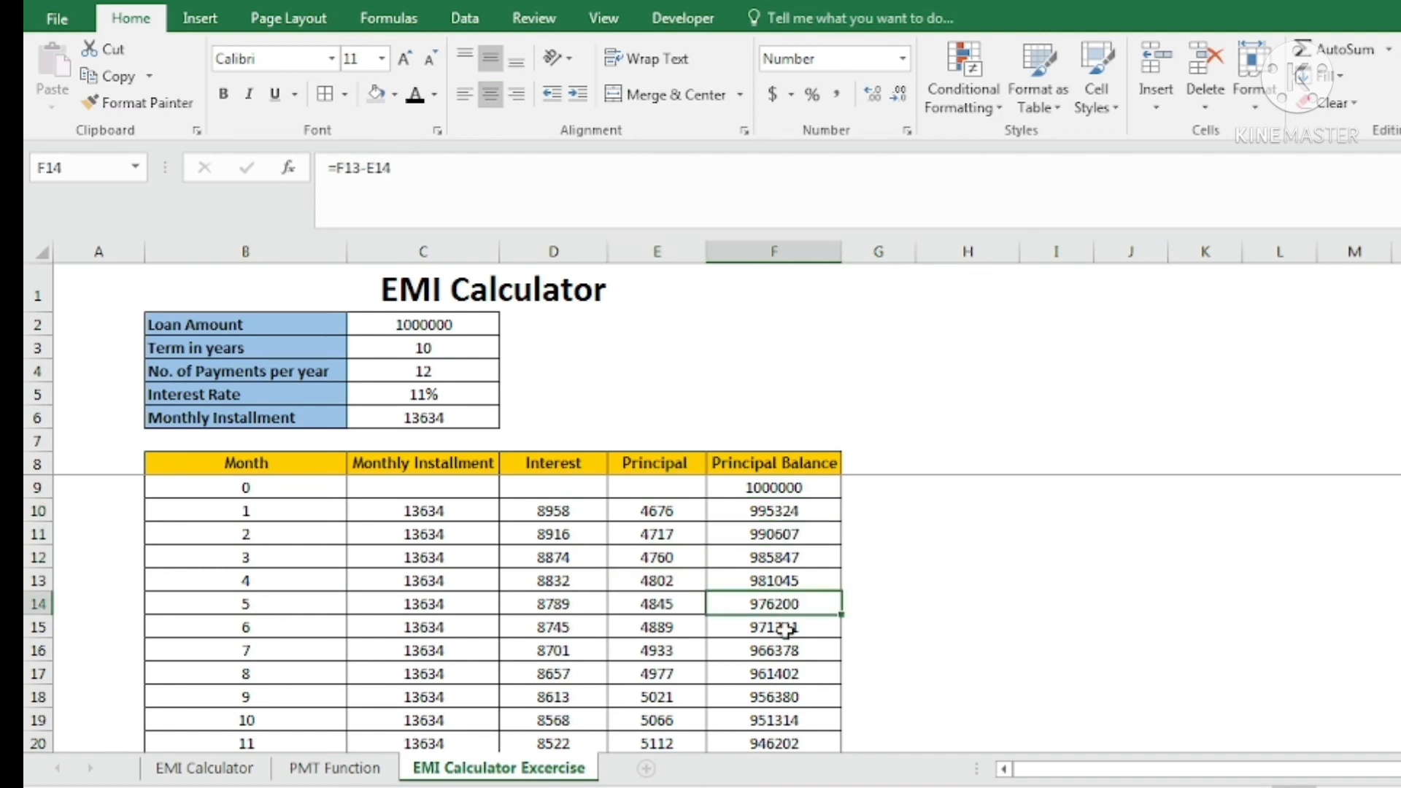
- Follow the principal balance from month 6 through the later months of the schedule and return to the first months
left_click(787, 632)
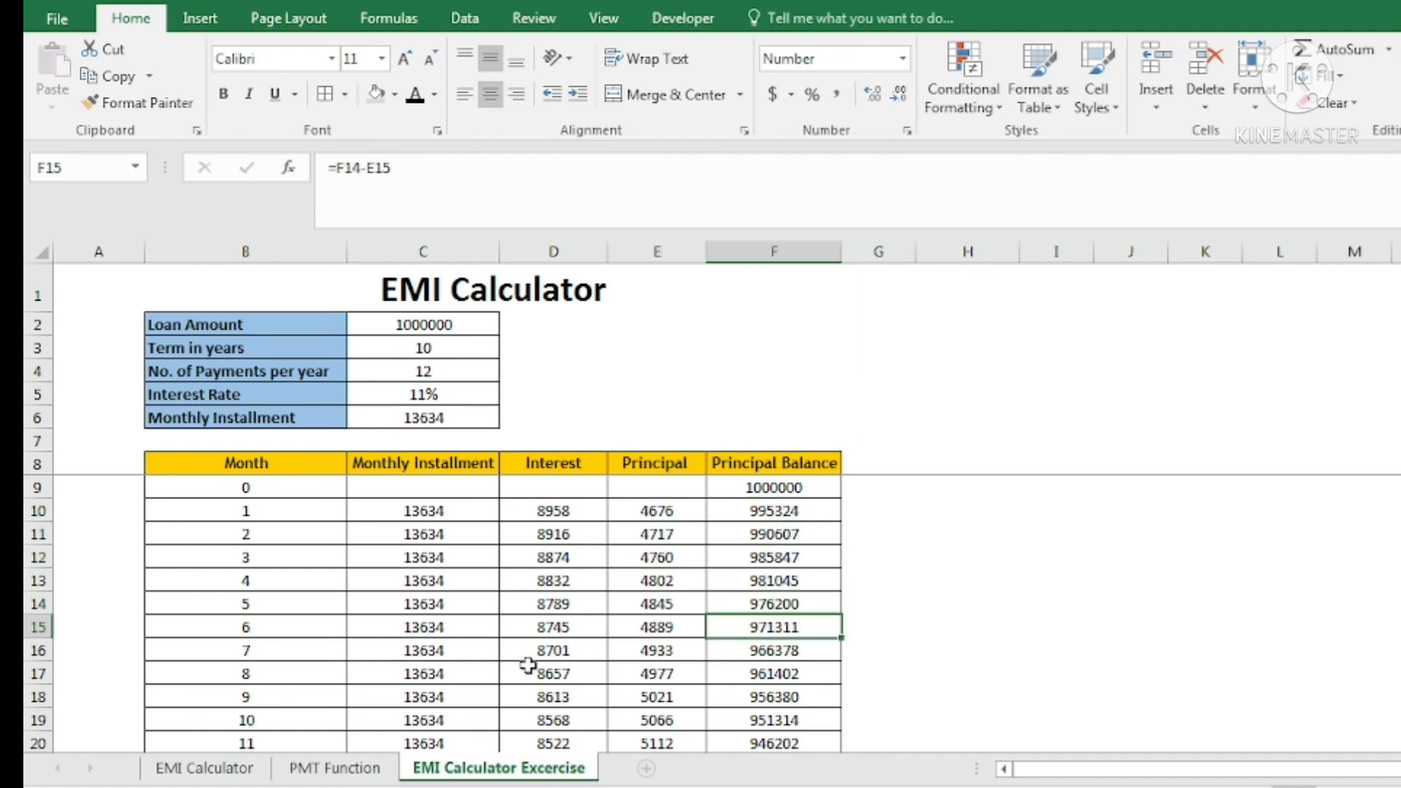
scroll(781, 675, "down", 2)
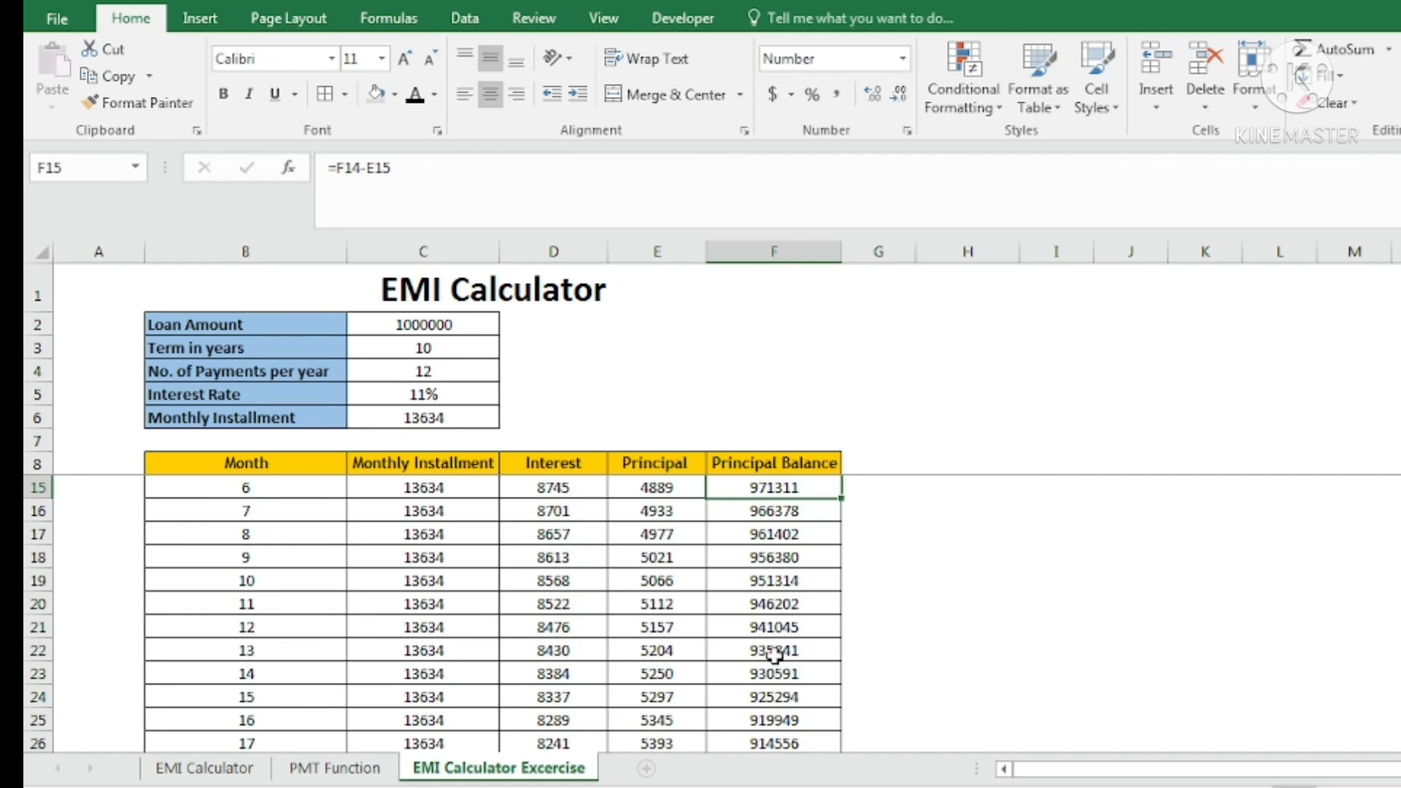
scroll(775, 654, "down", 2)
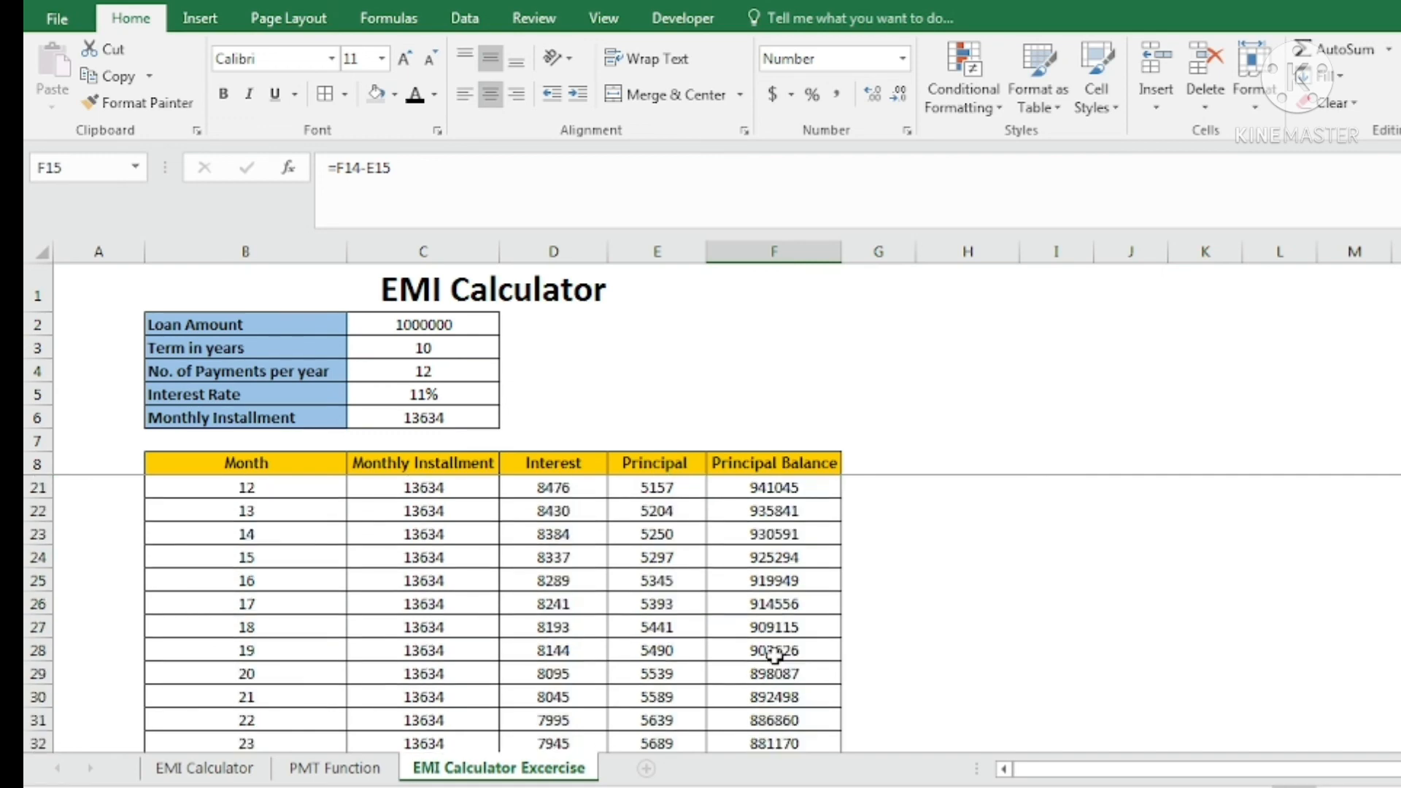
scroll(775, 655, "down", 17)
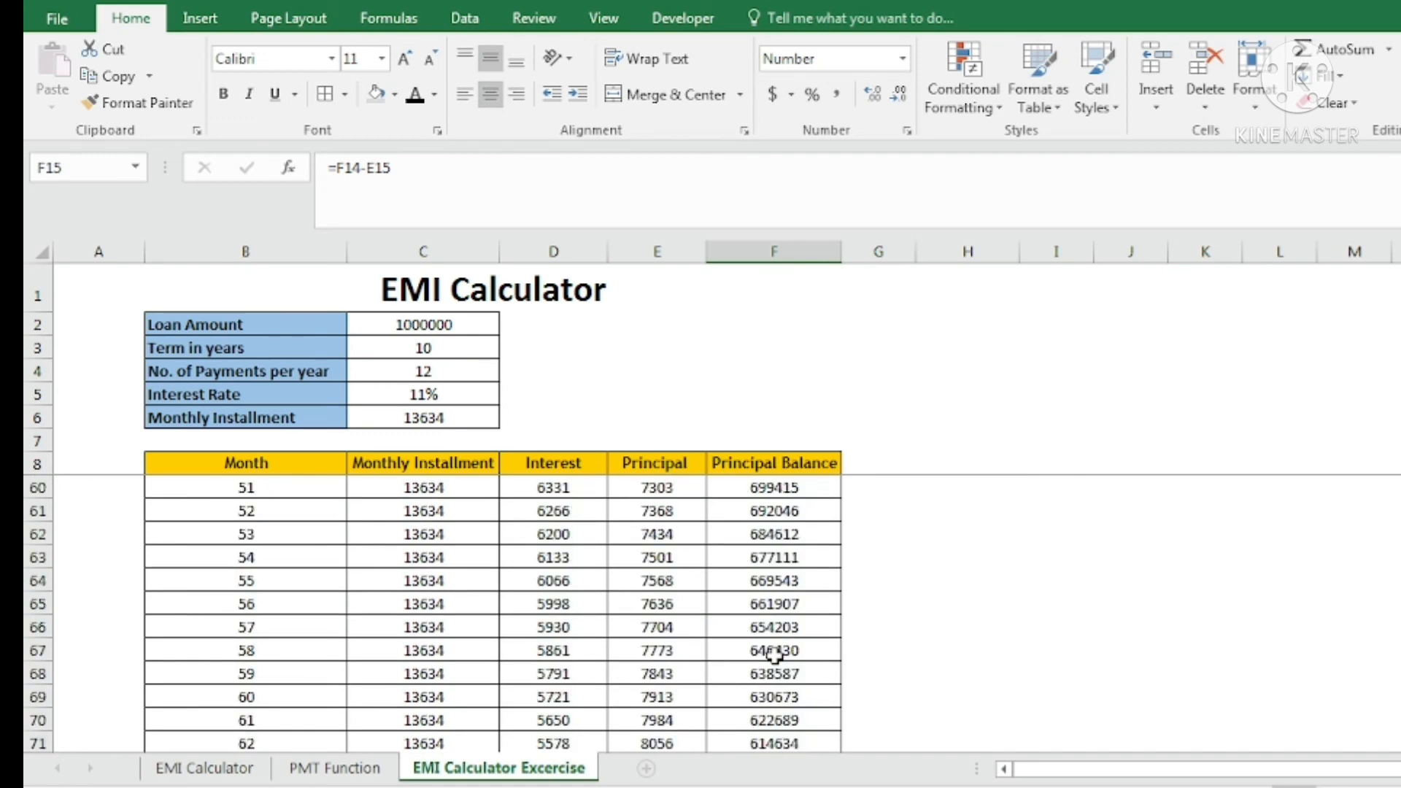
scroll(775, 655, "down", 4)
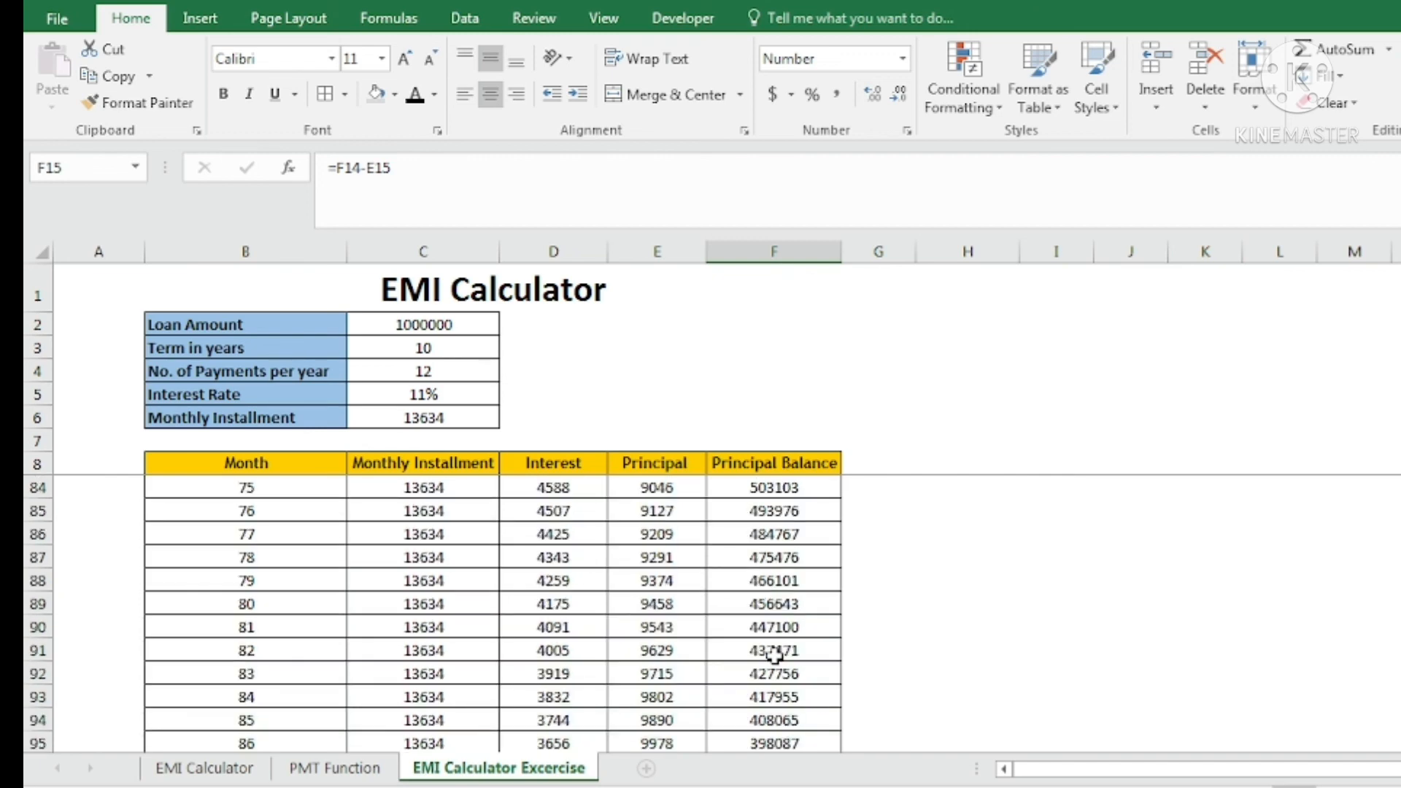
scroll(775, 655, "down", 5)
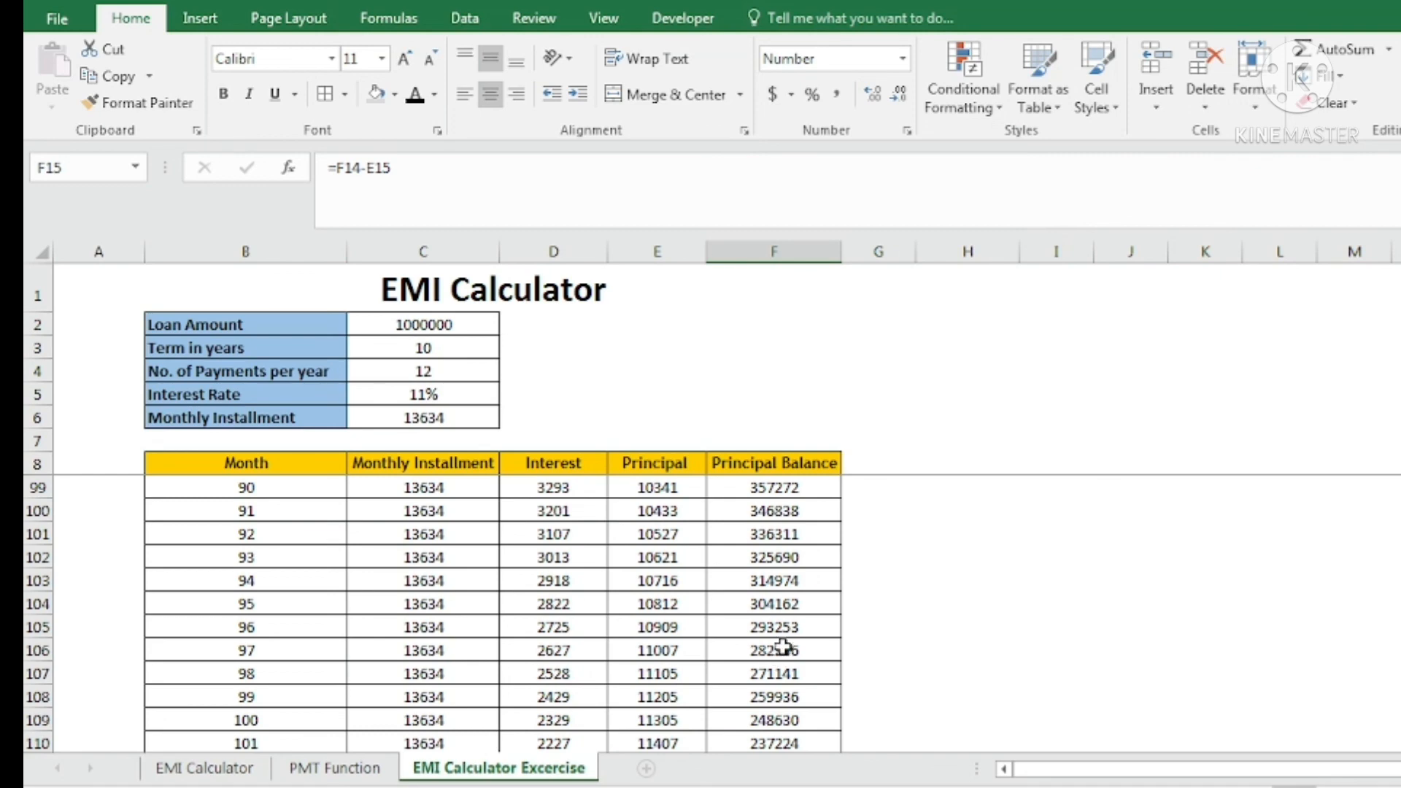
scroll(783, 648, "up", 18)
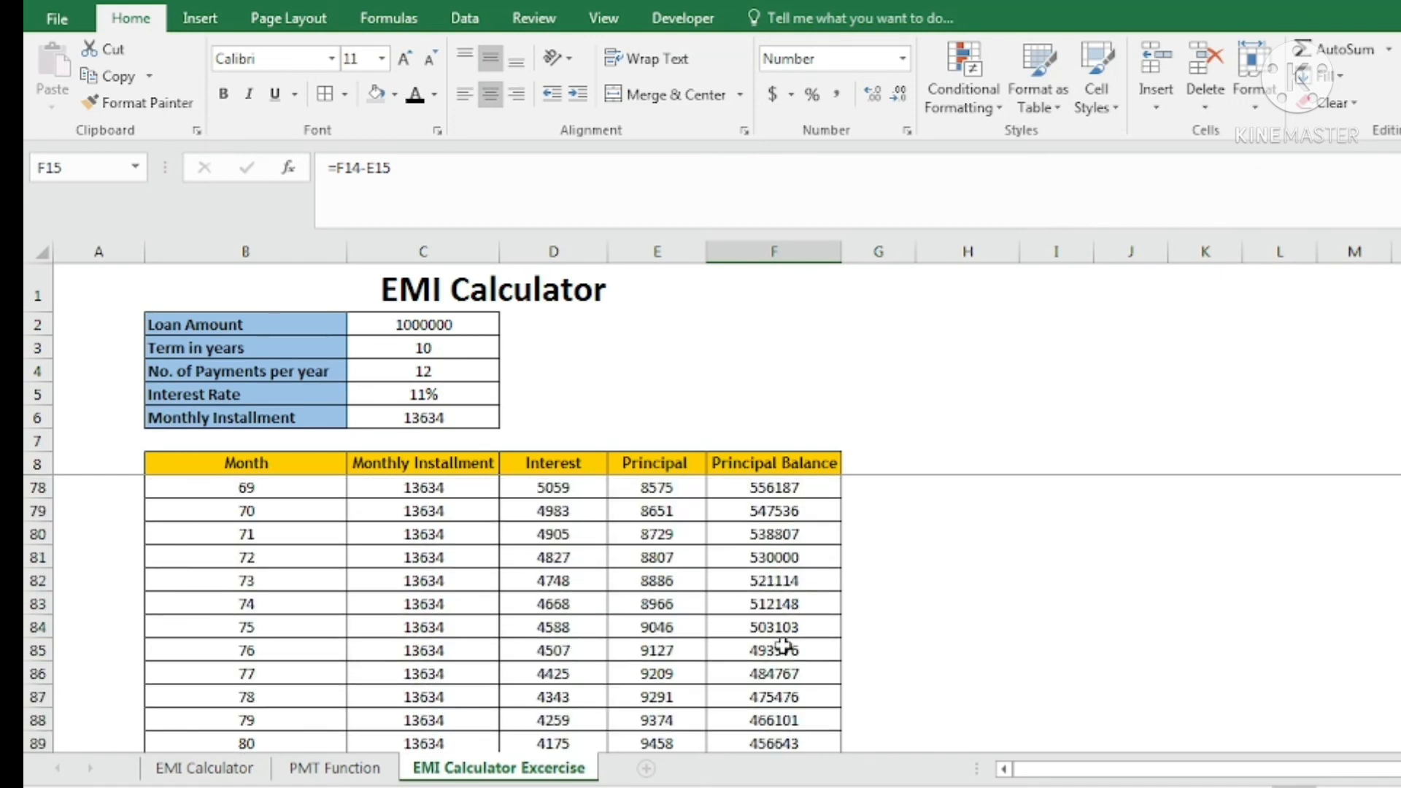
scroll(783, 647, "up", 12)
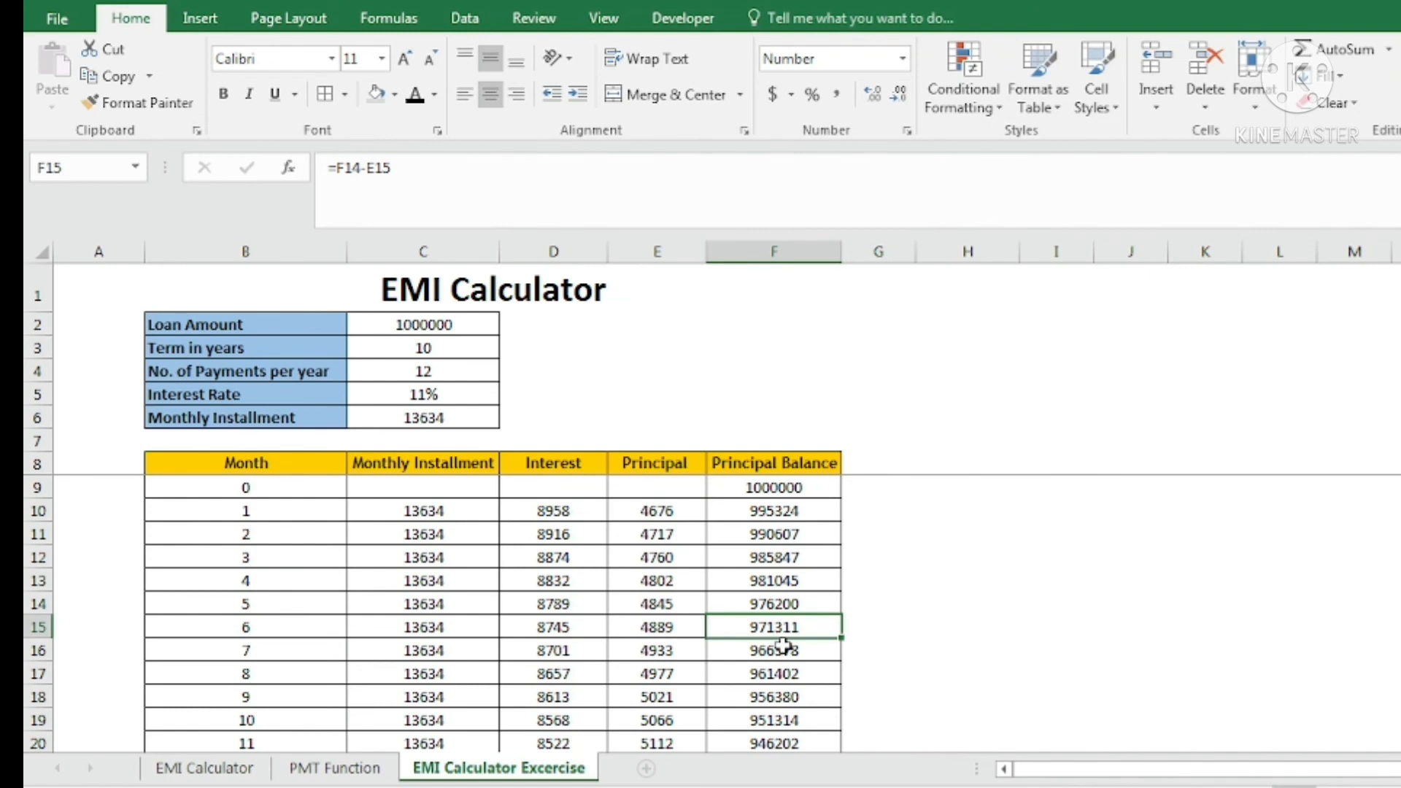